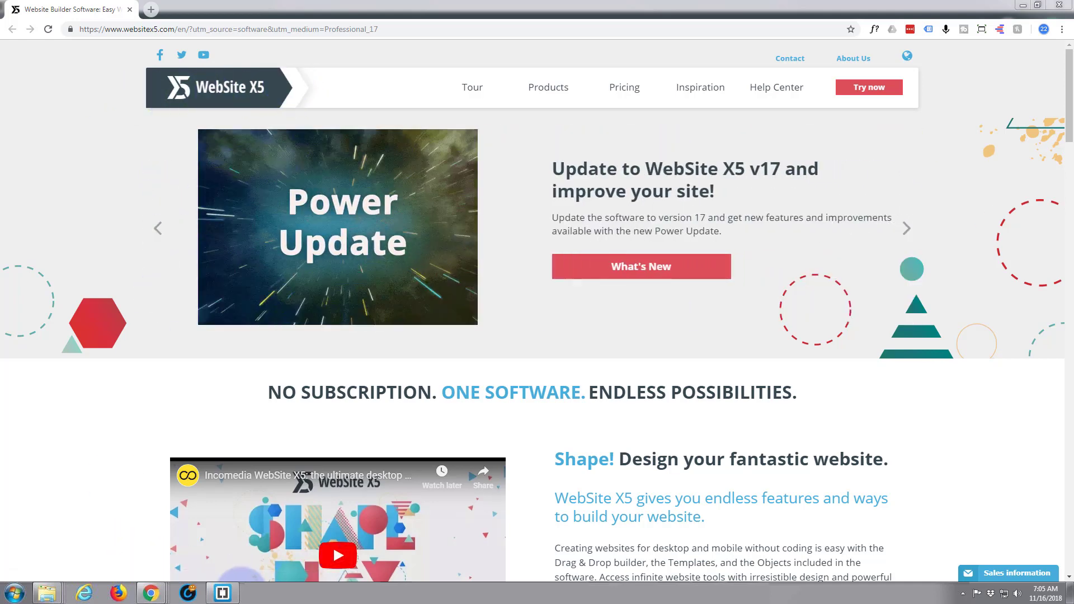
Switch to WebSite X5 and start creating a new project from an existing template
mouse_move(222, 593)
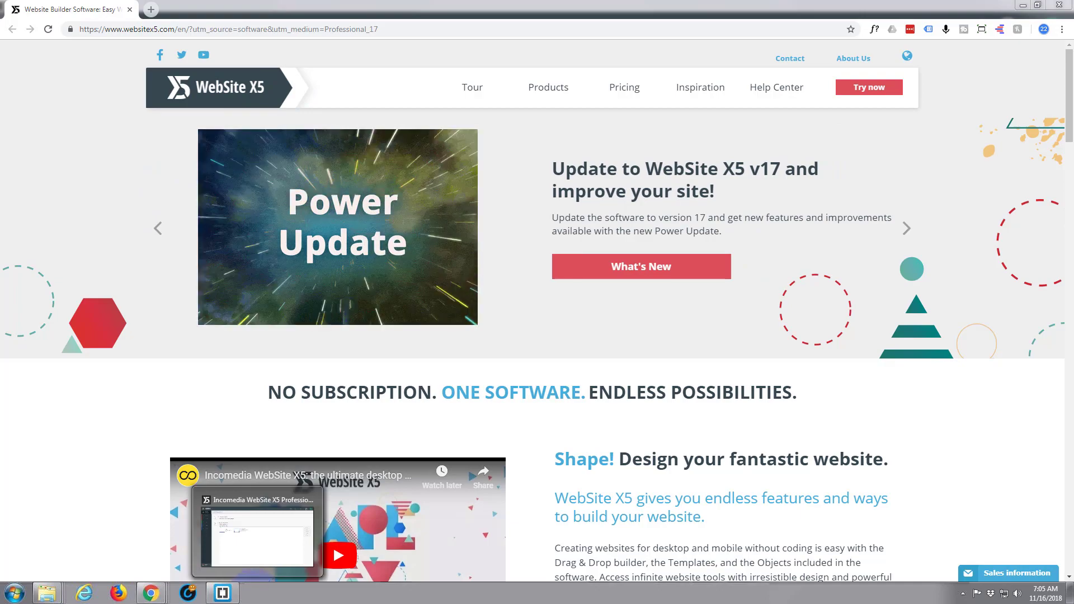
click(254, 565)
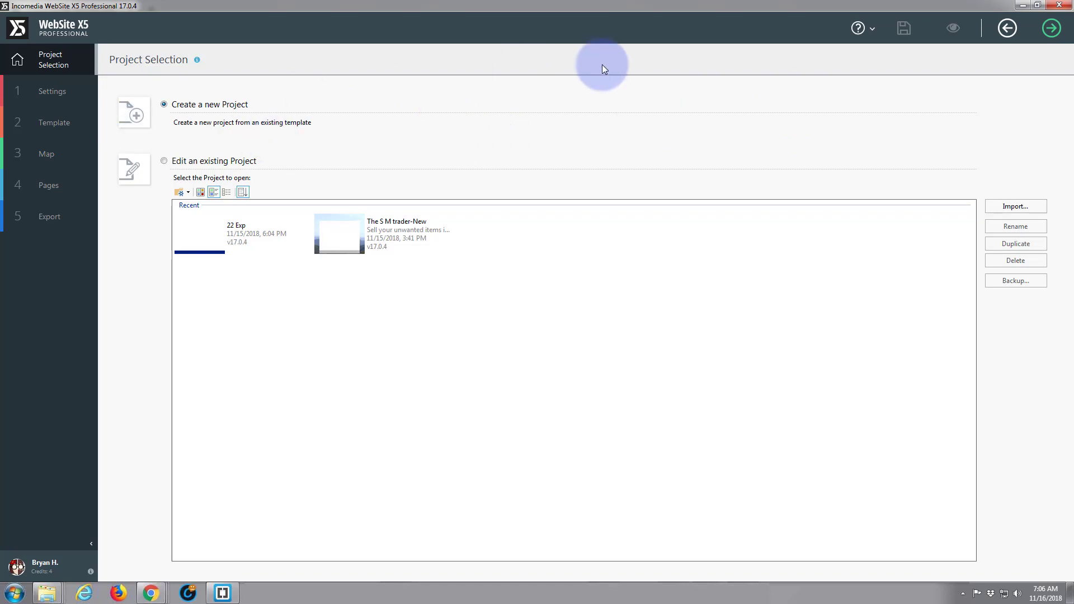
click(1053, 29)
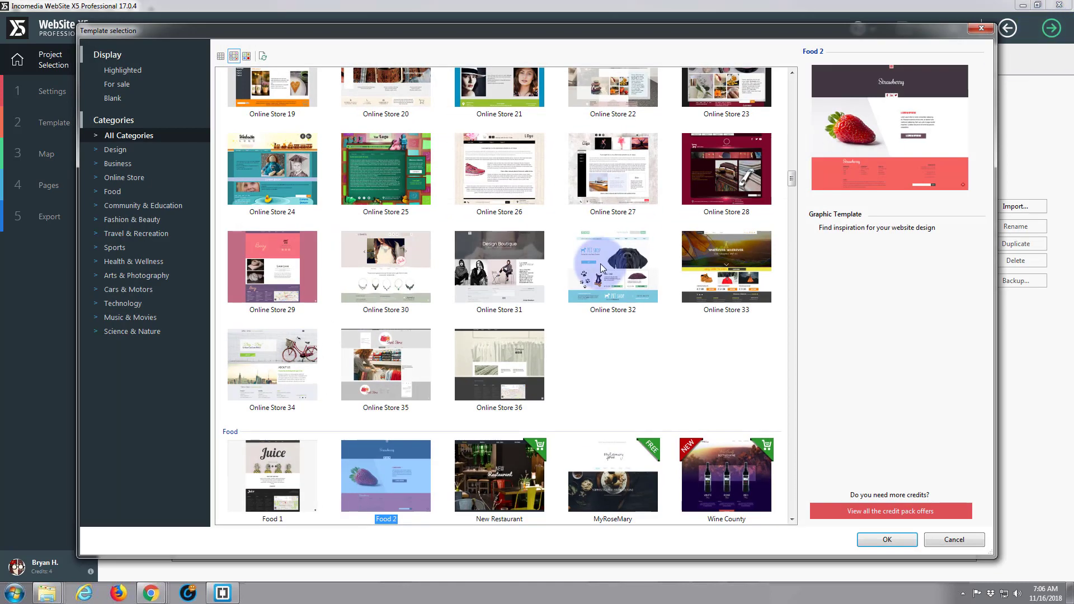
Examine the template gallery, comparing the Mike Bailey Architect, Design 1, Design 2 and dStudio templates
scroll(600, 271, up, 10)
scroll(600, 267, up, 10)
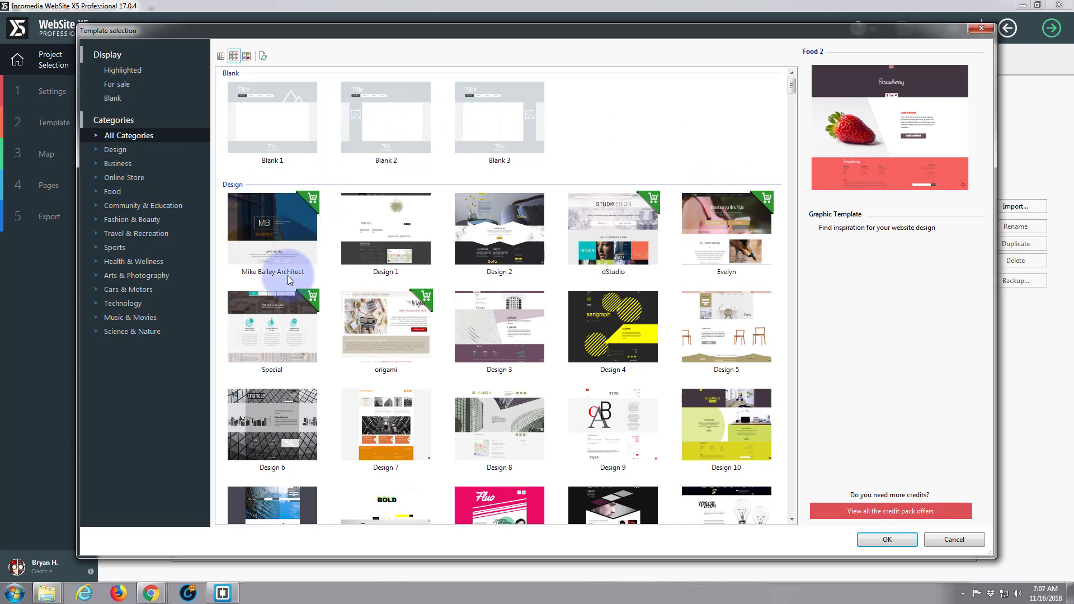
scroll(286, 276, down, 5)
scroll(287, 276, up, 5)
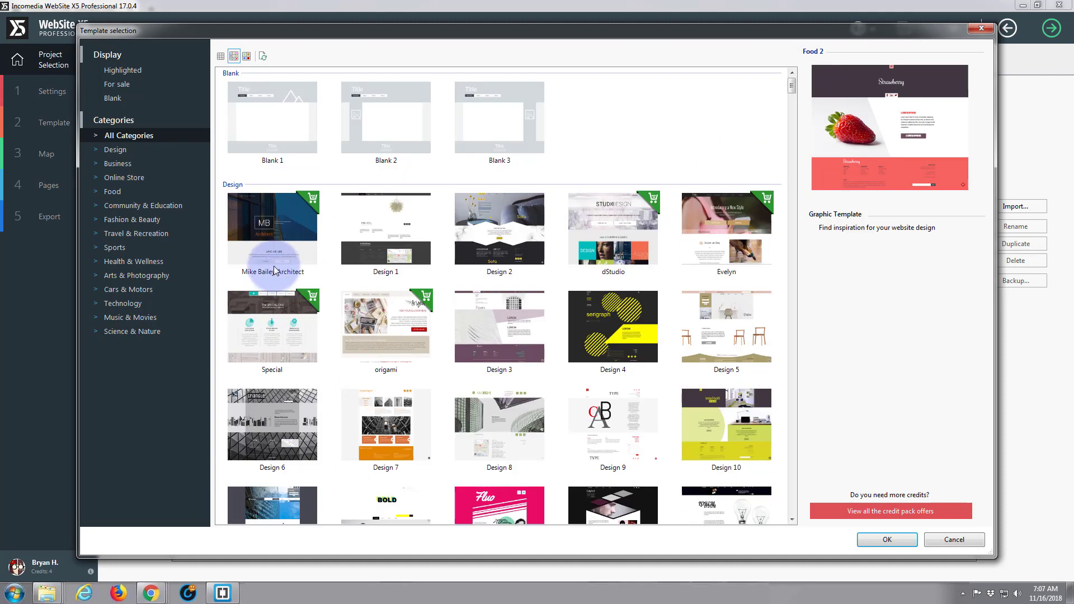
click(277, 264)
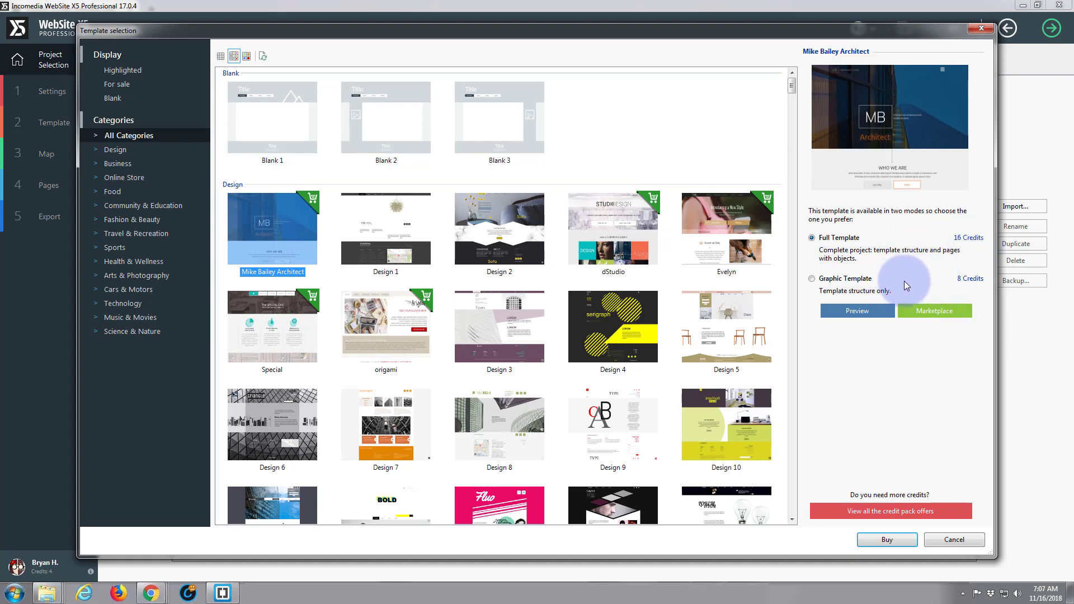
click(373, 238)
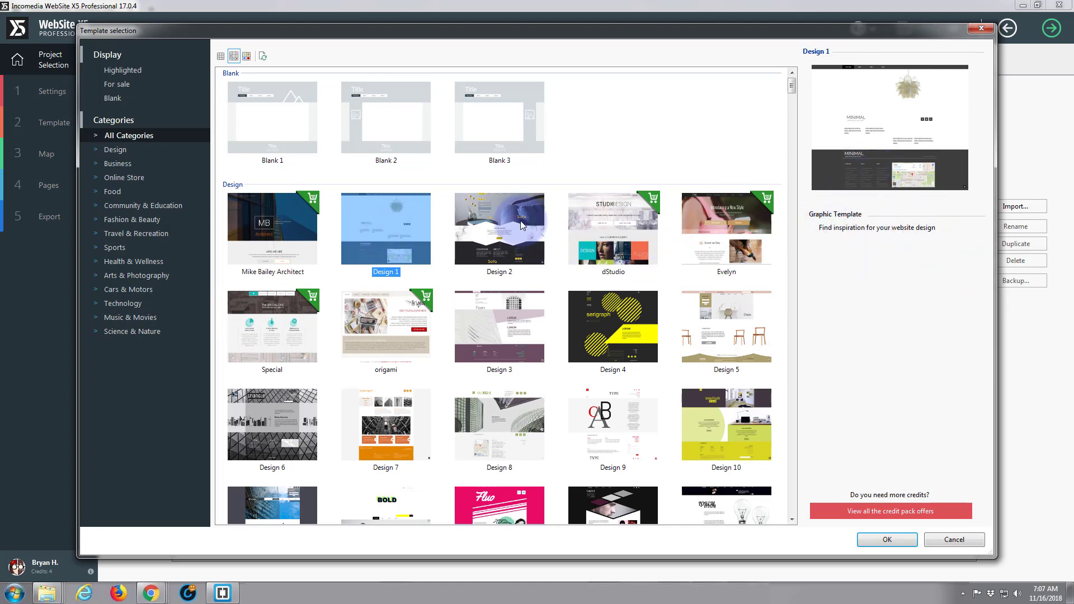
click(507, 231)
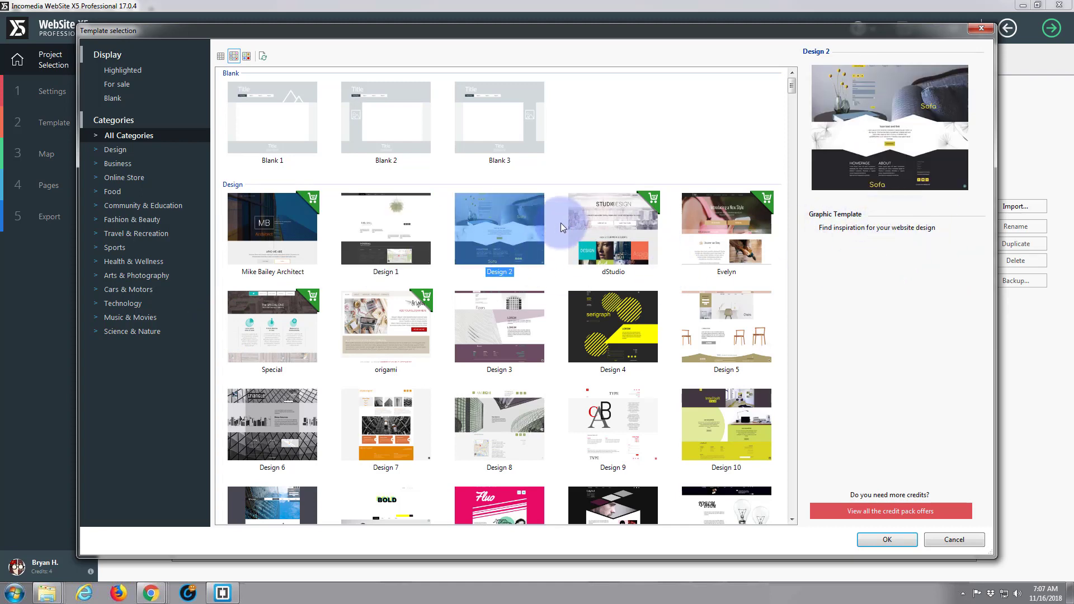
click(607, 232)
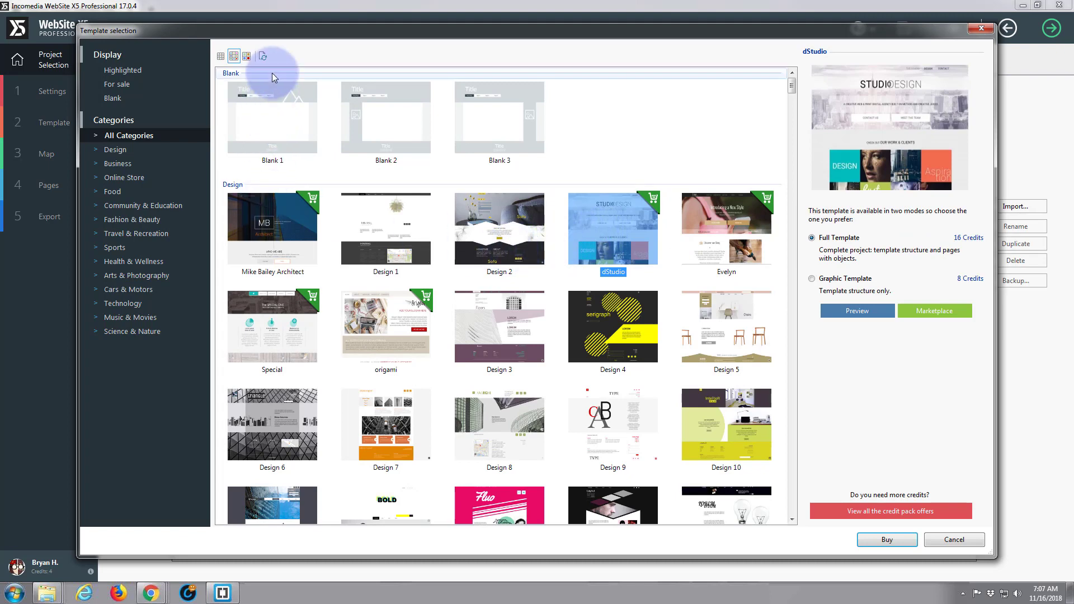
Create the project from the Blank 1 template
click(270, 123)
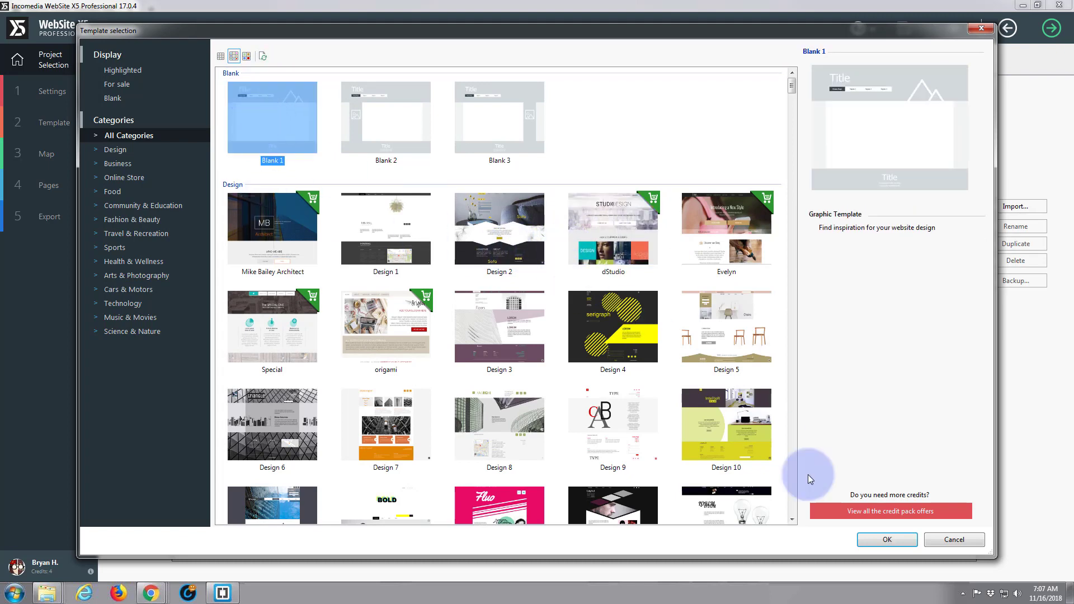
click(889, 541)
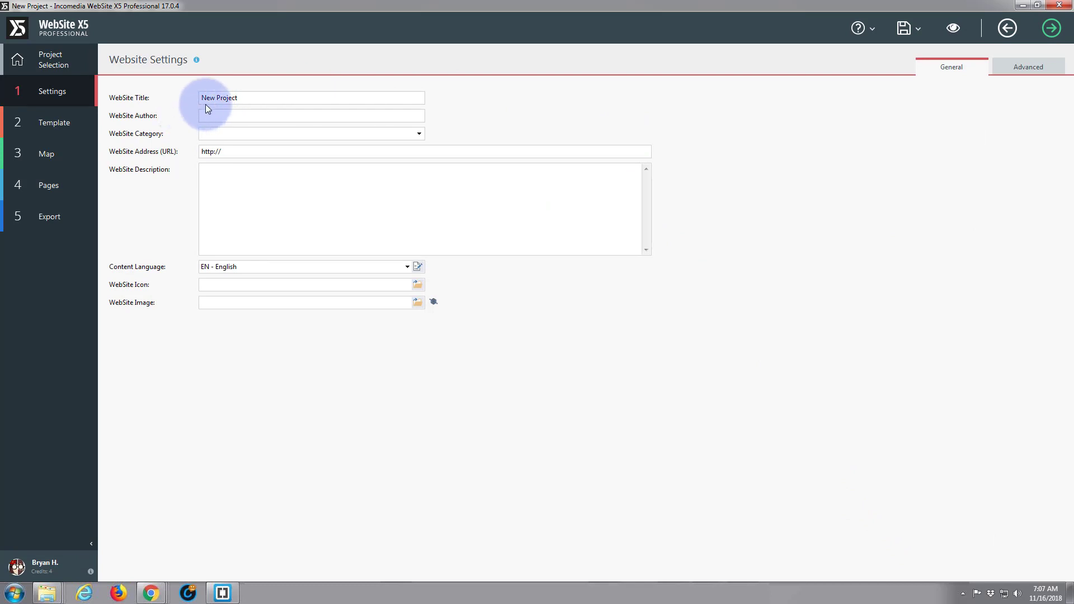
Set the website title to "Test Site", the author to "Me" and the category to Miscellaneous
drag(240, 97, 158, 93)
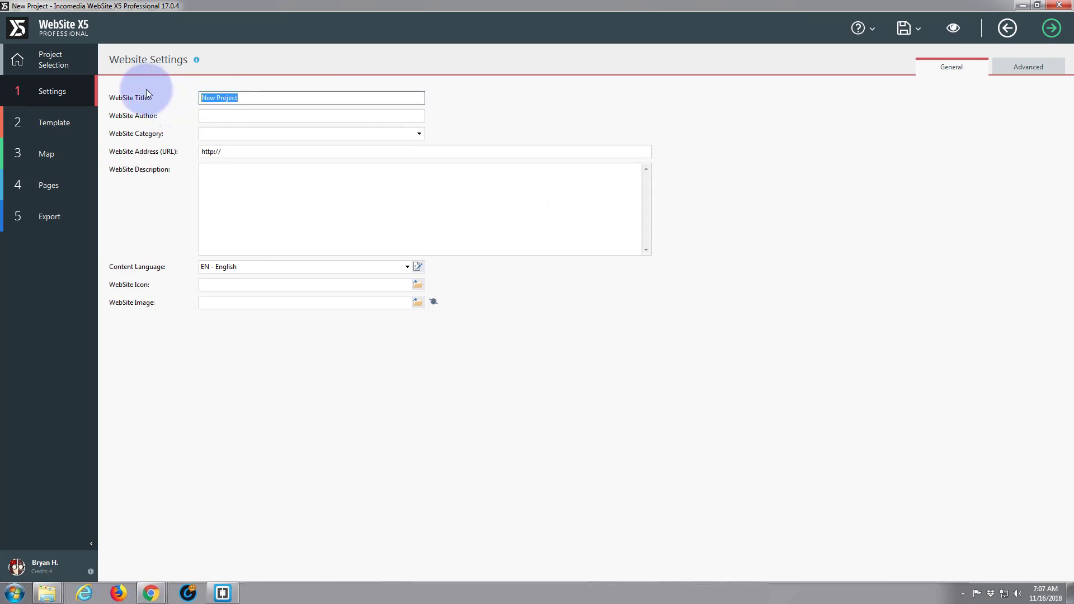
text(Test Site)
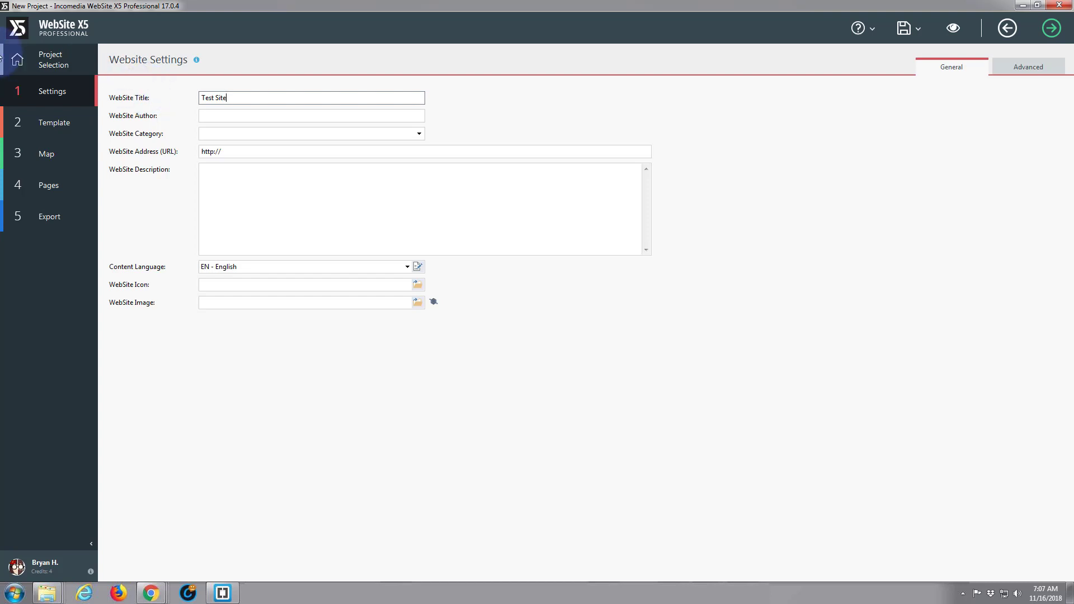
click(218, 114)
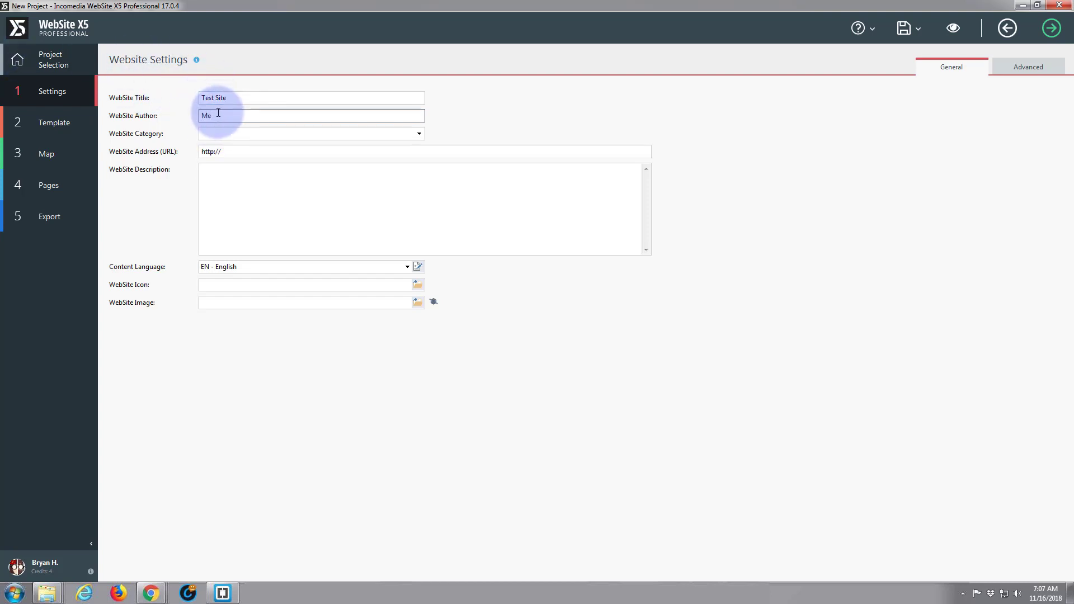
click(419, 135)
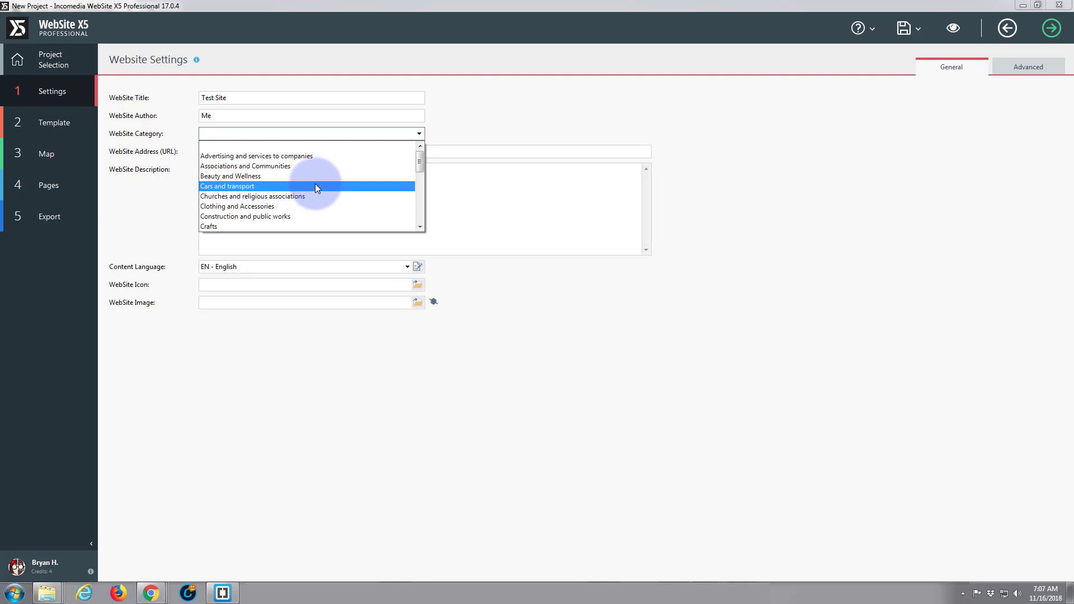
drag(418, 167, 413, 226)
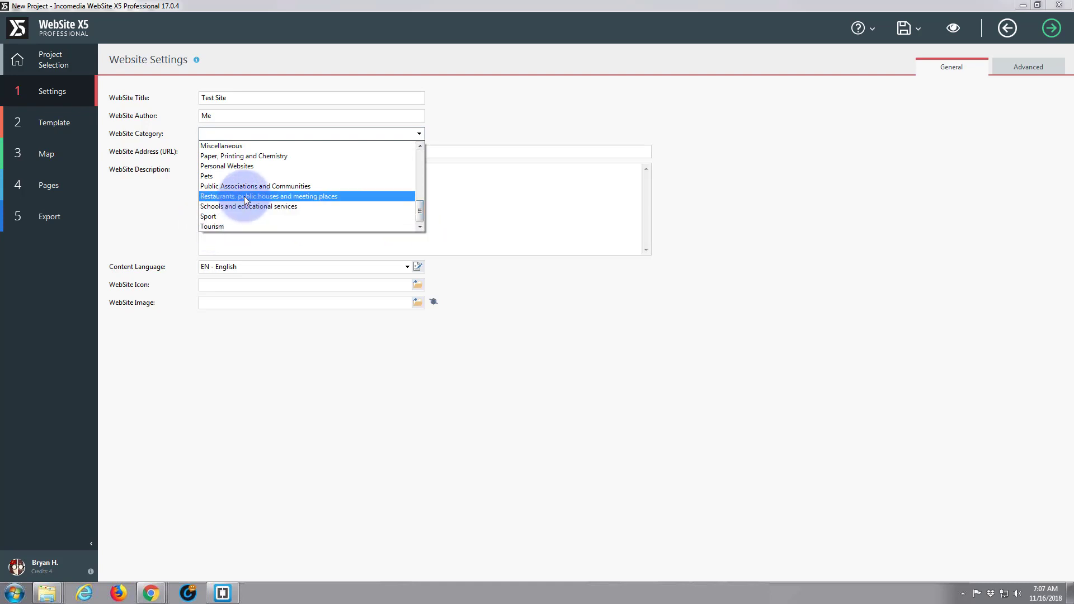
click(406, 146)
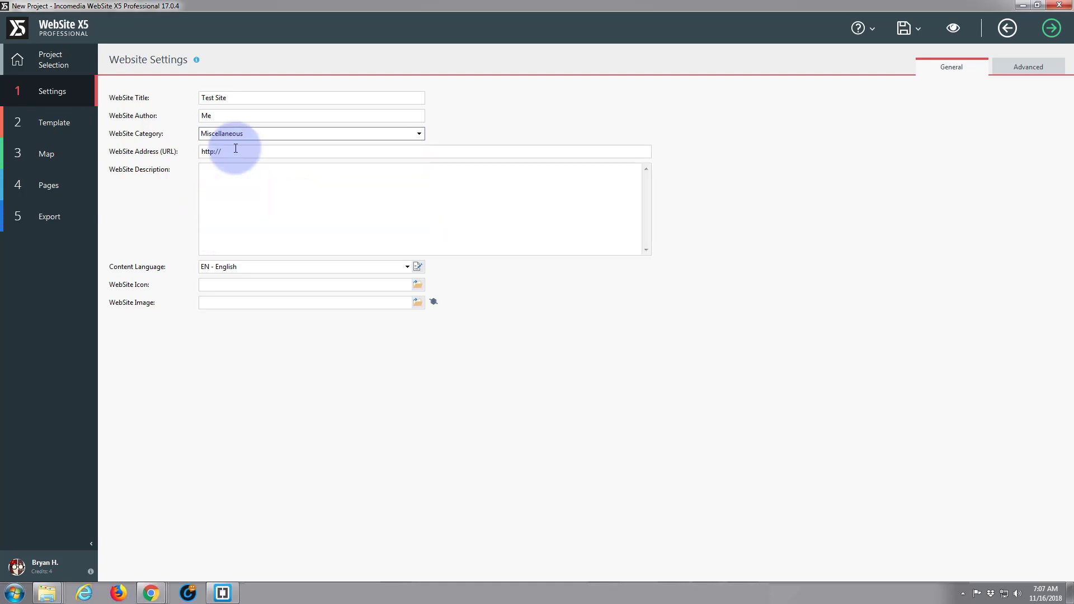
Review the website address, description and icon fields, plus the advanced website settings
click(236, 149)
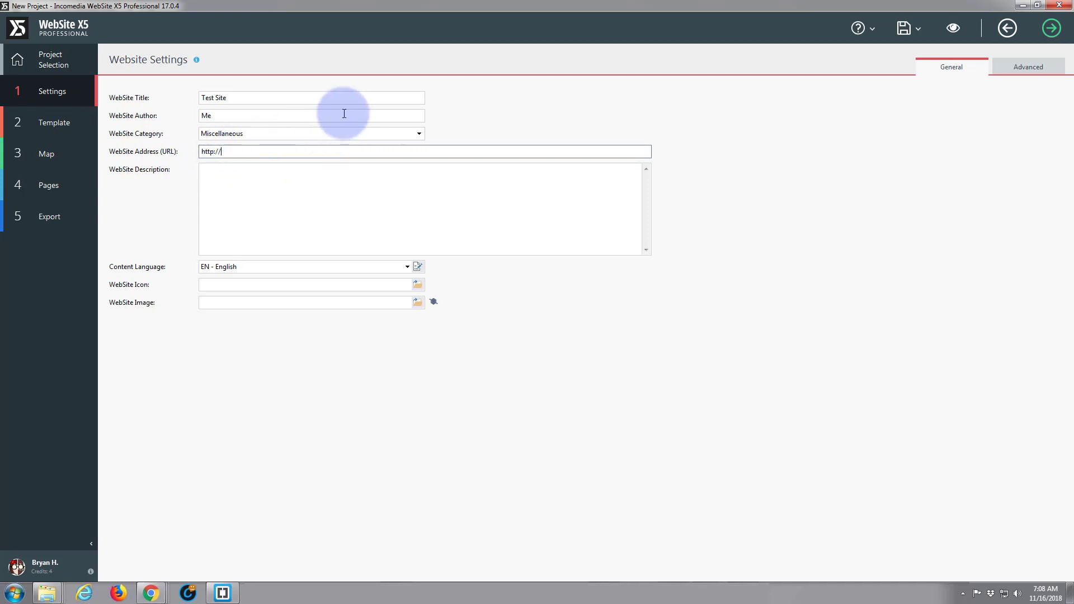
click(215, 181)
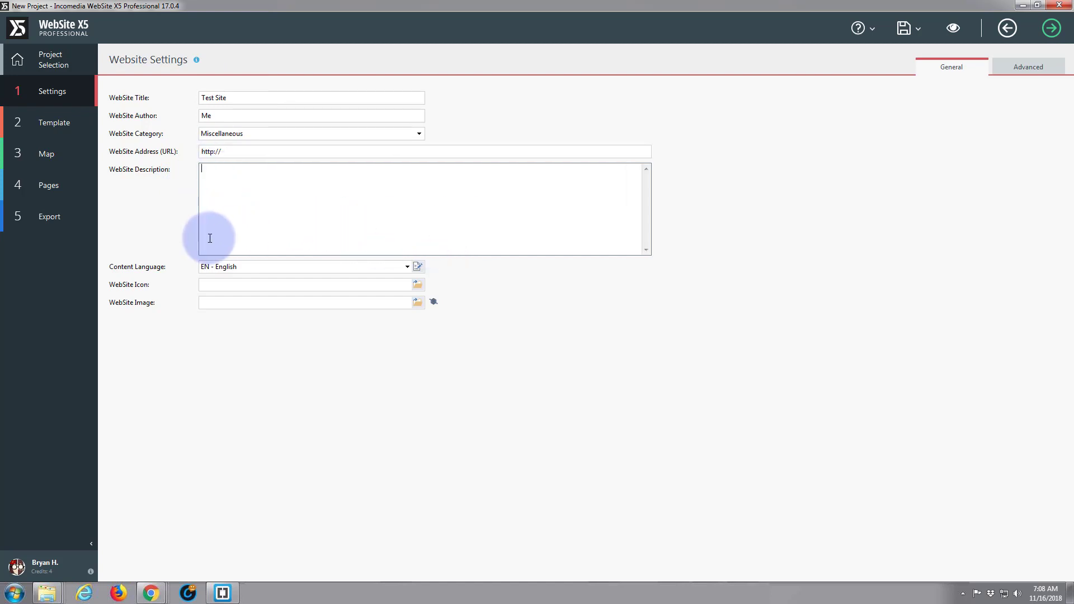
click(417, 288)
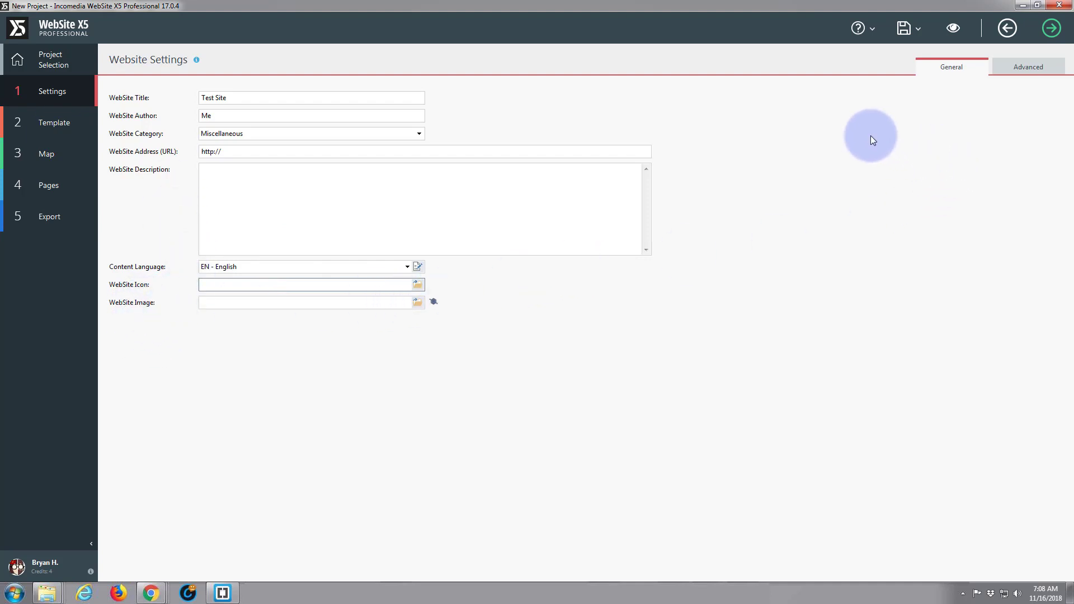
click(1030, 68)
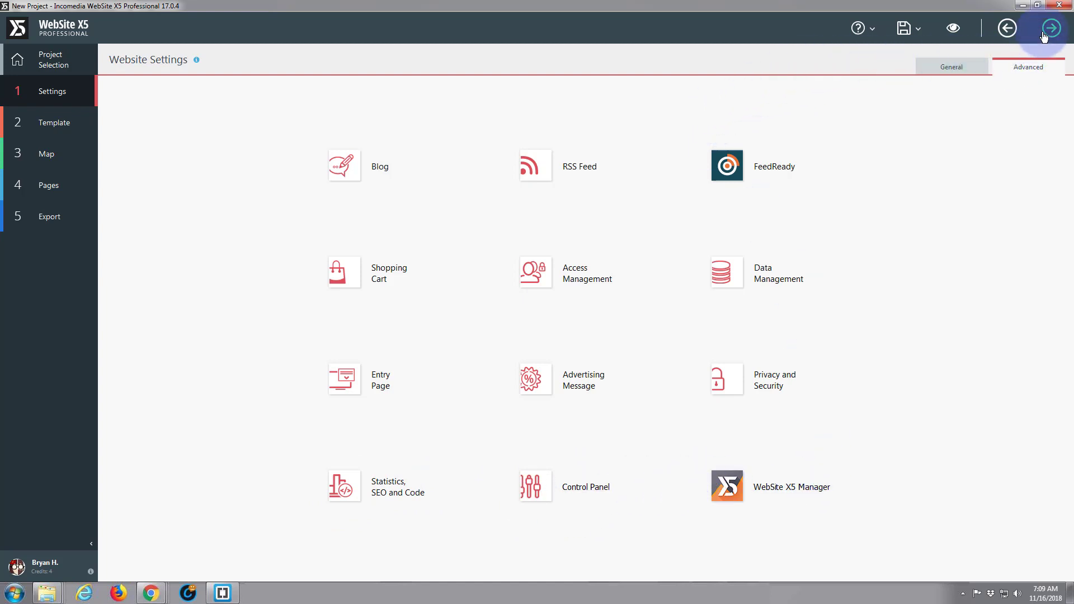
click(975, 59)
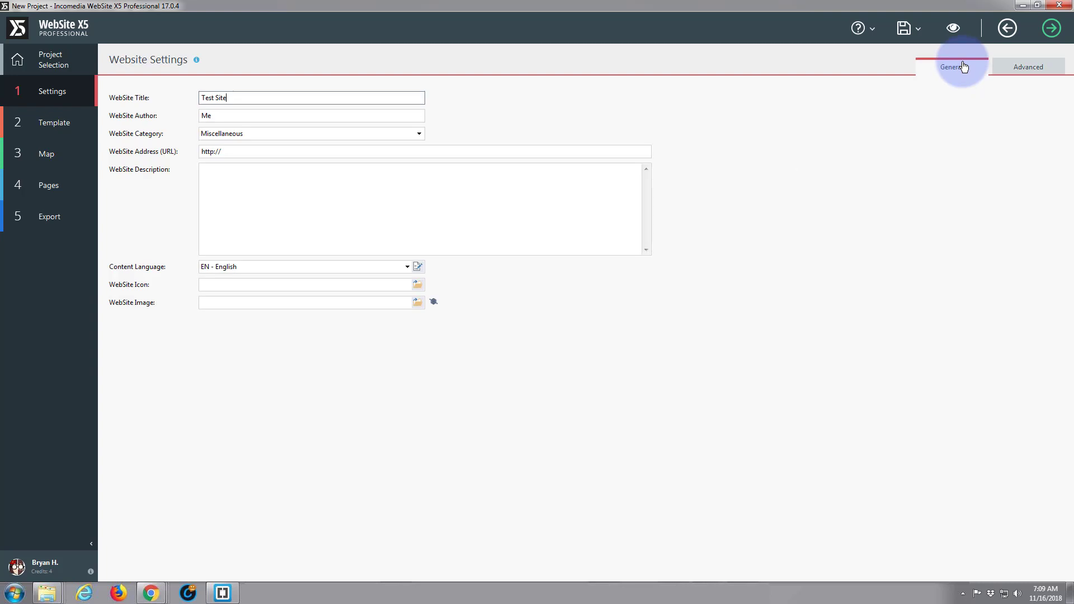
Review the responsive site breakpoints in the template's Resolutions and Responsive Design settings
click(1052, 29)
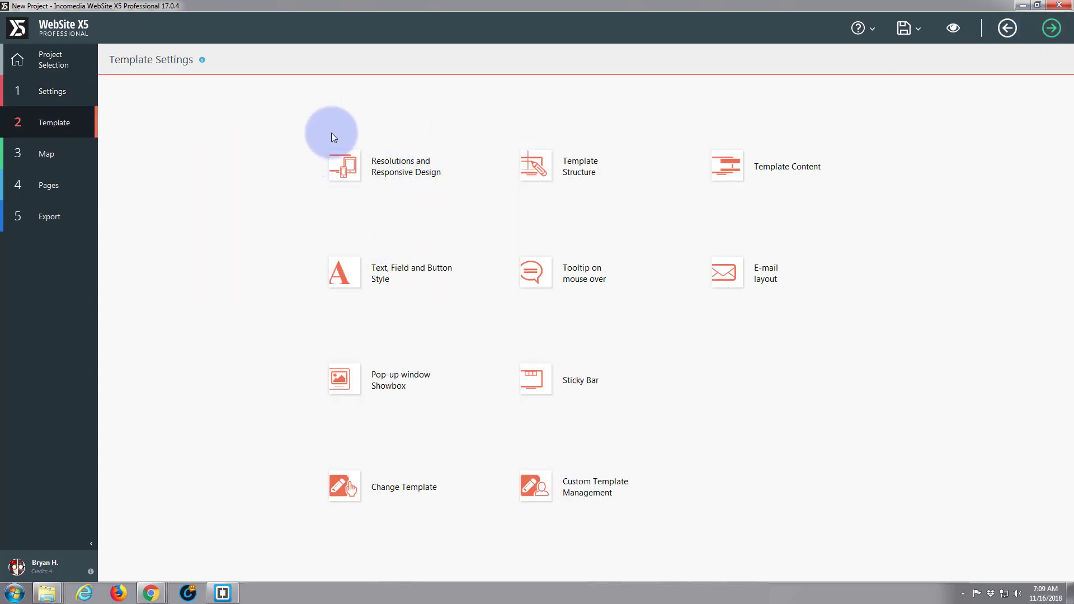
click(343, 175)
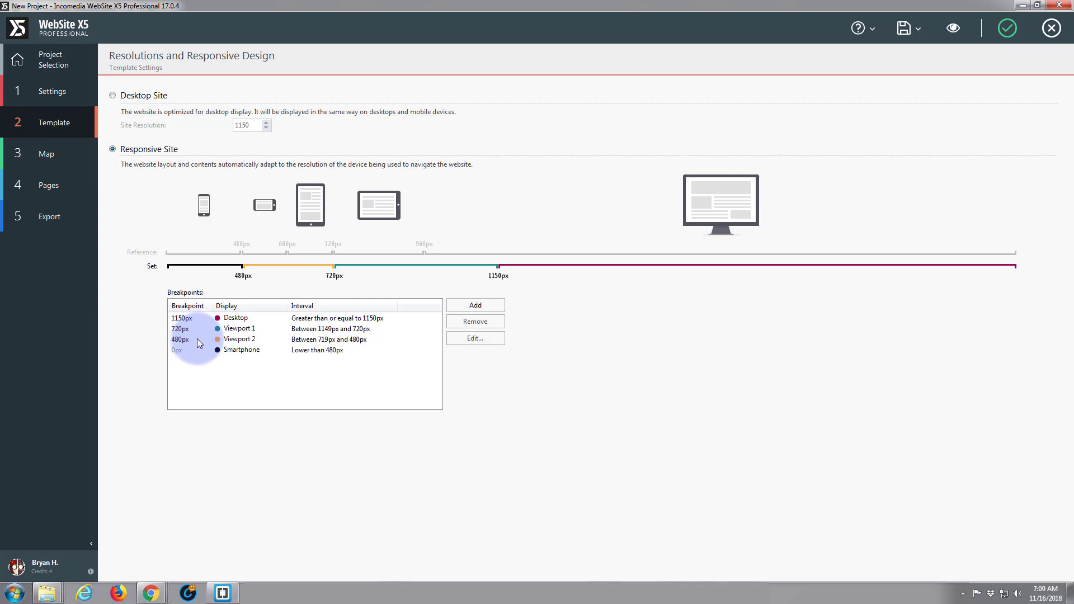
click(175, 340)
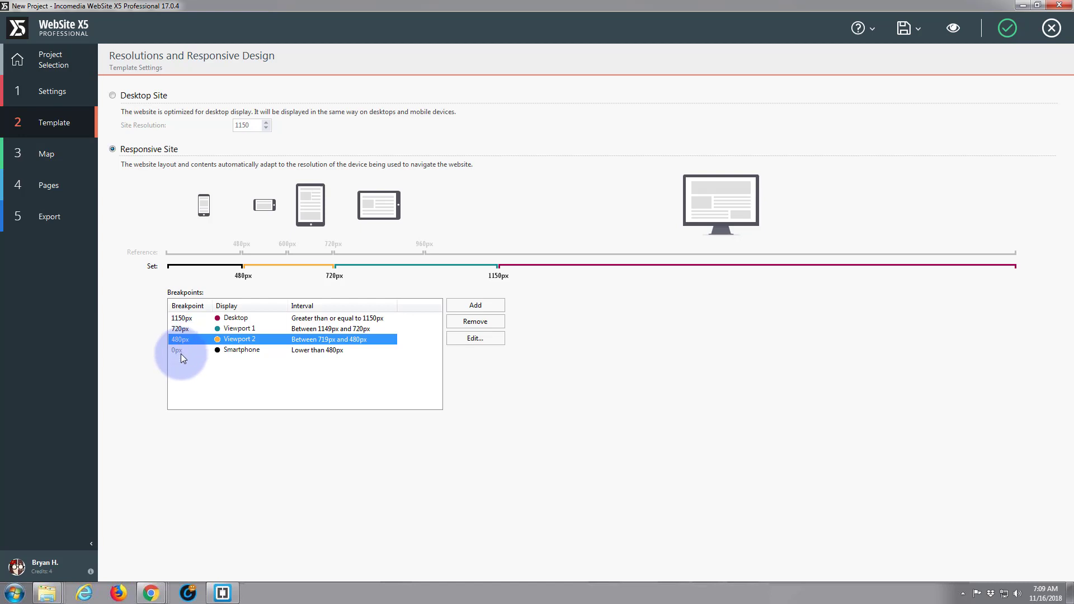
click(223, 361)
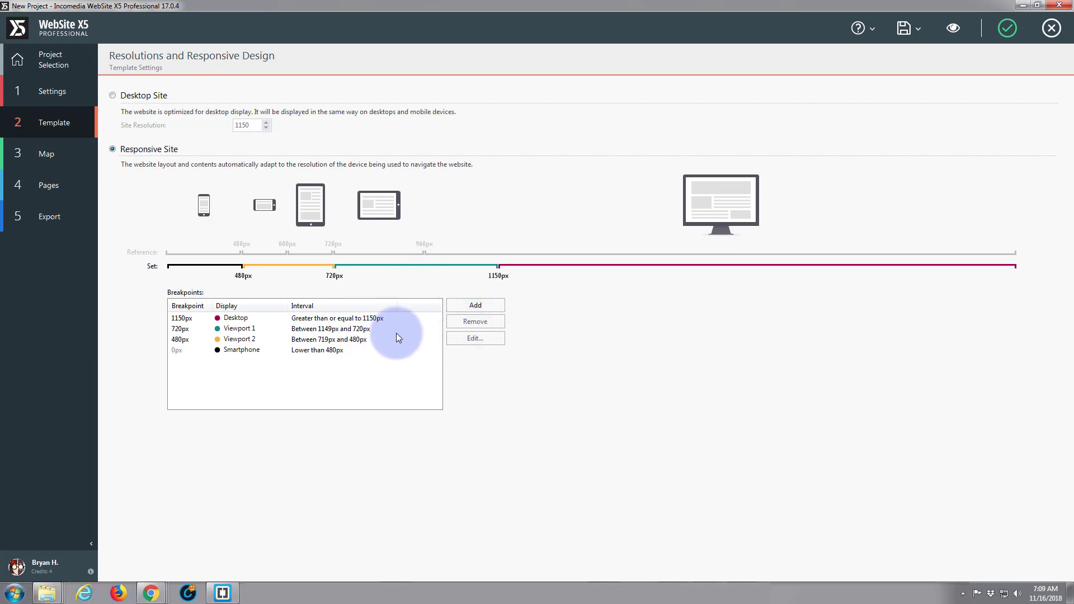
click(1008, 27)
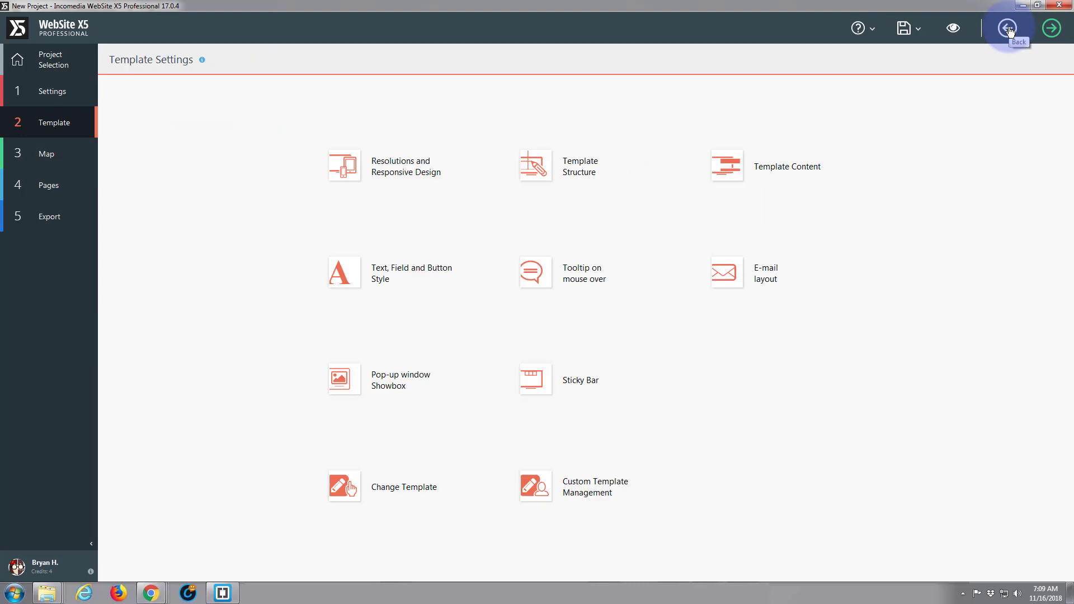
Examine the Template Structure properties of the header, footer, page content and their background sections
click(537, 168)
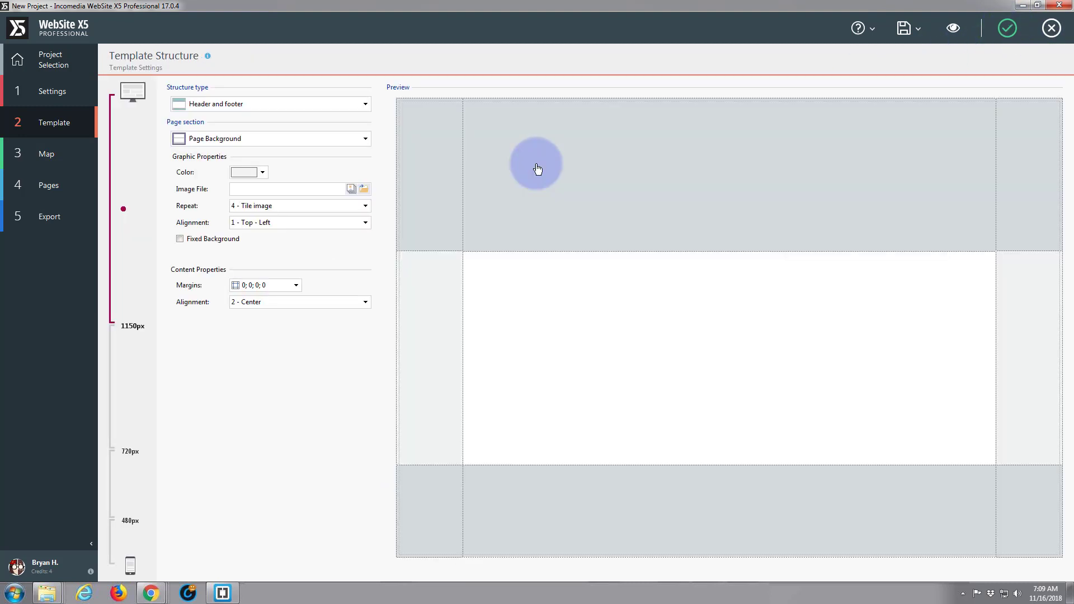
click(430, 134)
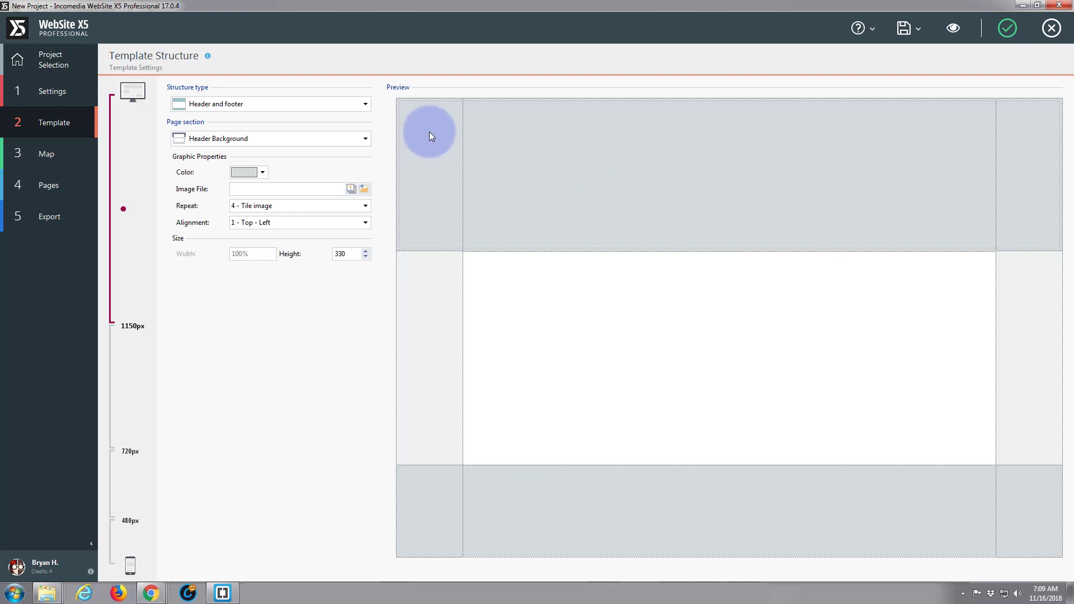
click(594, 152)
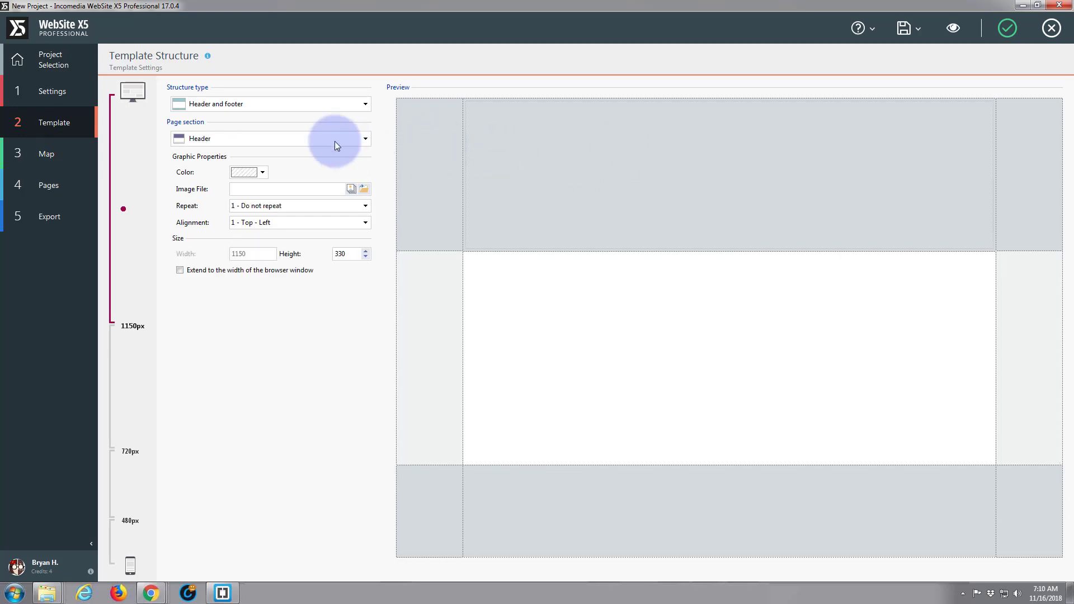
click(441, 187)
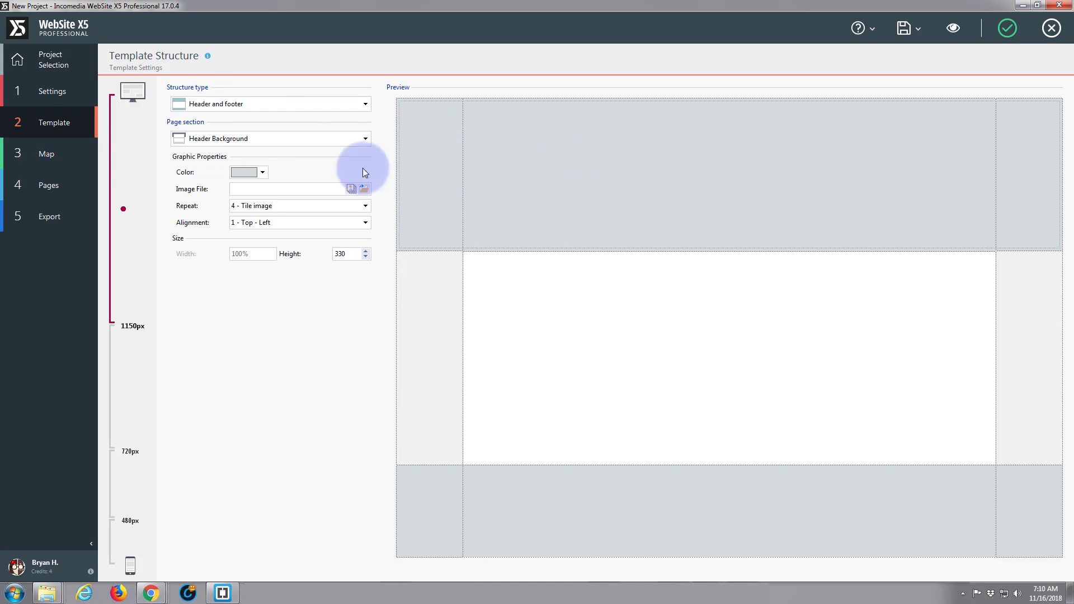
click(551, 151)
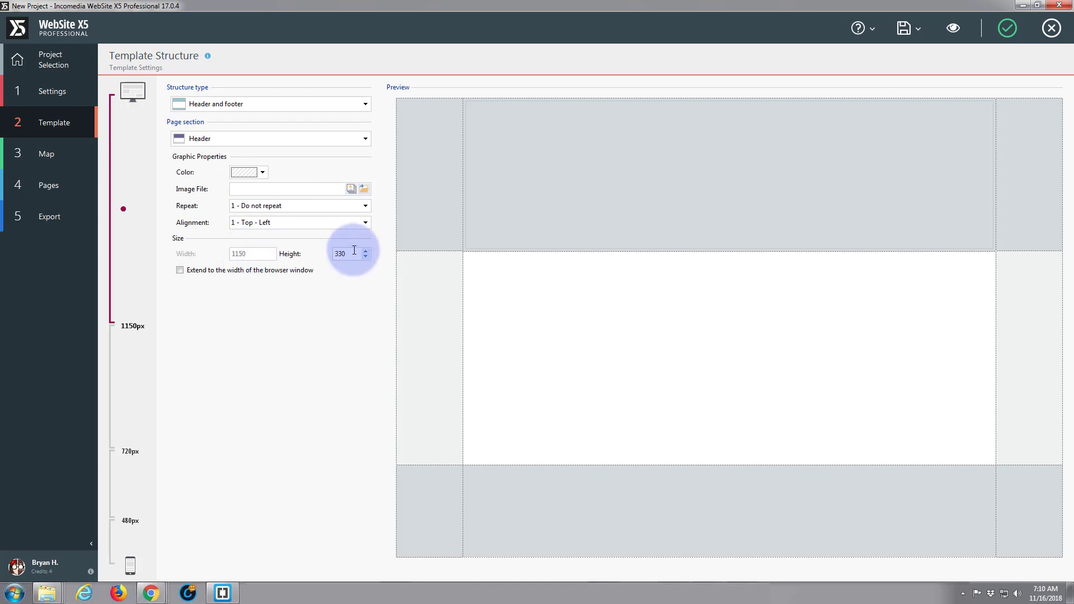
click(445, 328)
click(428, 497)
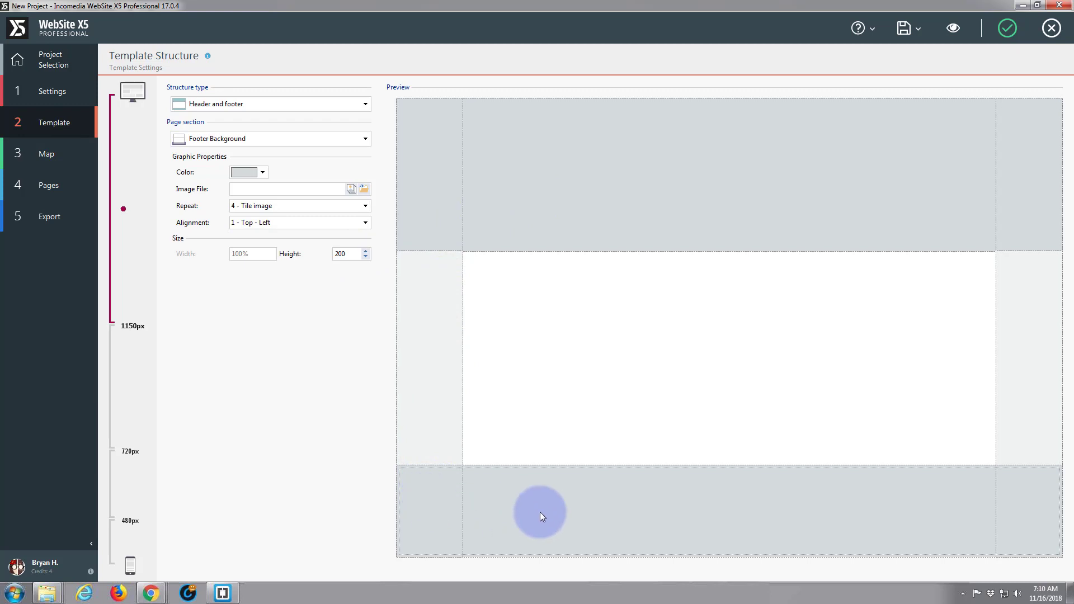
click(539, 512)
click(585, 372)
click(541, 214)
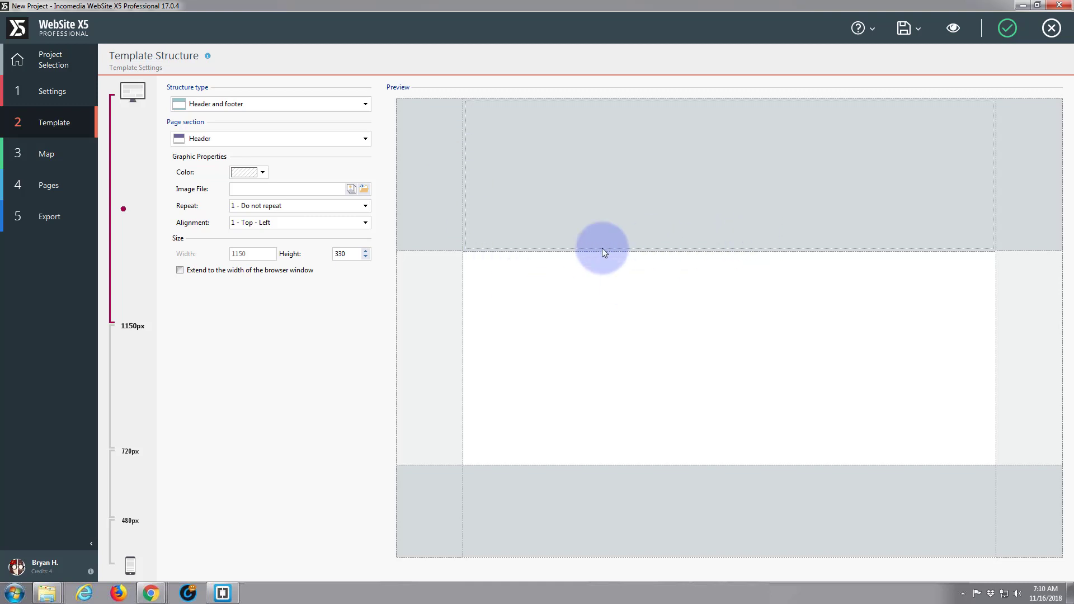
click(436, 180)
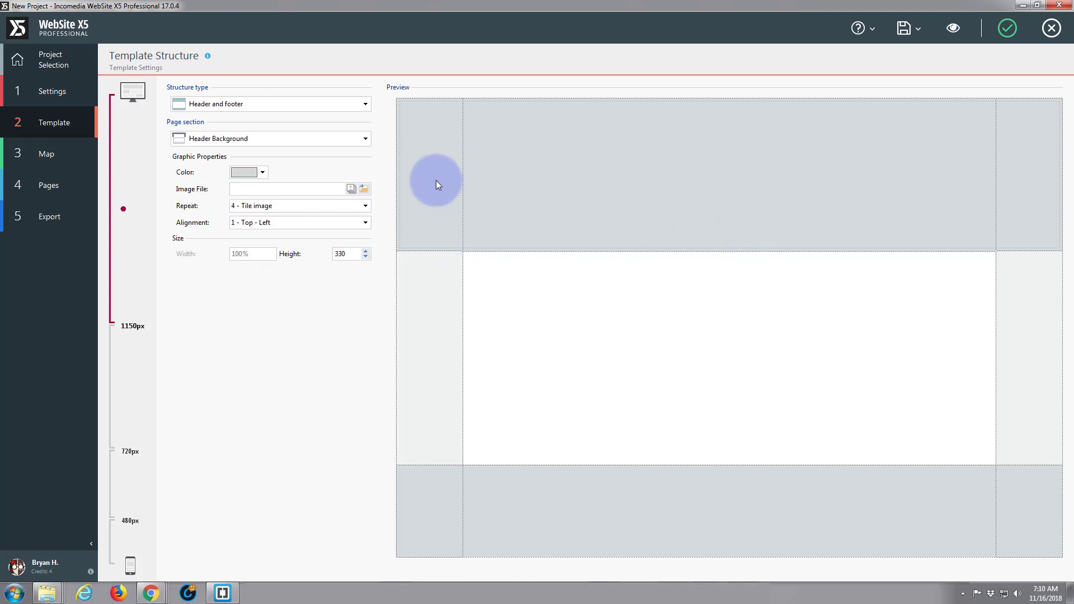
Set the heights of the header background and the header to 100, and extend the header to the browser window's width
double_click(343, 253)
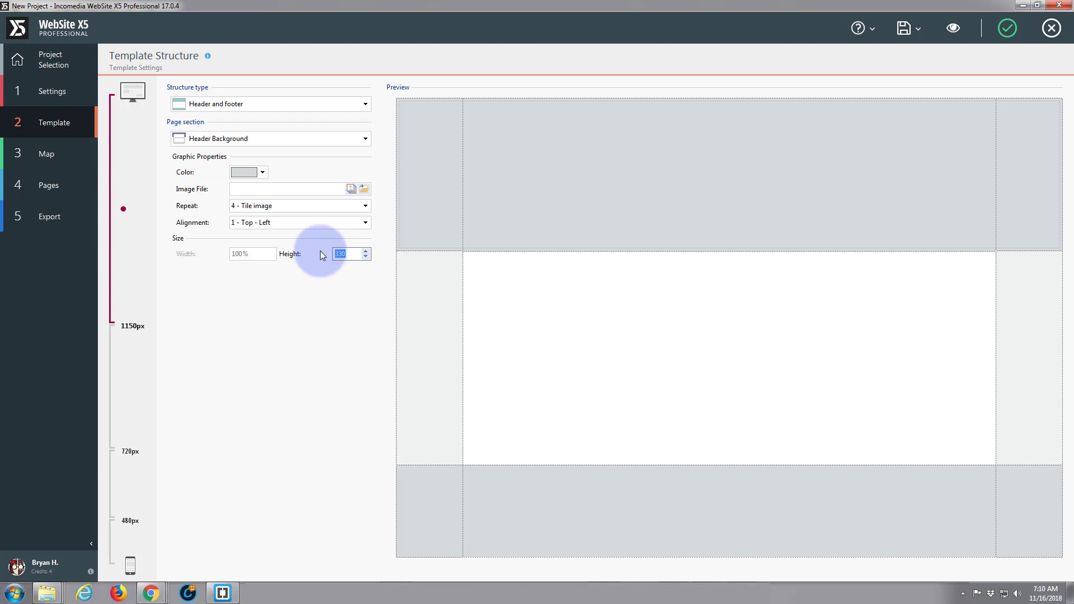
text(100)
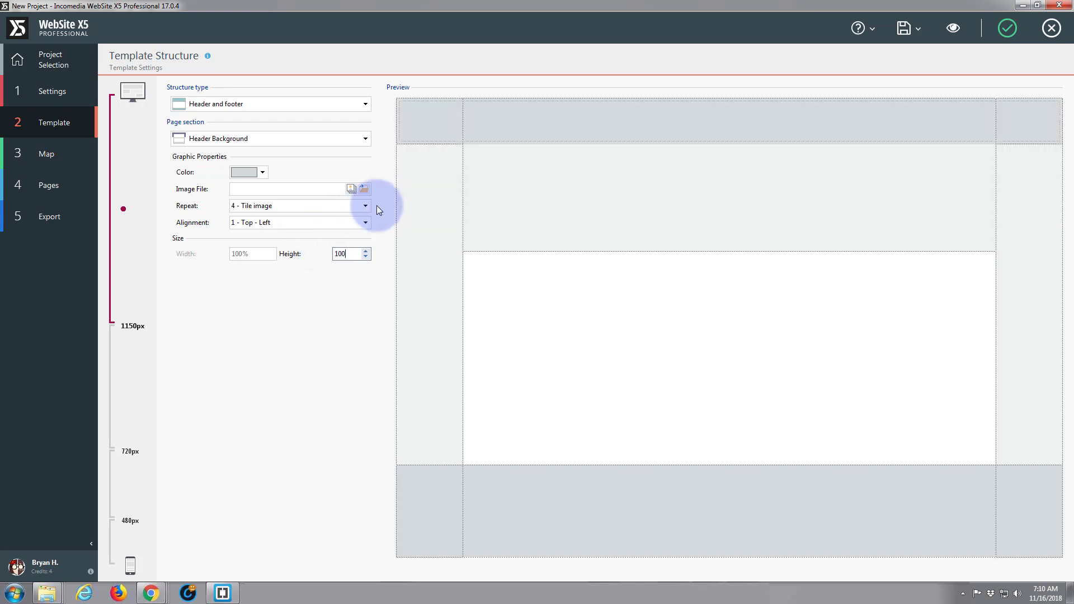
click(570, 211)
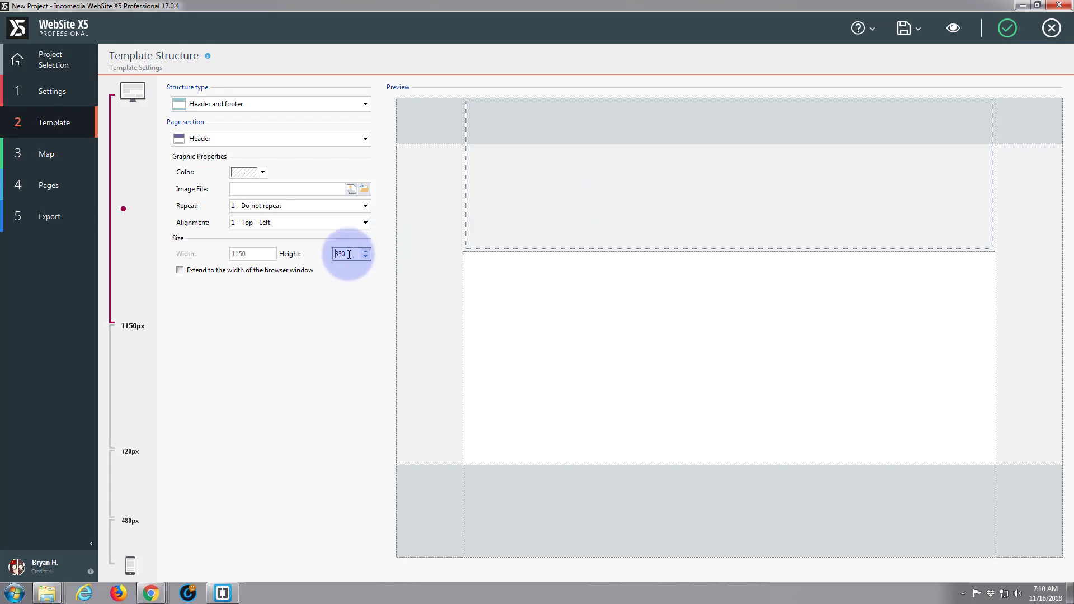
drag(349, 254, 323, 255)
text(10)
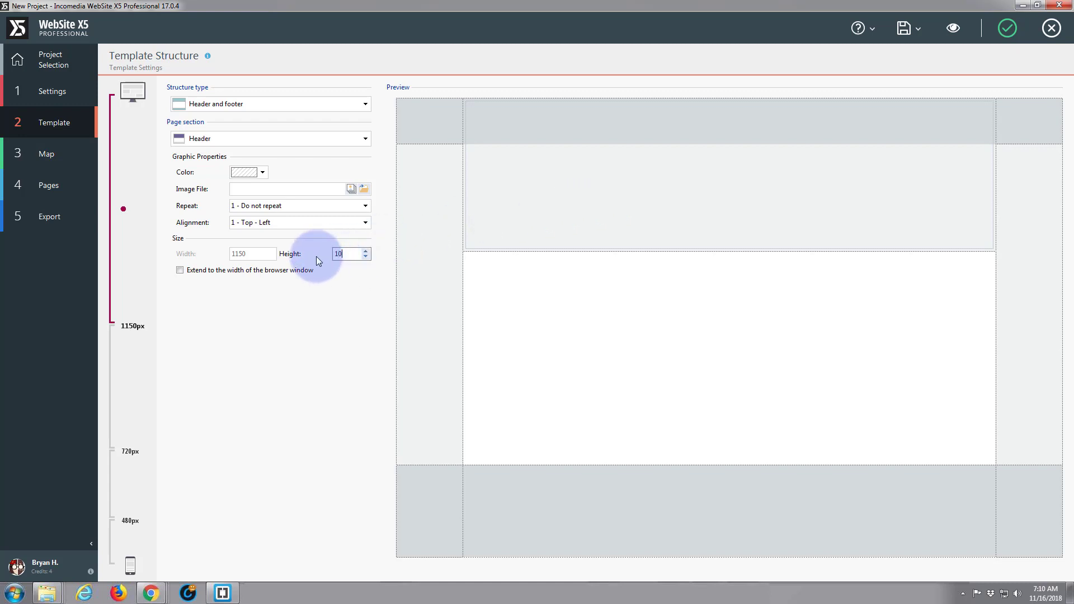
text(0)
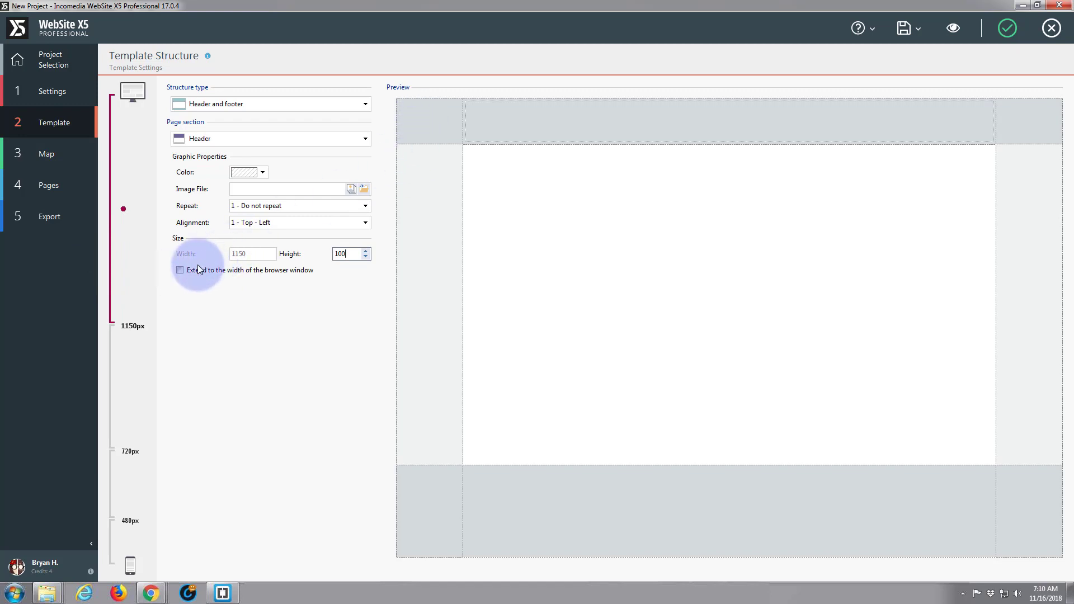
click(180, 271)
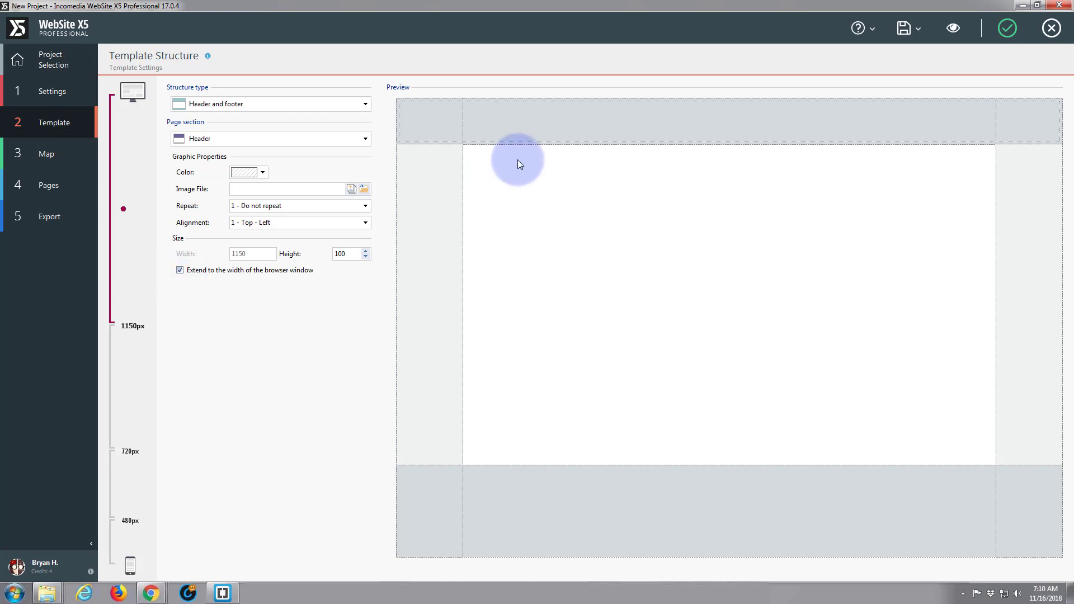
Change the colour of both the header background and the header to white
click(430, 124)
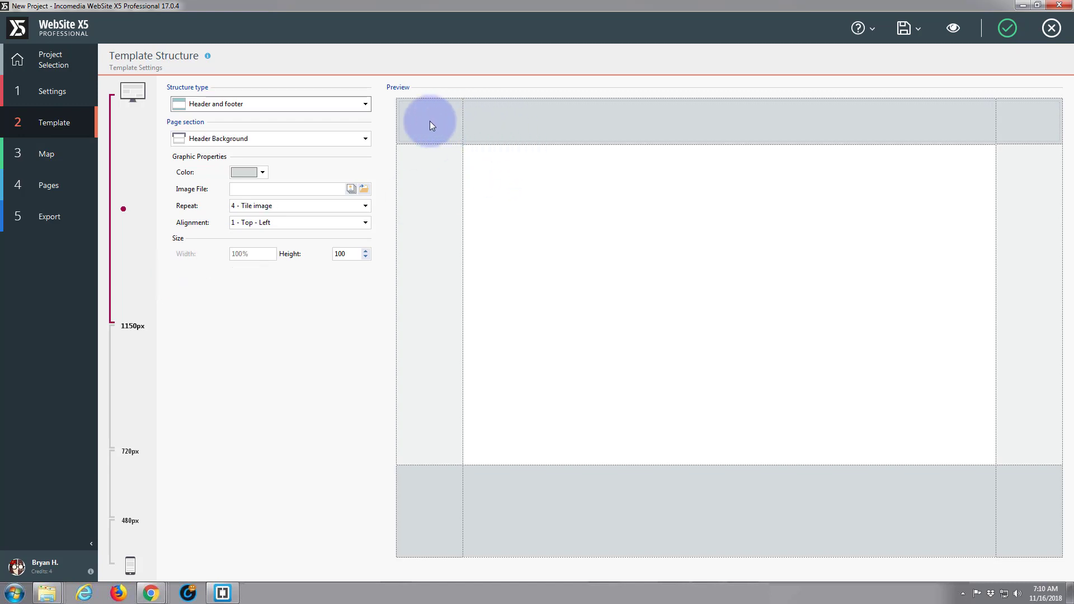
click(263, 173)
click(237, 201)
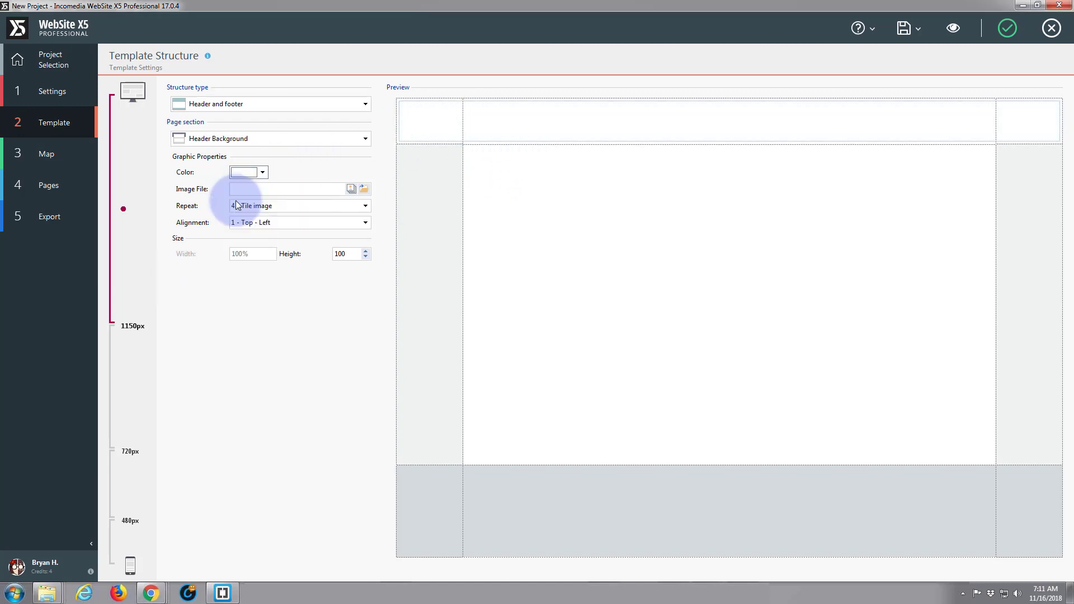
click(546, 124)
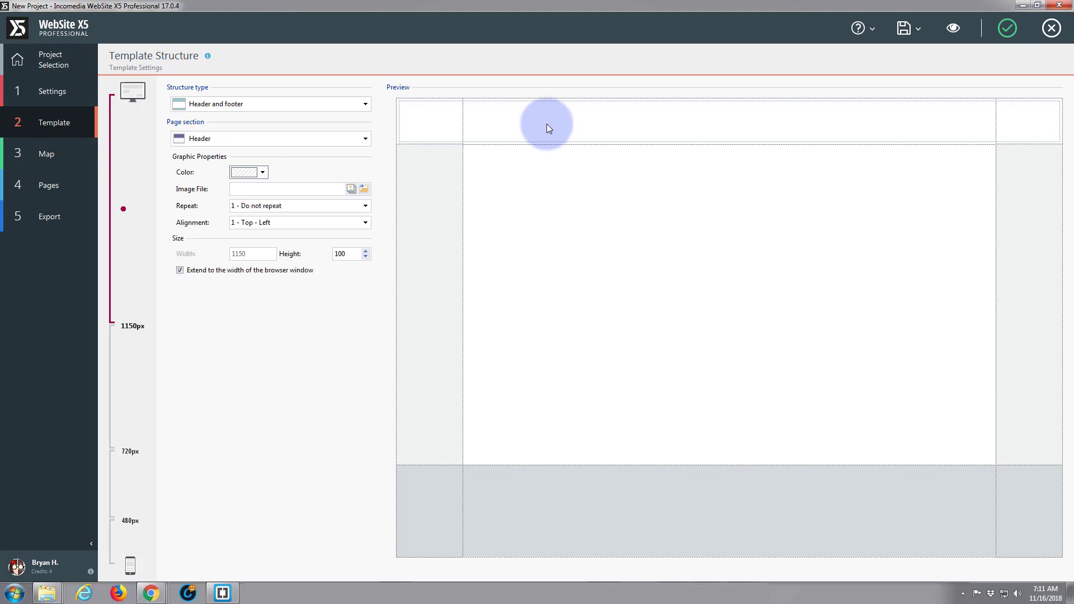
click(260, 173)
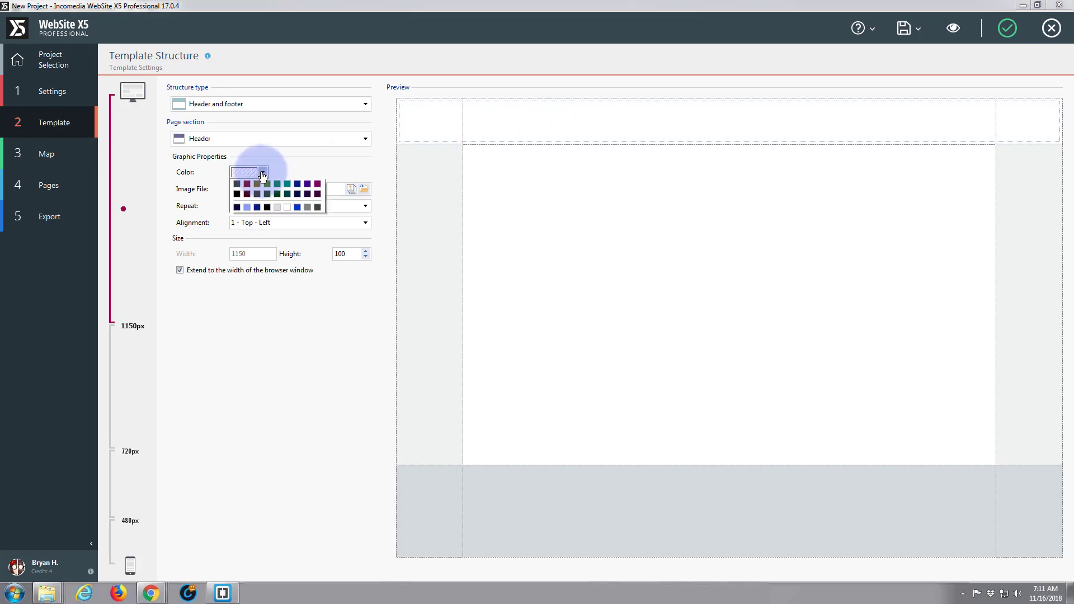
click(237, 200)
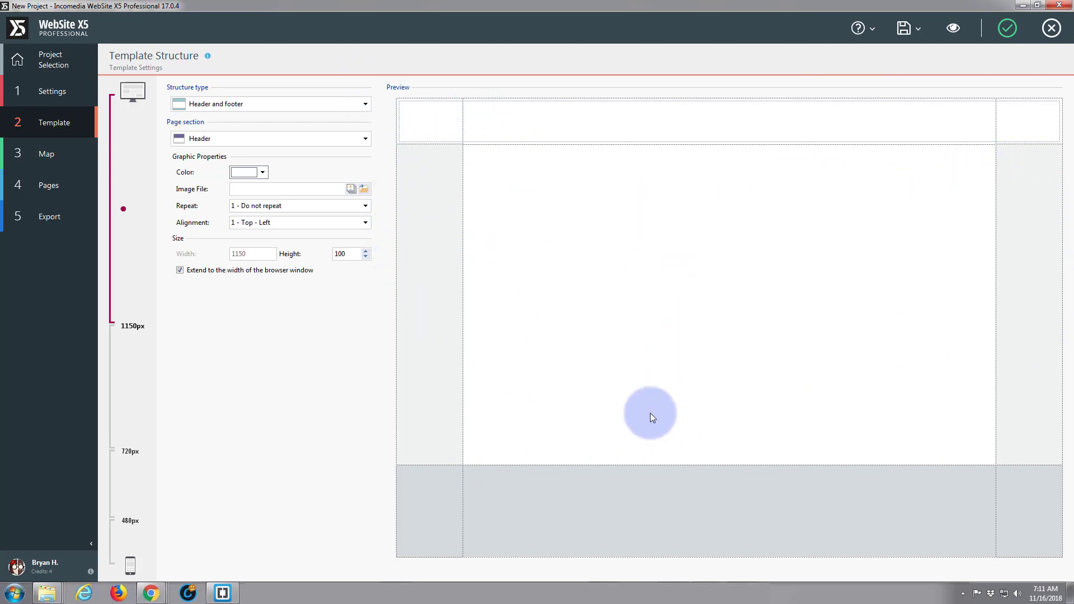
Set the heights of the footer and the footer background to 100
click(567, 502)
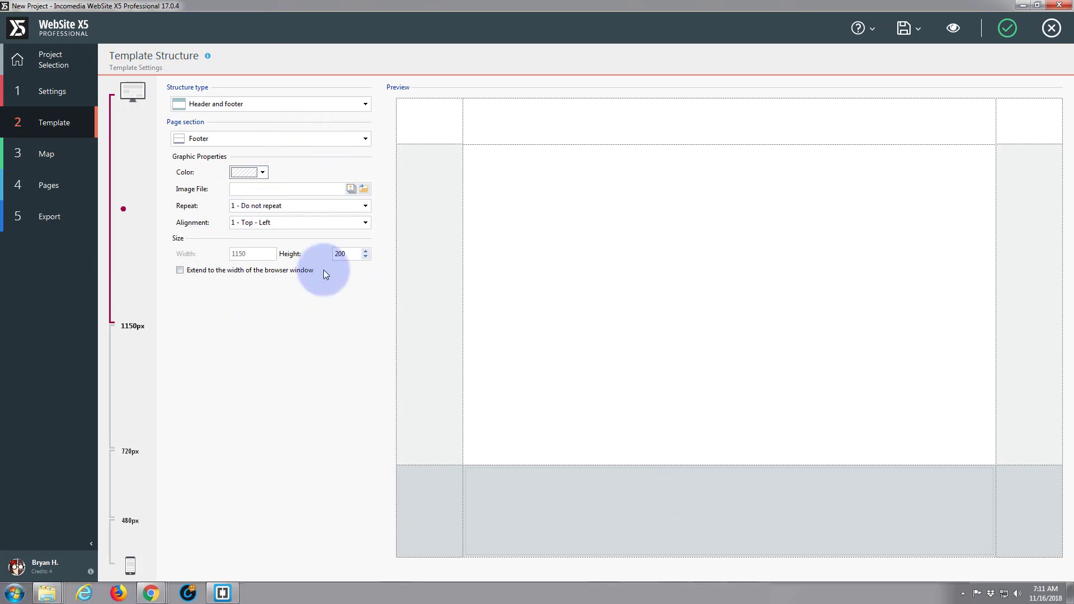
double_click(342, 254)
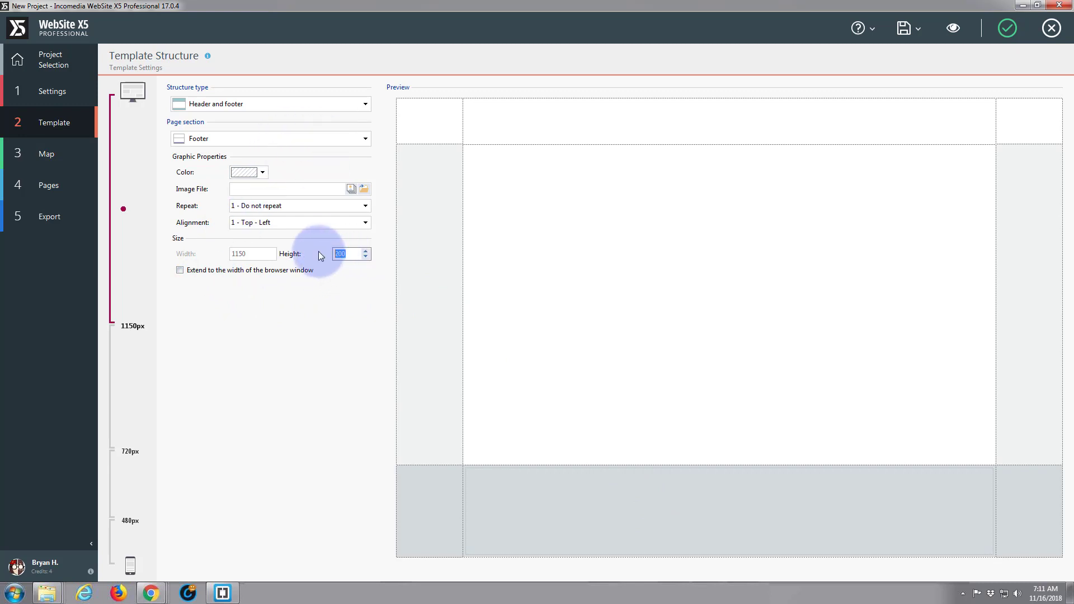
text(100)
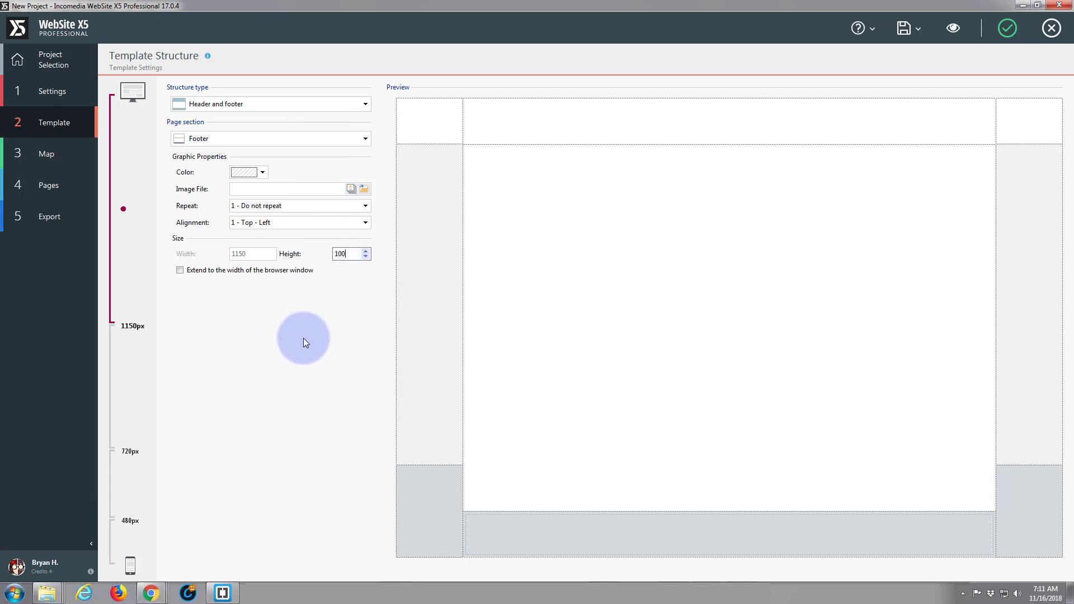
click(263, 173)
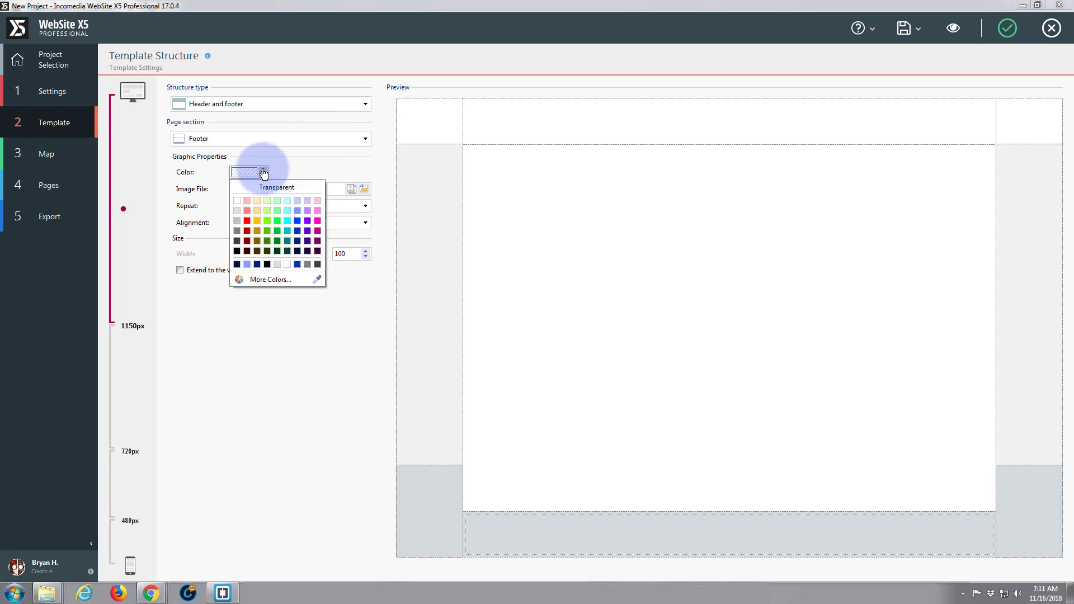
click(438, 500)
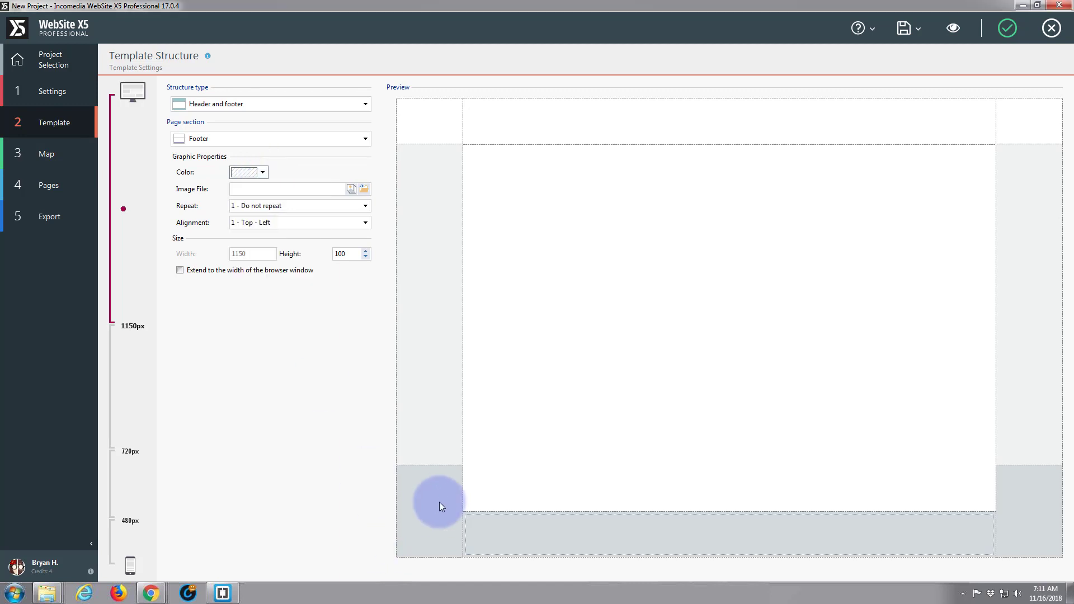
click(427, 533)
drag(350, 253, 320, 252)
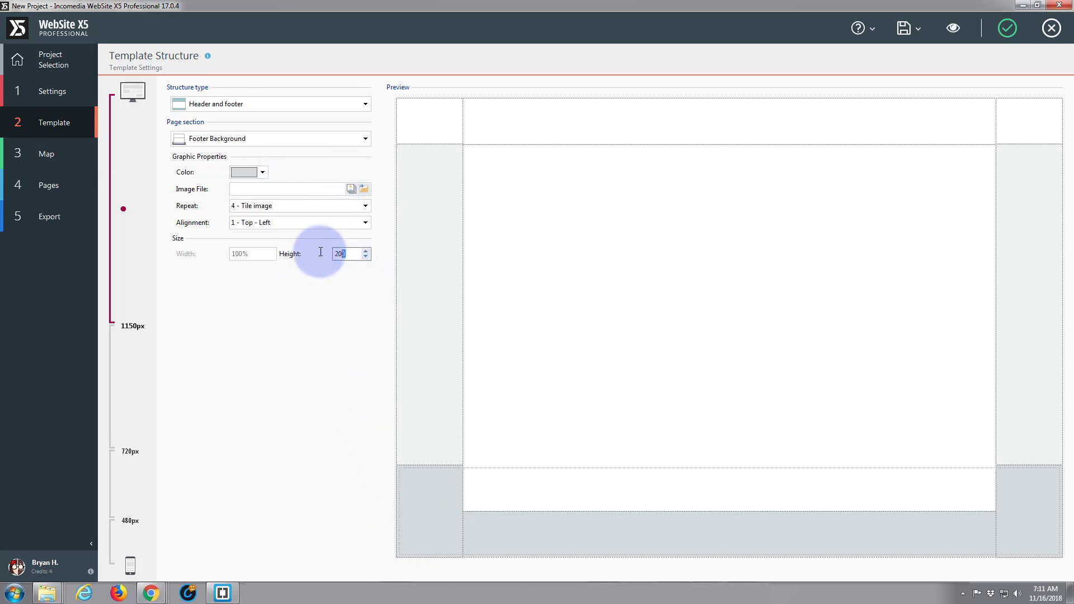
text(1)
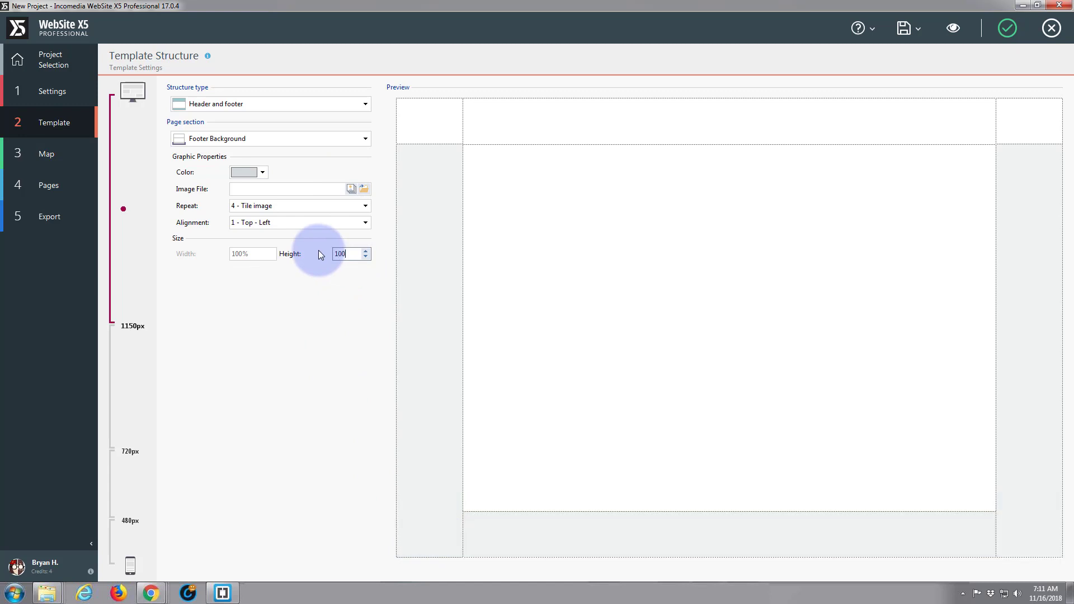
text(00)
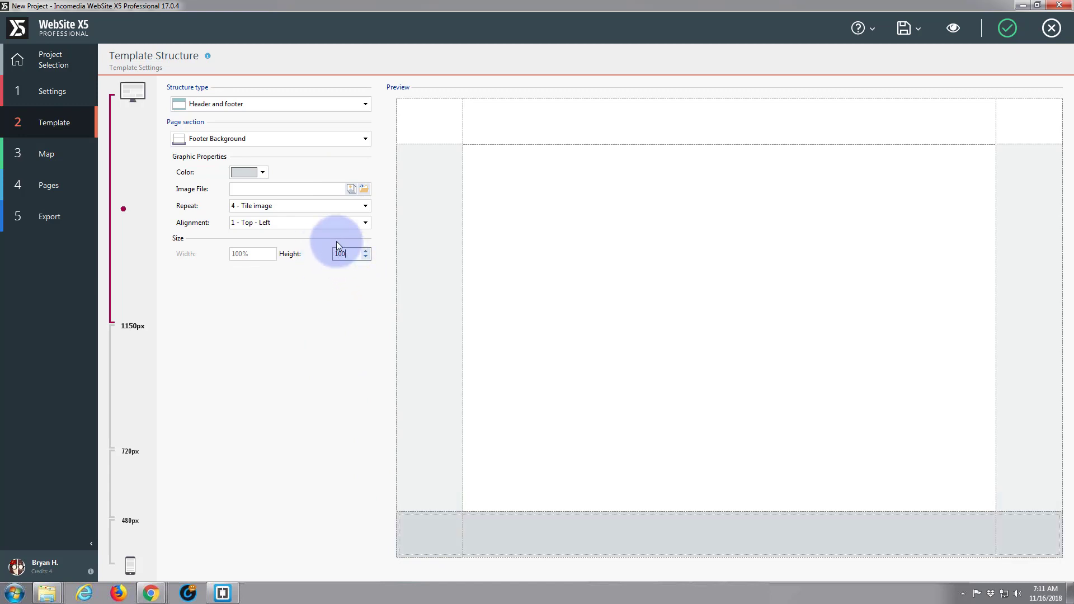
Colour the footer background dark navy blue and the page background white
click(260, 172)
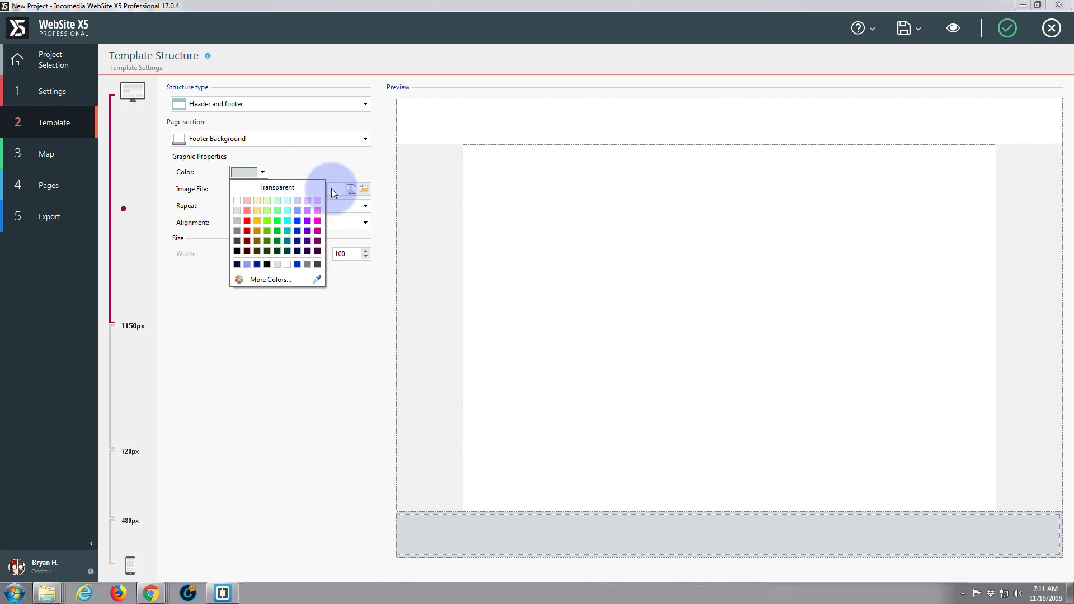
click(297, 250)
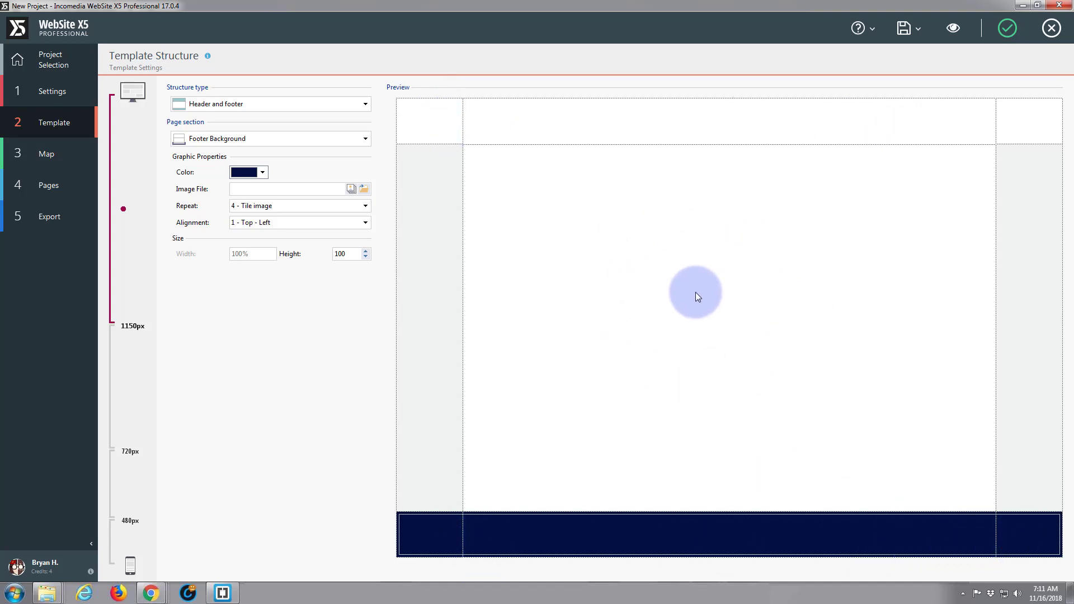
click(438, 257)
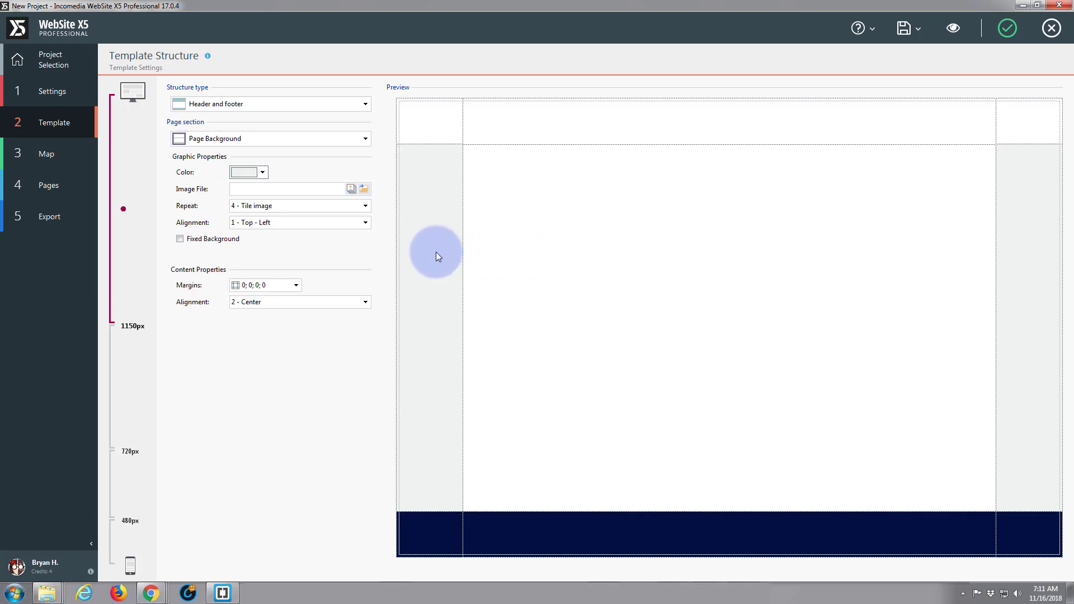
click(263, 173)
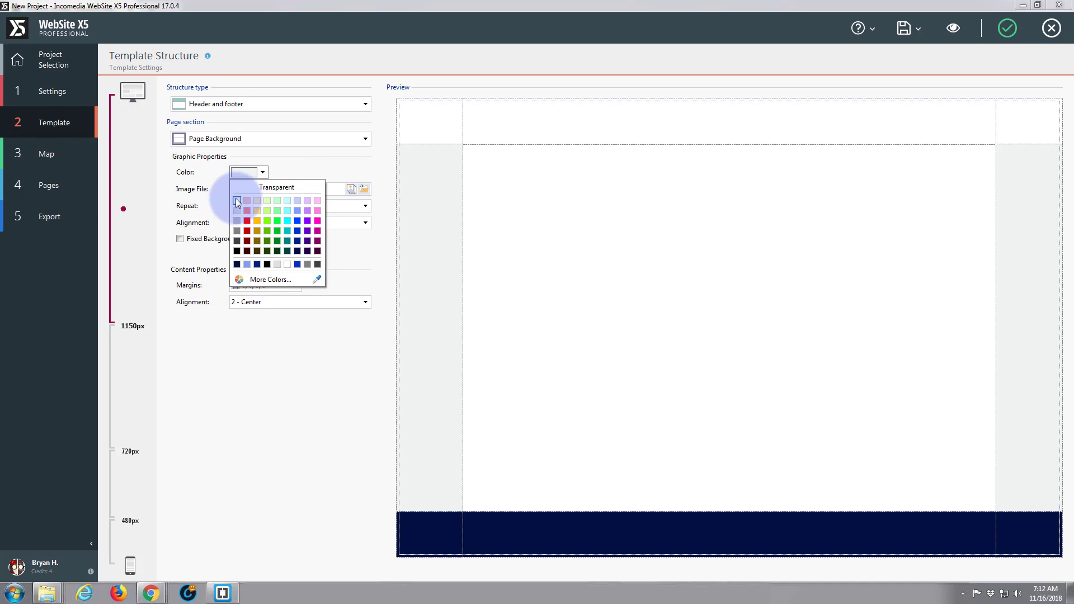
click(238, 201)
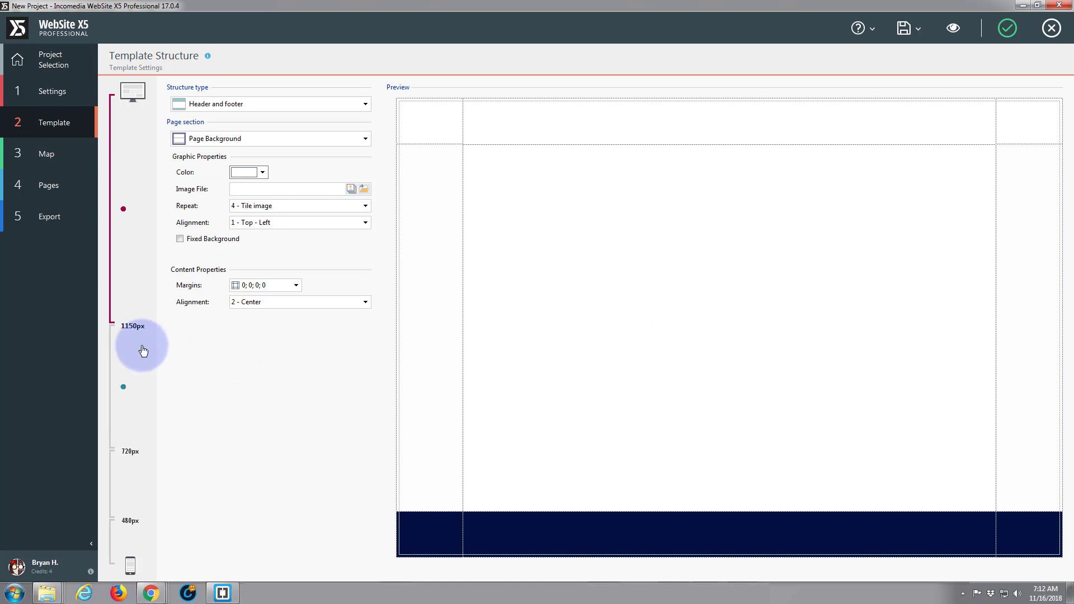
Check the template structure at the narrower responsive resolutions and confirm the desktop structure settings
click(124, 388)
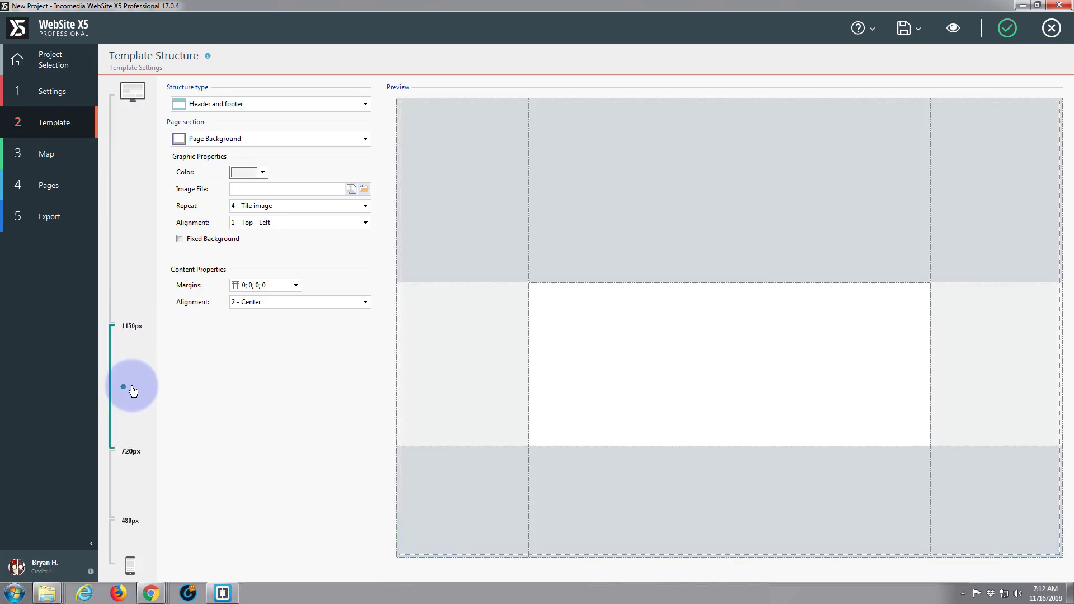
click(125, 485)
click(129, 545)
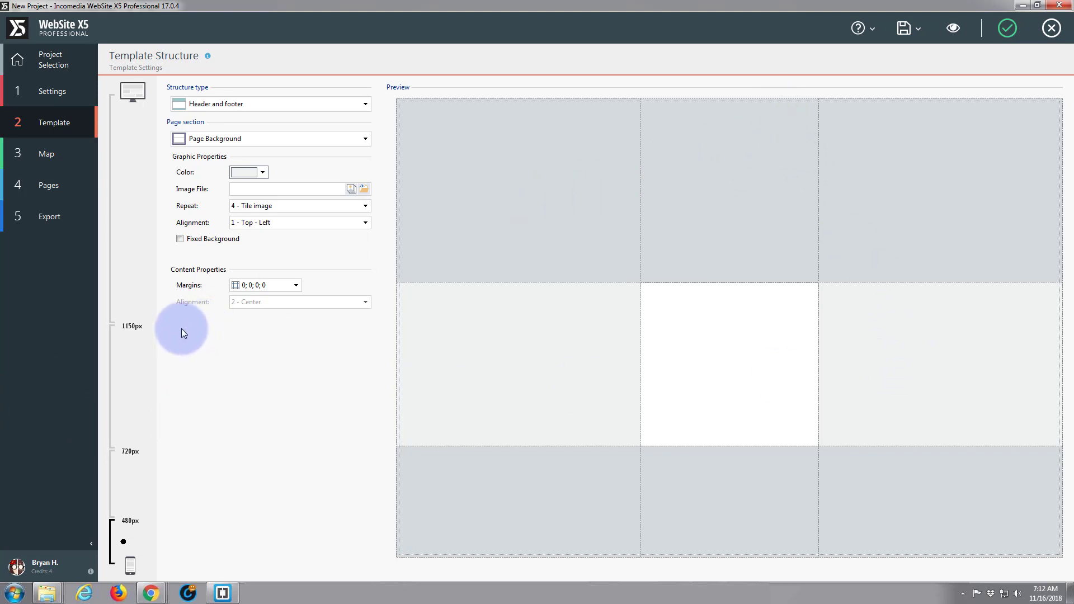
click(124, 179)
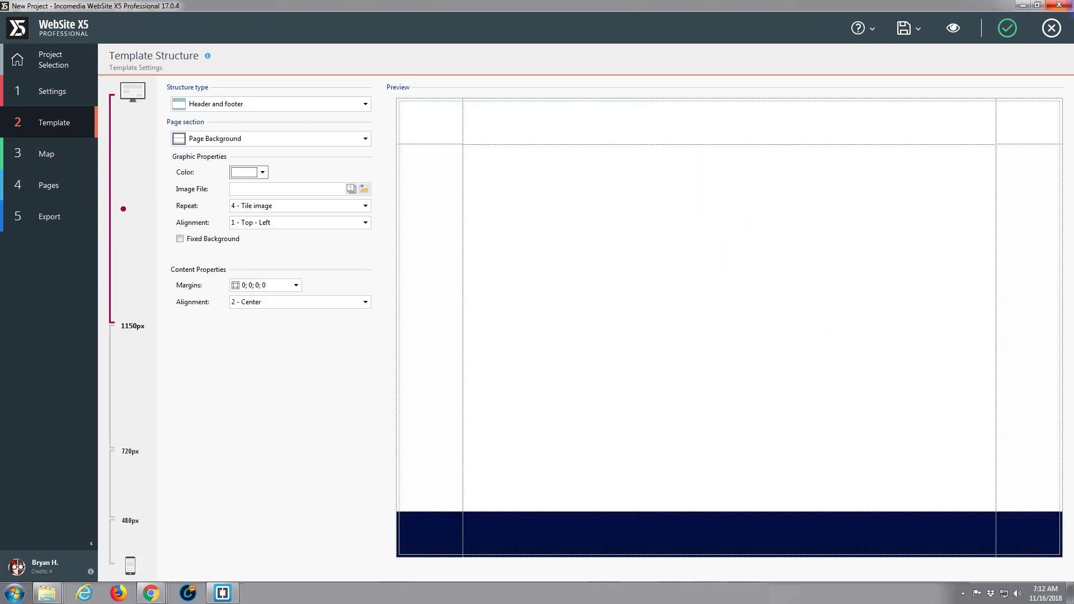
click(1008, 28)
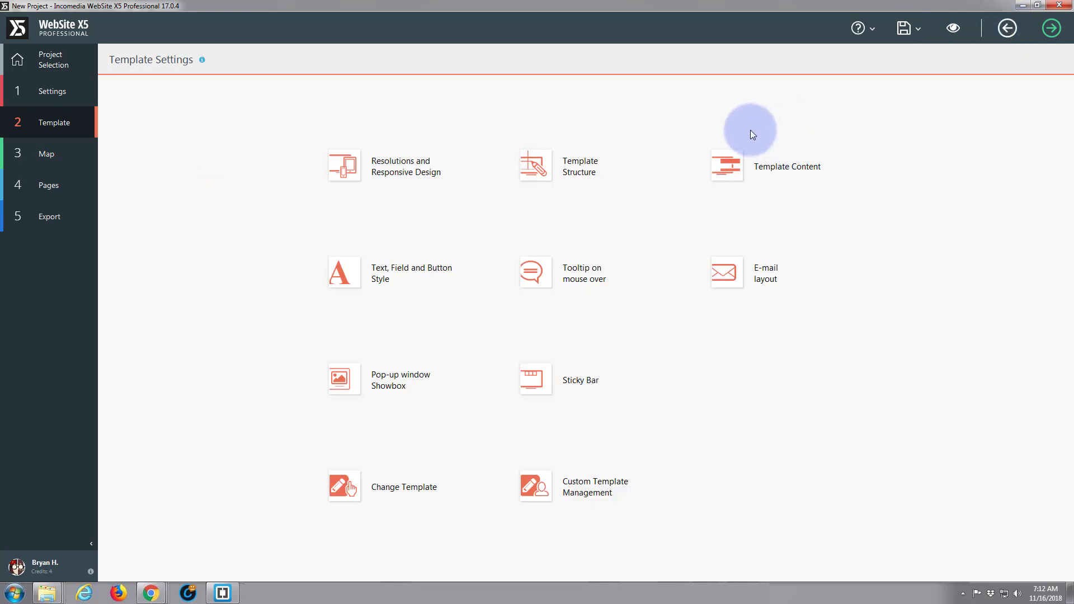
Open the Template Content editor and move the header's page menu beside the title object, to about 300, 30
click(727, 166)
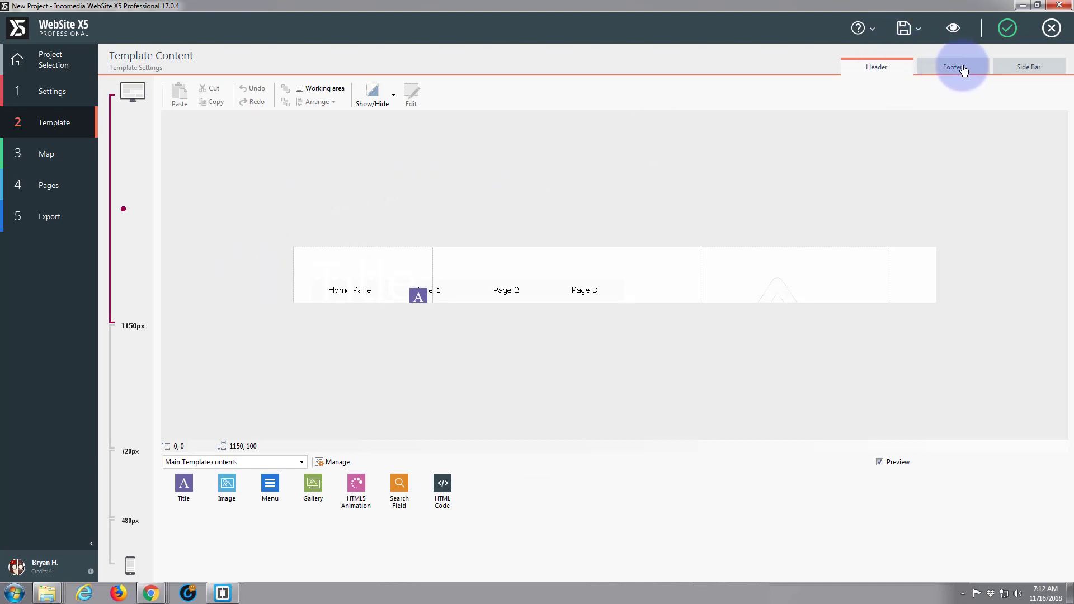
click(1032, 68)
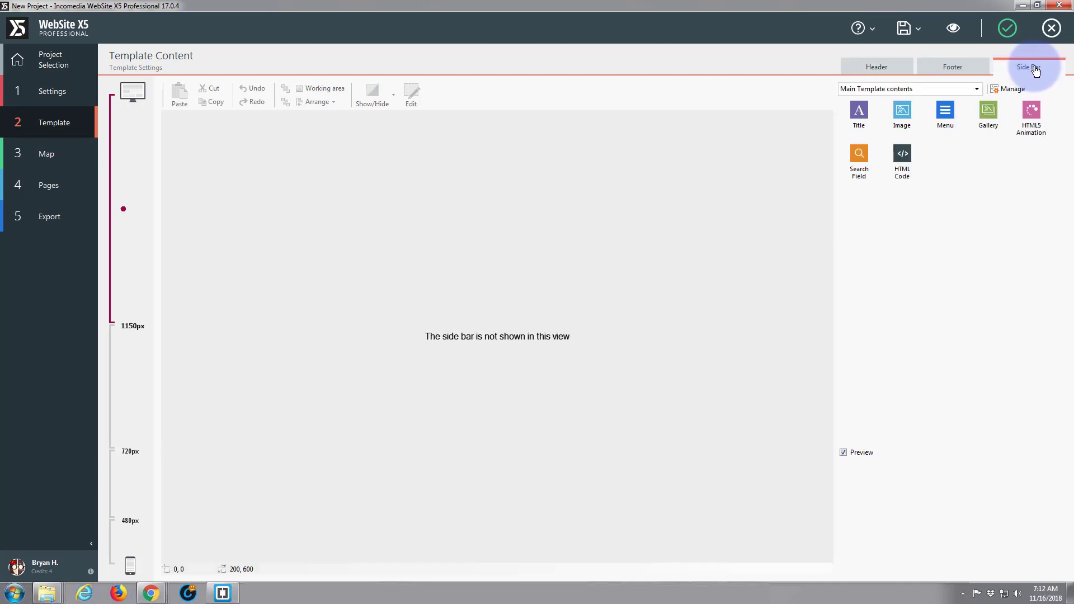
click(960, 69)
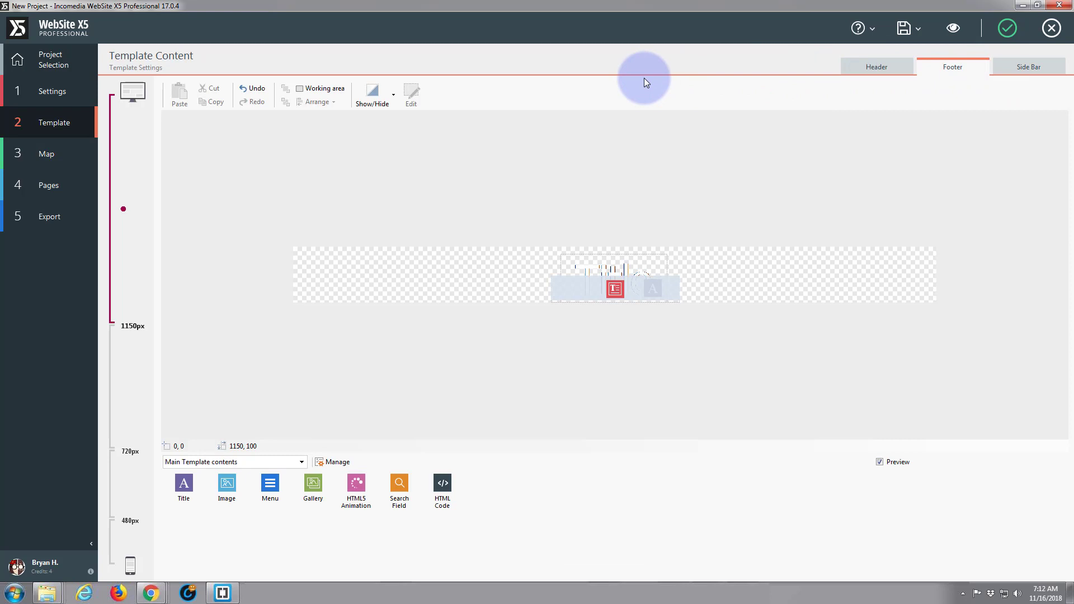
click(871, 67)
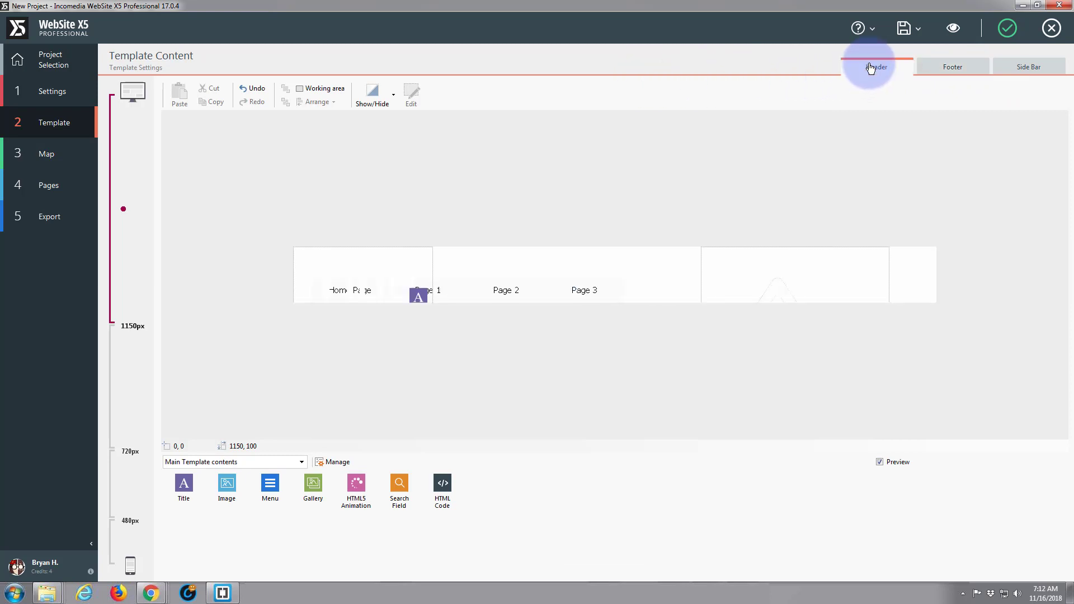
drag(465, 300, 616, 279)
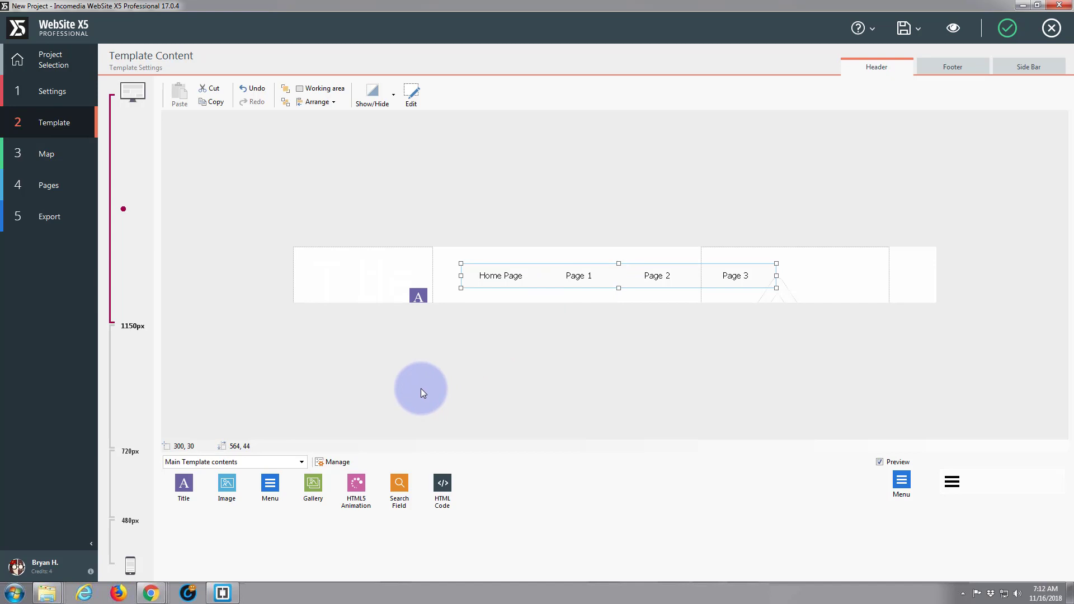
Delete the title object and the mountain image object from the header
click(417, 293)
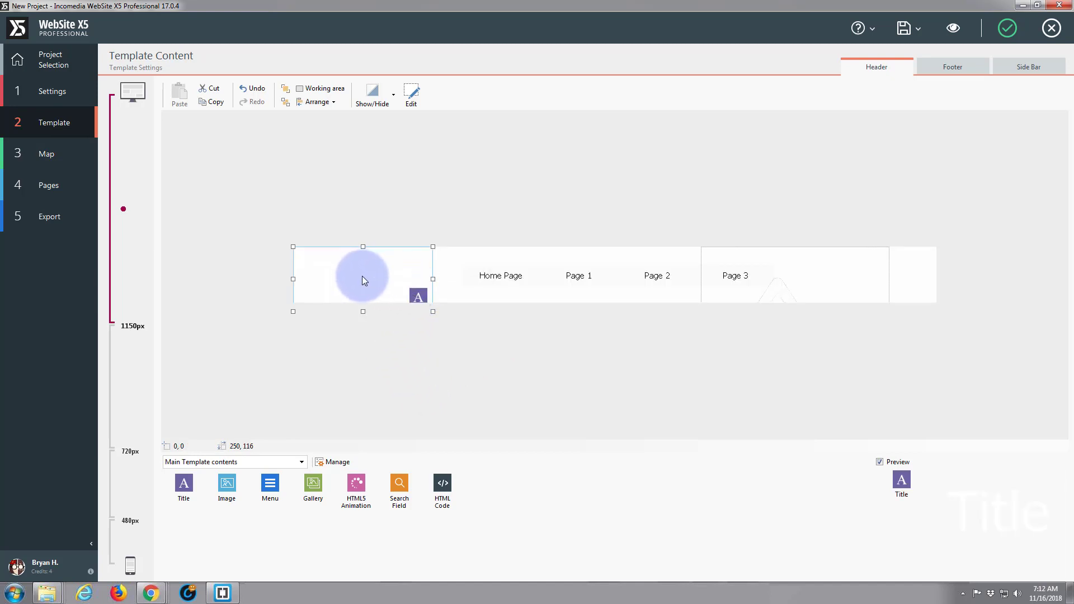
key(Delete)
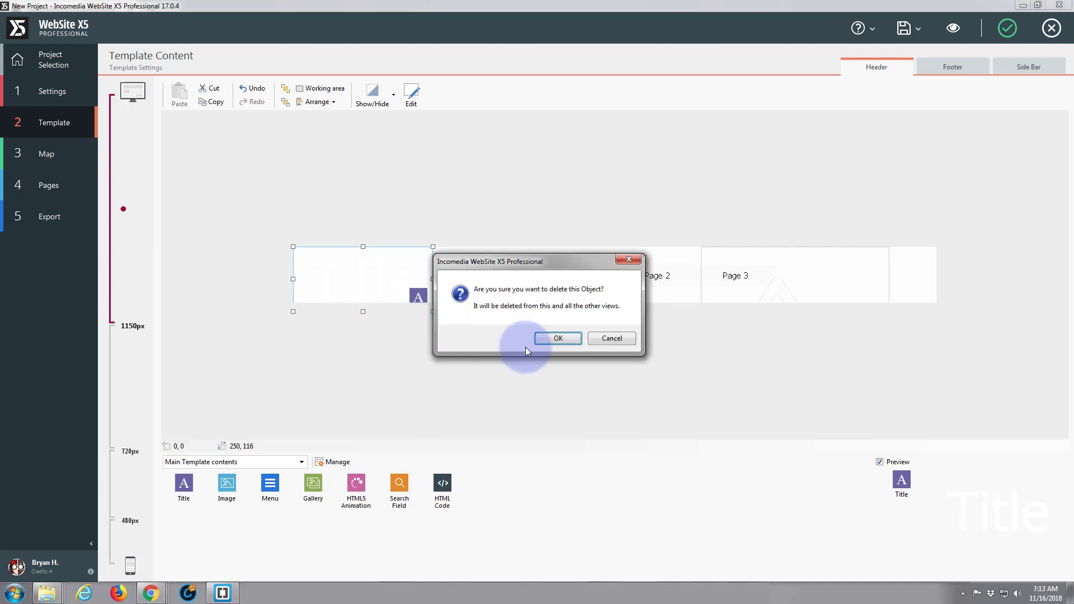
click(558, 338)
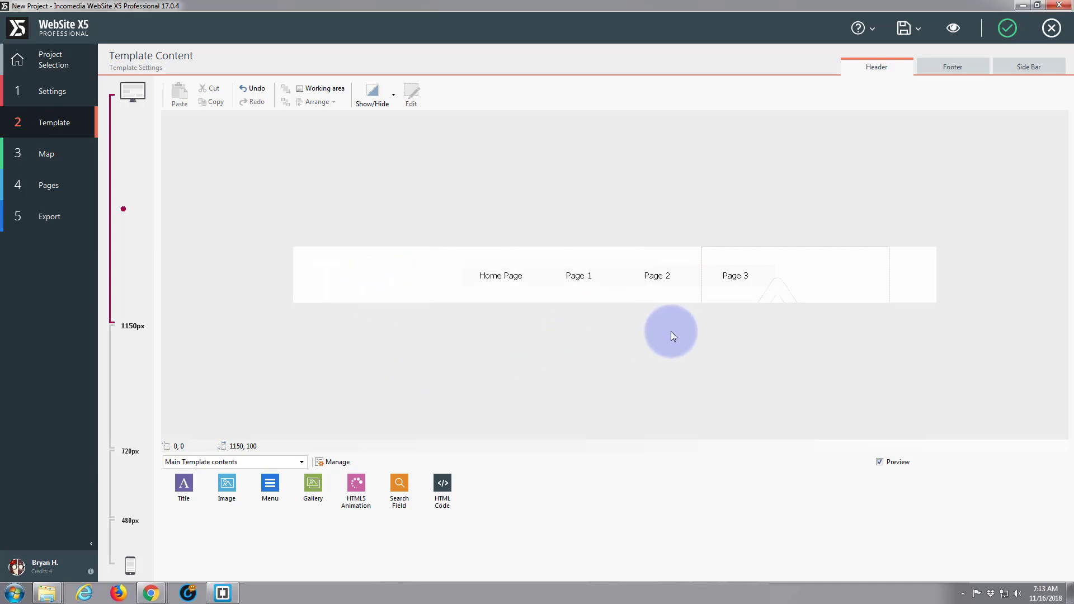
click(774, 299)
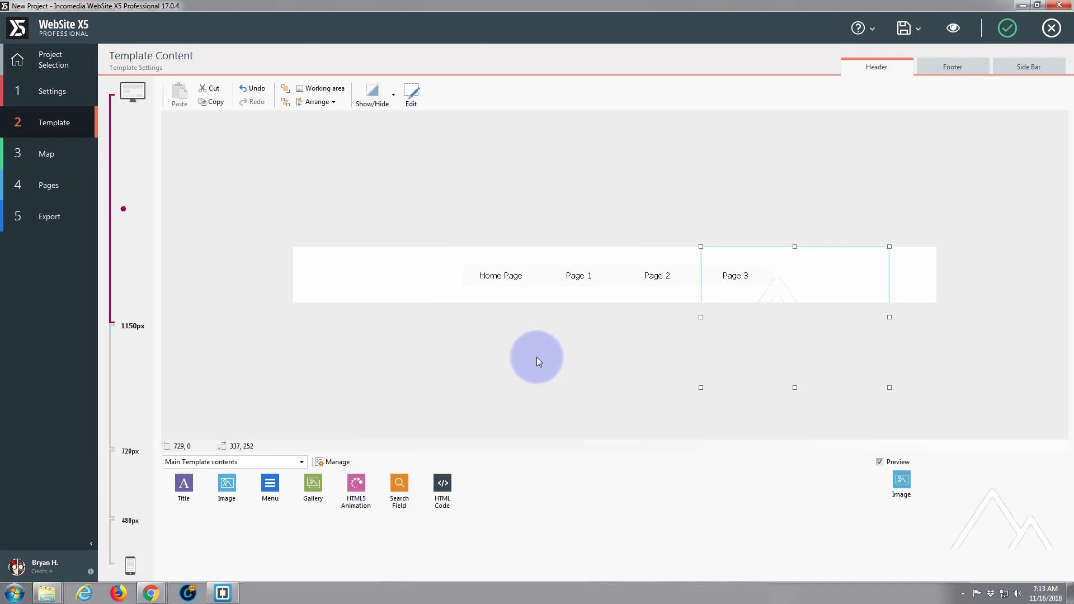
key(Delete)
click(554, 339)
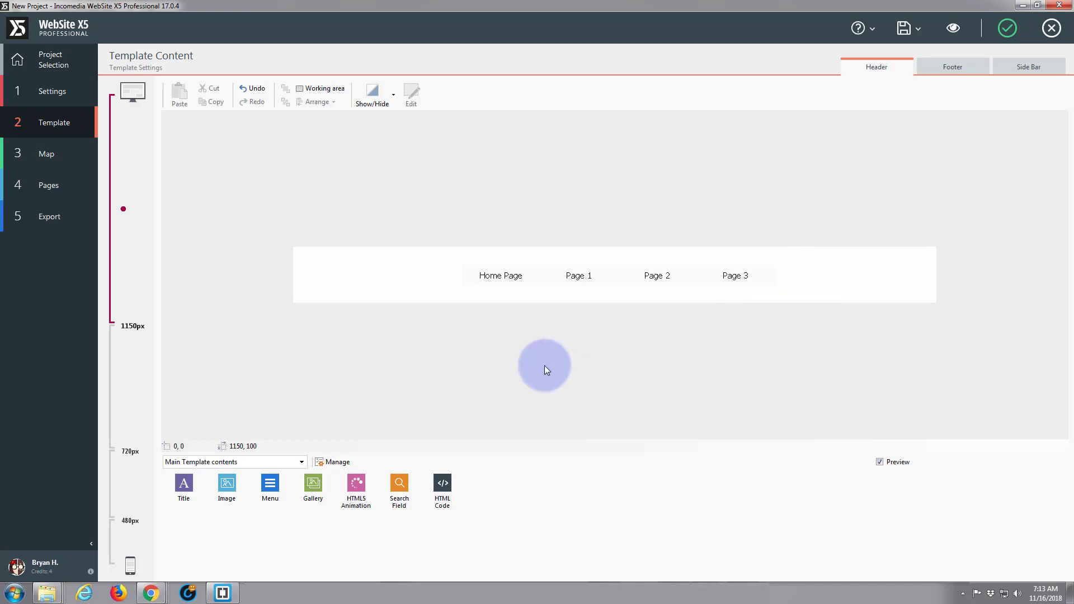
Show all object categories and add an Image object to the header before the page menu, at about 20, 0
click(297, 463)
click(262, 476)
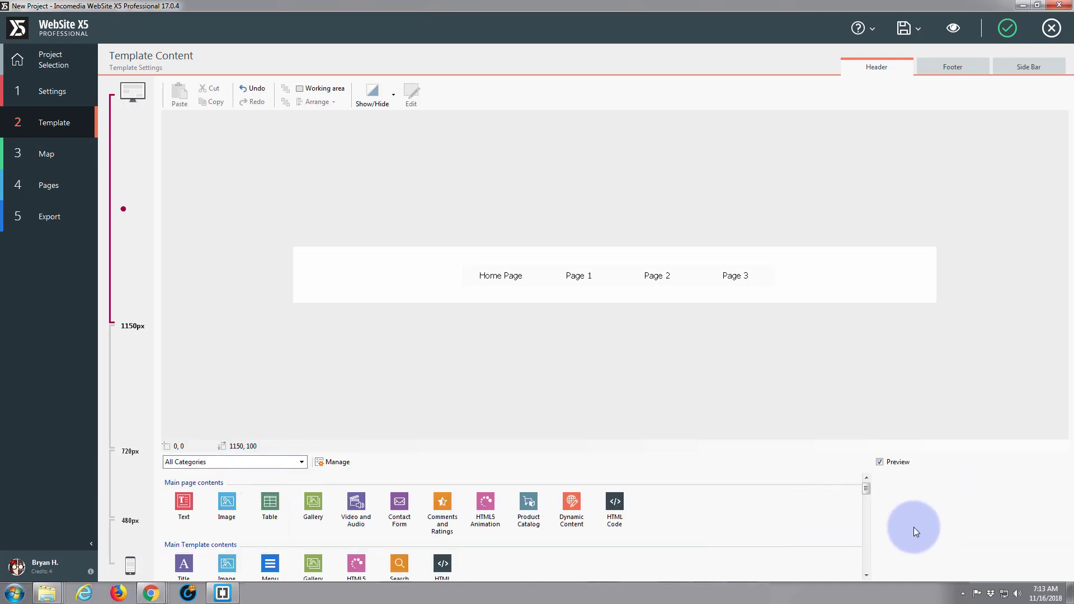
mouse_move(867, 489)
mouse_down()
mouse_move(868, 502)
mouse_move(871, 485)
mouse_up()
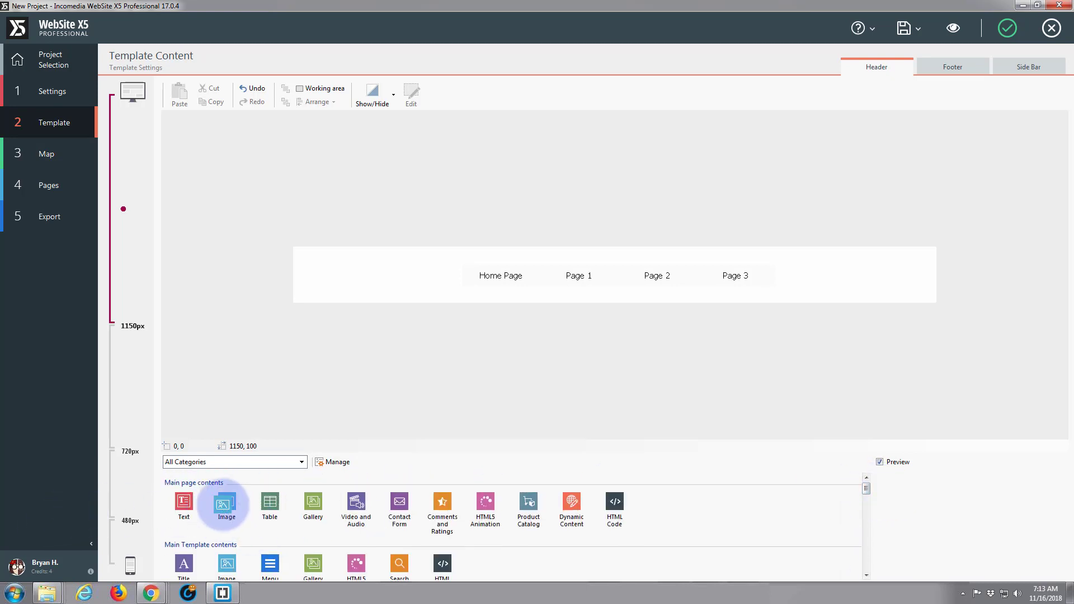
drag(227, 503, 457, 276)
click(383, 277)
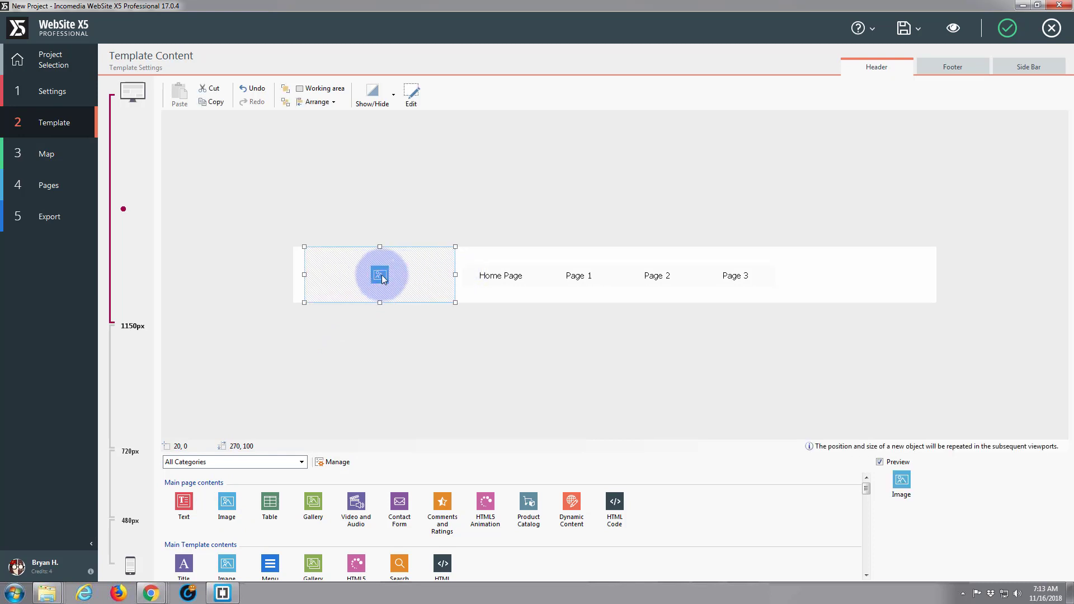
Load system22-png-300.png into the header's image object with the alternative text "Web design"
double_click(383, 277)
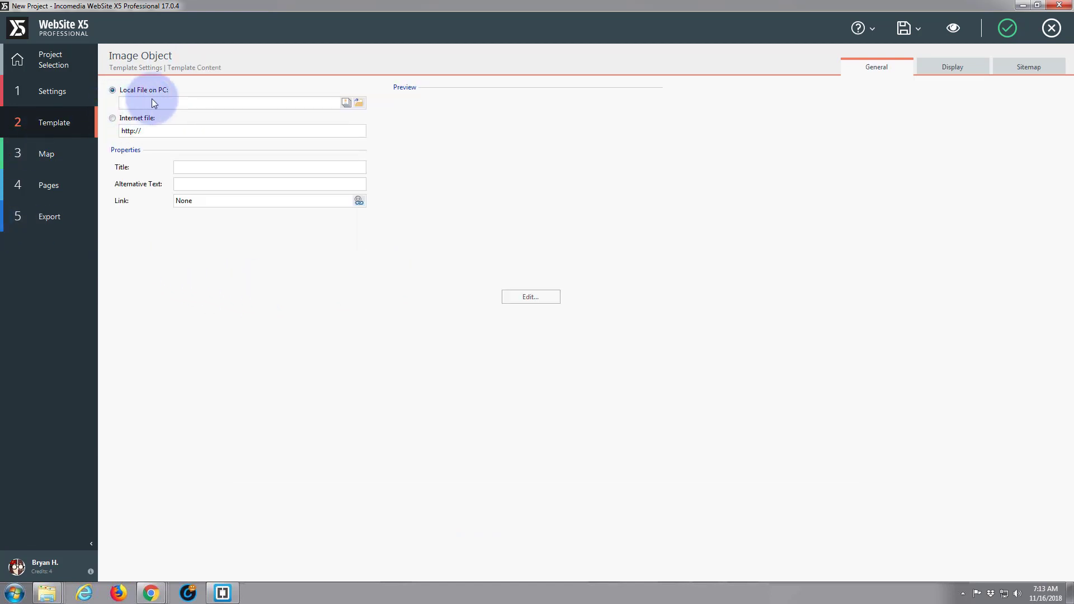
click(359, 103)
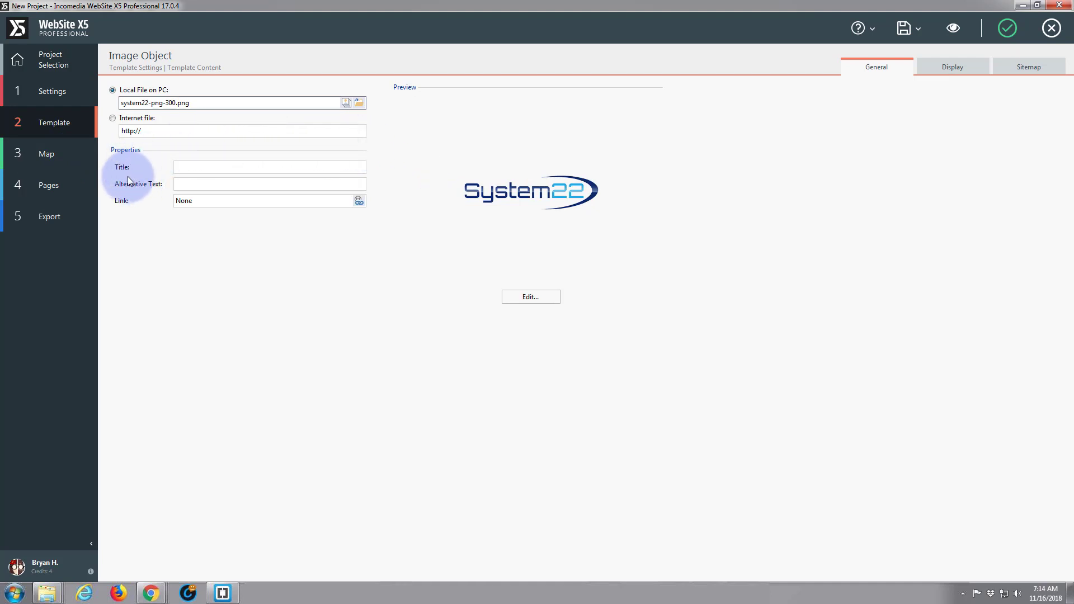
click(182, 184)
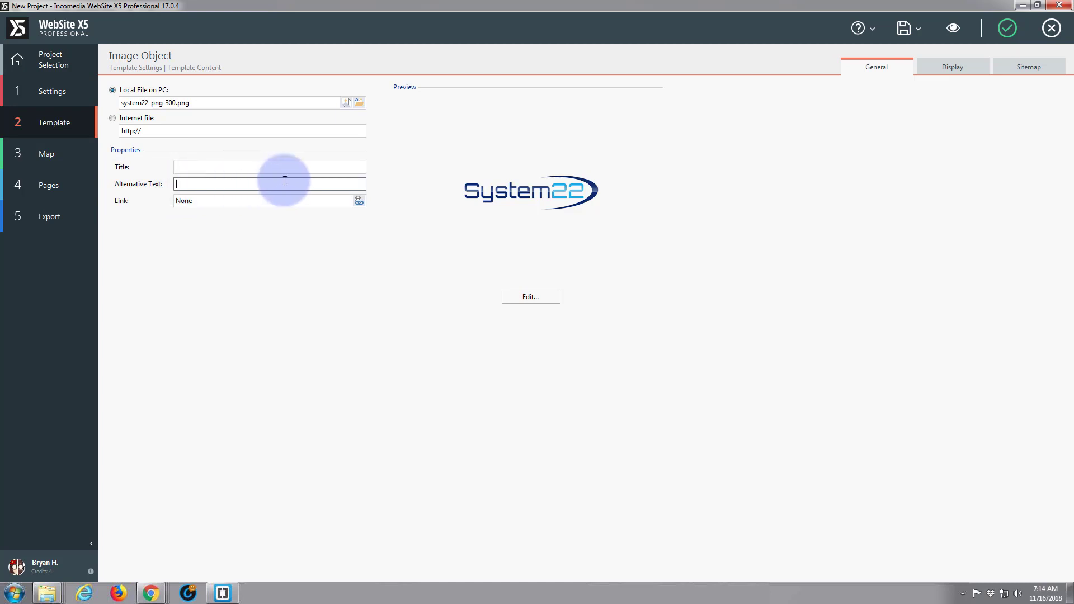
text(Web design)
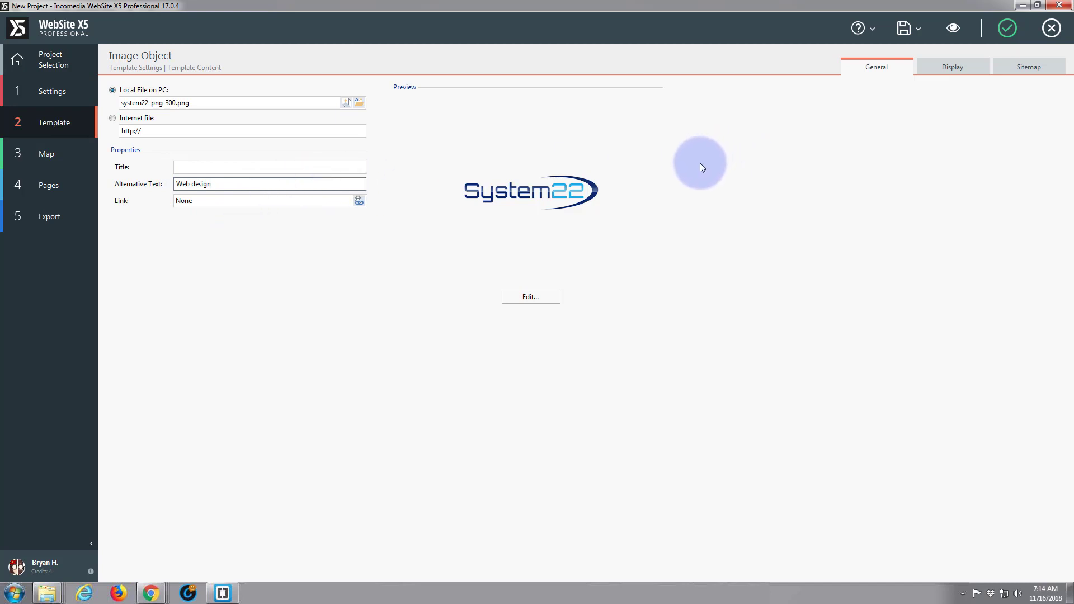
click(1009, 29)
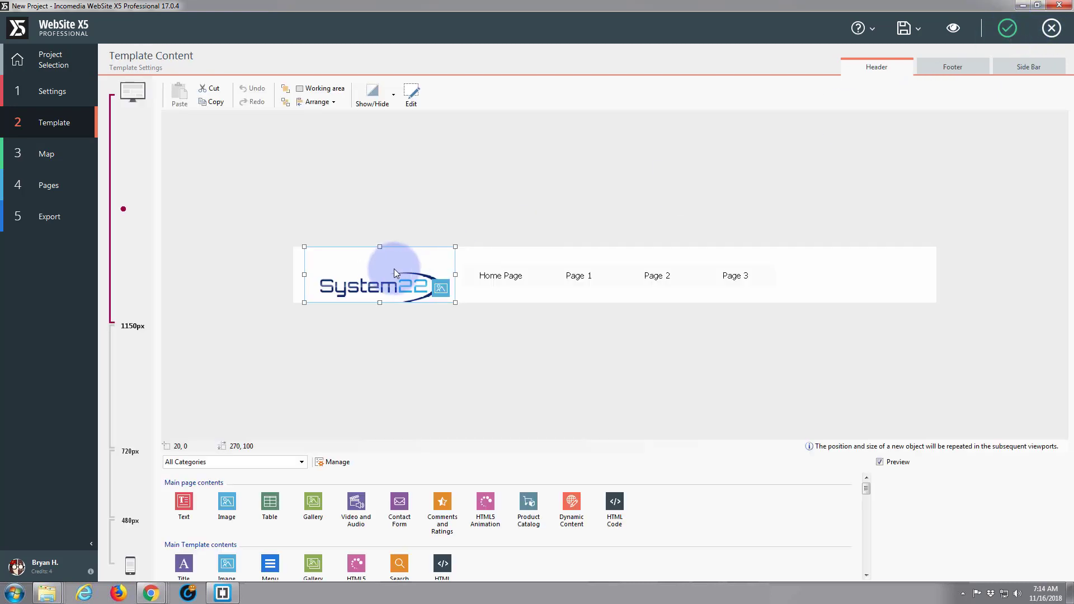
Move the logo image to the header's left edge at 0, -21, in line with the page menu
drag(368, 289, 357, 283)
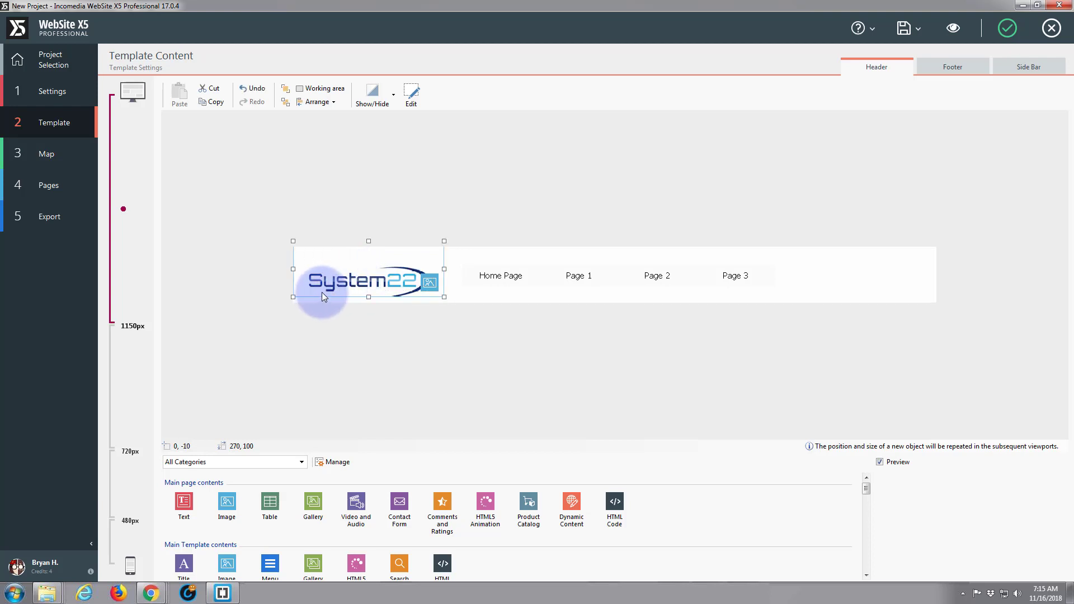
drag(323, 293, 323, 287)
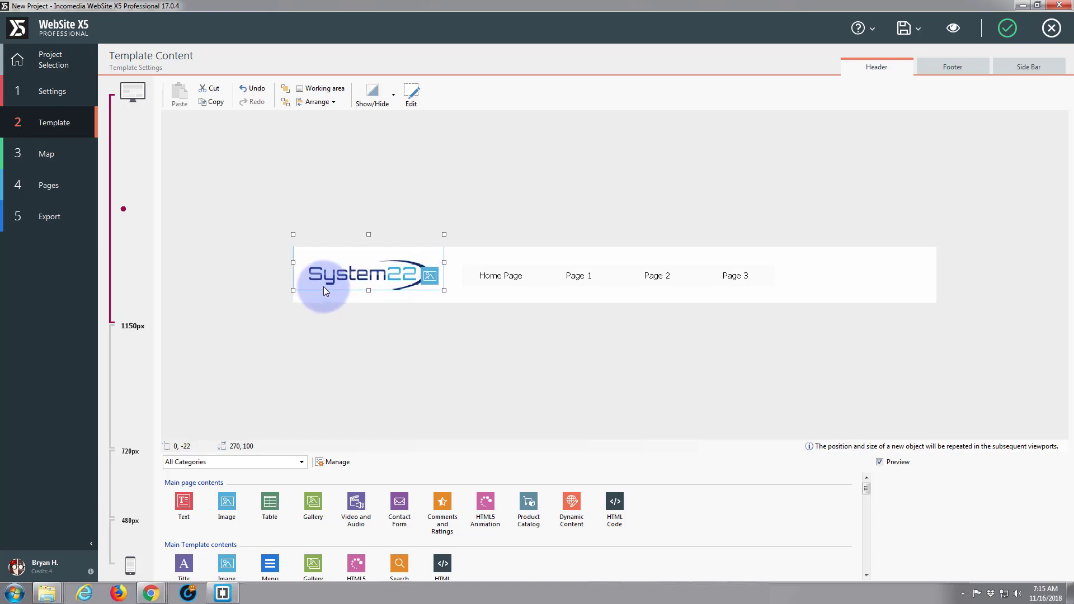
key(Down)
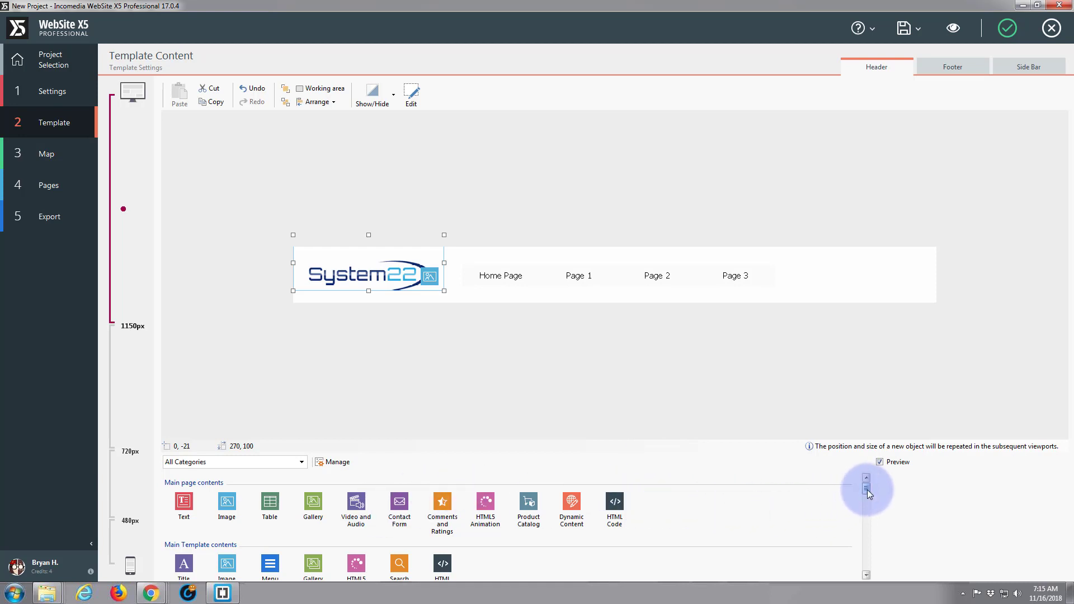
Add a Social Icons object after the header's page menu, at about 930, 20, and open its settings
drag(868, 489, 871, 532)
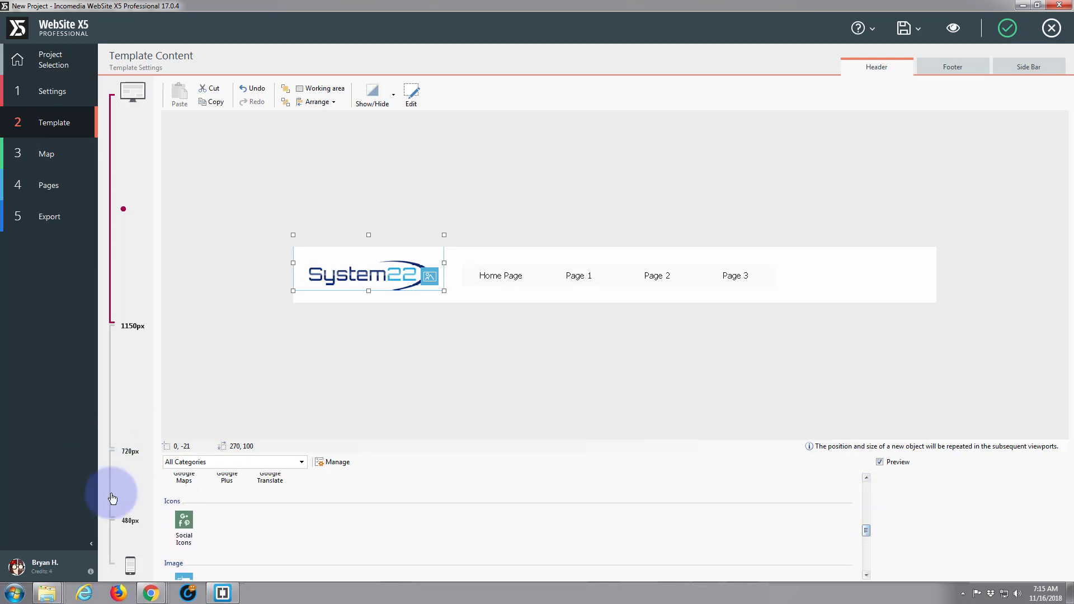
drag(184, 520, 859, 277)
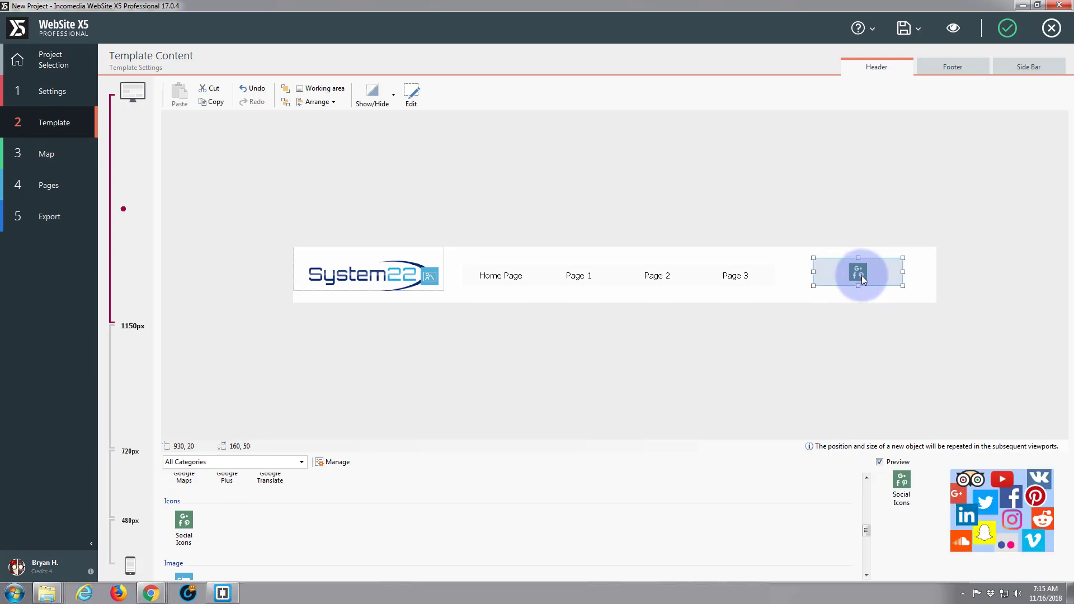
double_click(862, 275)
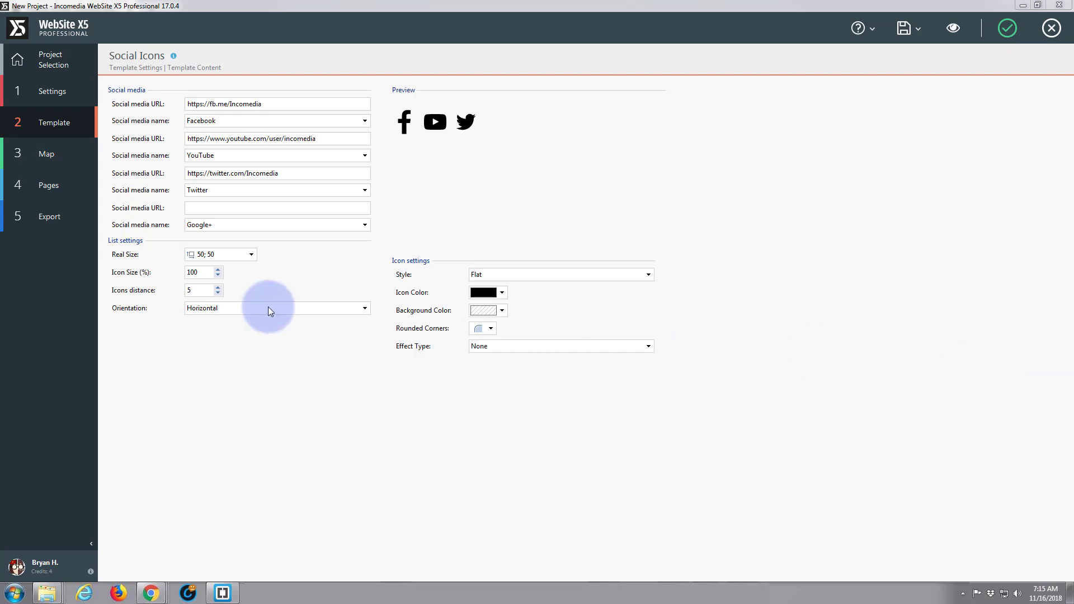
click(224, 208)
text(https://plus.google.com/+System22Net/posts)
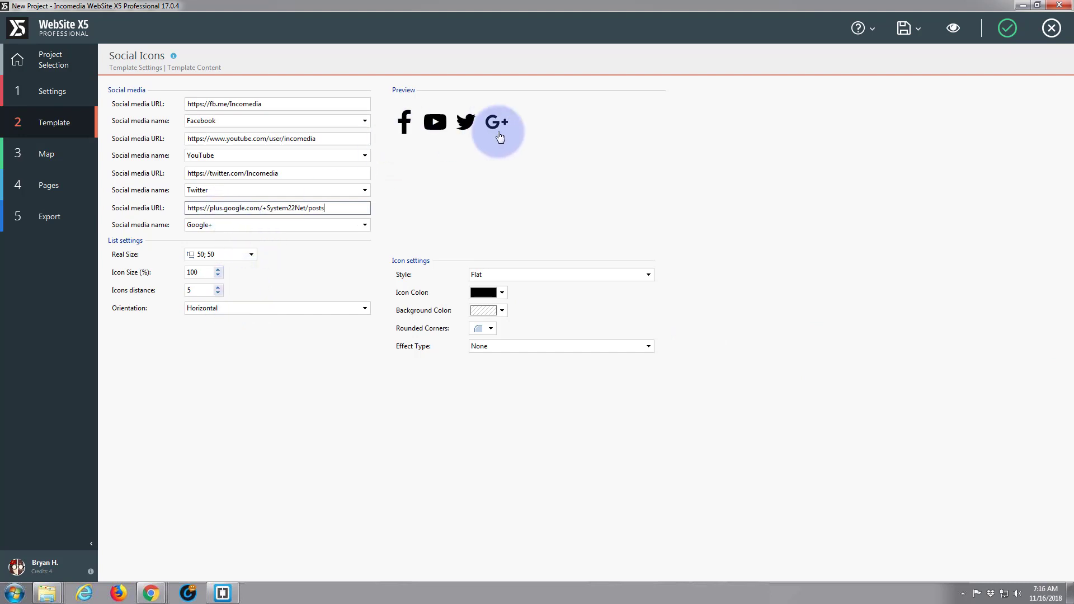
click(503, 295)
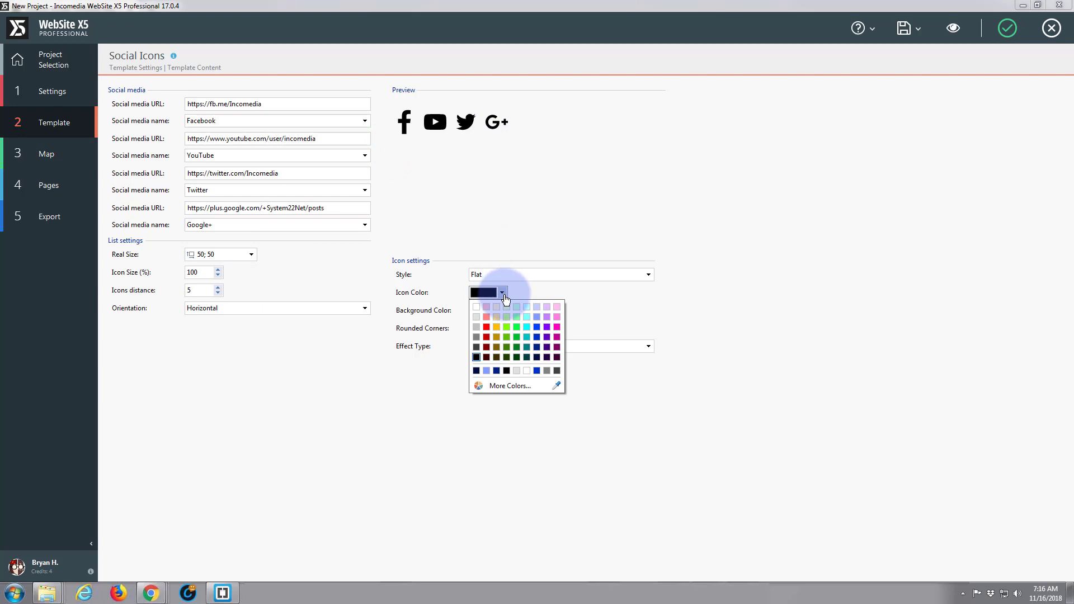
click(536, 347)
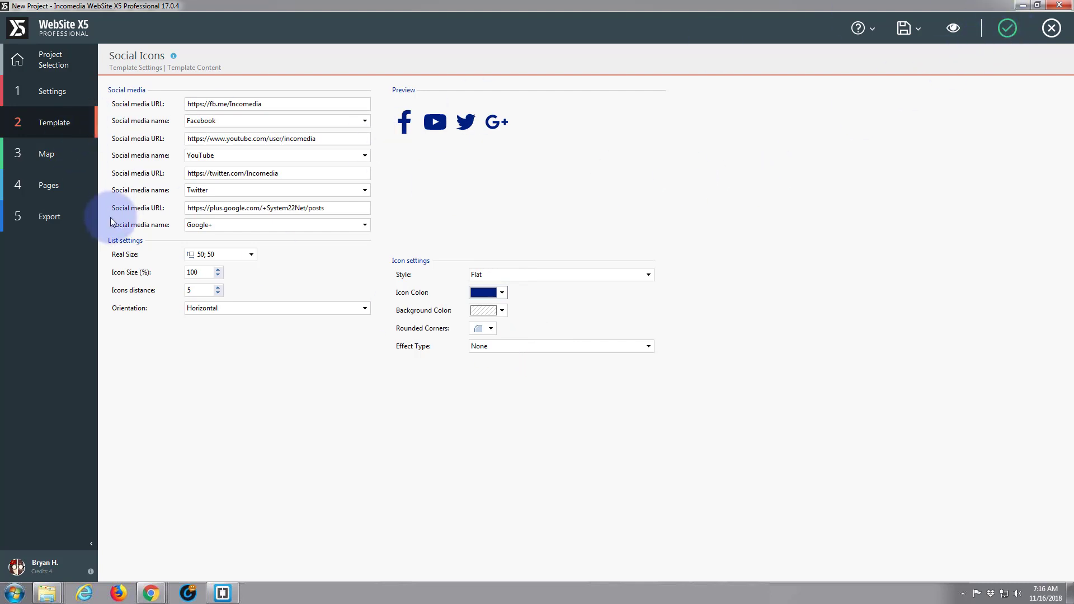
Set the real size of the social icons to 30 by 30
click(252, 256)
double_click(253, 271)
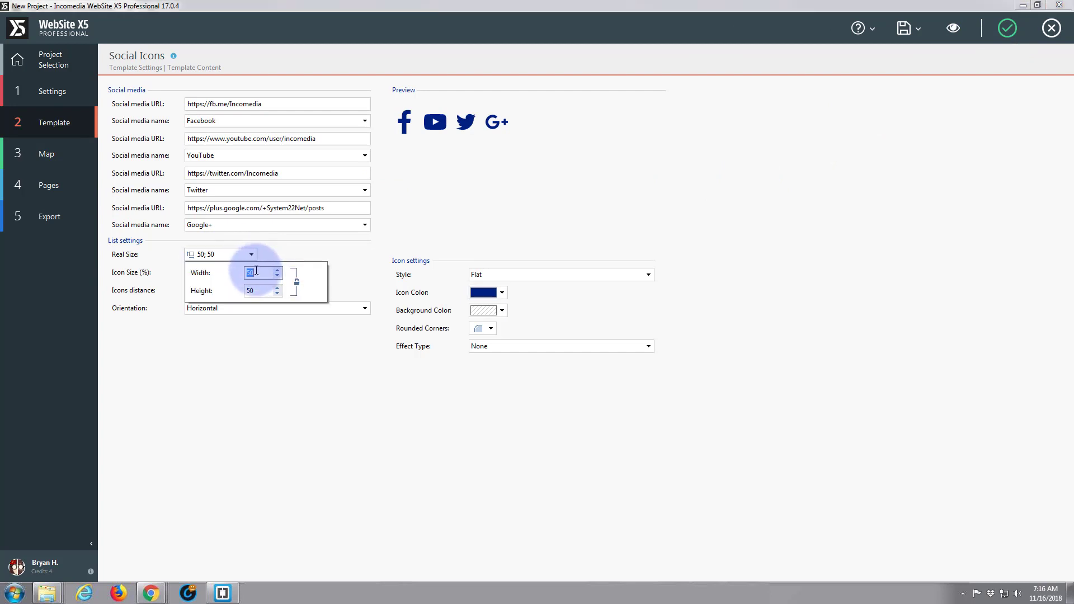
text(30)
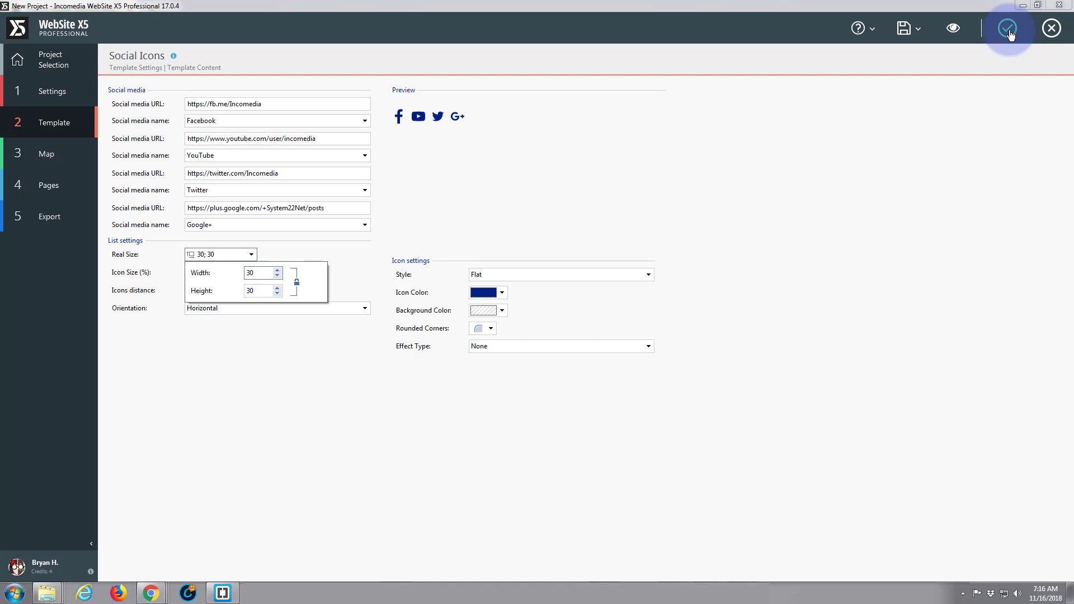
click(347, 255)
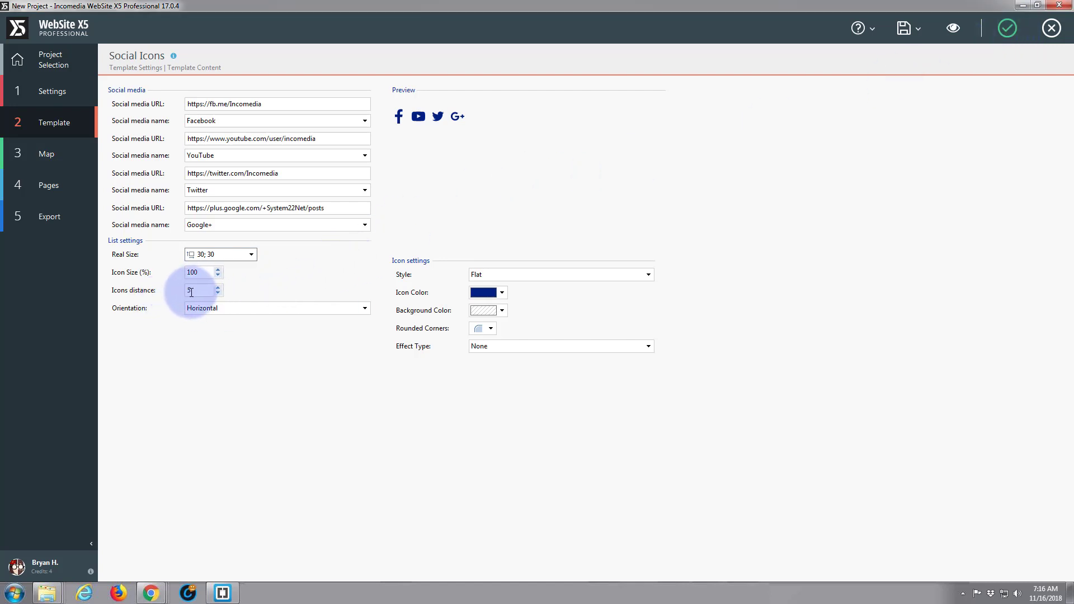
Try the vertical orientation for the social icons and return to horizontal
click(364, 309)
click(323, 332)
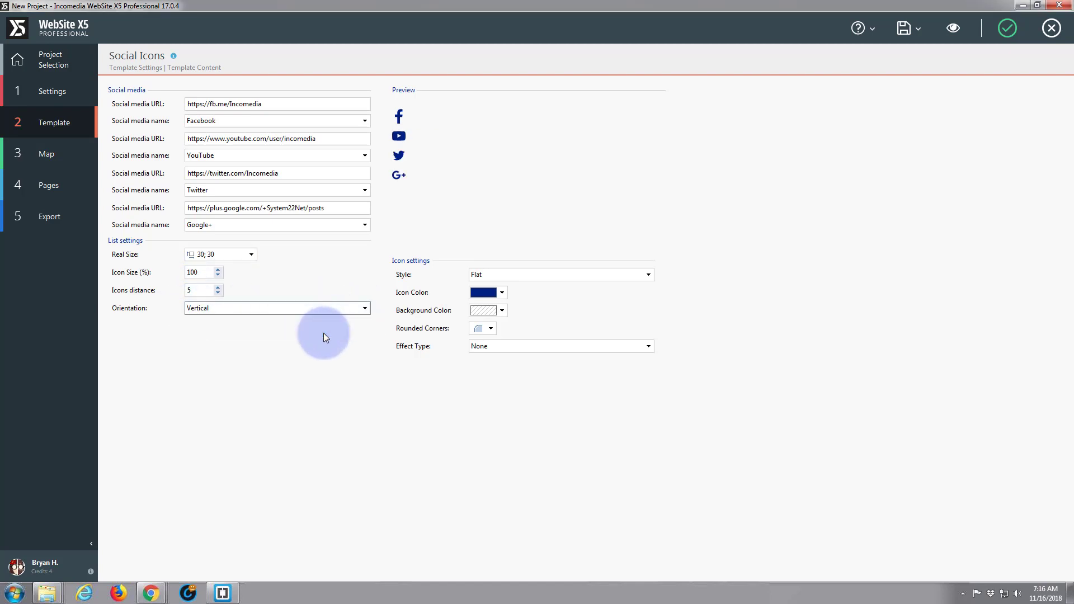
click(365, 309)
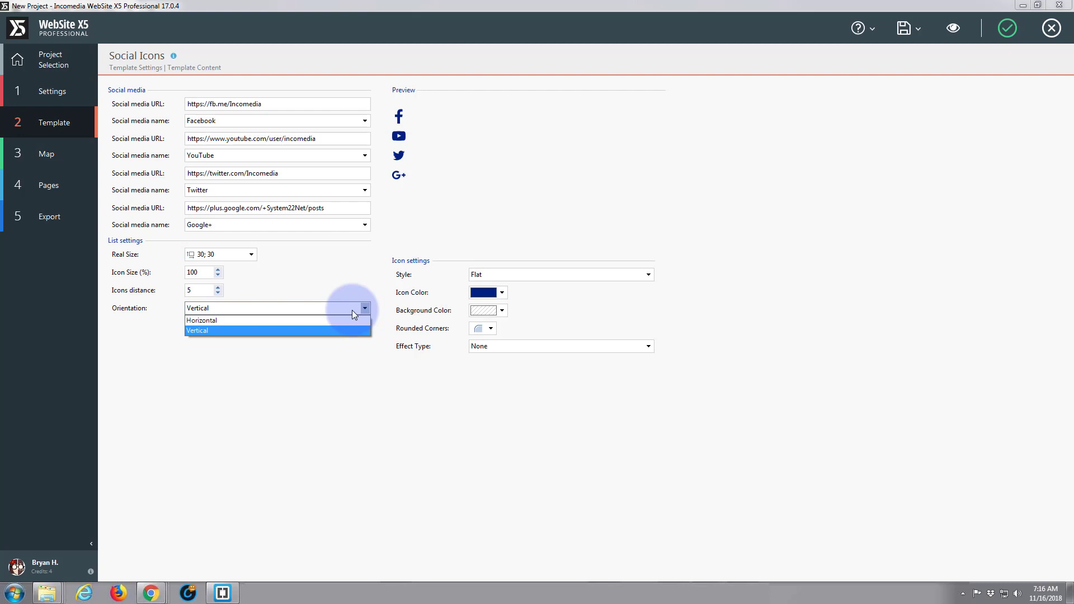
click(303, 320)
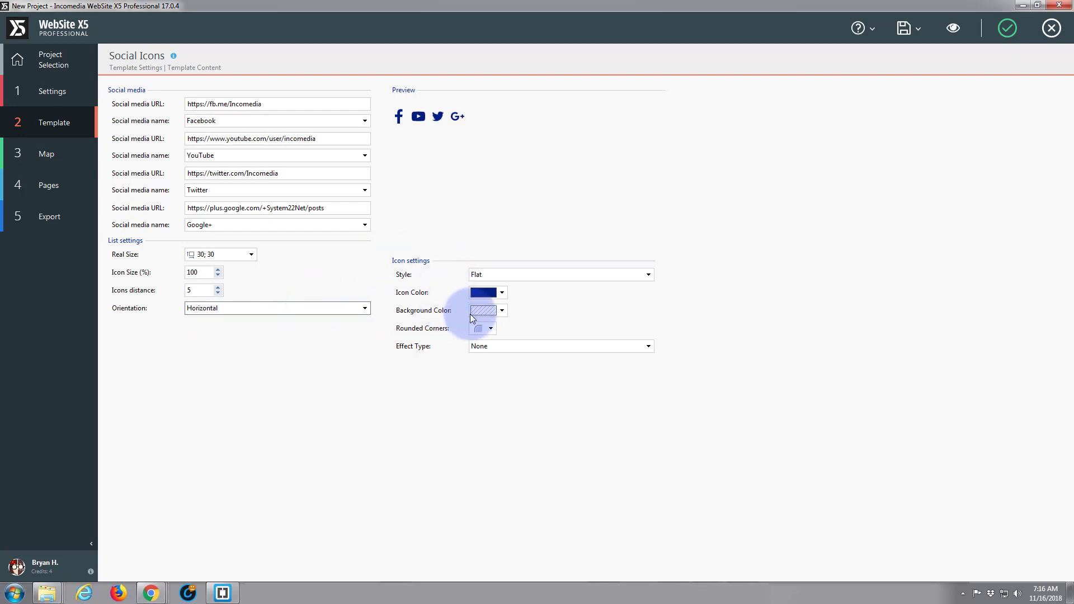
Give the social icons a light blue background and slightly round all their corners
click(501, 310)
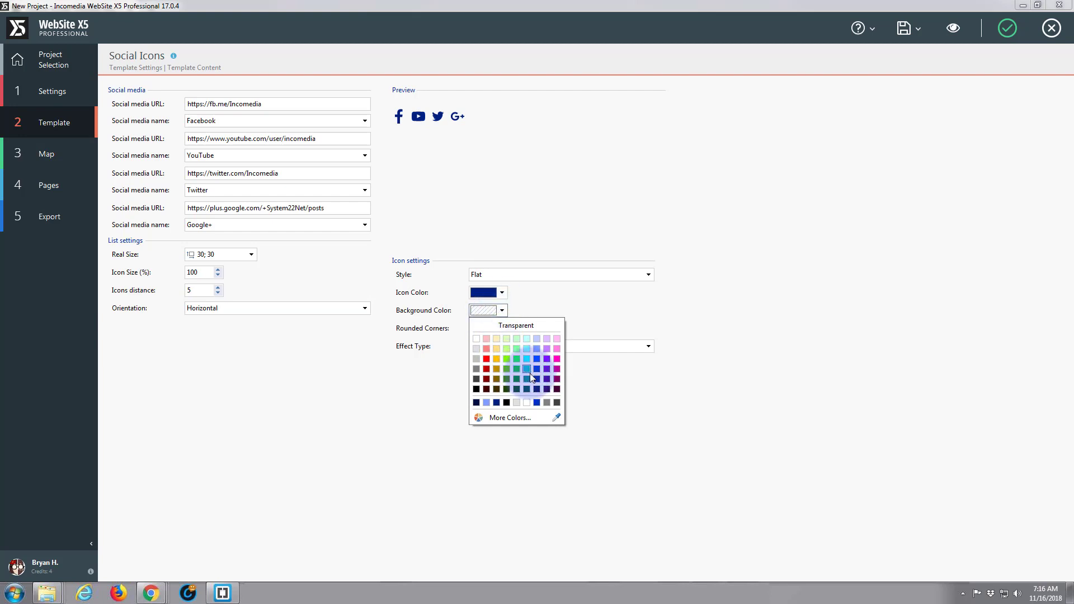
click(538, 348)
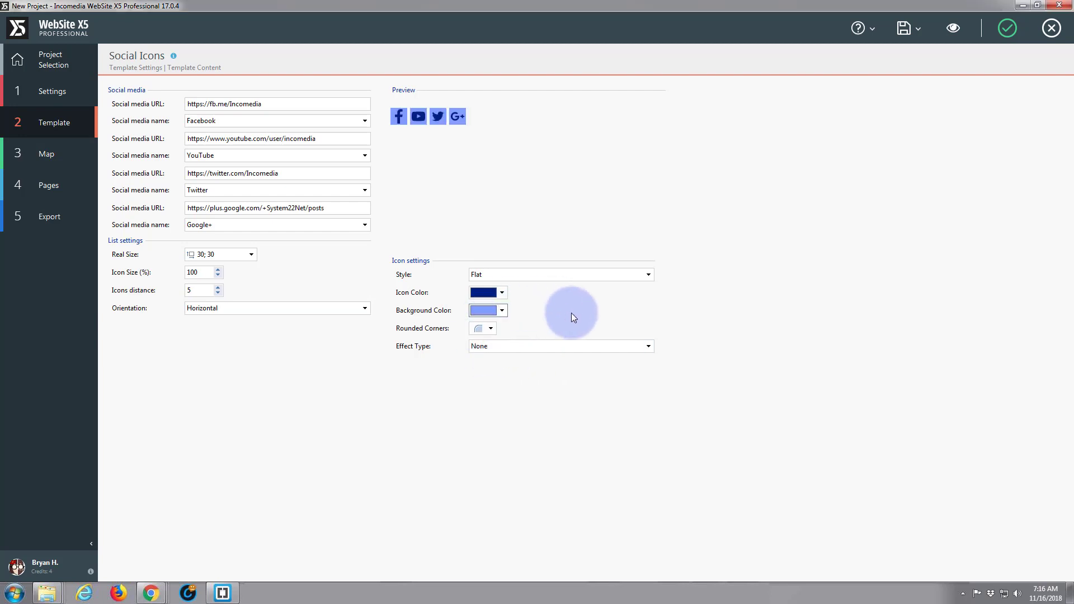
click(491, 329)
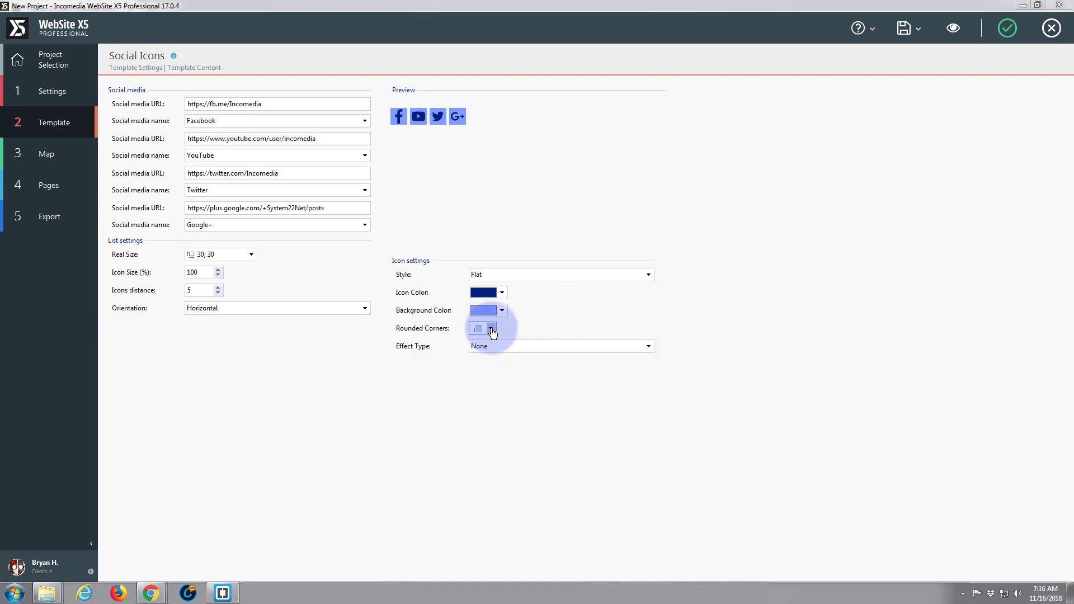
click(581, 346)
click(581, 345)
click(582, 345)
click(581, 346)
click(581, 345)
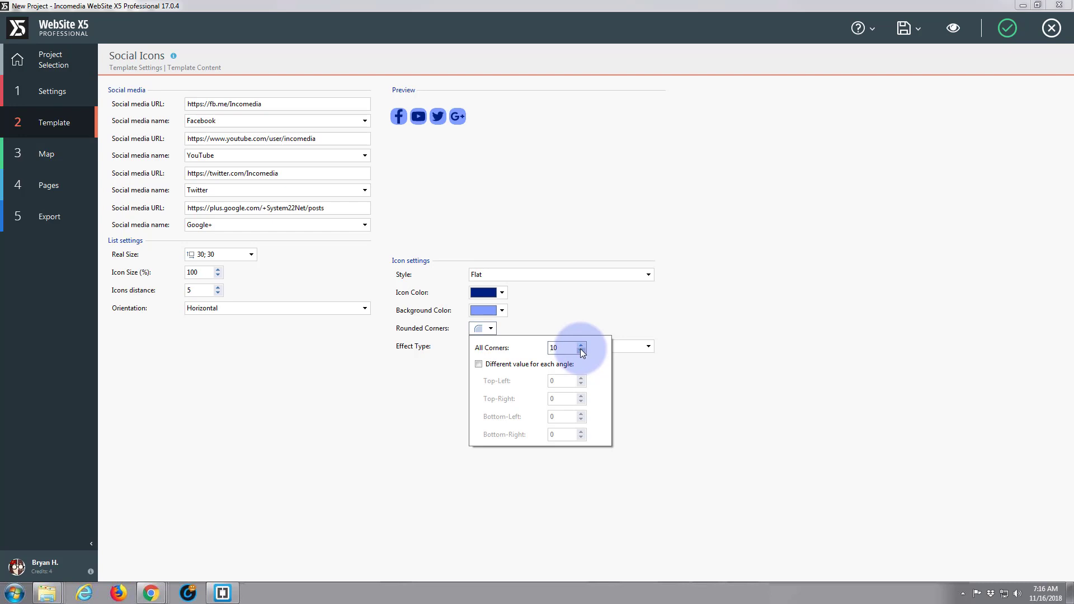
click(581, 351)
click(574, 326)
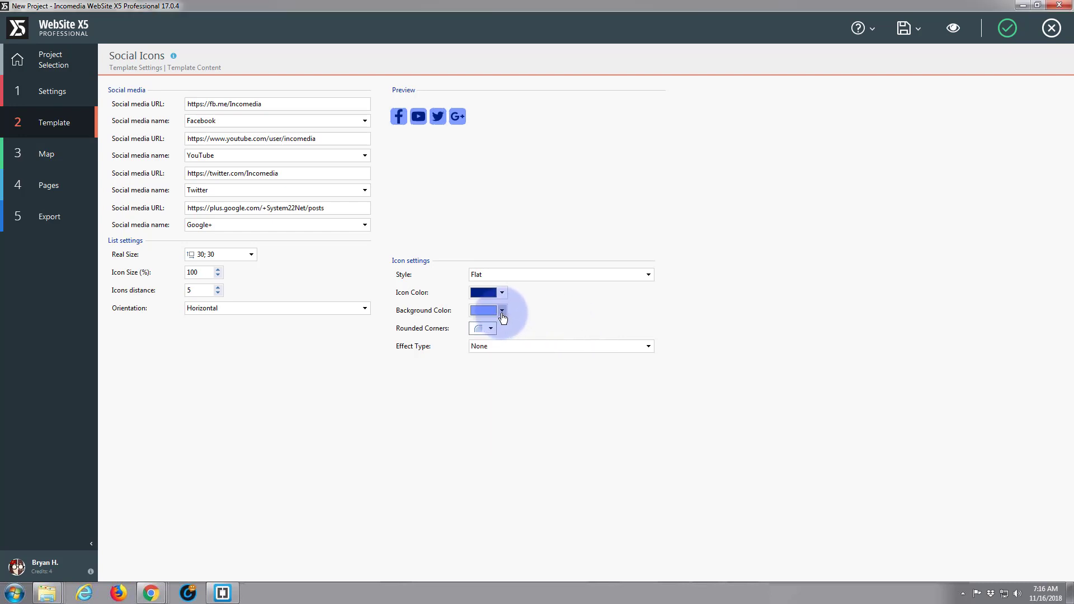
Make the social icons' background transparent, set their effect type to Shake, and confirm the social icons settings
click(502, 310)
click(516, 327)
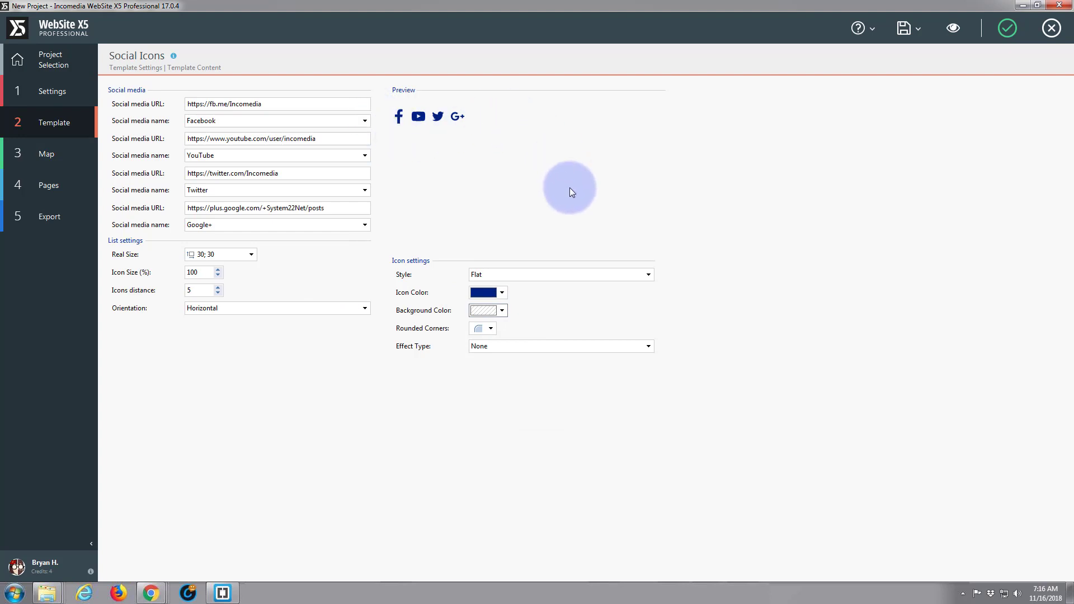
click(650, 347)
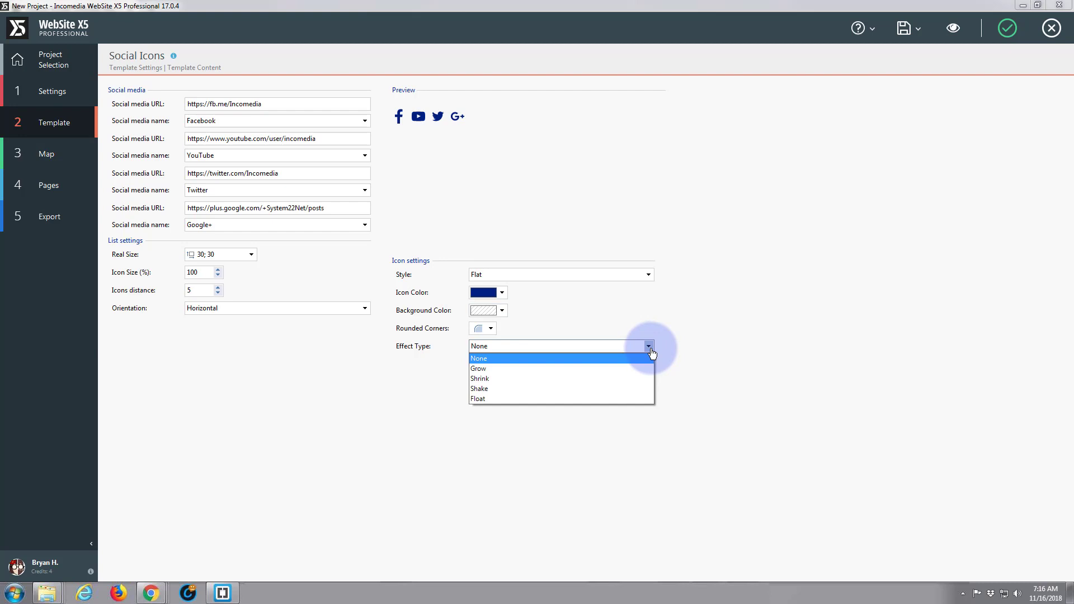
click(612, 388)
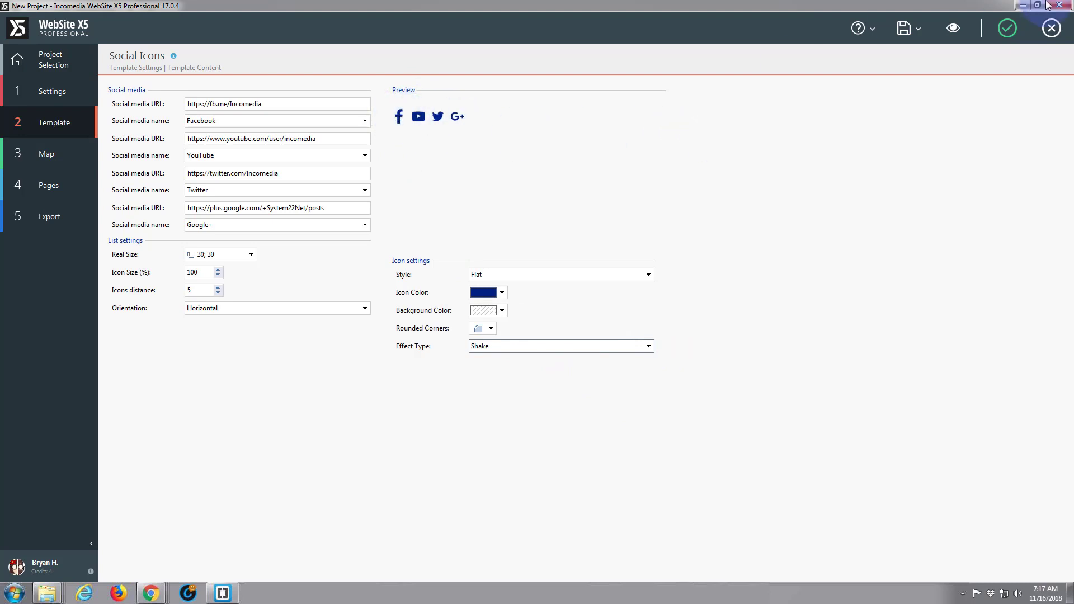
click(1007, 29)
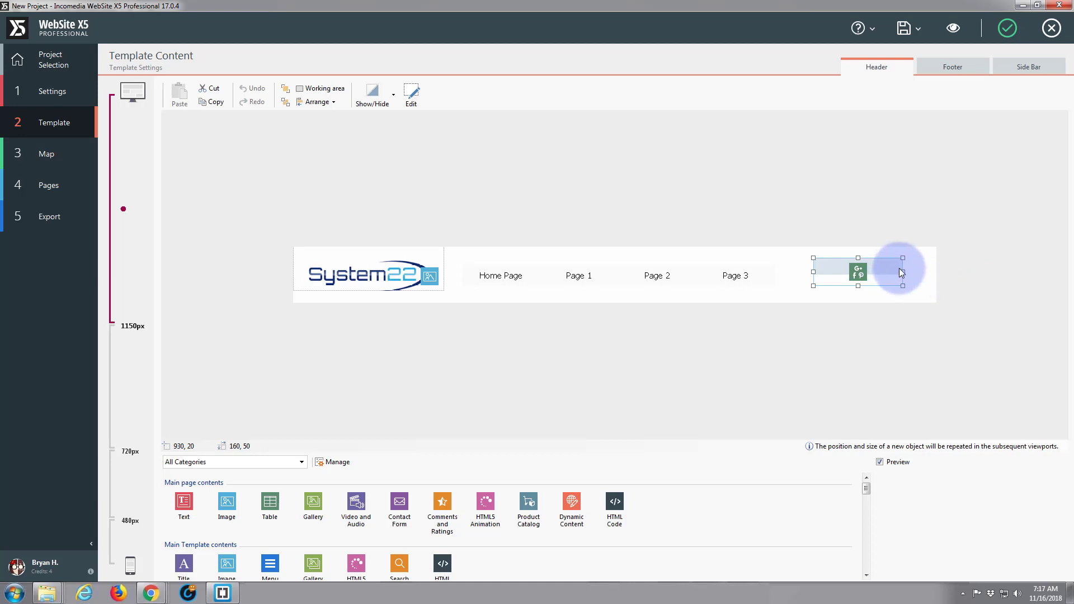
Move the social icons object down in the header to position 930, 35 and preview the site
key(Down)
key(Down)
key(Down)
key(Down)
key(Down)
key(Down)
key(Down)
key(Down)
key(Down)
key(Down)
key(Down)
key(Down)
key(Down)
key(Down)
key(Down)
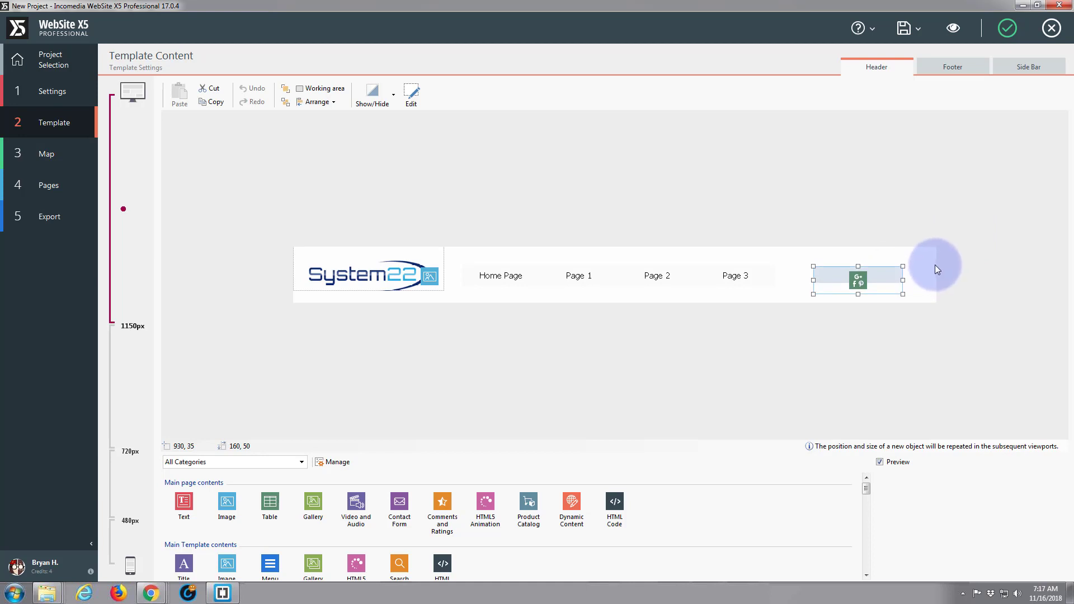
key(Down)
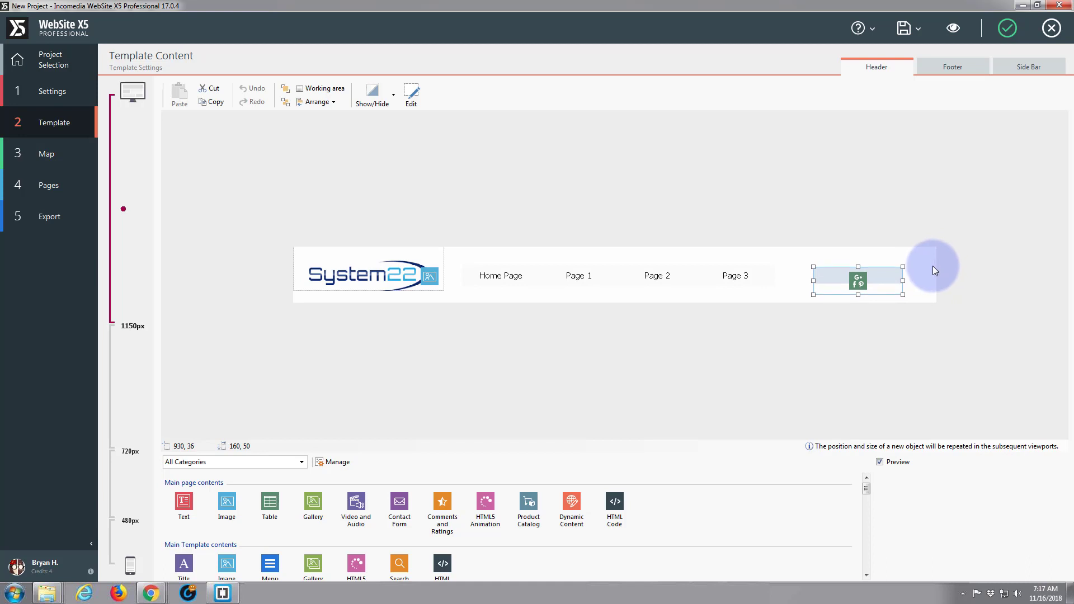
key(Up)
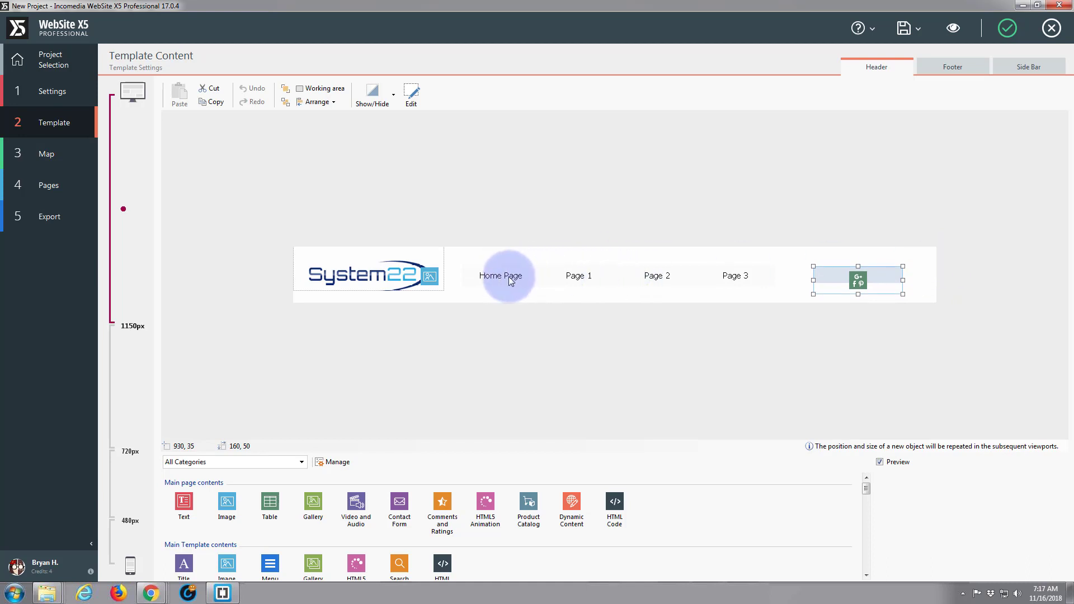
click(959, 29)
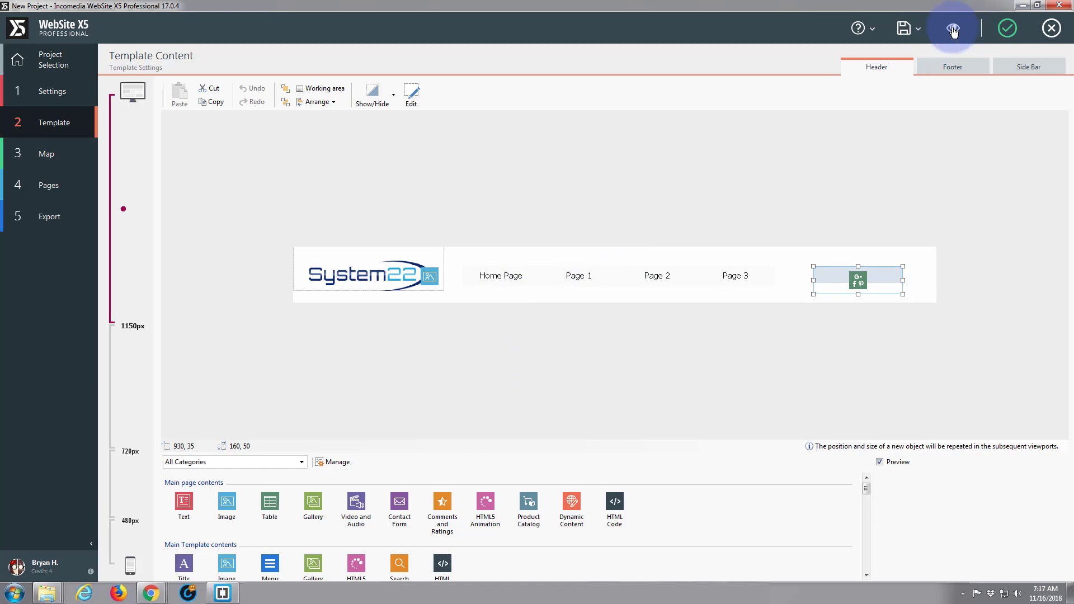
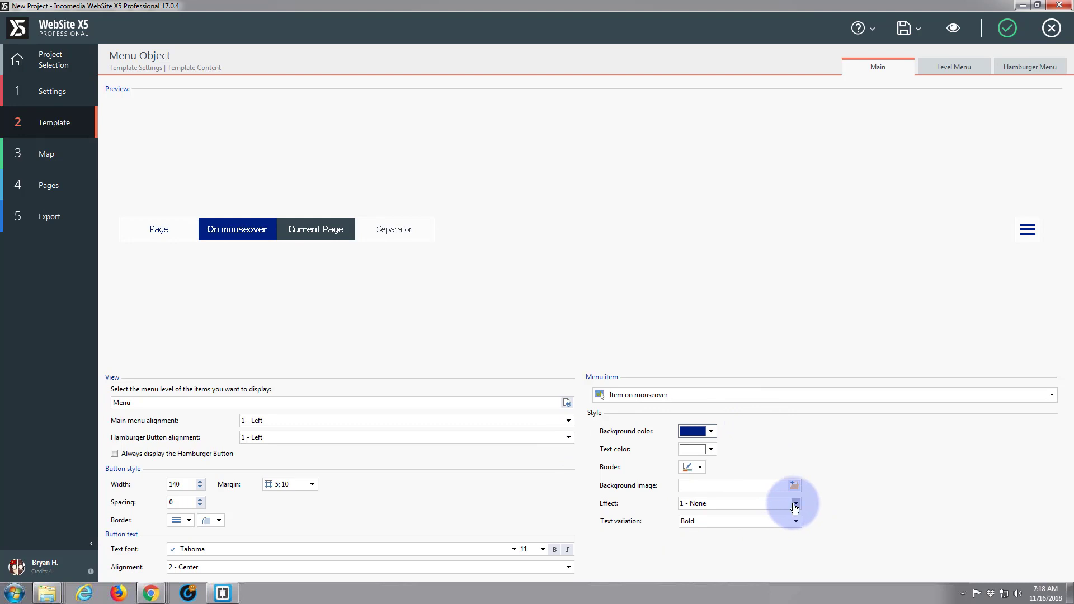
Set the effect of the main menu's mouseover item to Fade after trying SweepRight
click(796, 505)
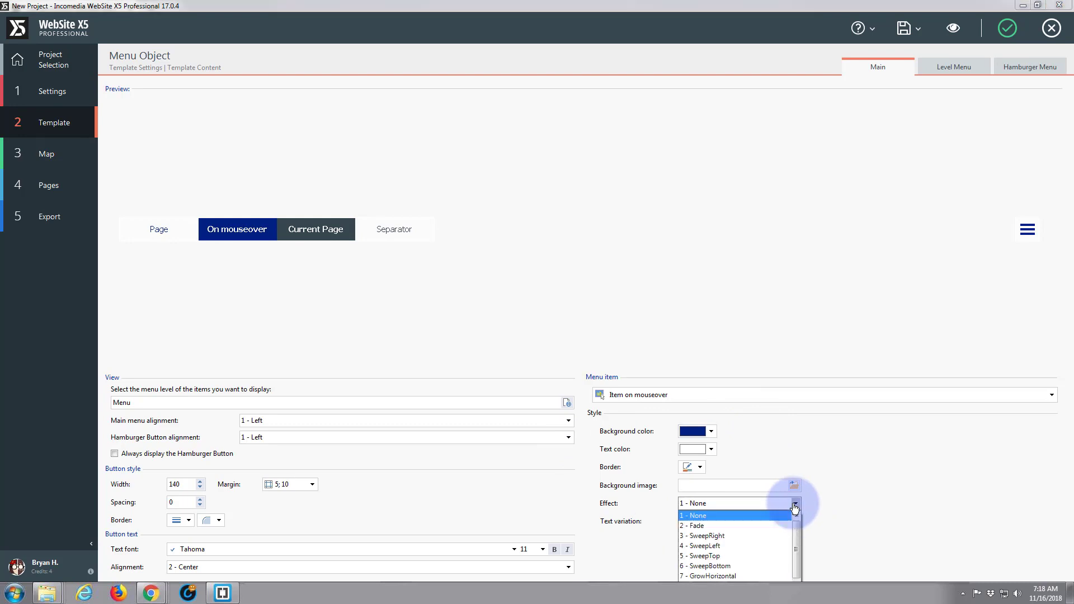
click(766, 536)
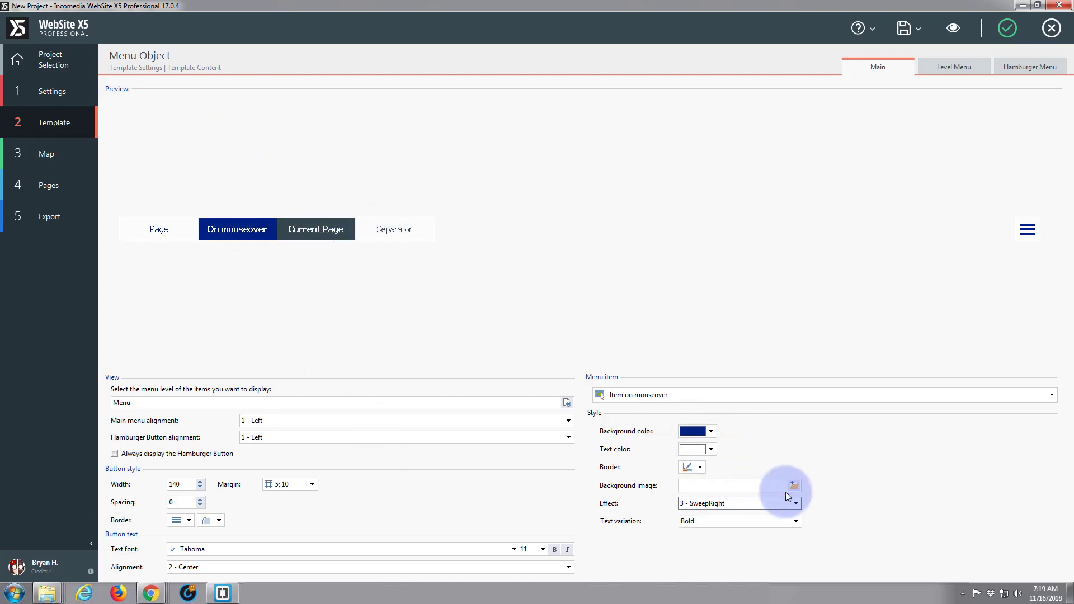
click(797, 503)
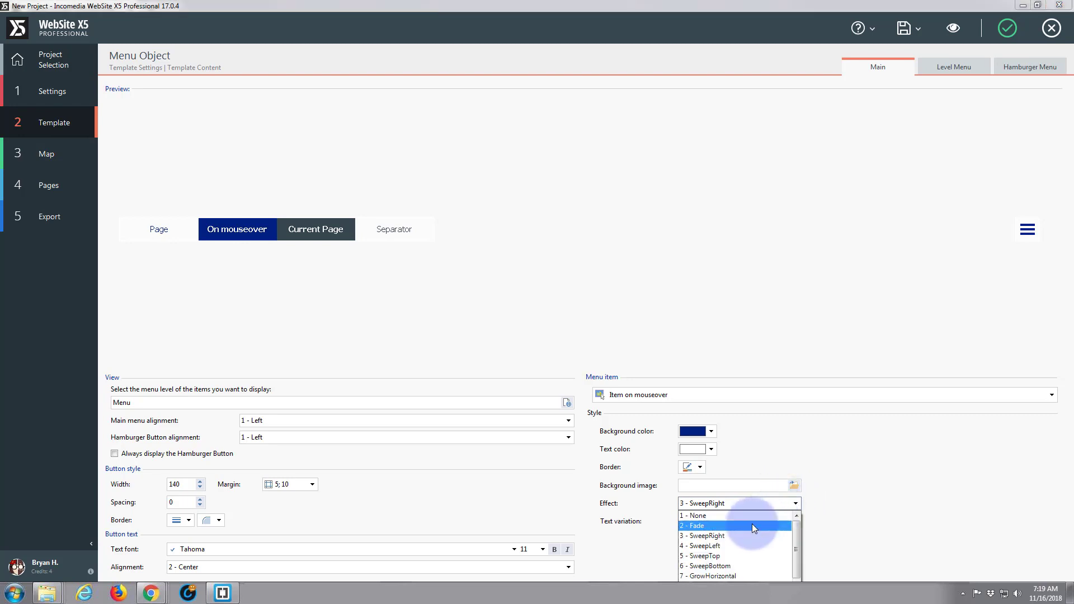
click(753, 527)
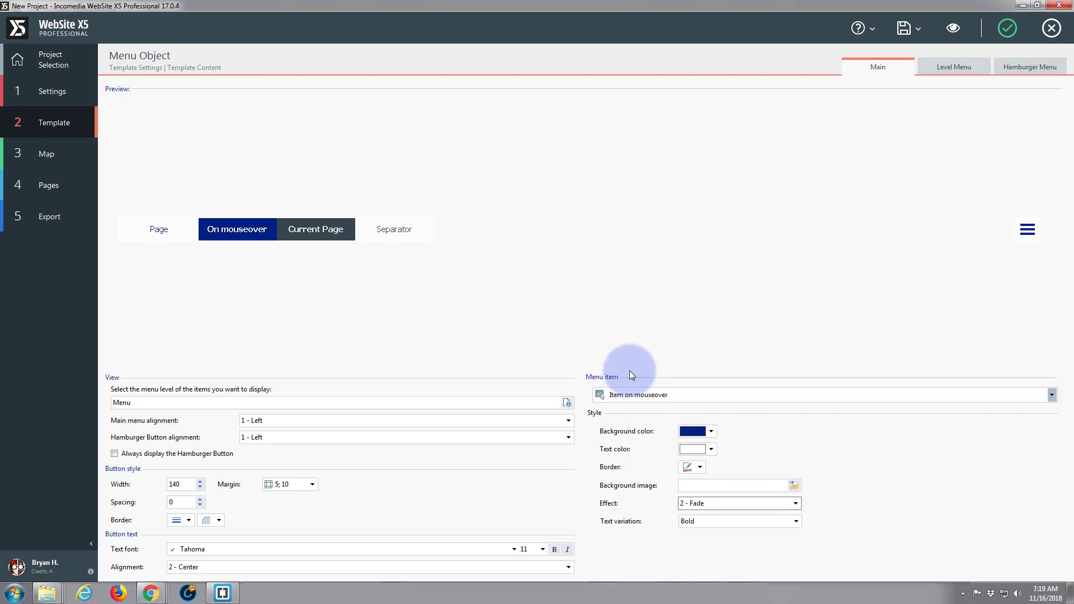
Set the main menu's current page item background to dark blue and check the regular menu item's style
click(300, 227)
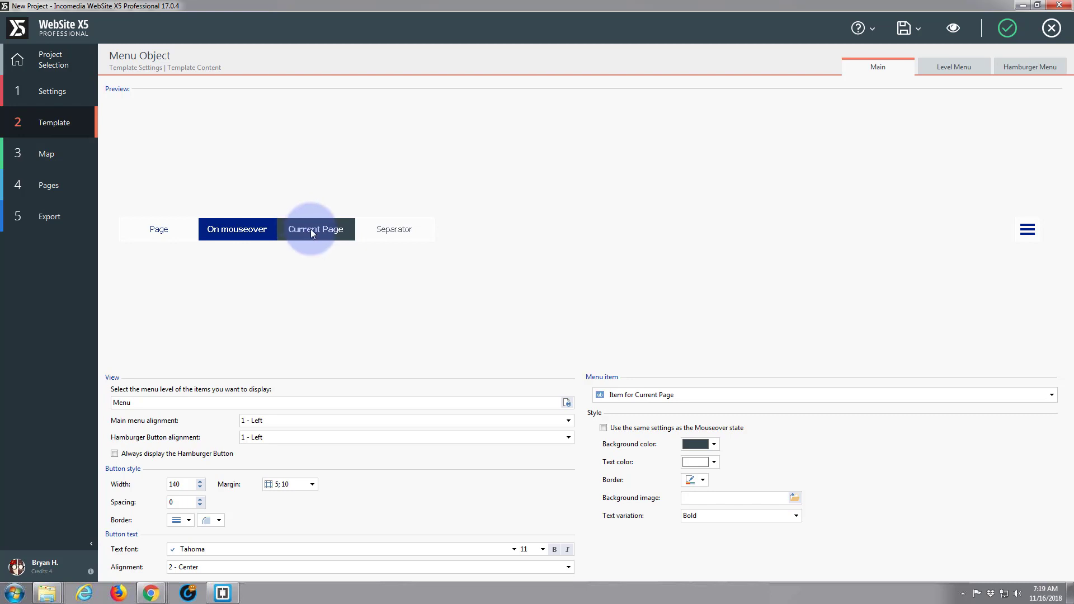
click(714, 446)
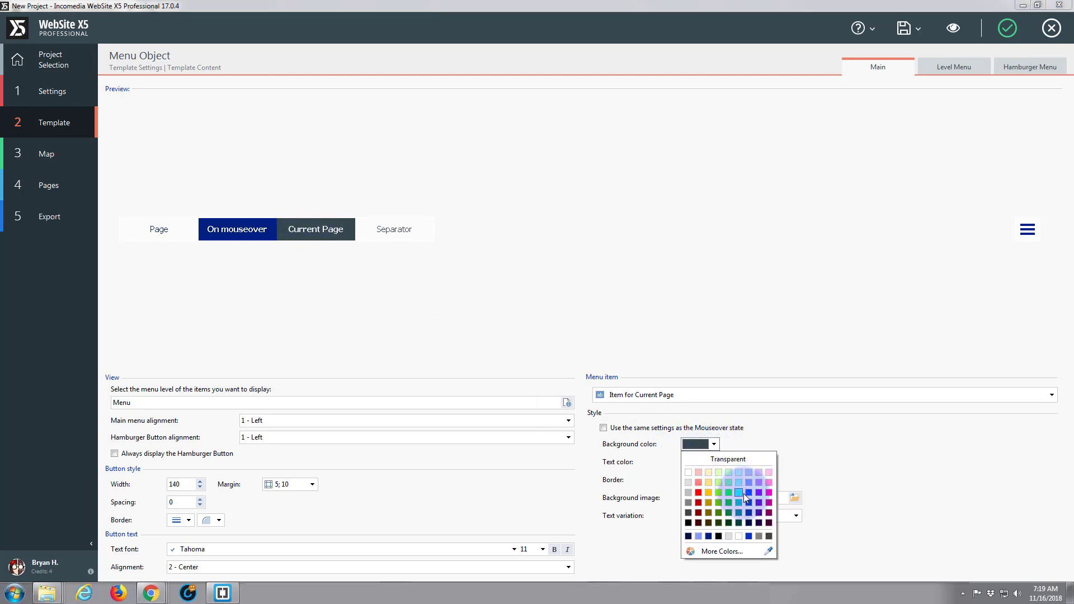
click(749, 512)
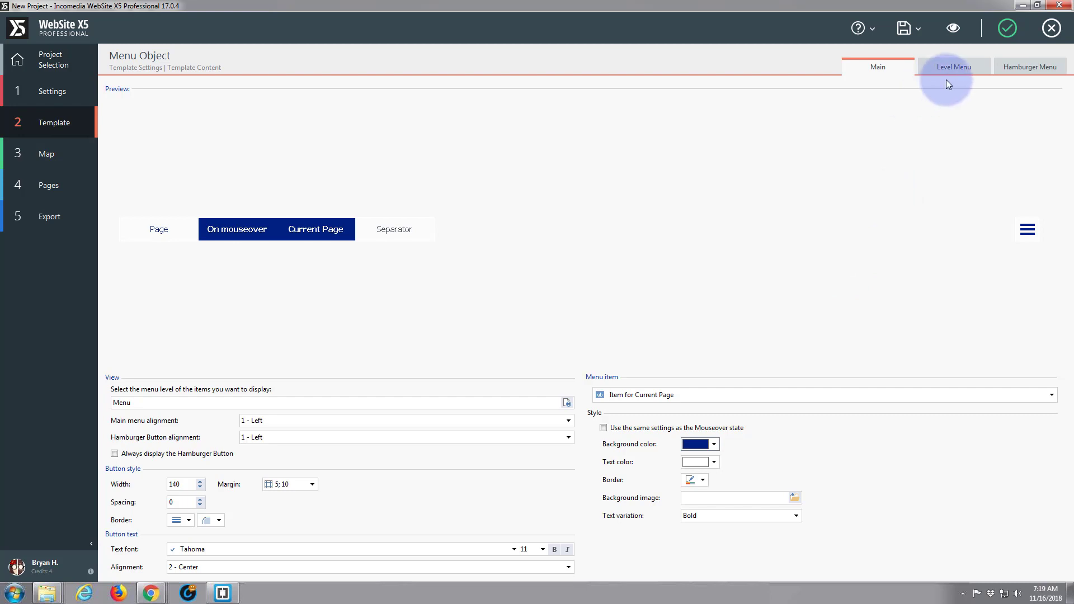
click(176, 230)
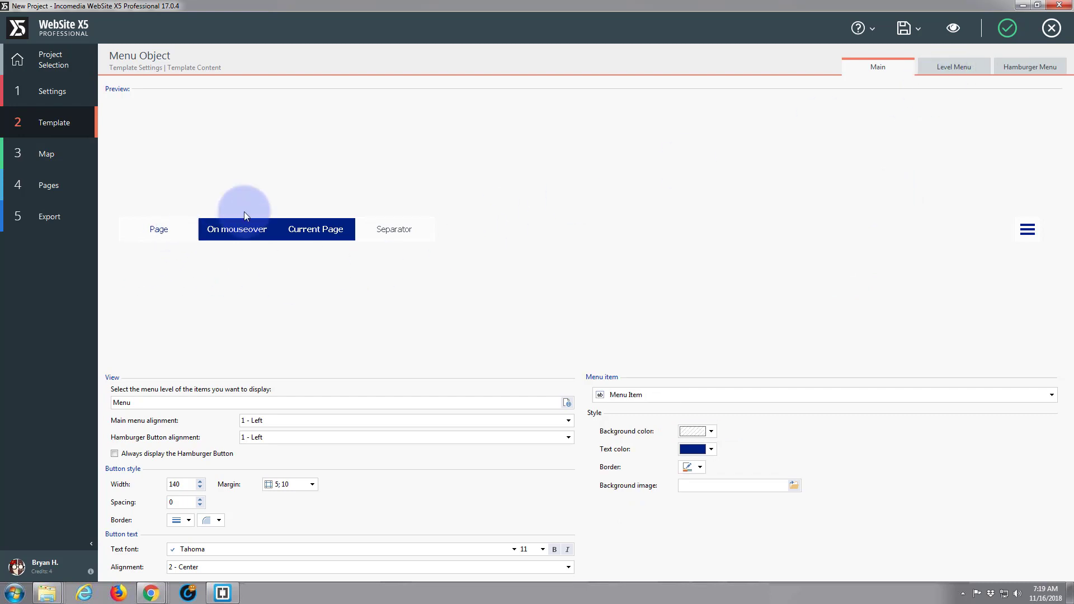
Set the background of the level menu's mouseover item to dark blue
click(950, 68)
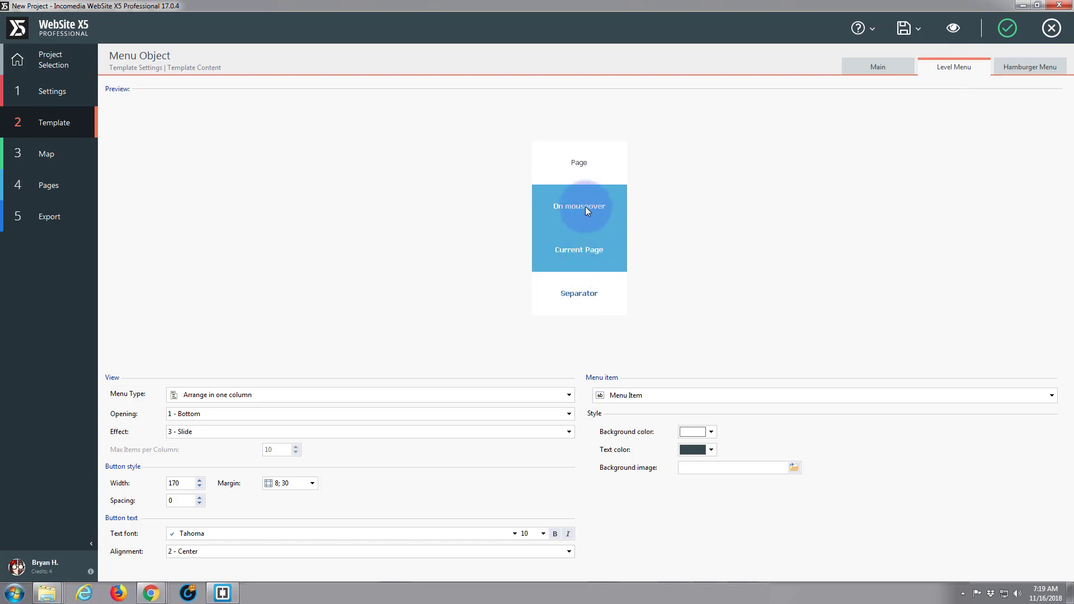
click(611, 194)
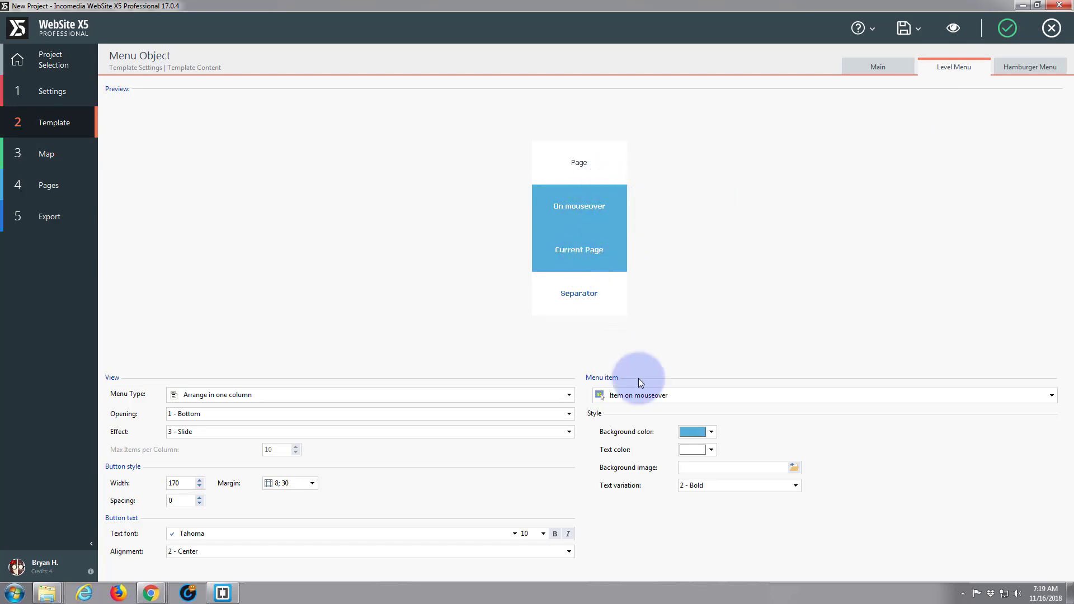
click(711, 432)
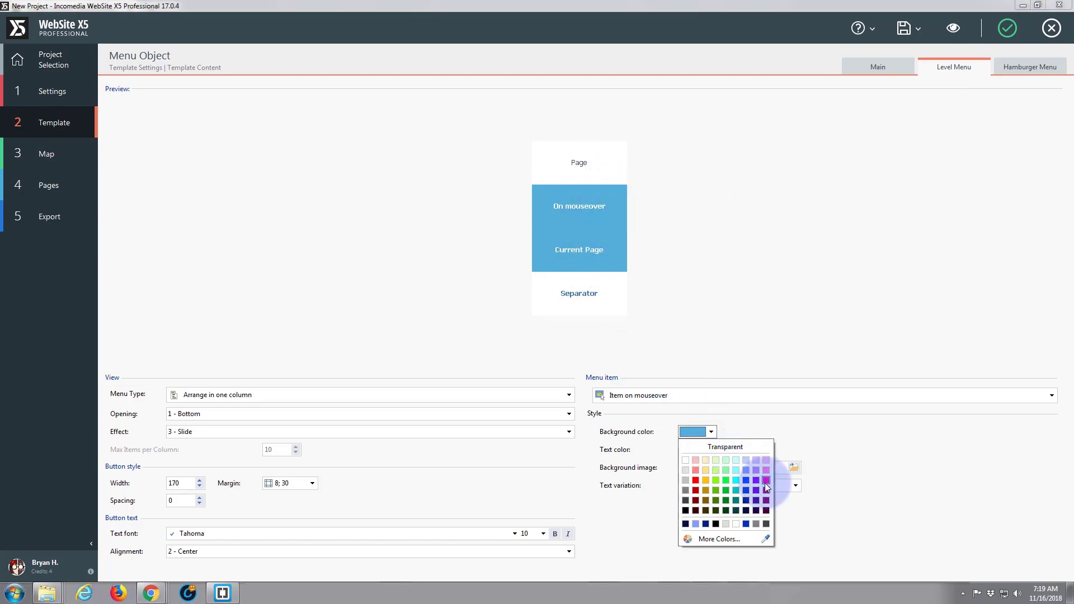
click(747, 499)
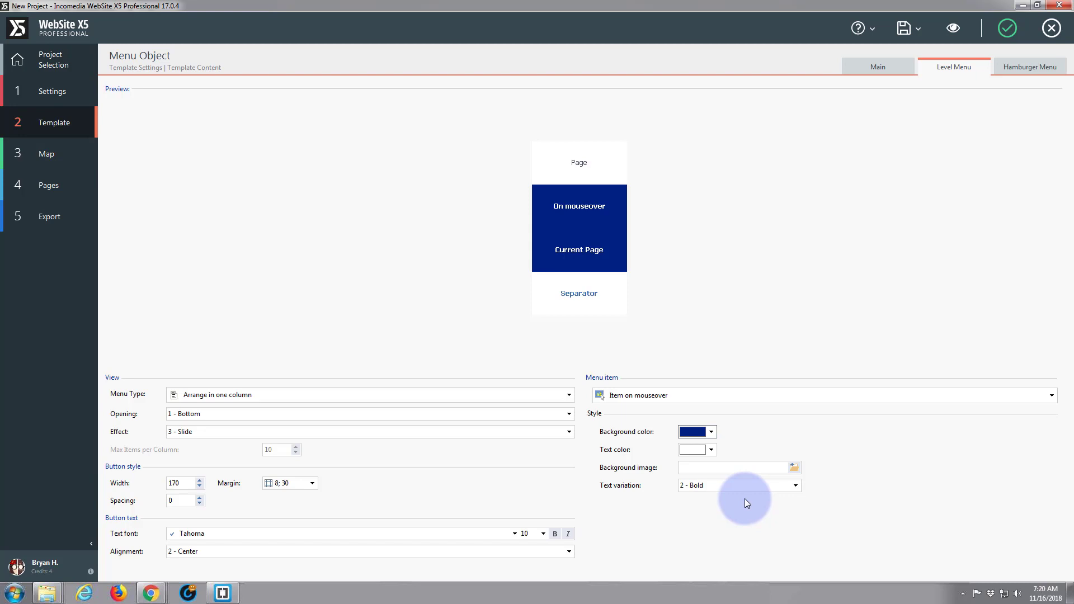
Set the text colour of the level menu's regular menu item to medium blue
click(604, 159)
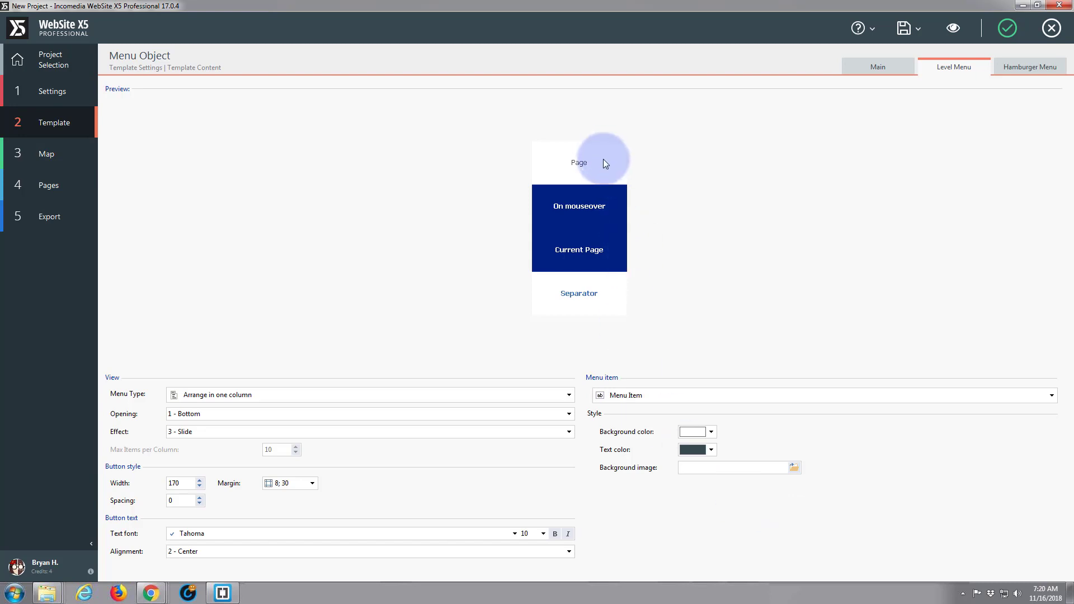
click(710, 450)
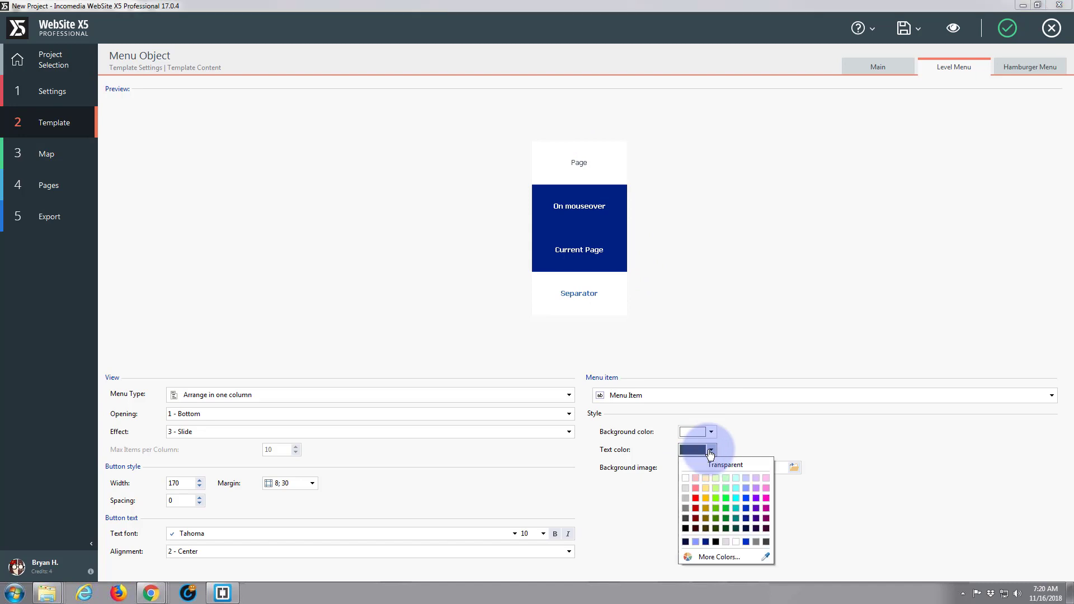
click(747, 509)
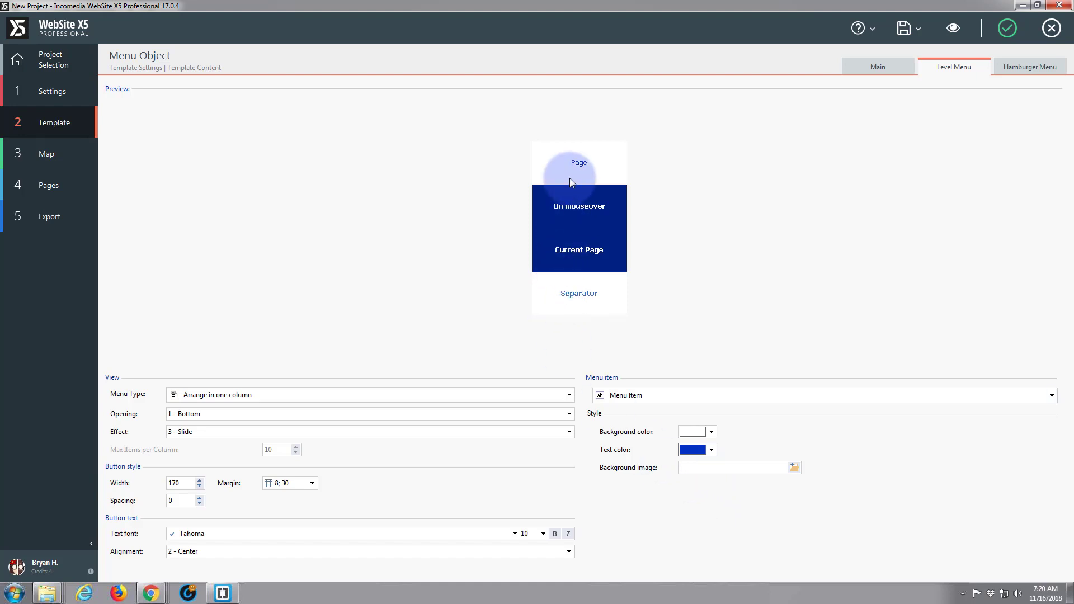
Set the background of the level menu's mouseover item to medium blue
click(574, 207)
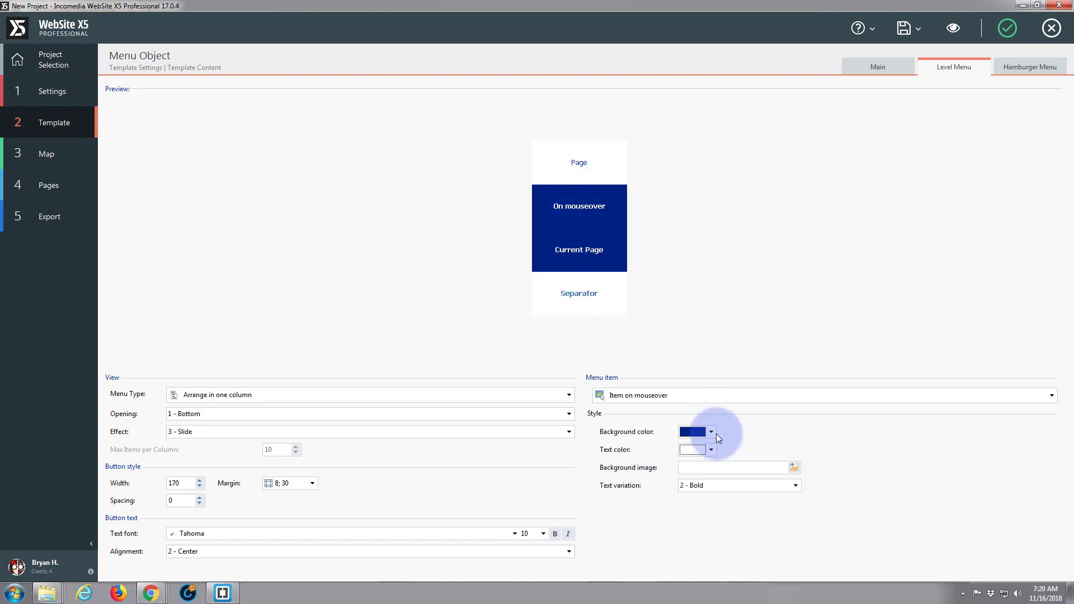
click(717, 435)
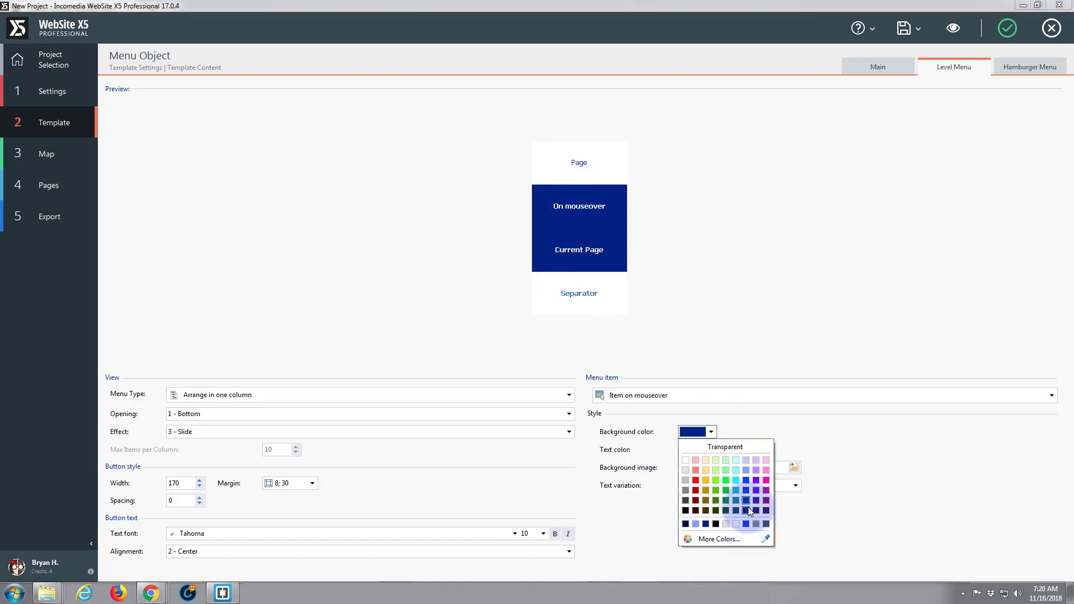
click(745, 492)
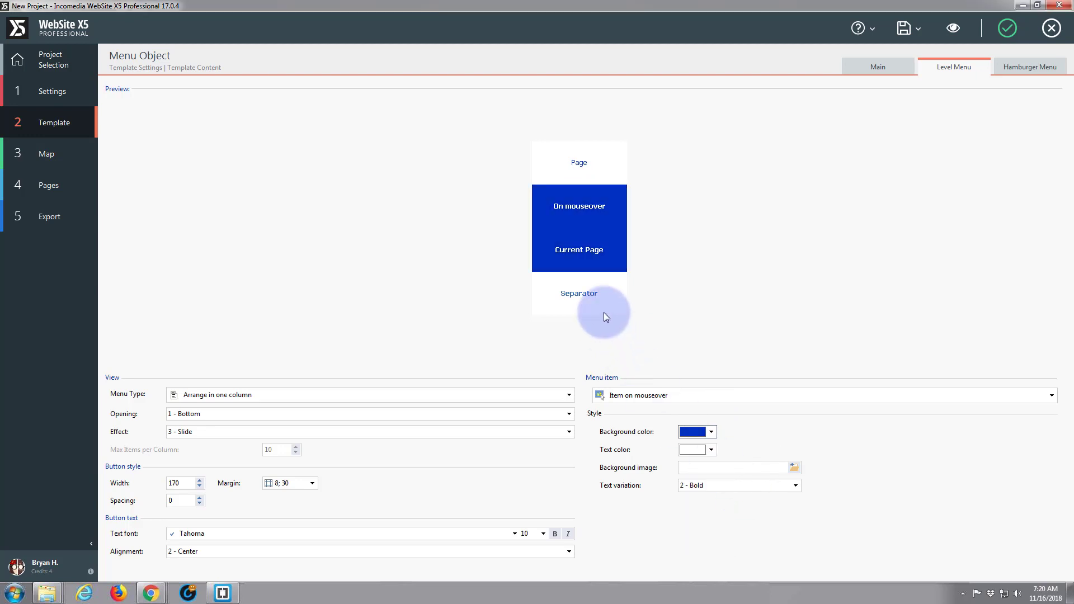
Check the level menu's current page item style and set the separator's text colour to dark blue
click(615, 251)
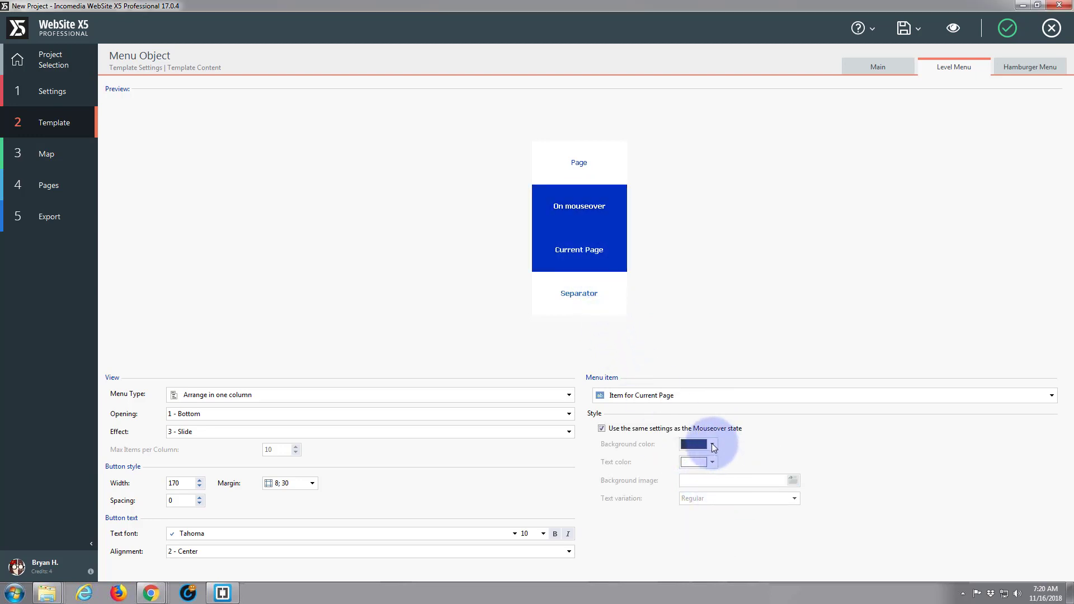
click(578, 297)
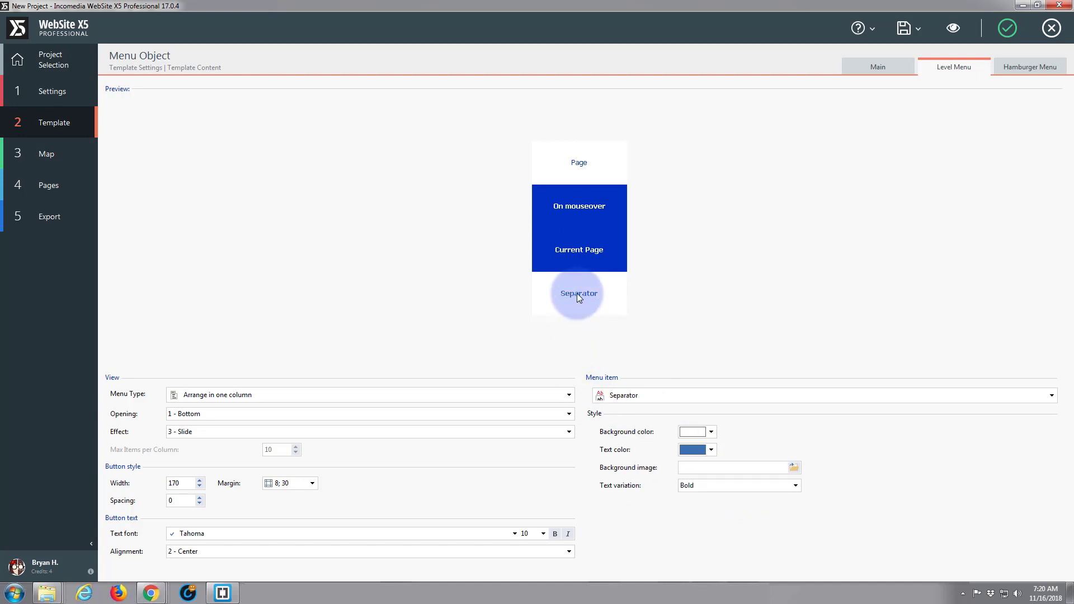
click(711, 450)
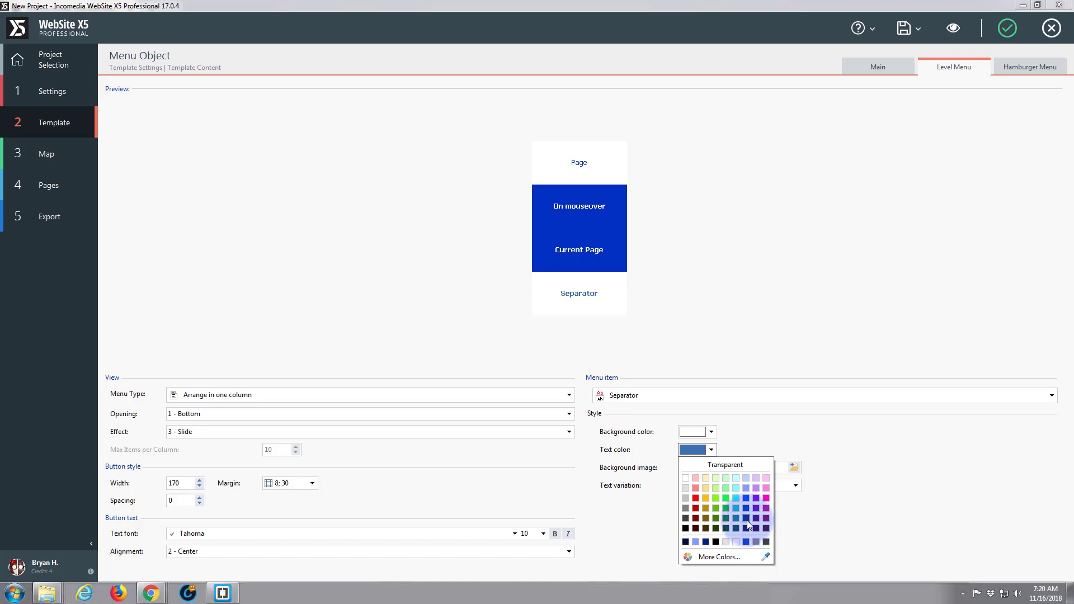
click(746, 519)
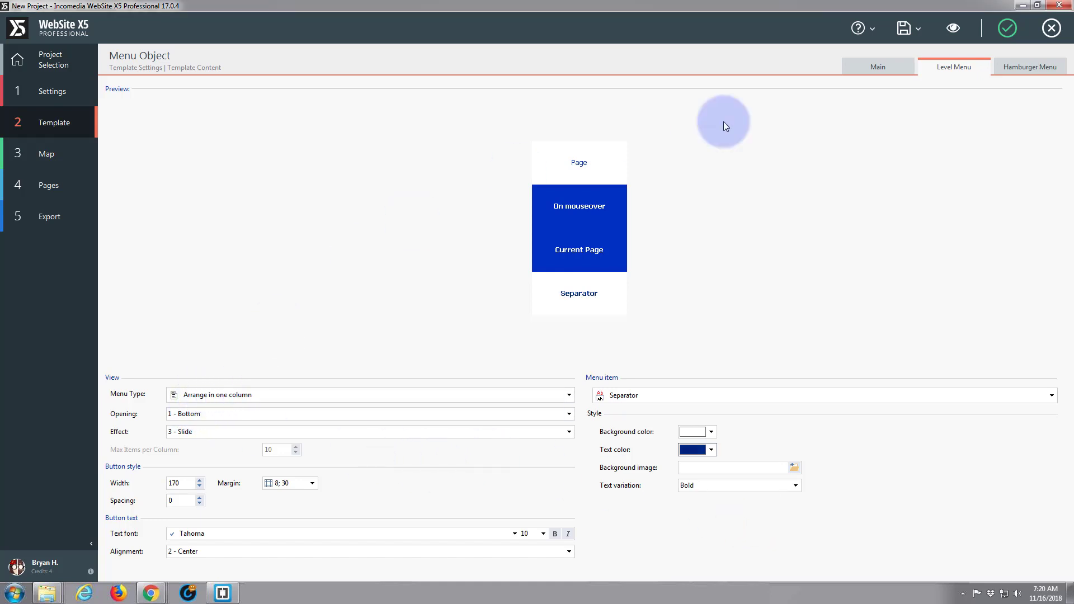
Set the hamburger menu's content overlay background to dark blue with an opacity of 65
click(1032, 67)
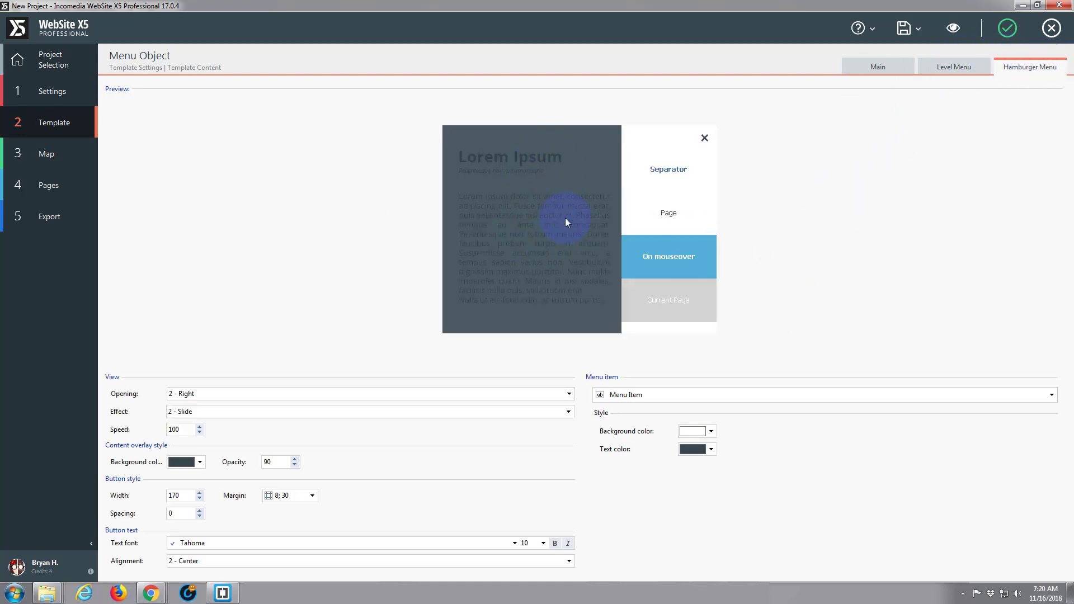
click(199, 462)
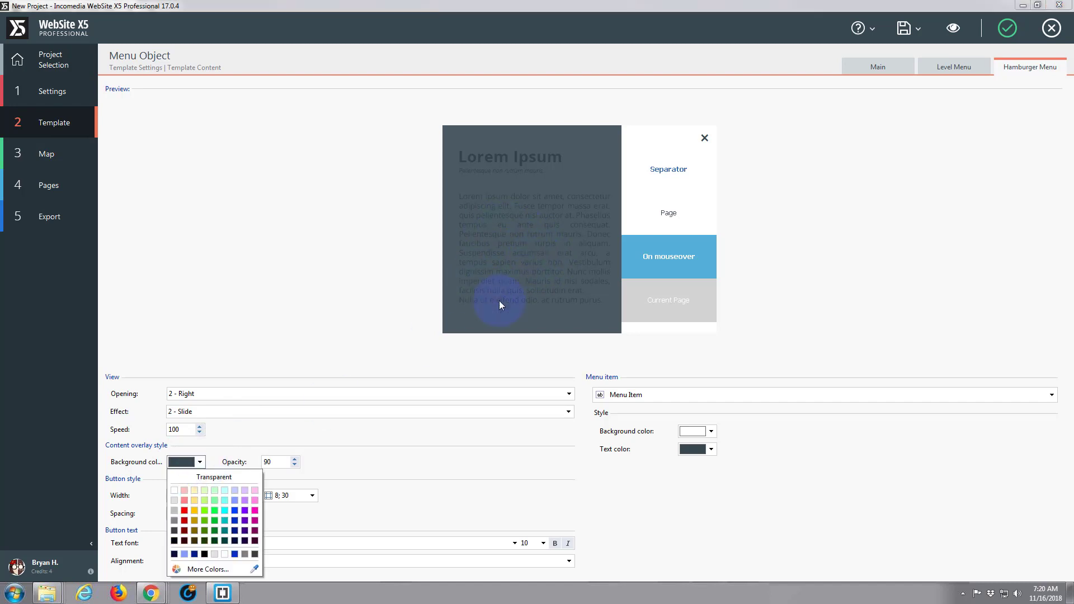
click(235, 541)
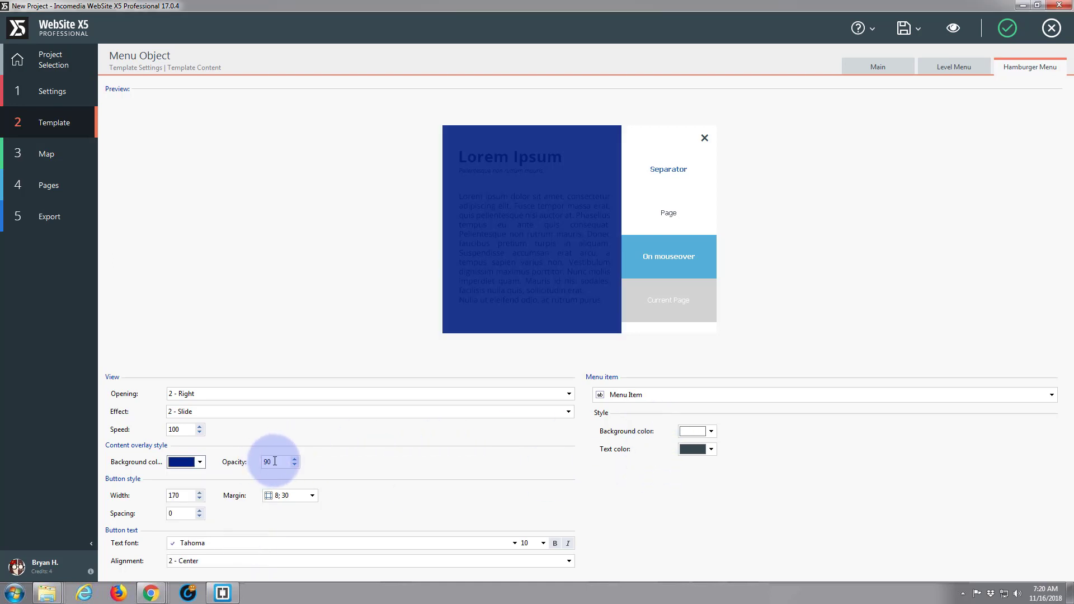
drag(272, 462, 253, 461)
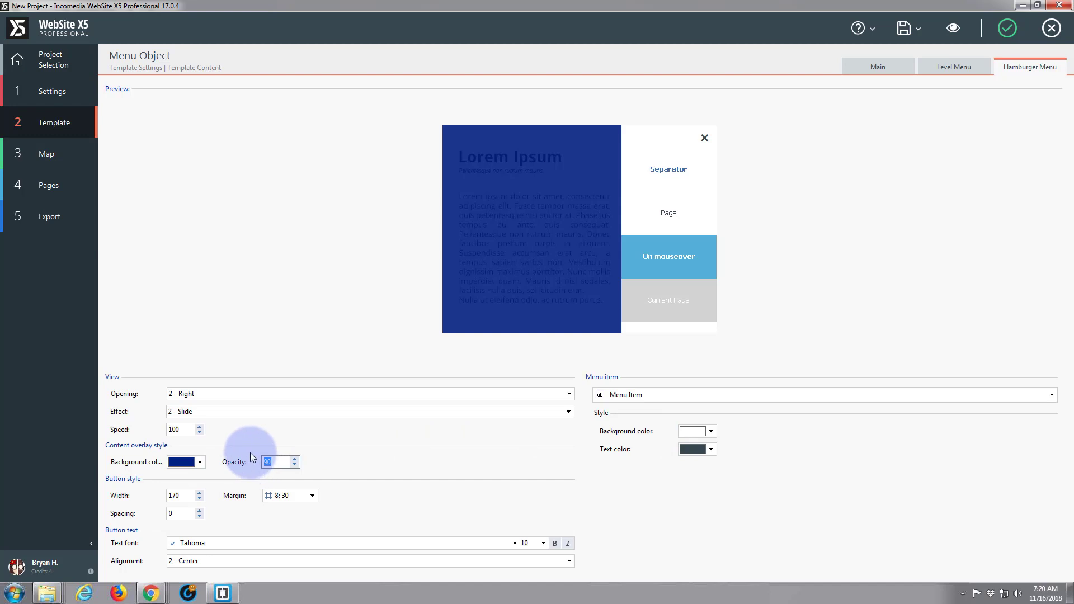
text(65)
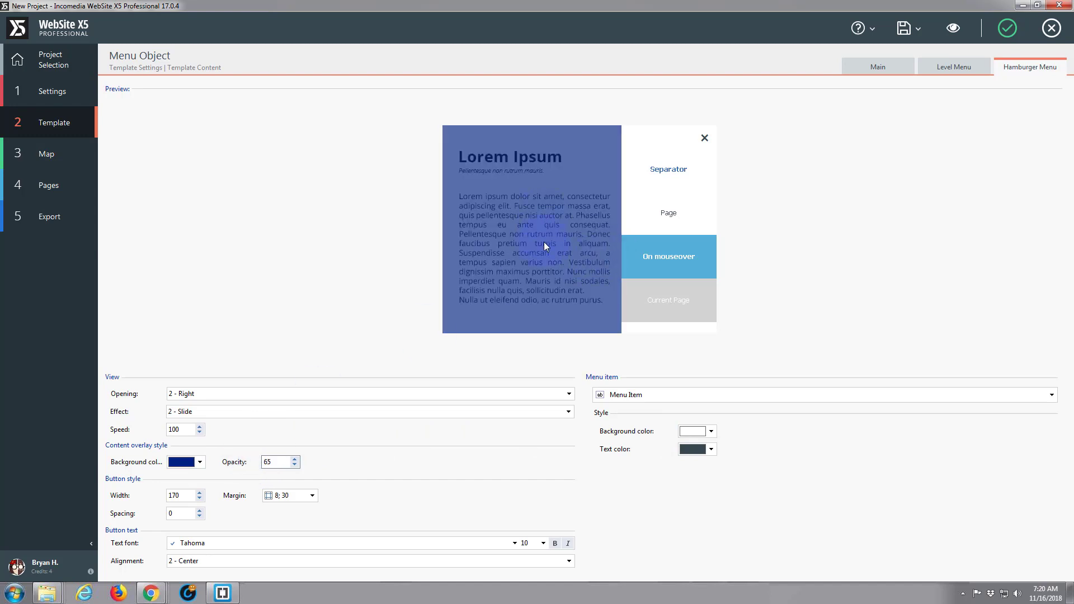
Set the background of the hamburger menu's separator to dark blue
click(654, 166)
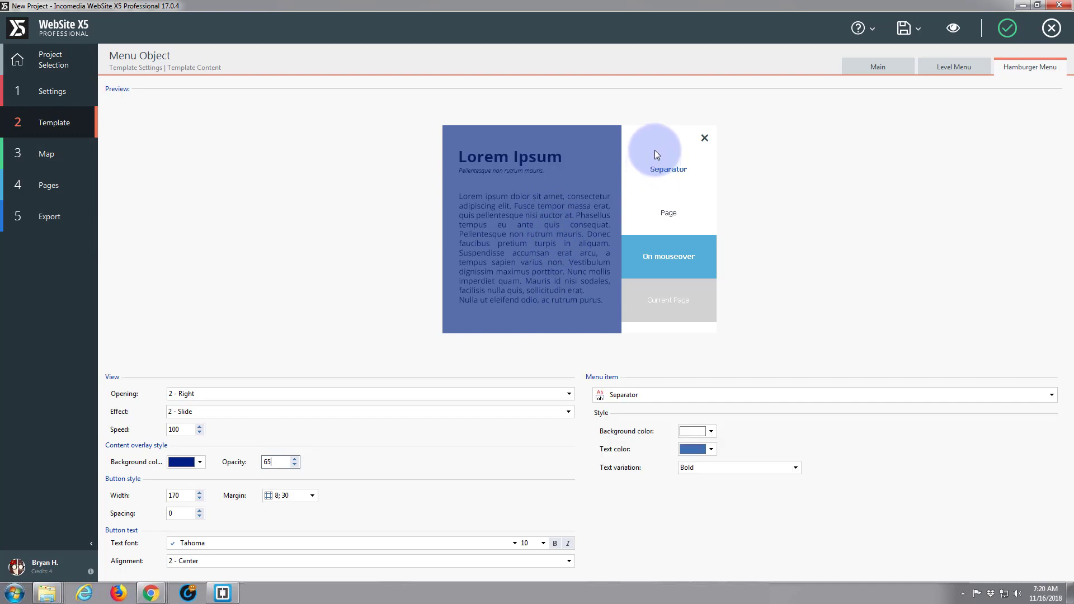
click(712, 432)
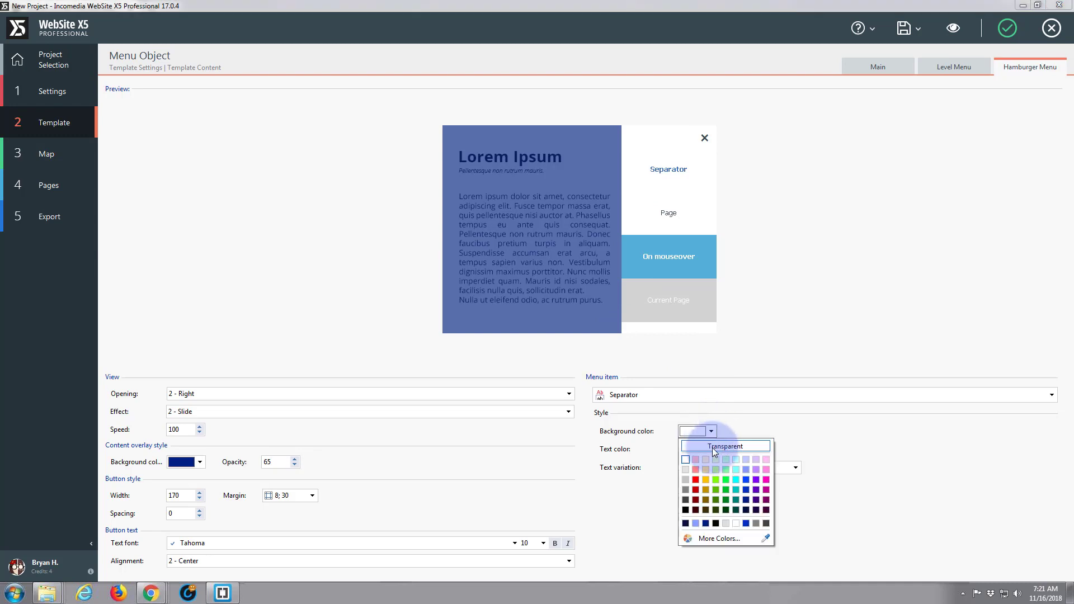
click(747, 501)
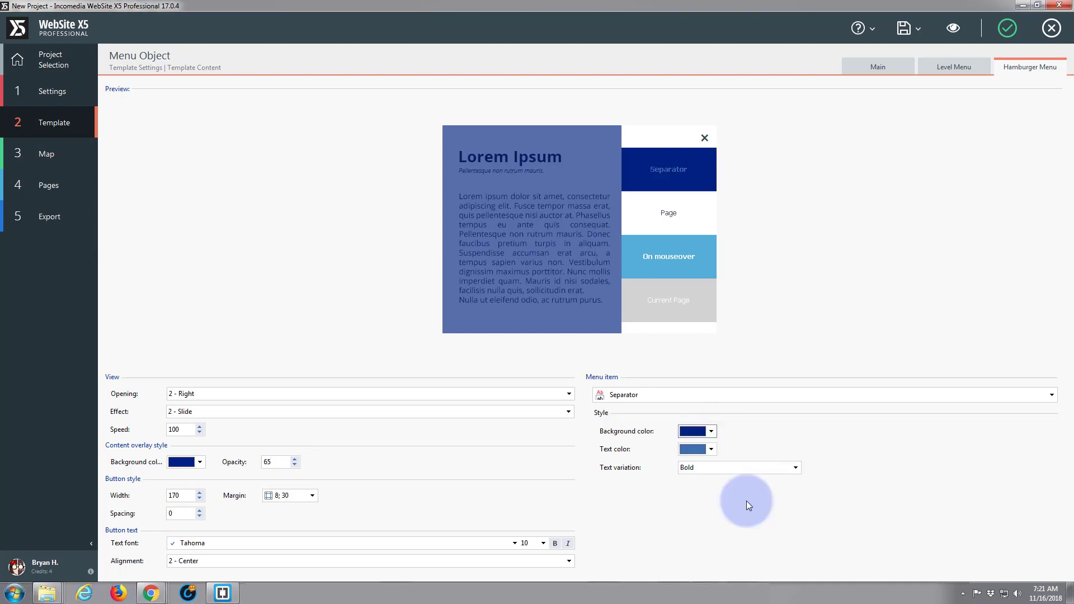
Set the backgrounds of the hamburger menu's current page item and mouseover item to medium blue
click(675, 302)
click(711, 443)
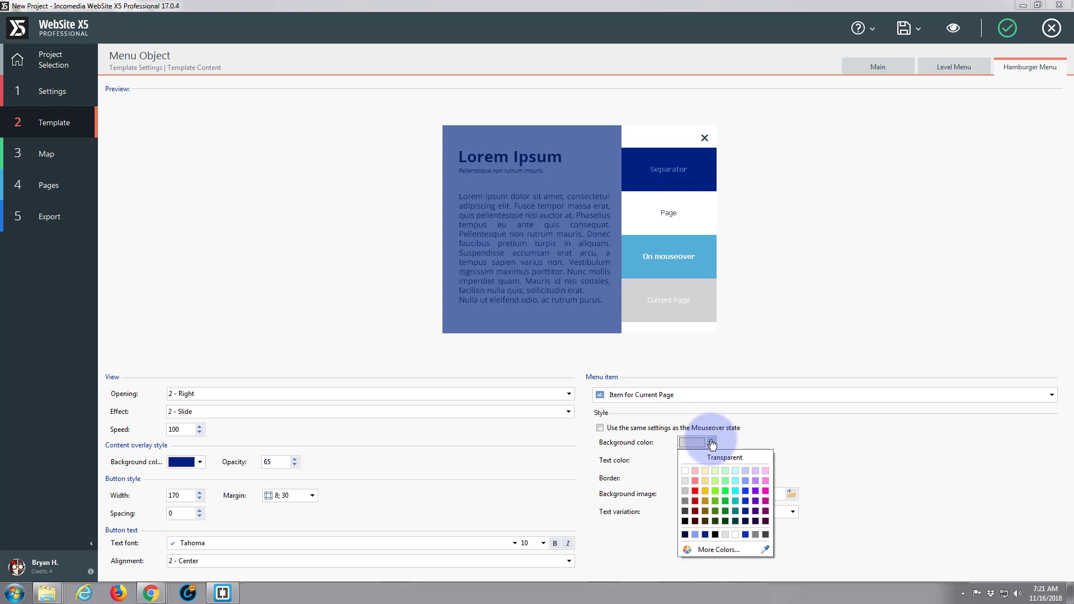
click(746, 502)
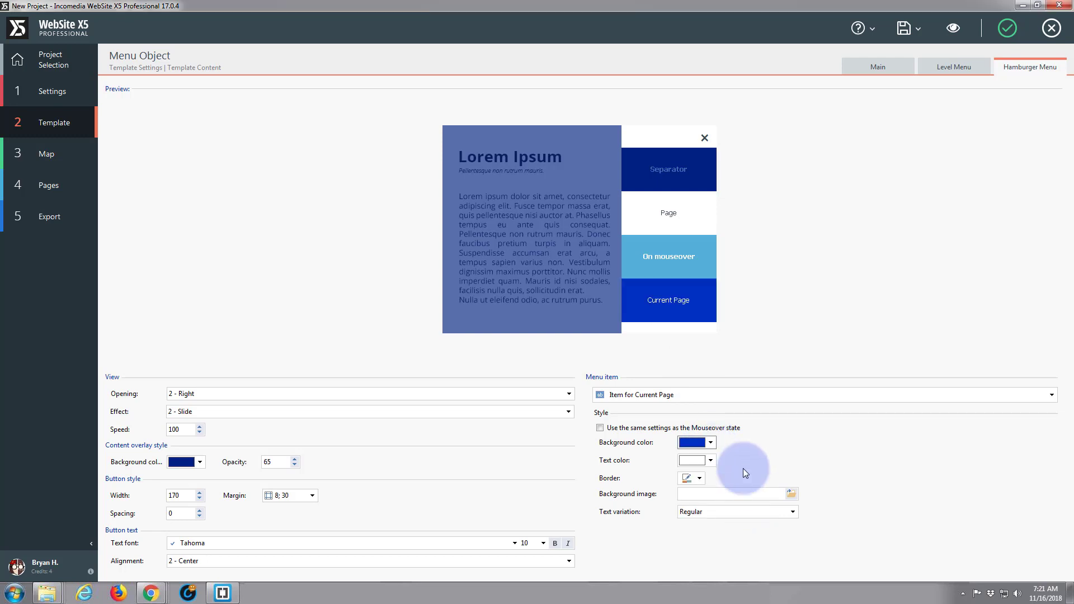
click(684, 253)
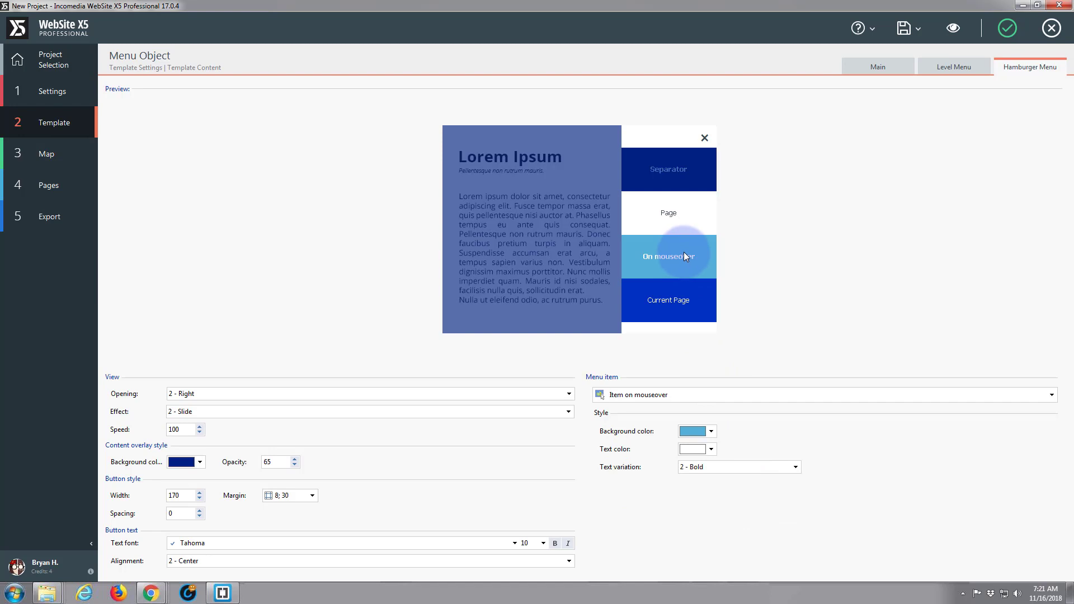
click(711, 432)
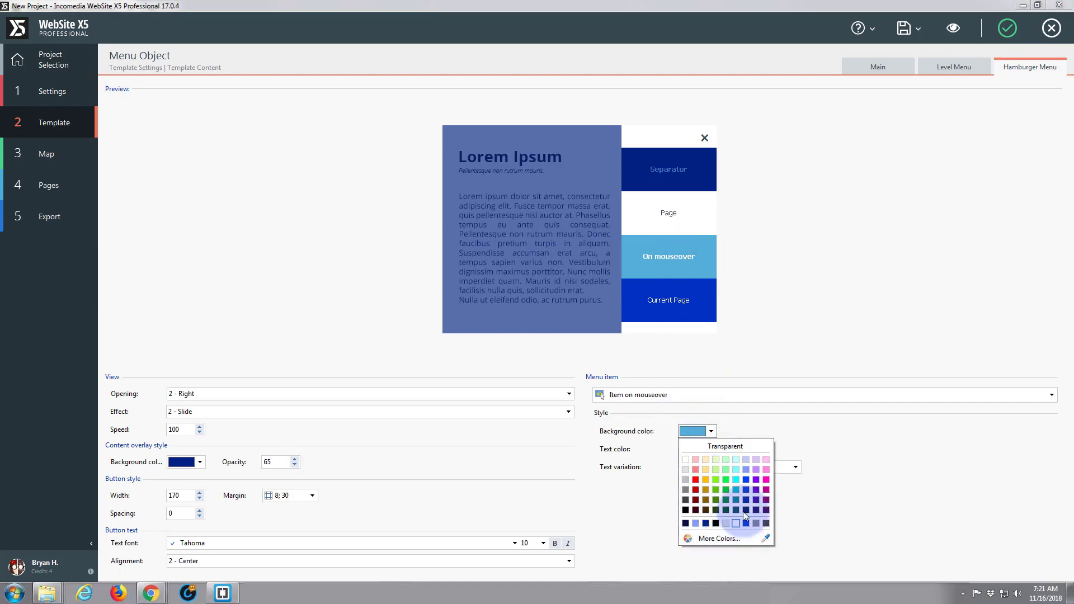
click(747, 493)
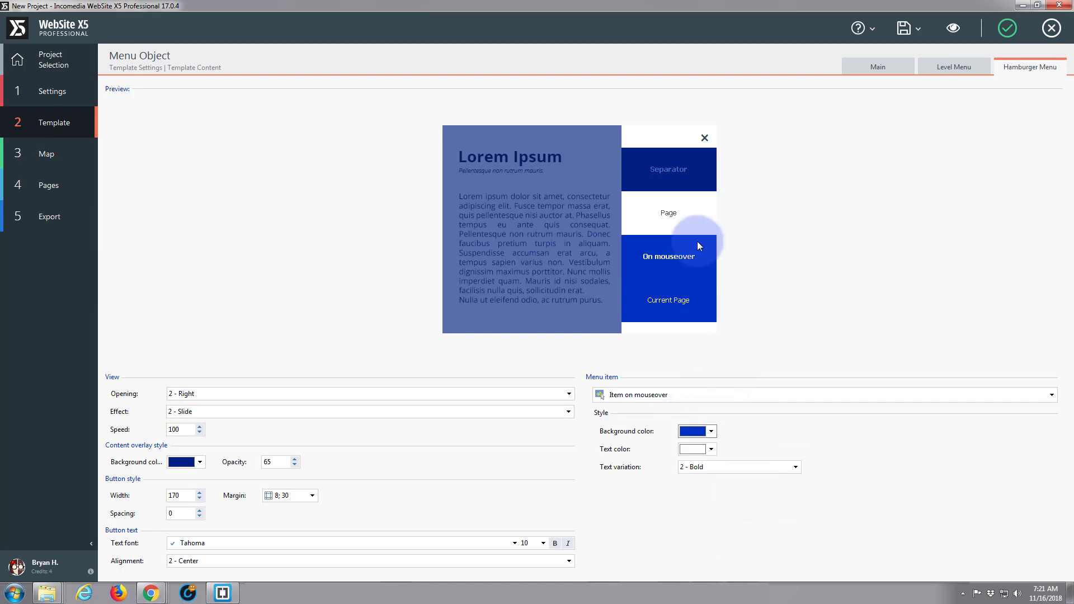
Set the text colour of the hamburger menu's regular menu item to dark blue
click(682, 214)
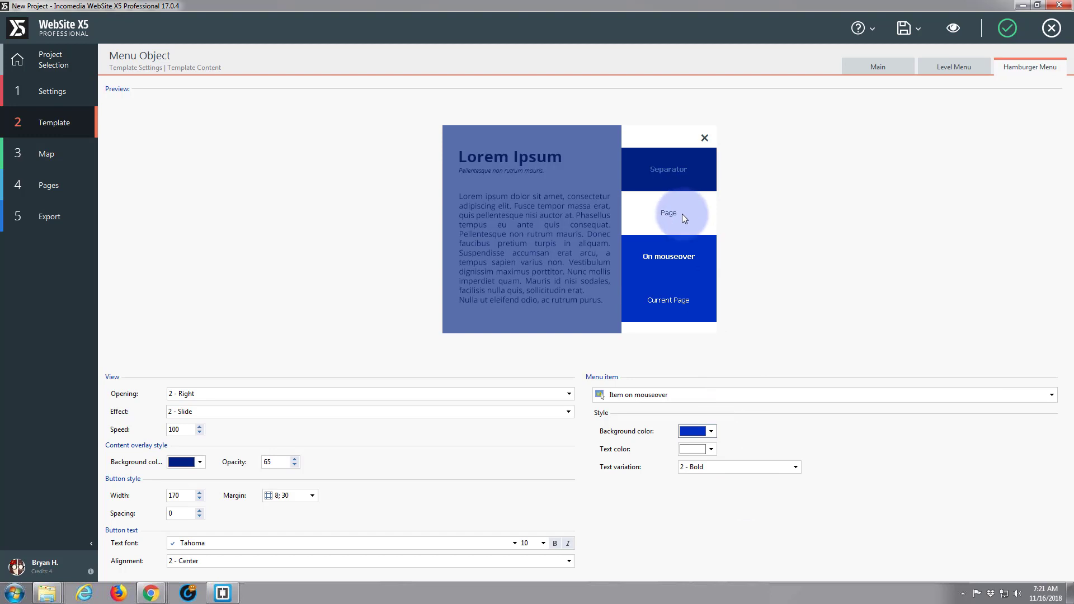
click(711, 451)
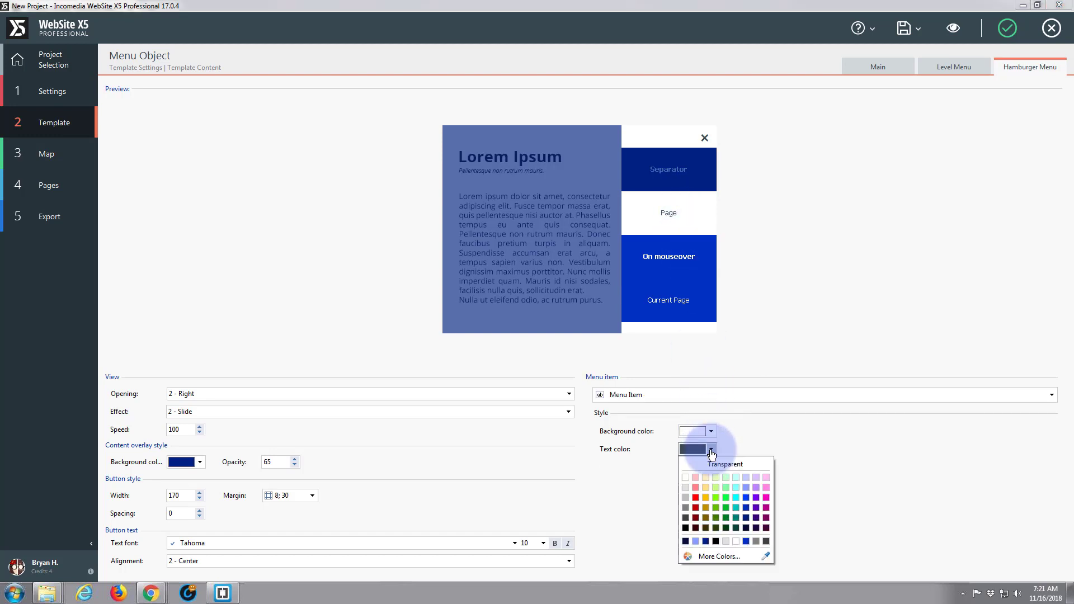
click(746, 528)
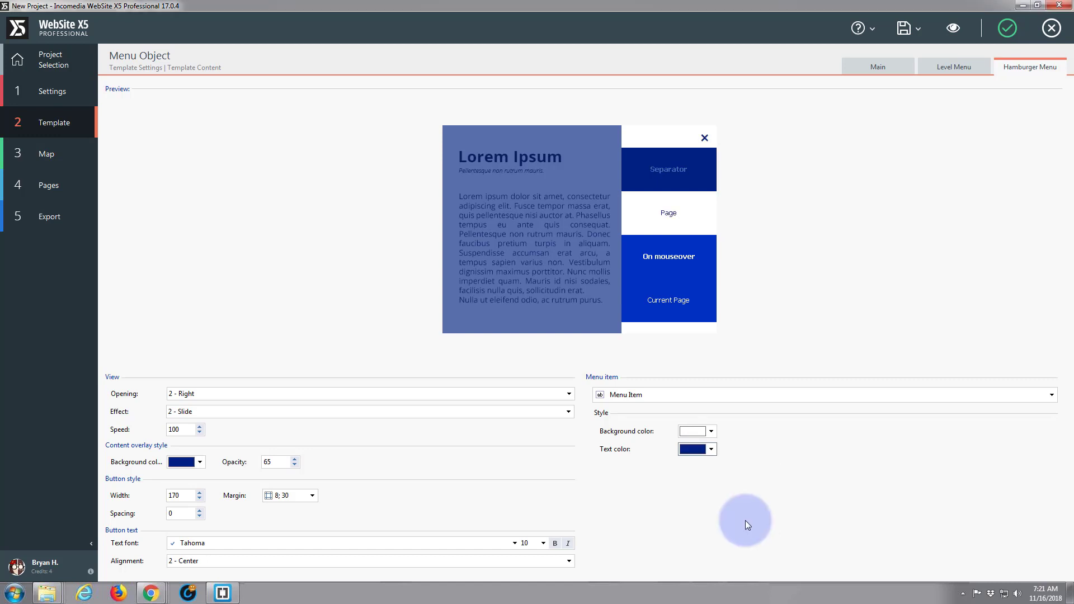
click(1027, 67)
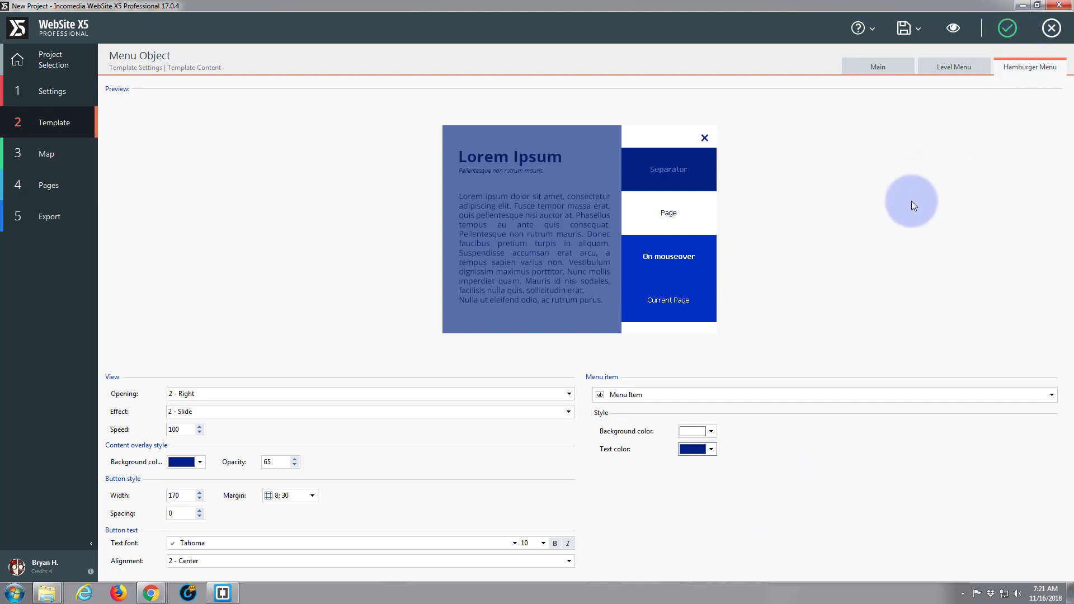
Preview the site in the tablet view and check the opened hamburger menu
click(953, 28)
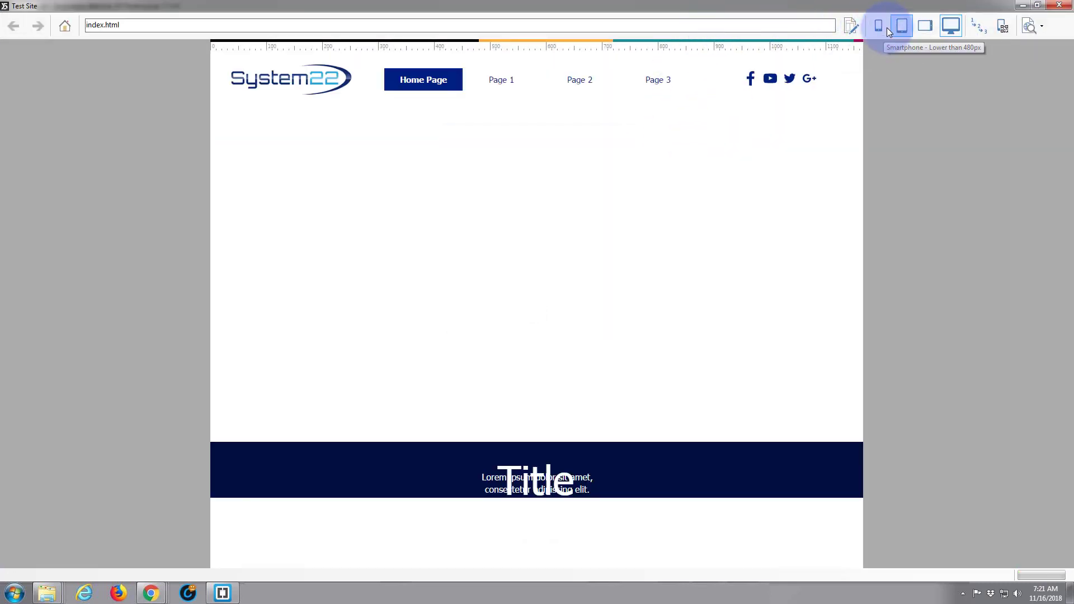
click(902, 27)
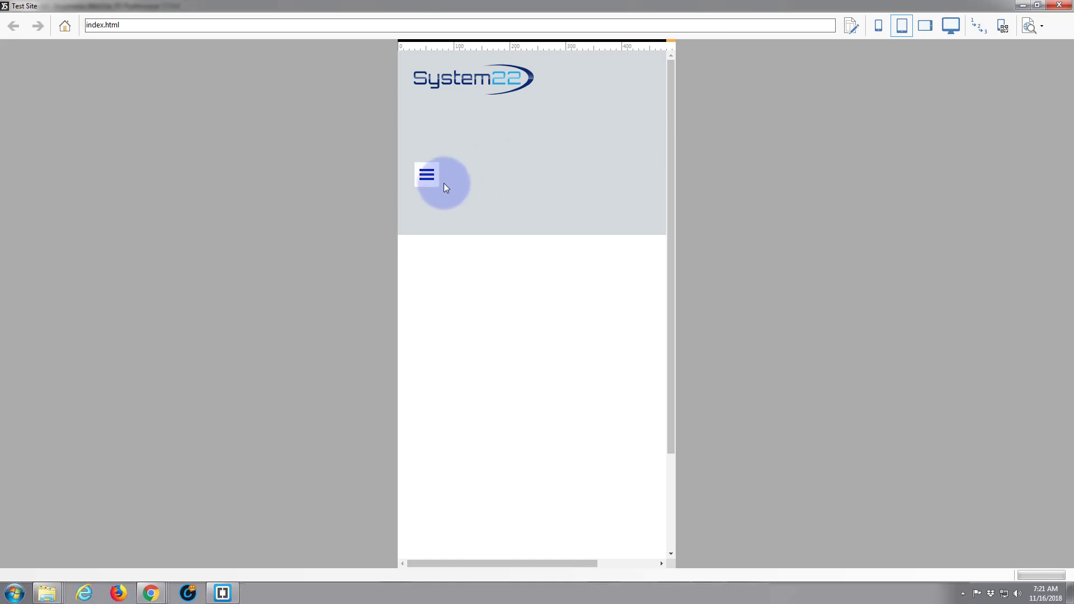
click(427, 176)
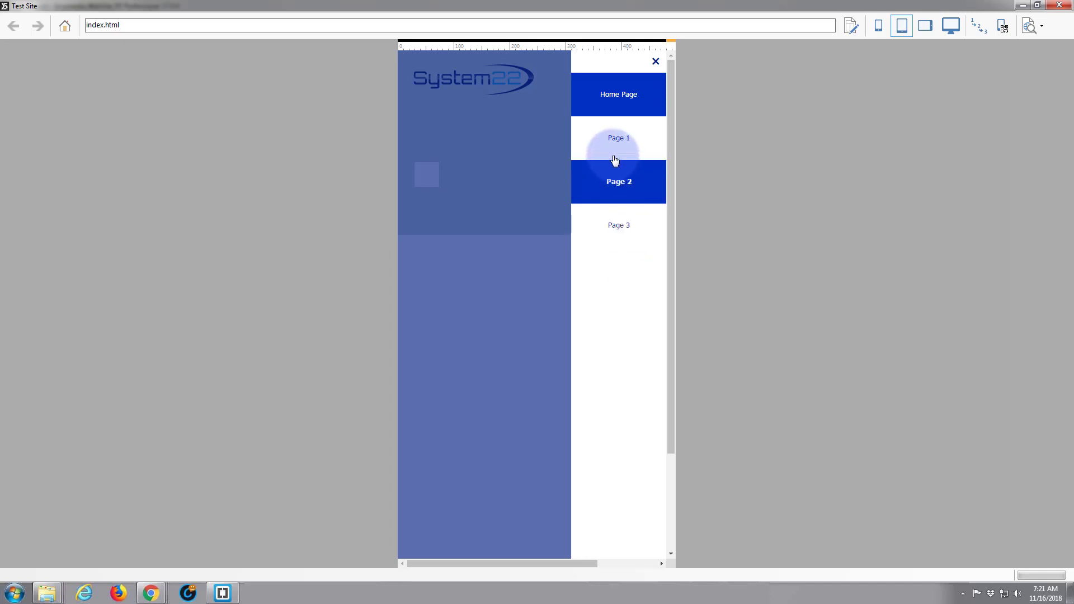
click(656, 61)
click(1059, 5)
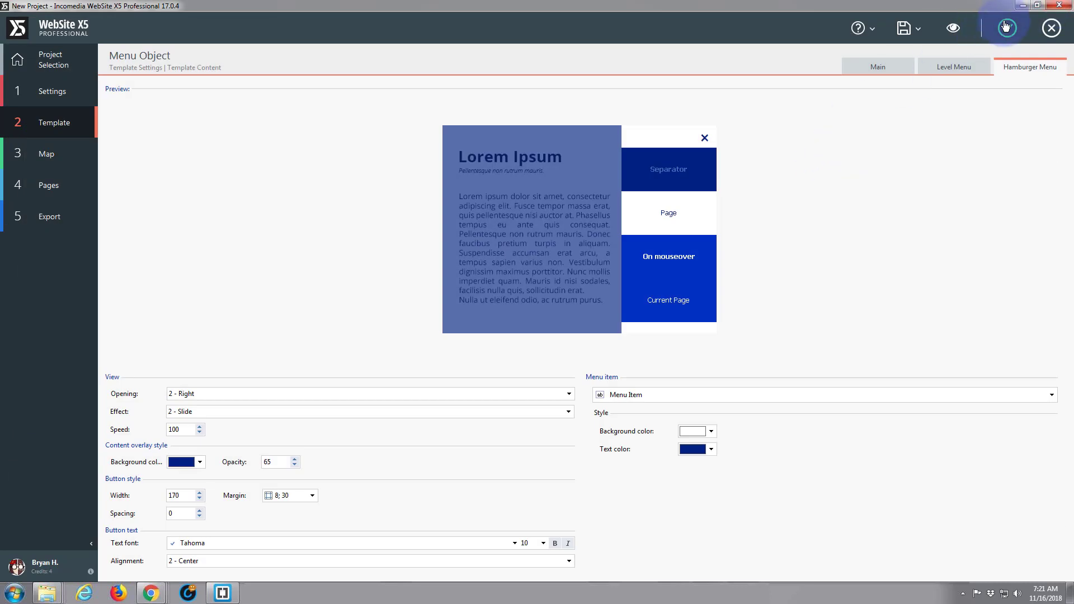
Apply the menu settings and delete the placeholder text and title objects from the template's footer
click(1009, 28)
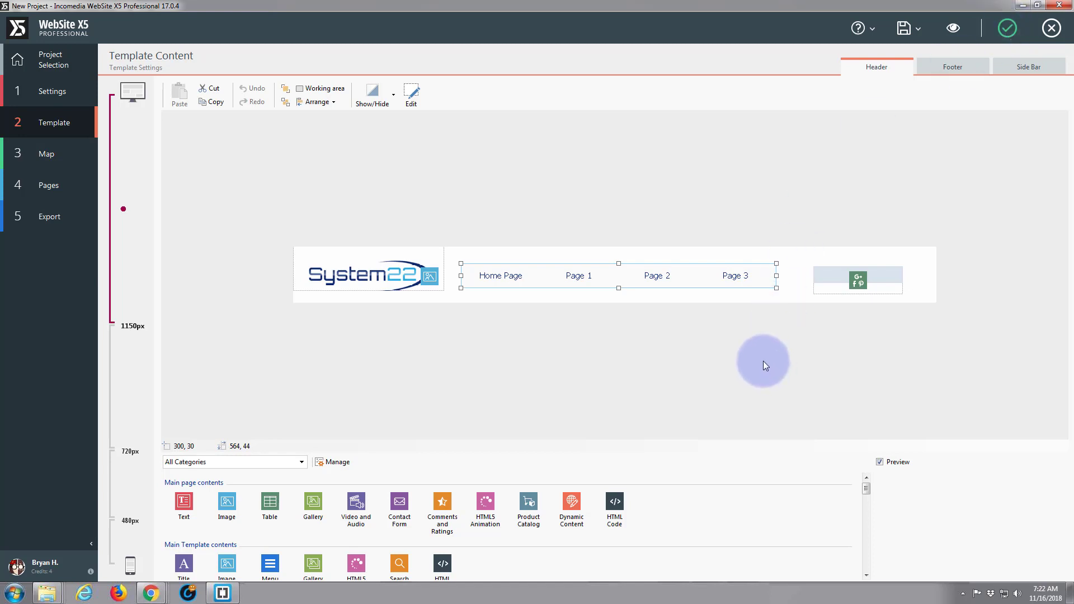
click(955, 67)
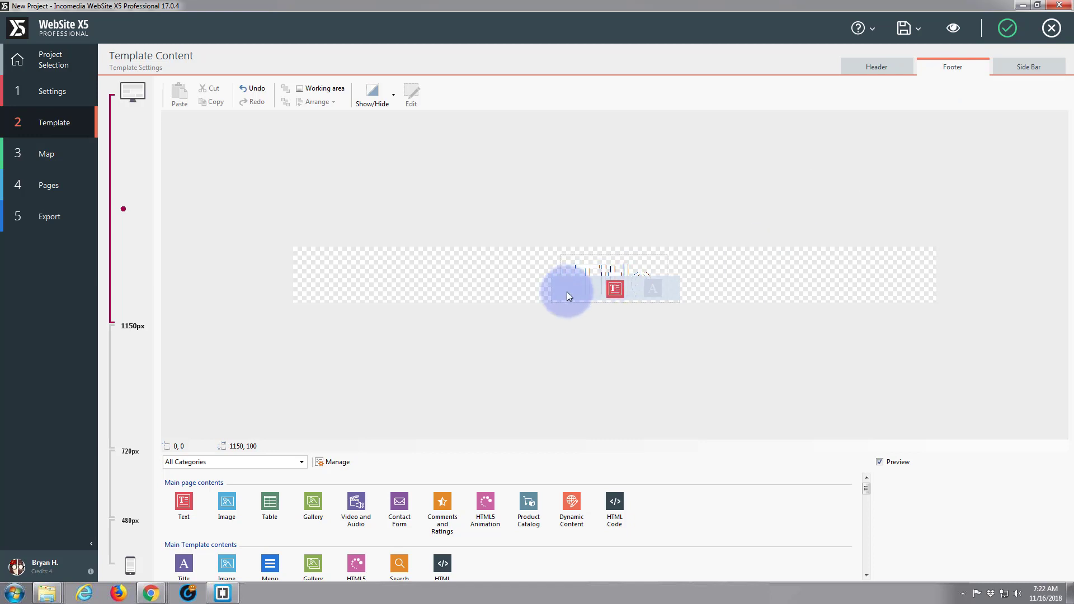
click(613, 287)
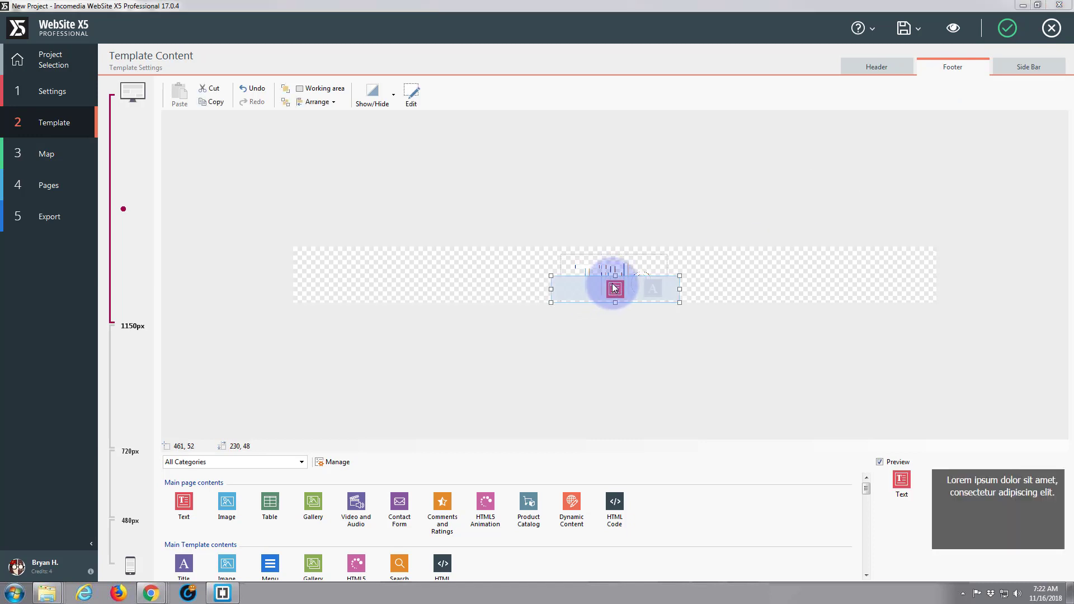
key(Delete)
click(557, 336)
click(608, 272)
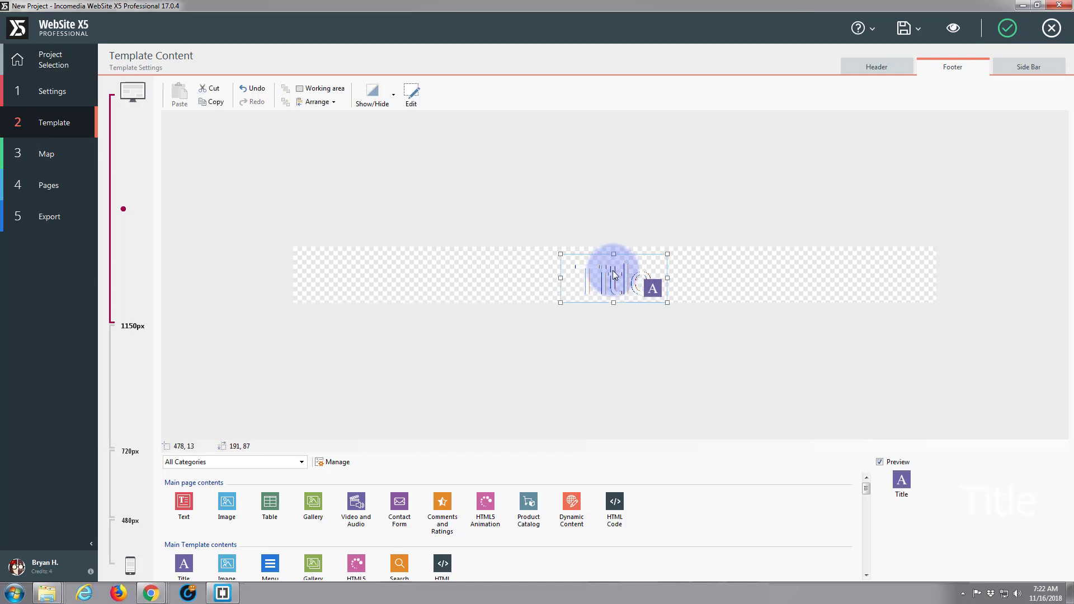
key(Delete)
click(556, 338)
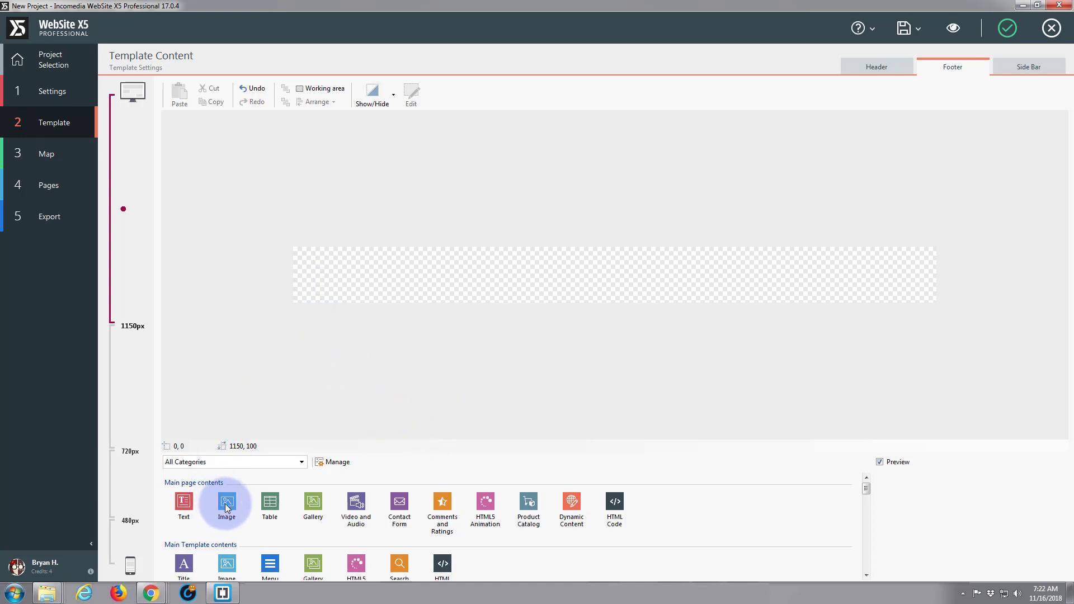
Place system22-white-b-shadow.png in a 280 x 100 image object near the footer's left end, at position 20, 15
drag(226, 501, 343, 278)
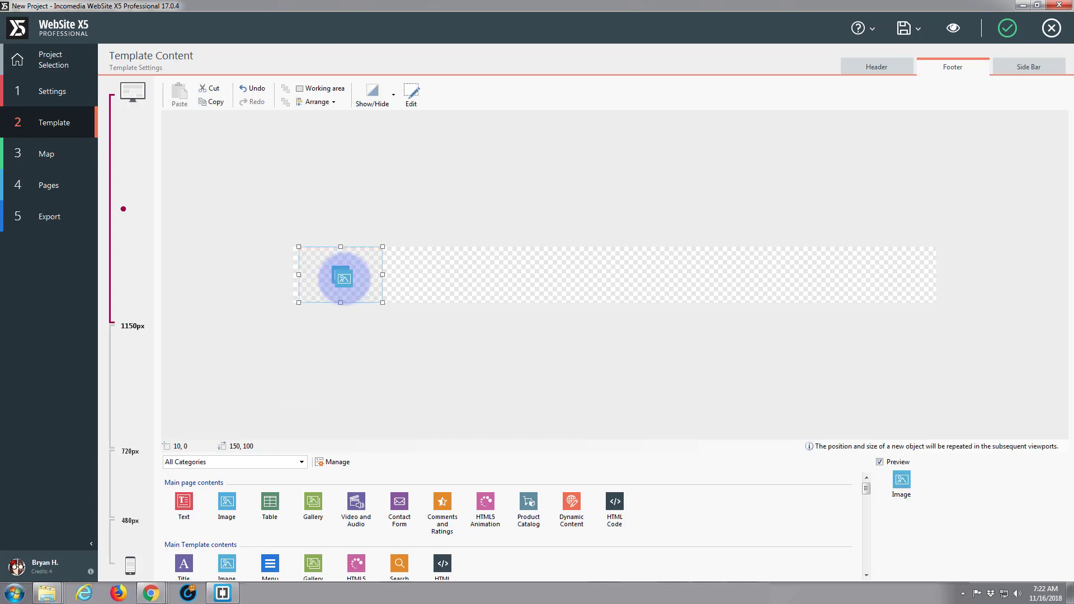
drag(383, 275, 459, 275)
double_click(378, 277)
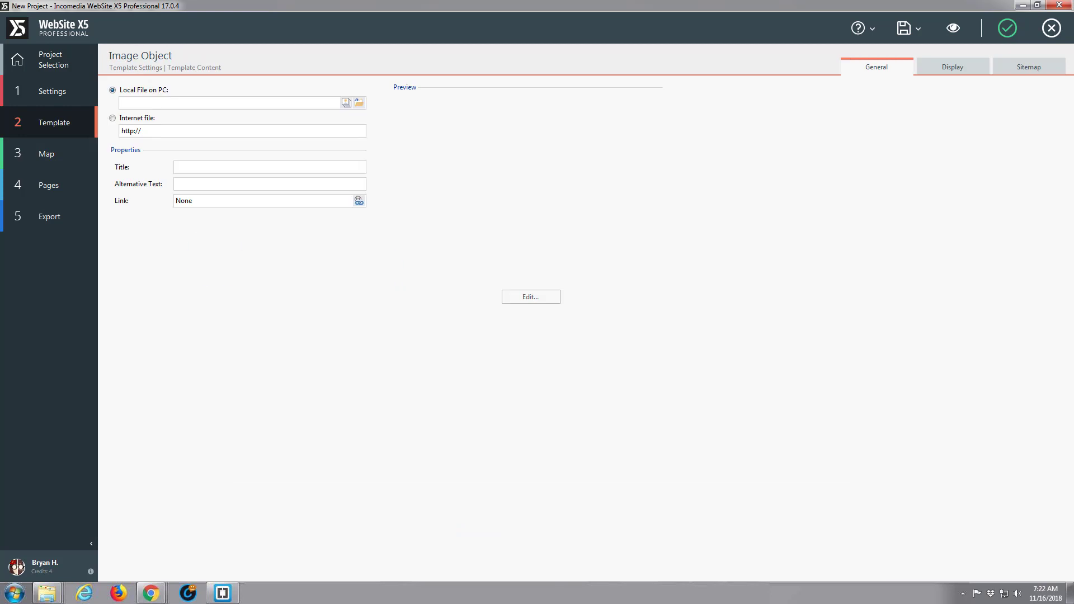
click(360, 103)
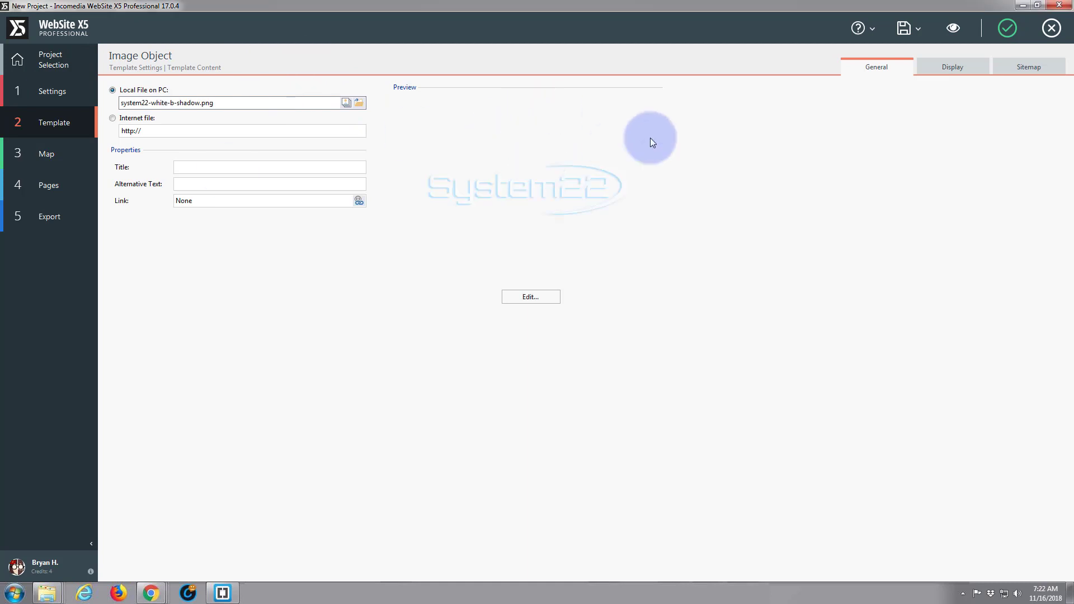
click(1006, 28)
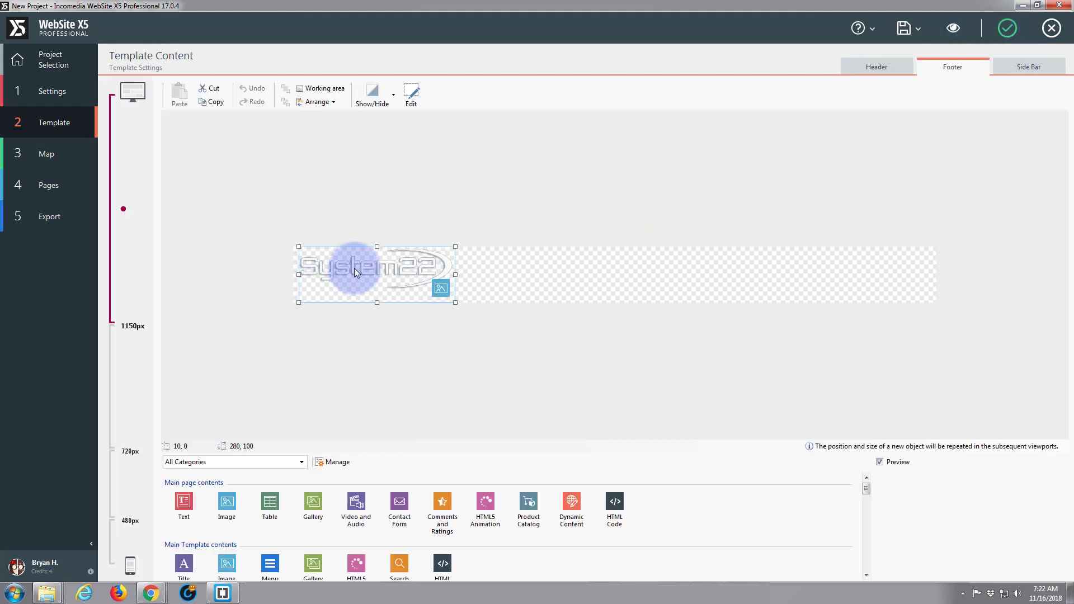
drag(355, 271, 375, 276)
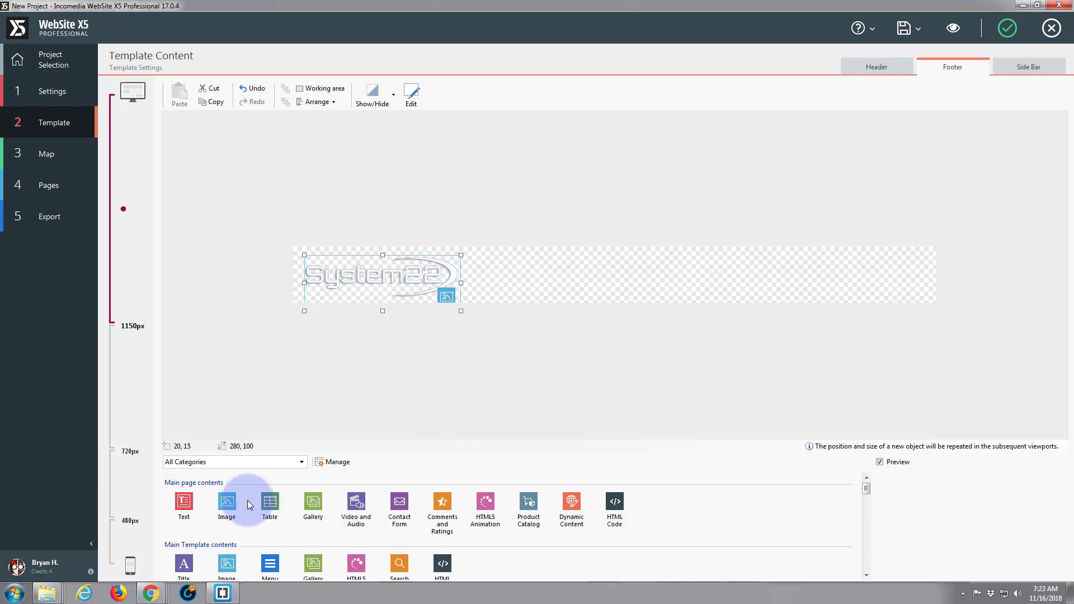
Add a 230 x 60 text object to the middle of the footer and enter the text "Copyright © 2018" on a dark editing background
drag(175, 505, 647, 274)
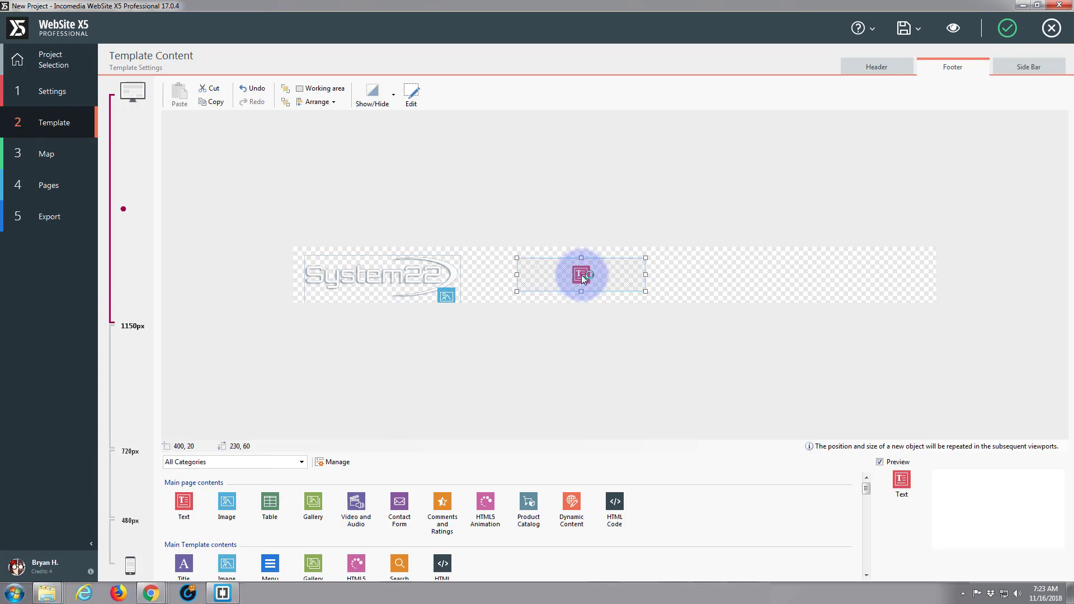
double_click(582, 277)
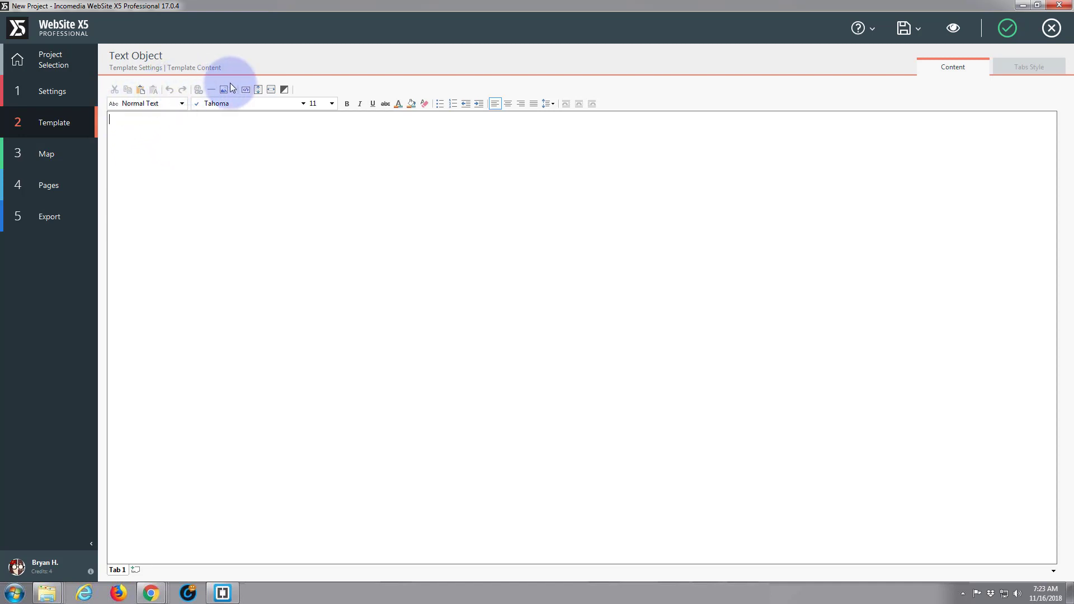
click(284, 90)
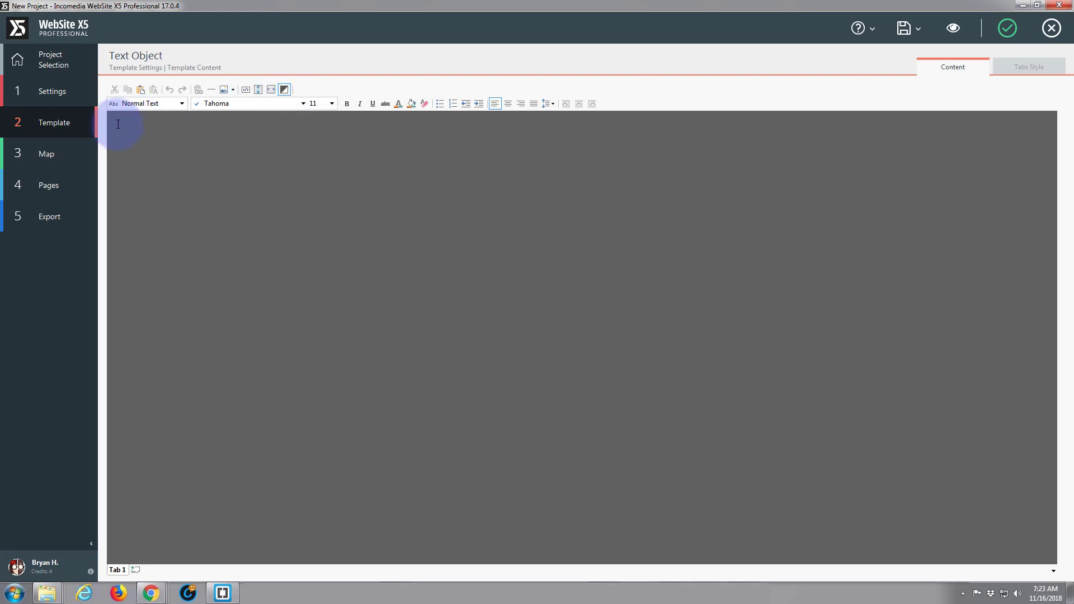
text(Copyright)
text(©)
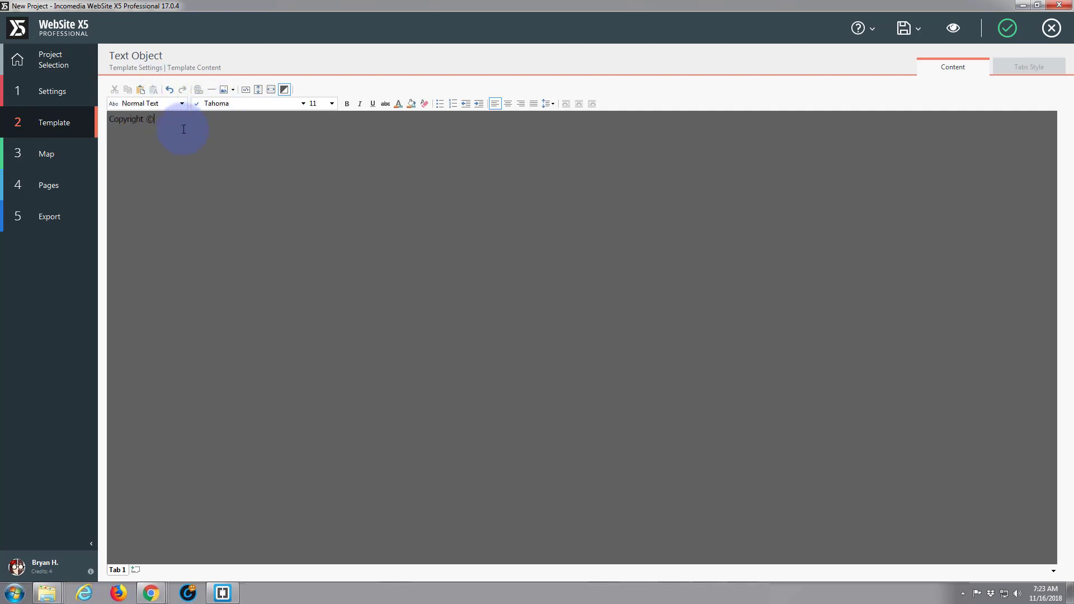
drag(159, 121, 84, 119)
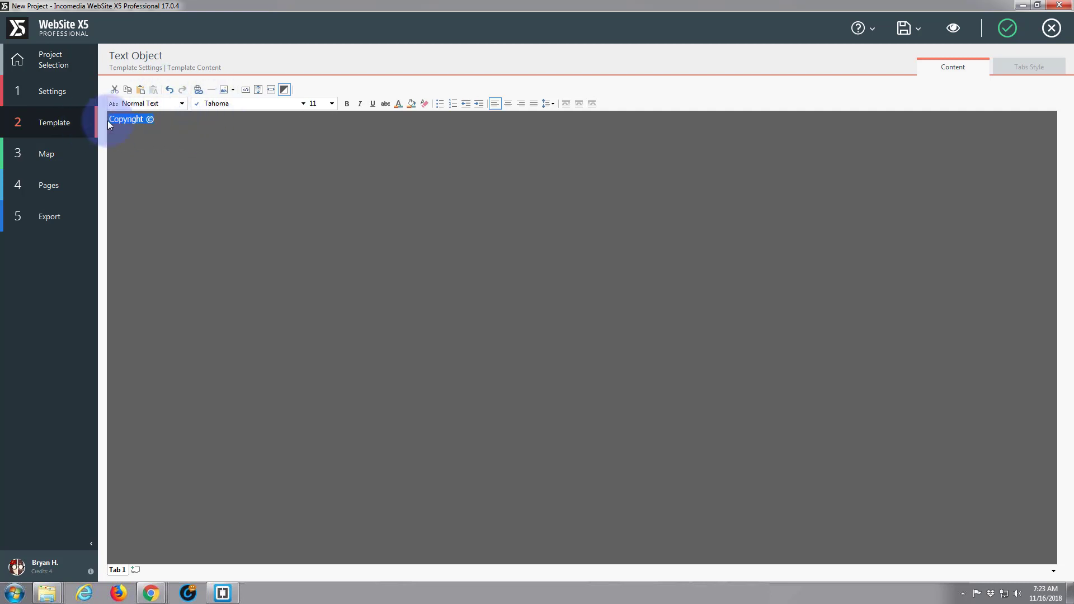
click(163, 119)
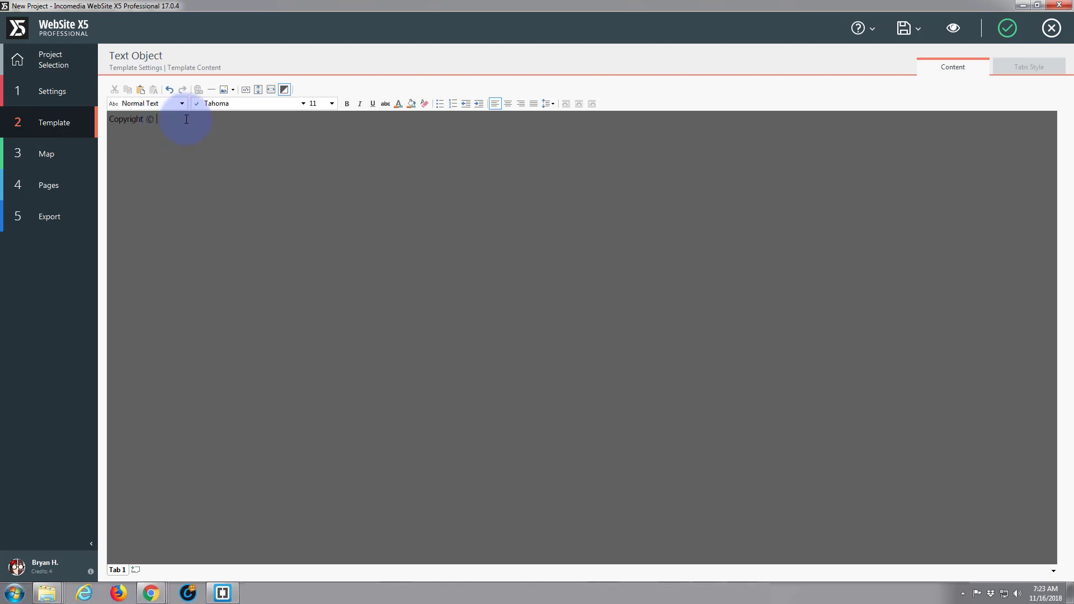
text(2018)
Centre the copyright text, set its font size to 12 and apply the text object
drag(178, 119, 109, 122)
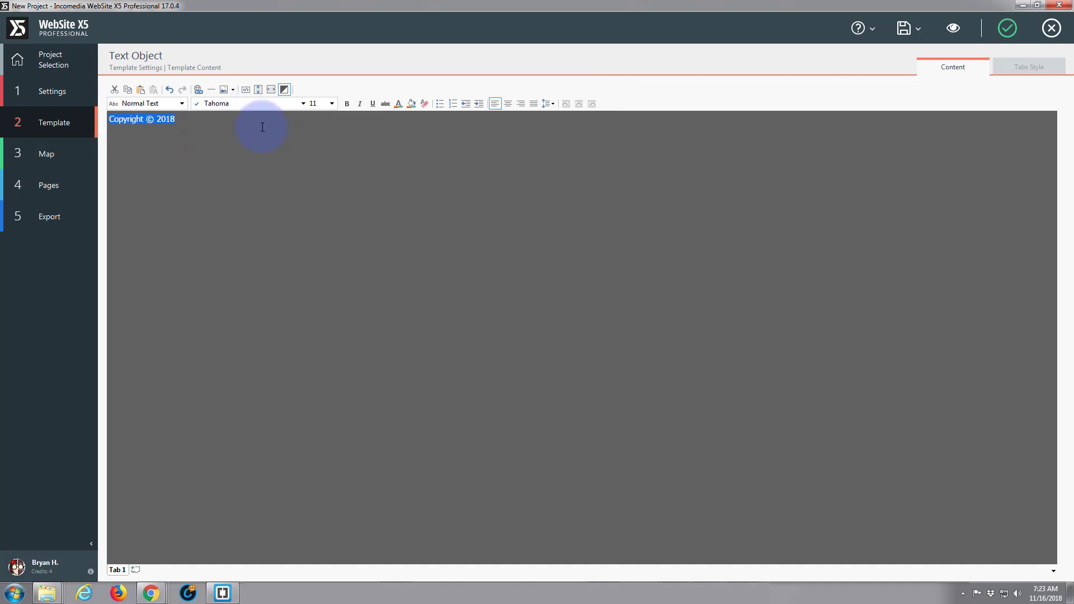
click(509, 104)
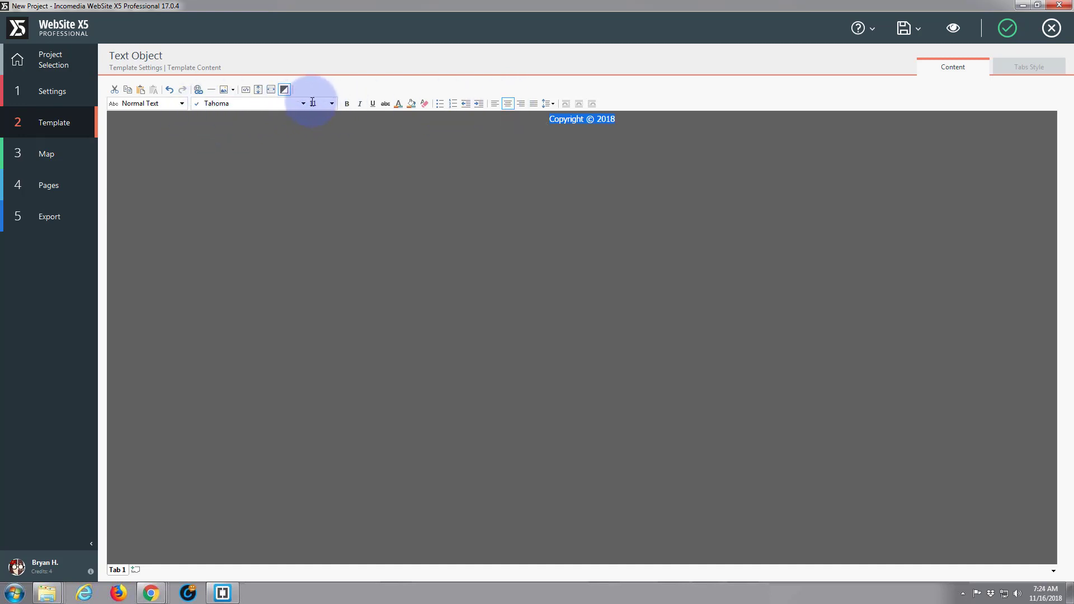
click(331, 104)
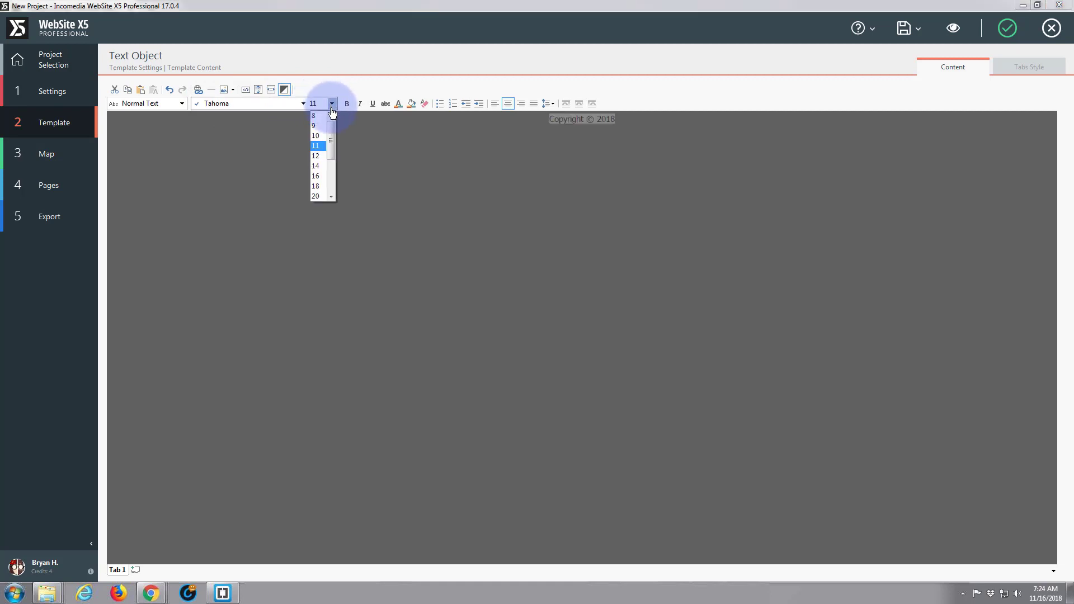
click(315, 154)
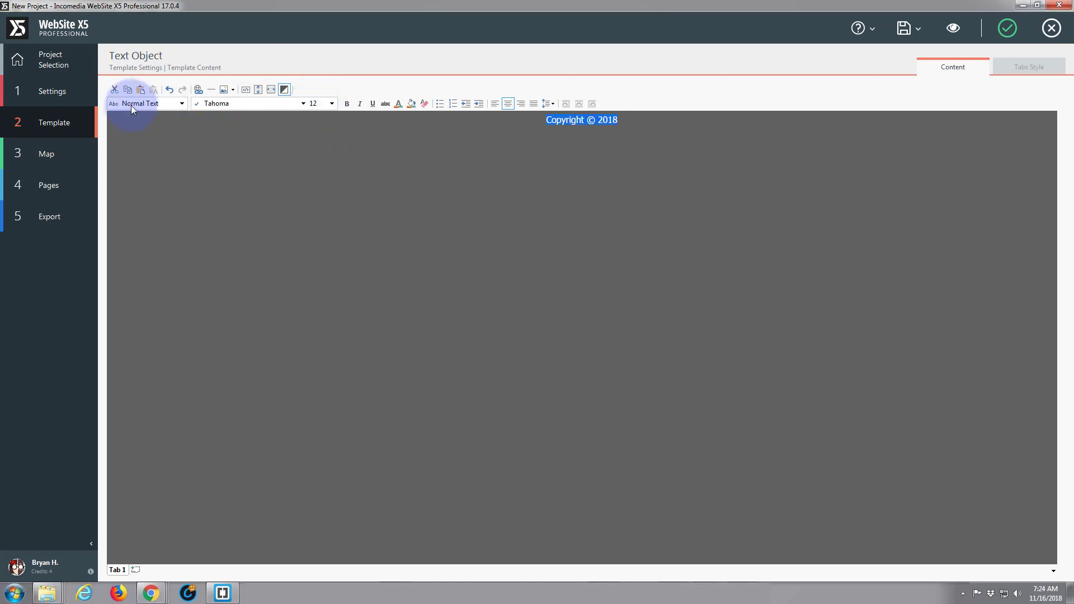
click(182, 105)
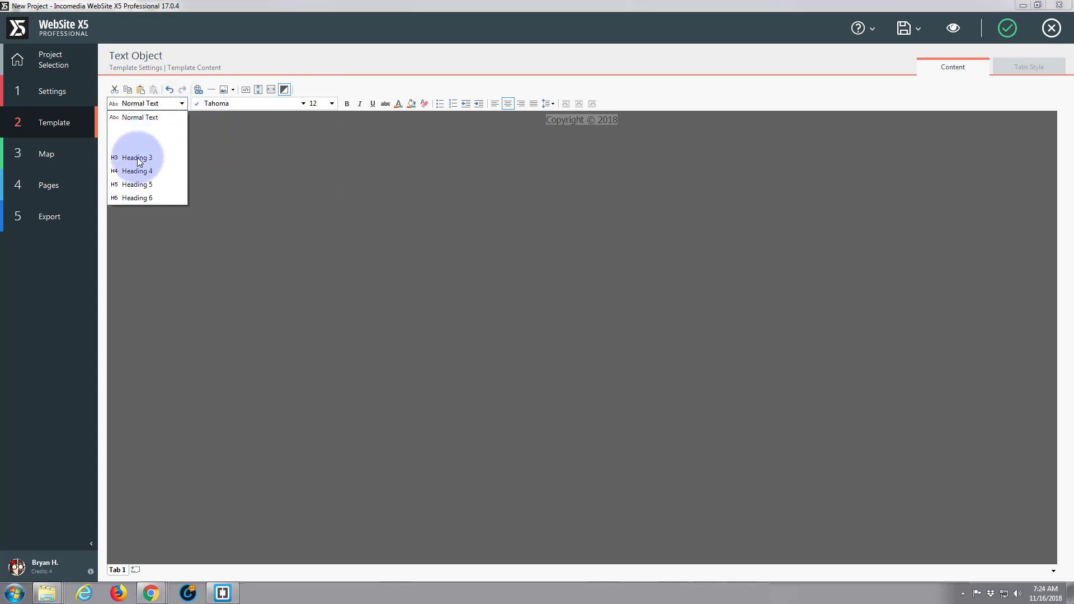
click(389, 87)
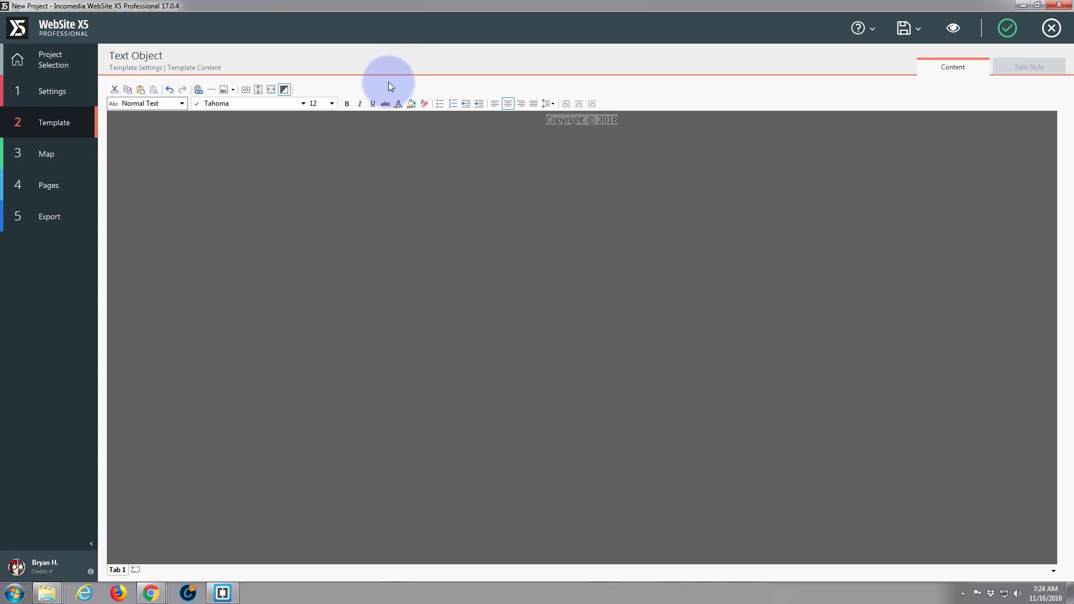
click(1009, 29)
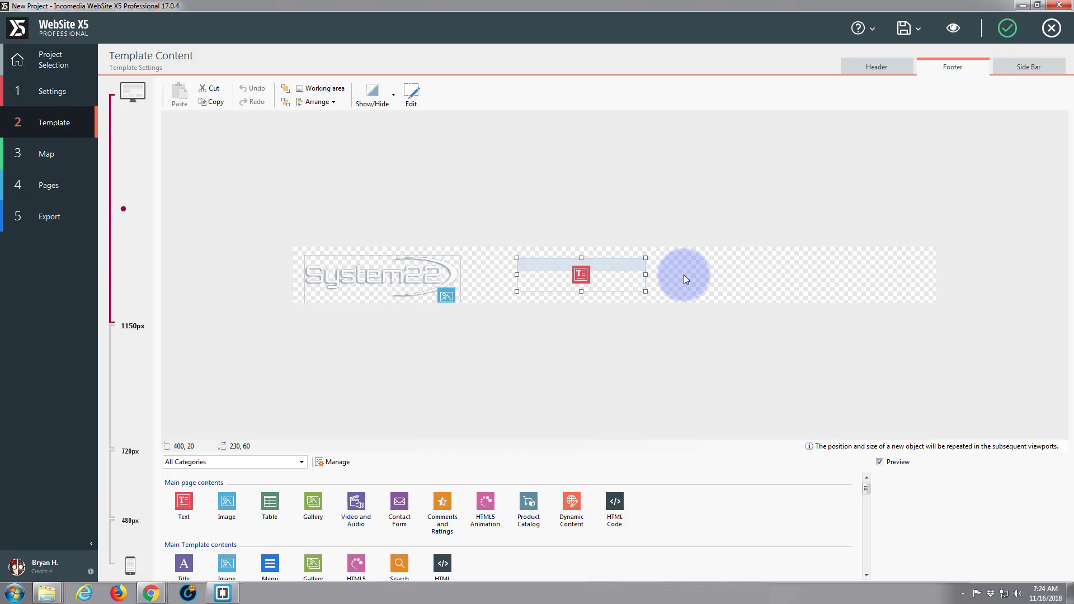
Move the copyright text object down and right to position 482, 38 in the footer
key(Down)
key(Down)
key(Down)
key(Down)
key(Down)
key(Down)
key(Down)
key(Down)
key(Down)
key(Down)
key(Down)
key(Down)
key(Down)
key(Down)
key(Down)
key(Down)
key(Down)
key(Down)
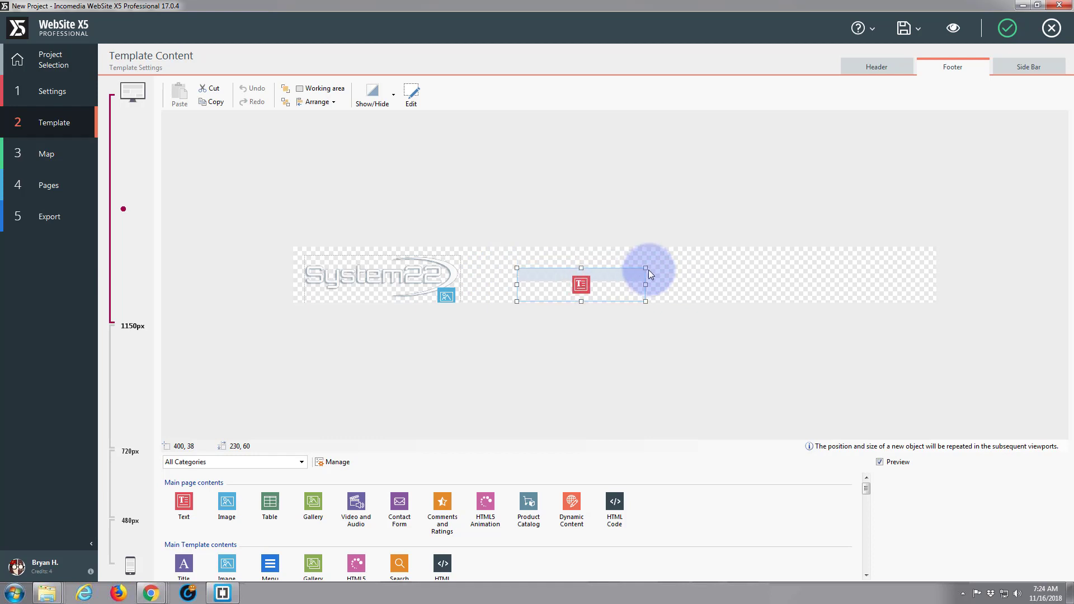
key(Right)
key(Right)
key(Right)
key(Right)
key(Right)
key(Right)
key(Right)
key(Right)
key(Right)
key(Right)
key(Right)
key(Right)
key(Right)
key(Right)
key(Right)
key(Right)
key(Right)
key(Right)
key(Right)
key(Right)
key(Right)
key(Right)
key(Right)
key(Right)
key(Right)
key(Right)
key(Right)
key(Right)
key(Right)
key(Right)
key(Right)
key(Right)
key(Right)
key(Right)
key(Right)
key(Right)
key(Right)
key(Right)
key(Right)
key(Right)
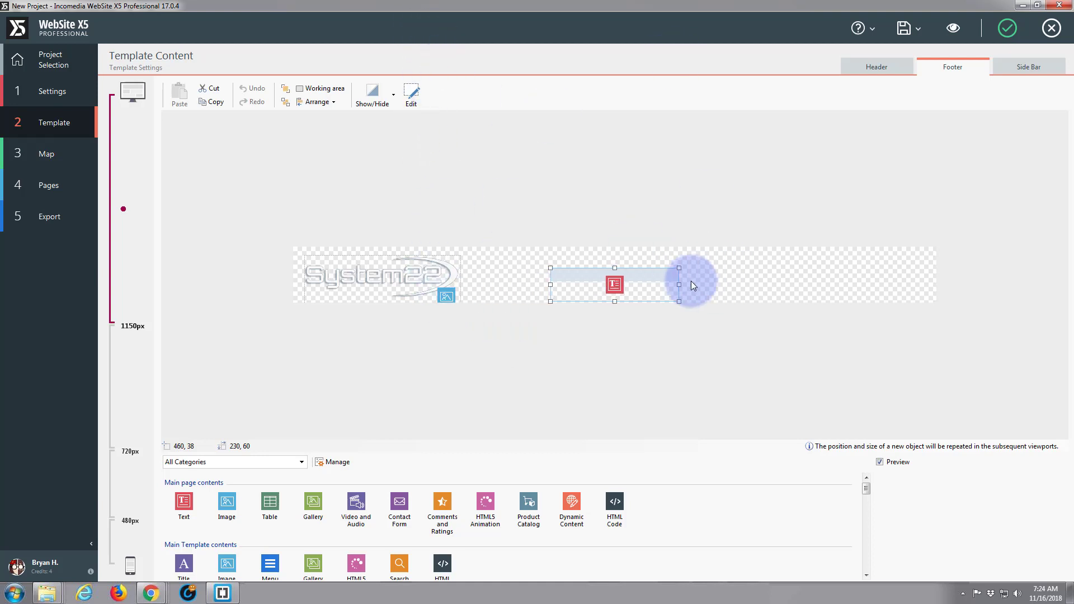
key(Right)
key(Right)
key(Right)
key(Right)
key(Right)
key(Right)
key(Right)
key(Right)
key(Right)
key(Right)
key(Right)
key(Right)
key(Right)
key(Right)
key(Right)
key(Right)
key(Right)
key(Right)
key(Right)
key(Right)
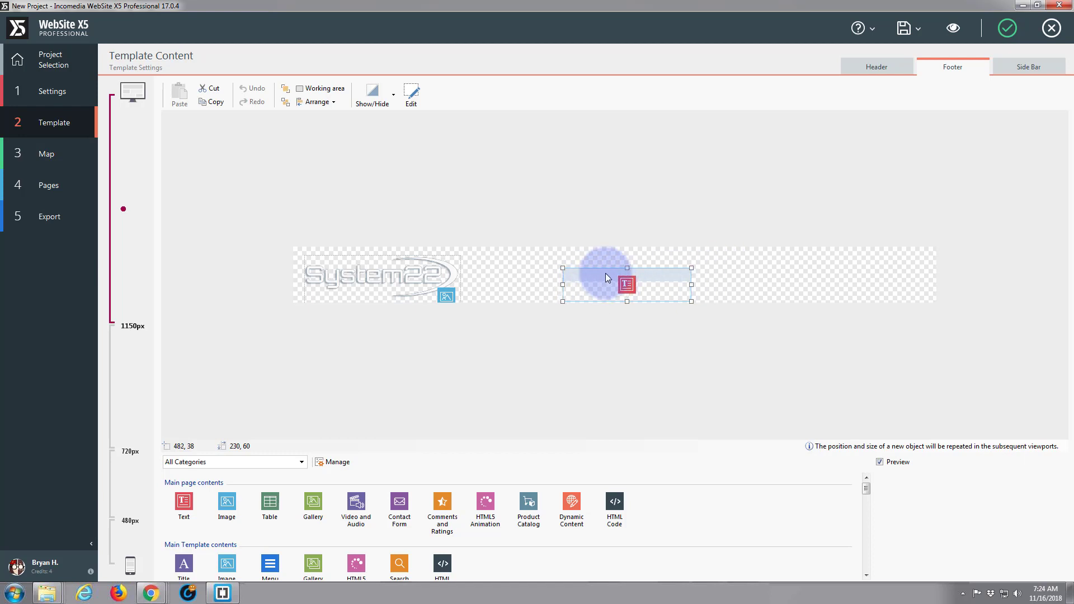
click(664, 234)
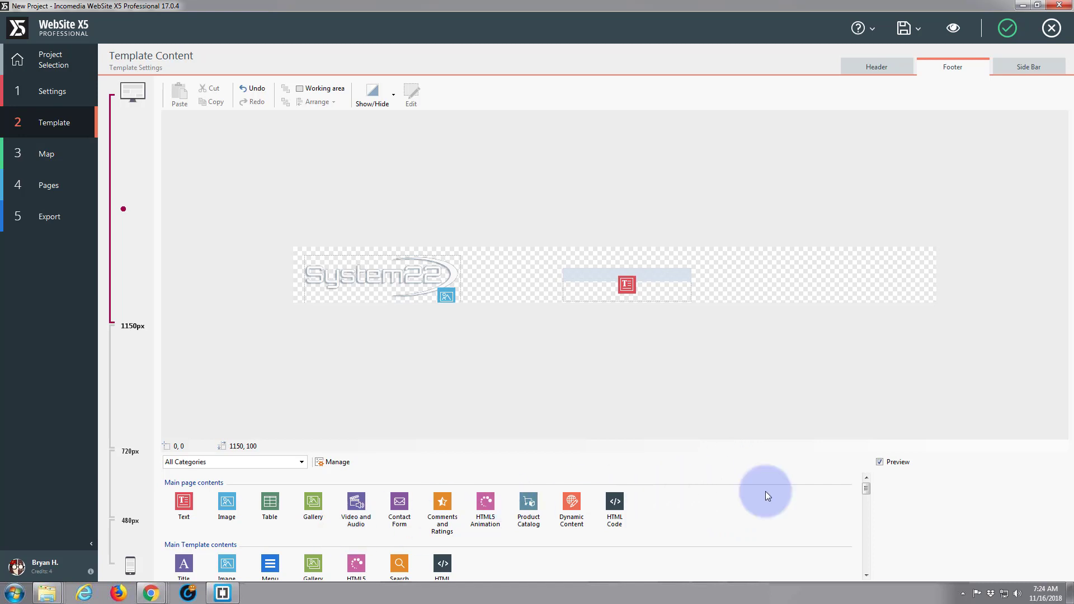
Place a 270 x 50 Social Icons object near the footer's right end, at position 830, 30
drag(866, 491, 783, 523)
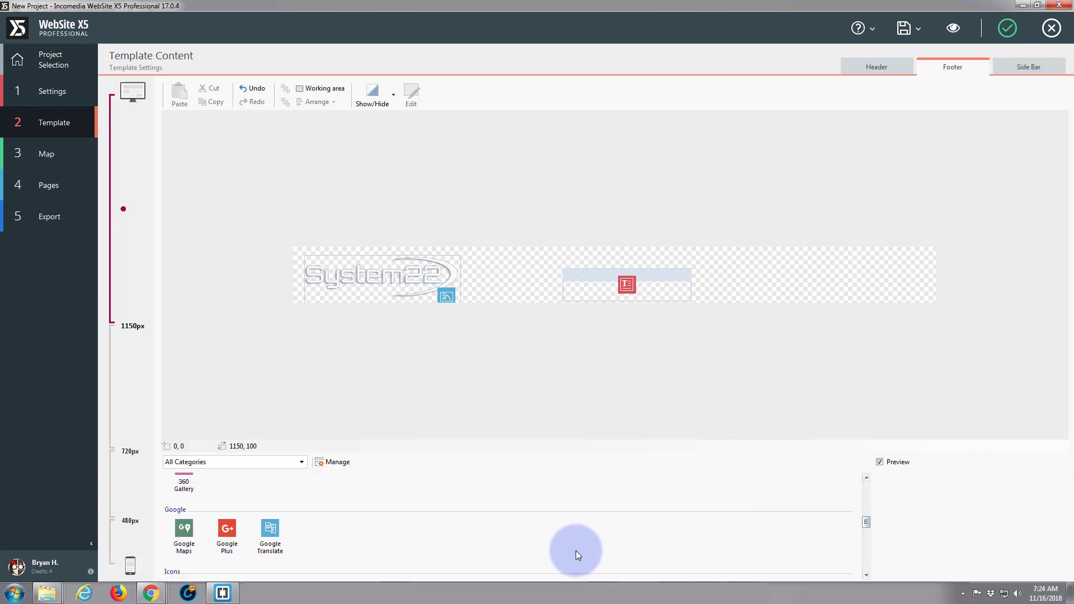
drag(865, 523, 866, 530)
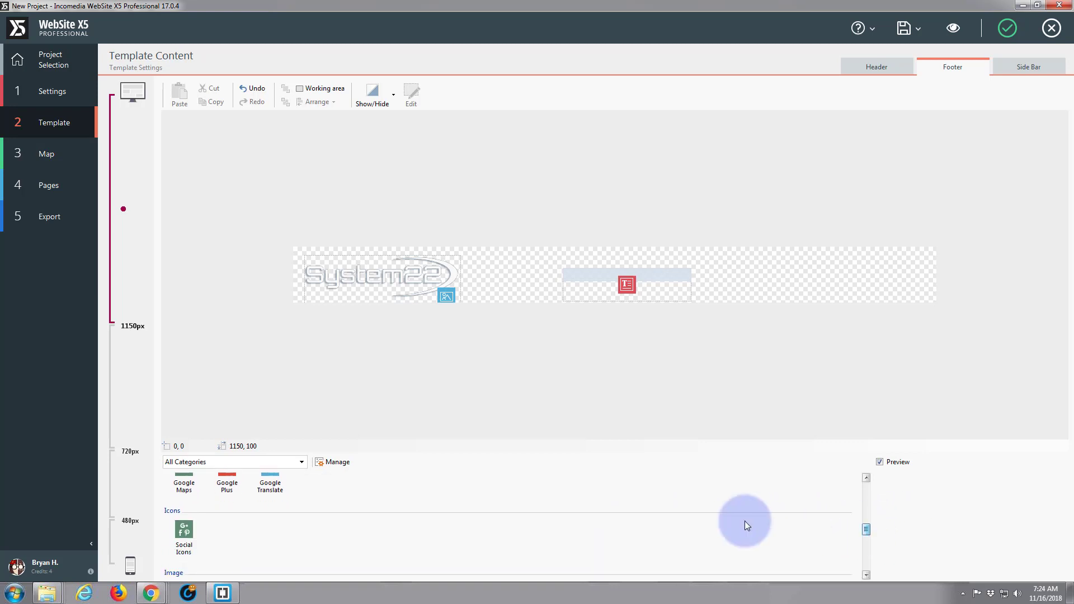
drag(203, 530, 913, 272)
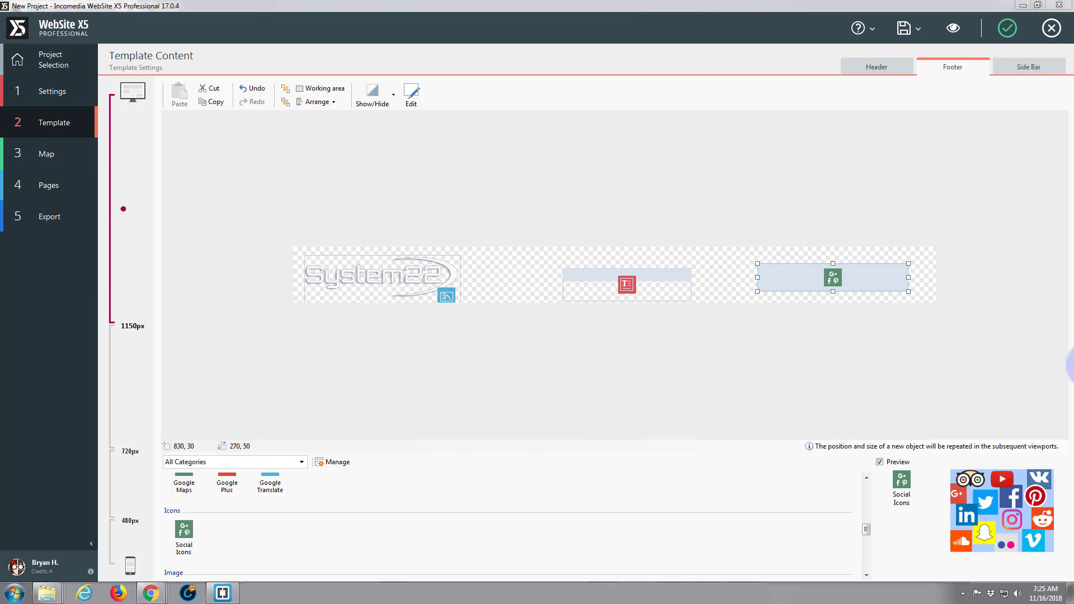
double_click(834, 278)
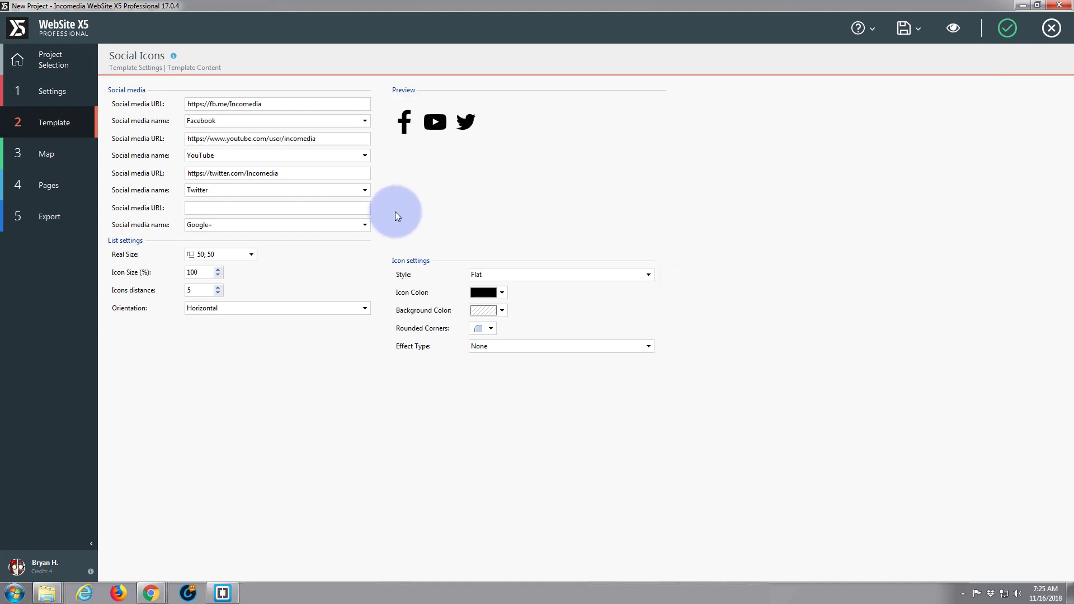
click(192, 208)
text(https://plus.google.com/+System22Net/posts)
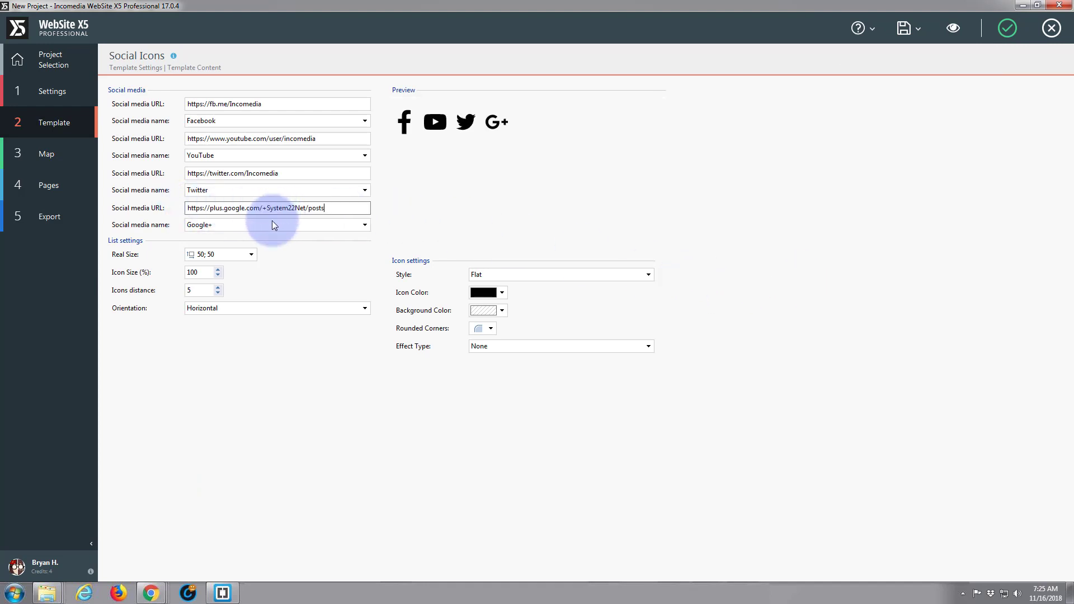
click(217, 255)
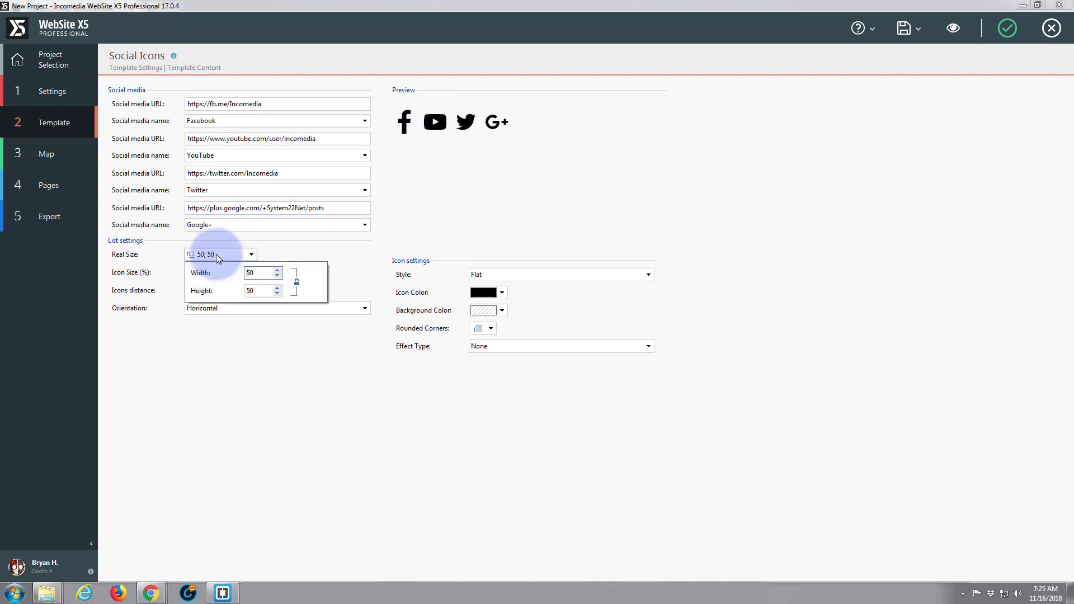
drag(266, 272, 228, 276)
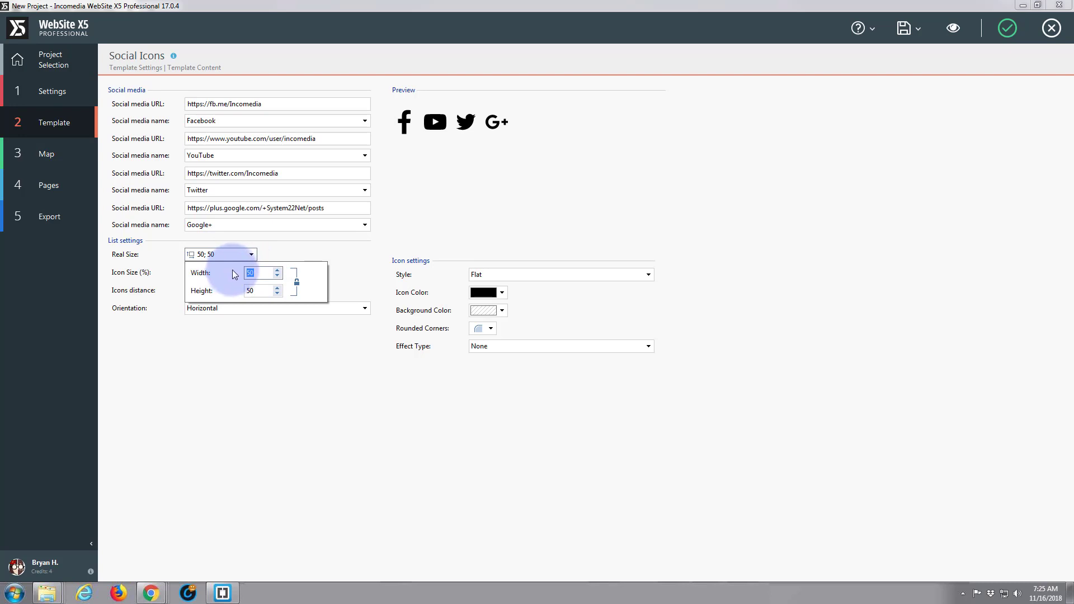
text(30)
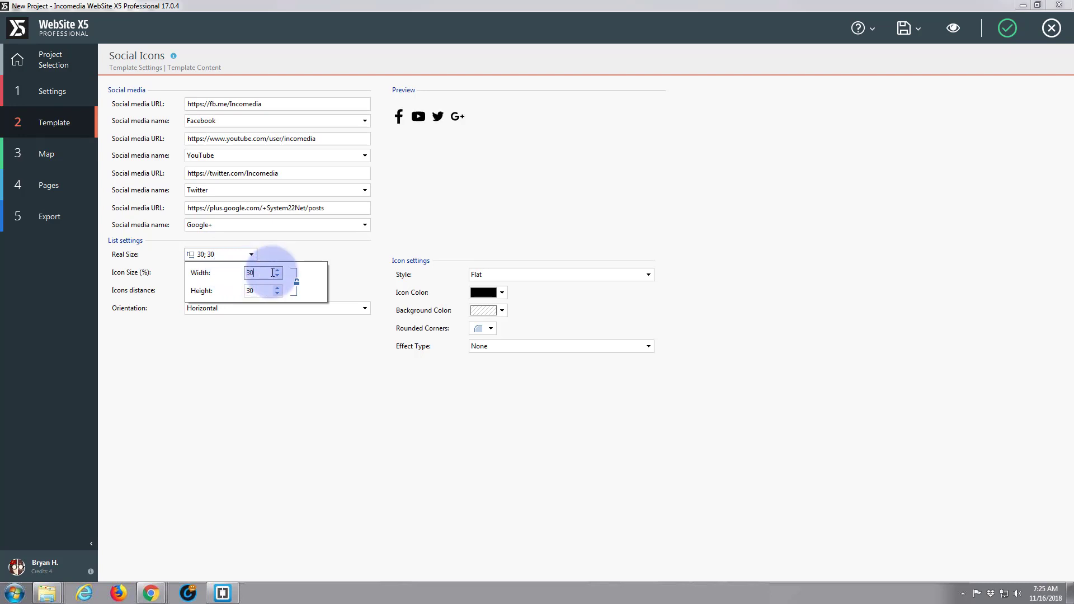
click(495, 219)
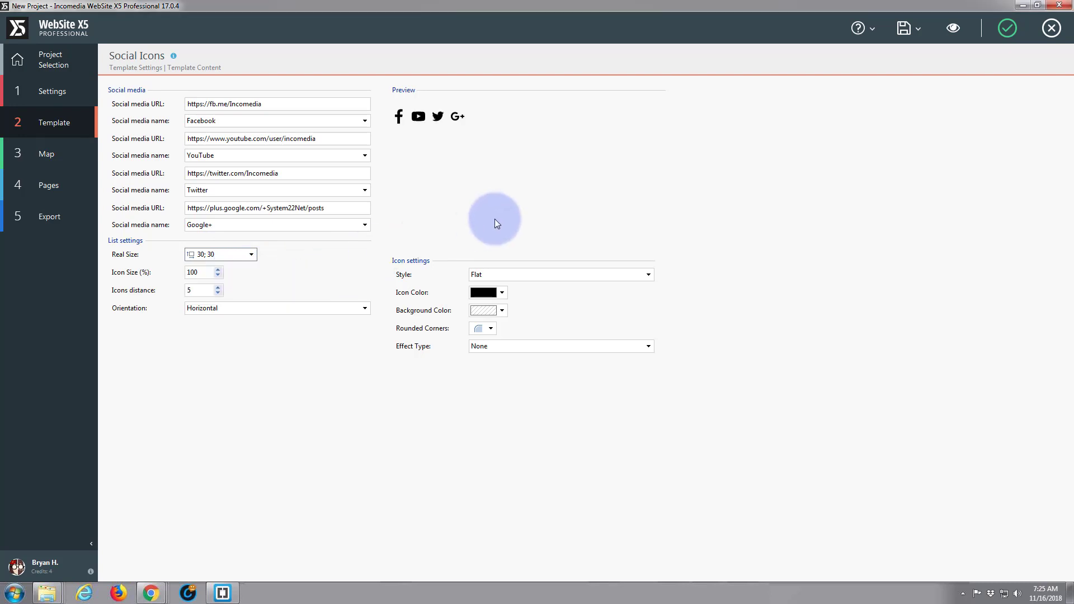
Set the social icons' colour to white and their background colour to light blue
click(502, 294)
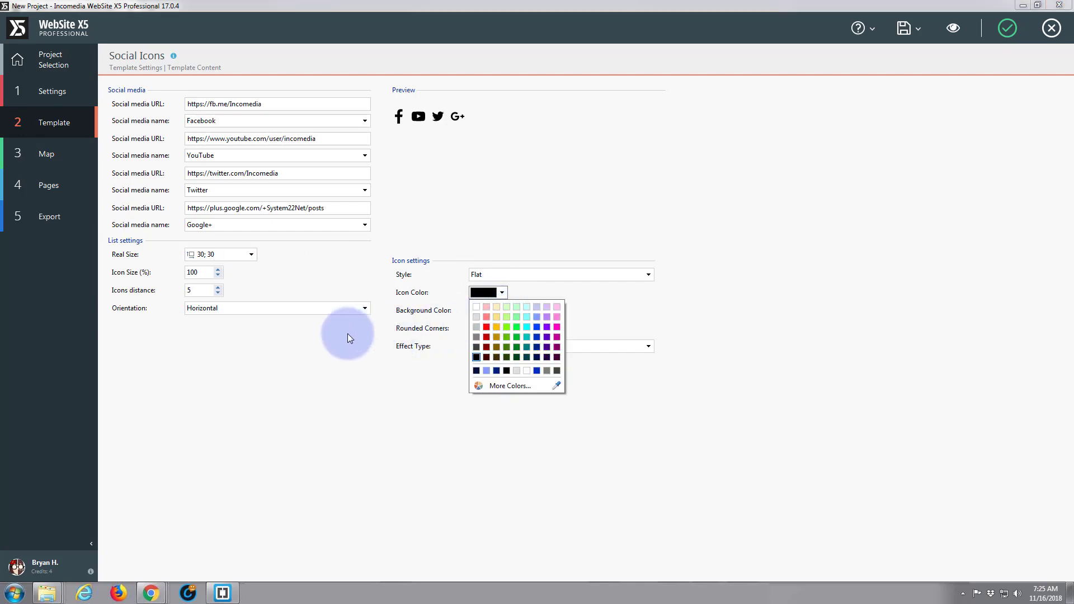
click(477, 308)
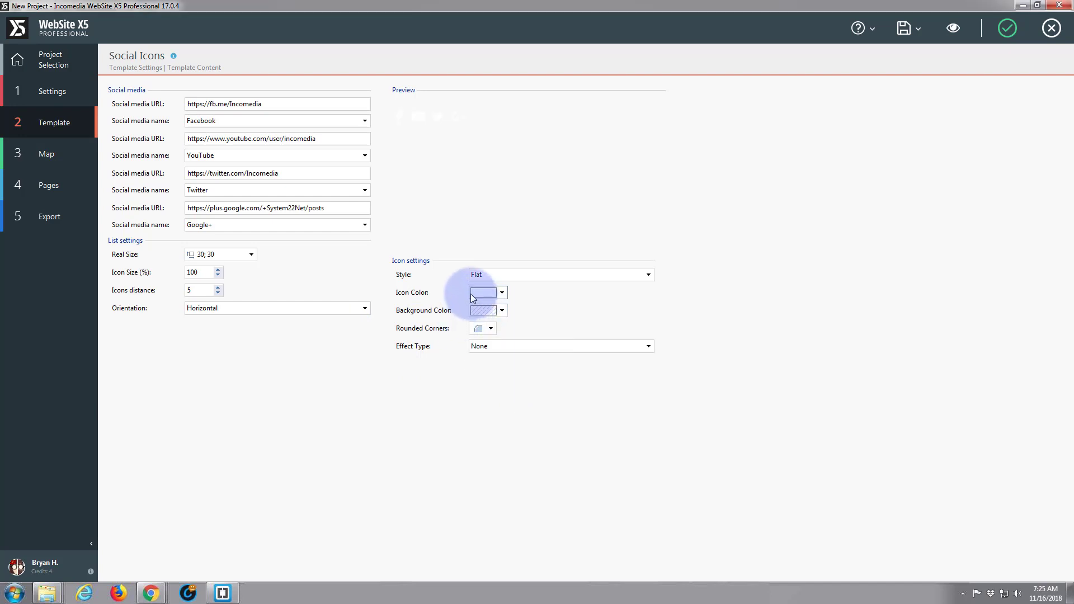
click(502, 311)
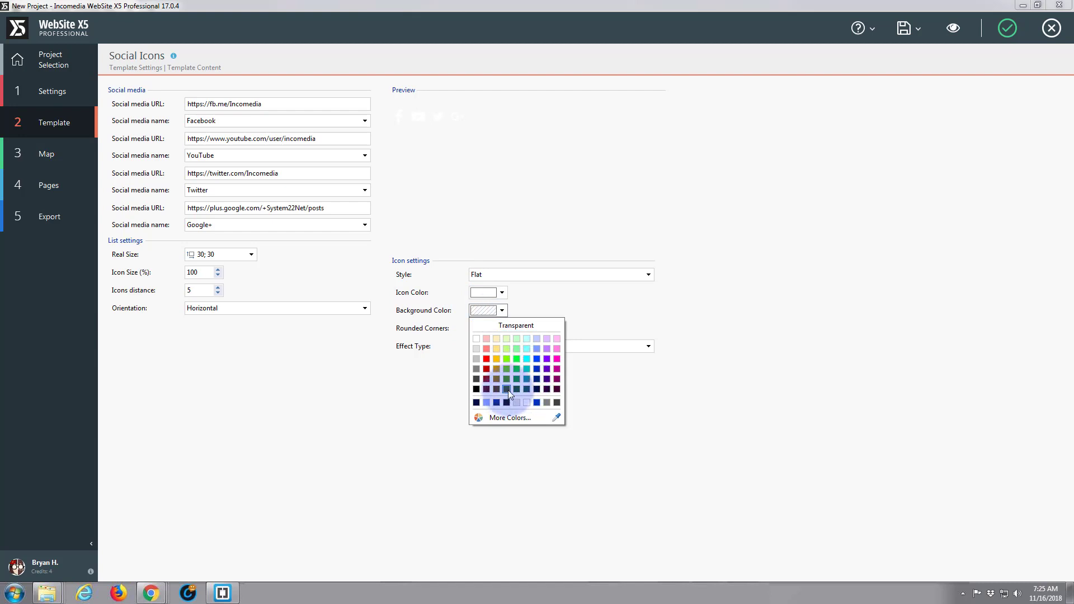
click(538, 351)
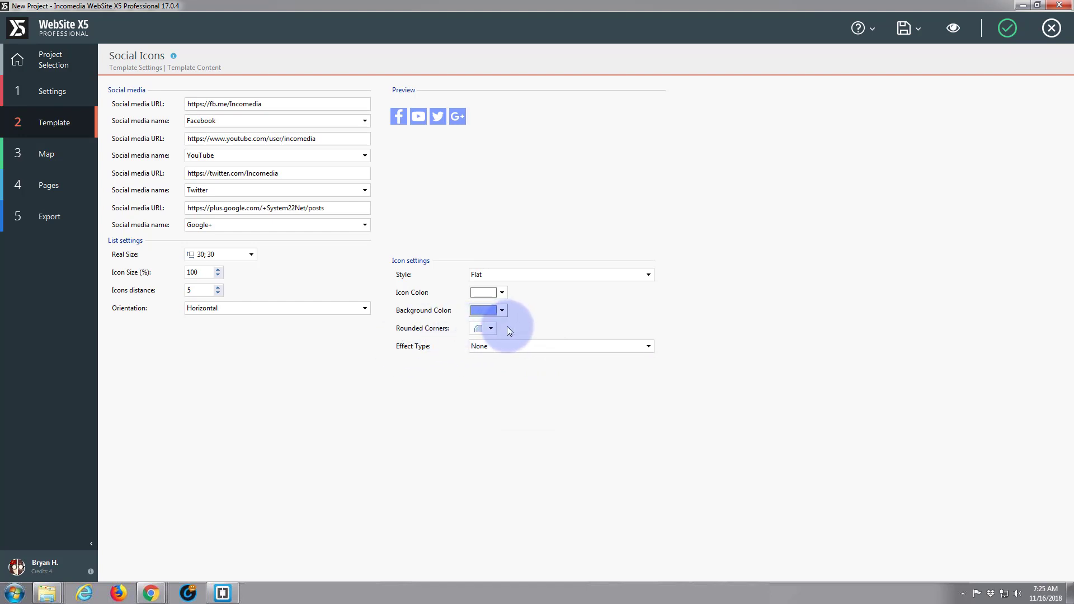
Round all corners of the social icons by 5 and increase the distance between icons to 8
click(491, 332)
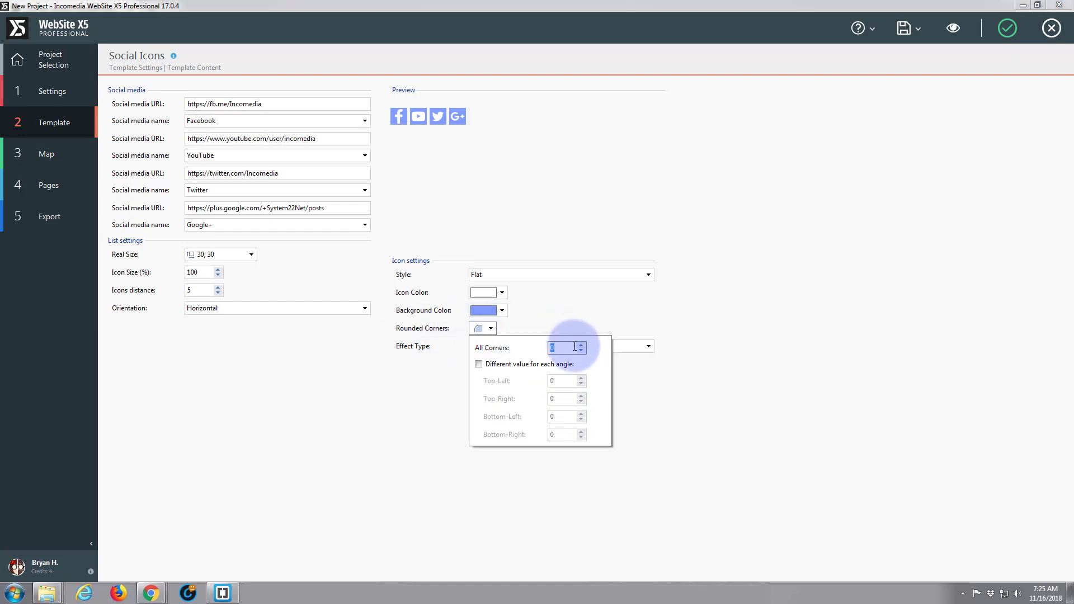
text(5)
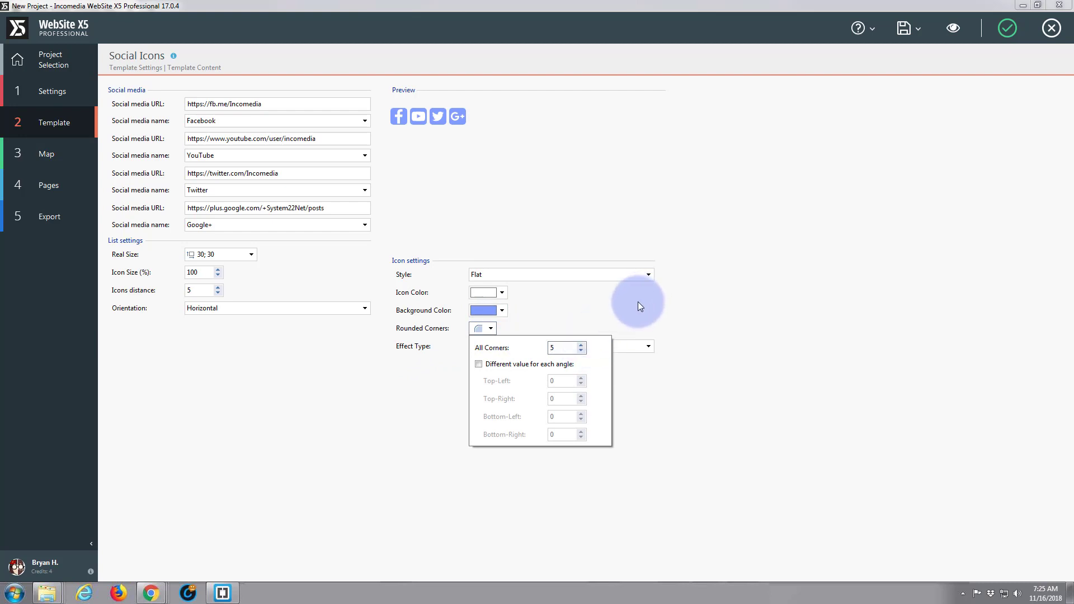
click(611, 308)
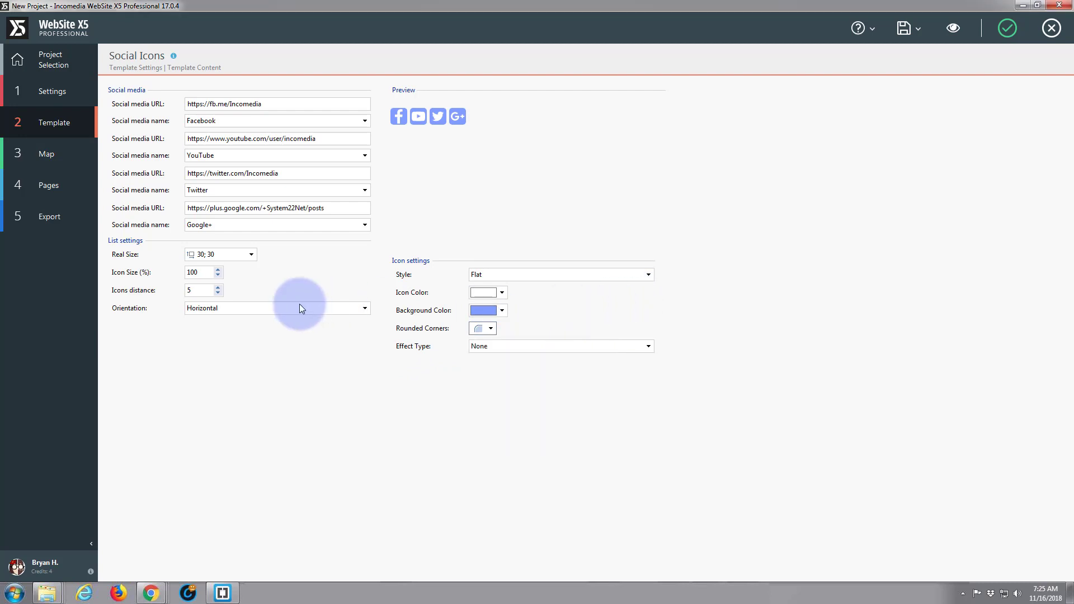
click(217, 287)
click(218, 288)
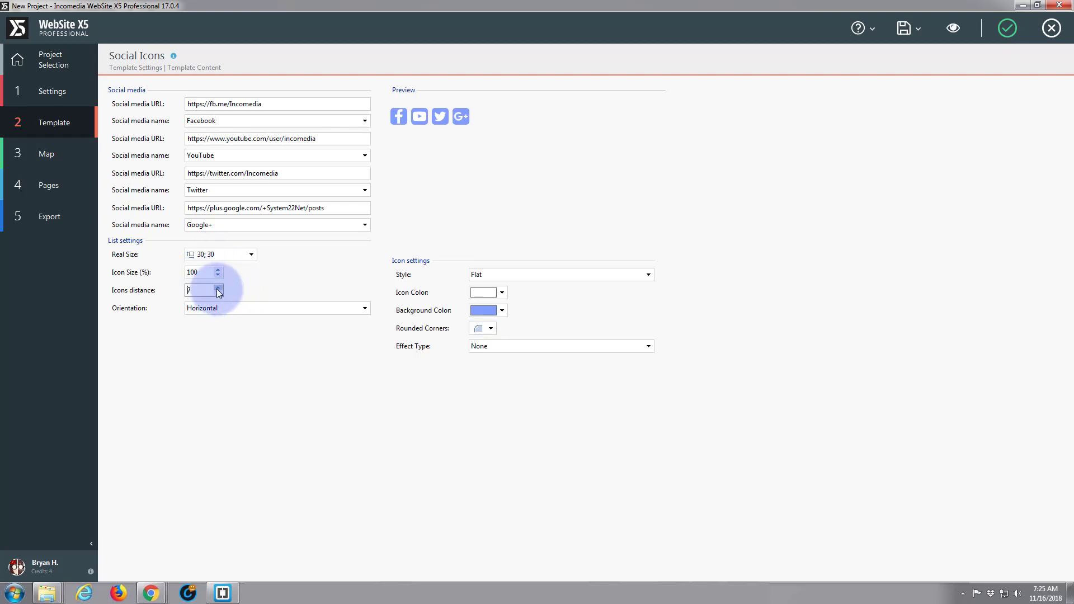
click(218, 288)
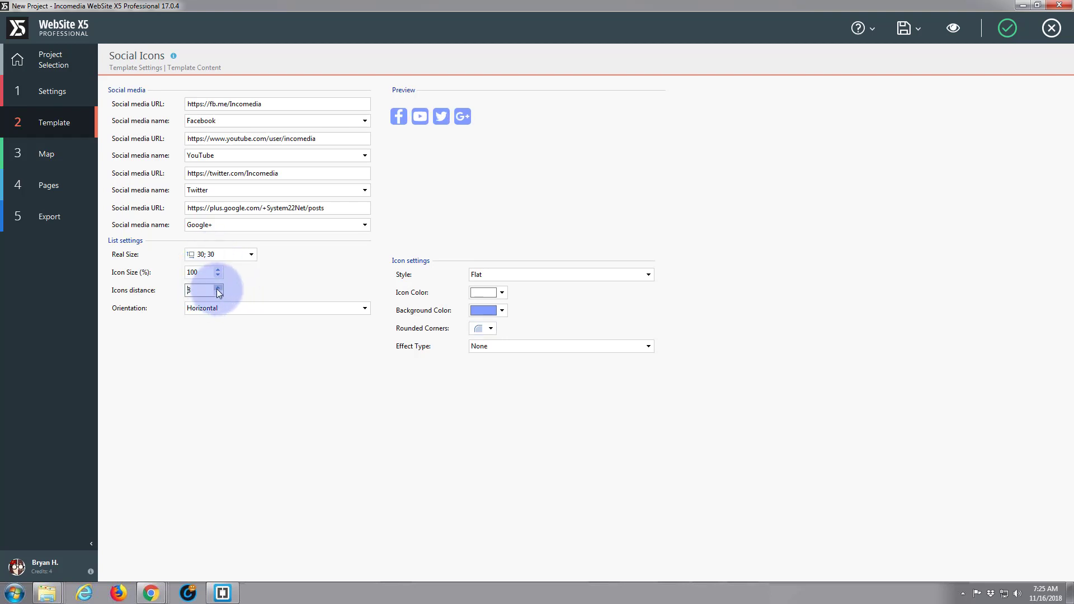
Preview the site at tablet and desktop widths, and check the legibility of the footer's copyright text
click(950, 23)
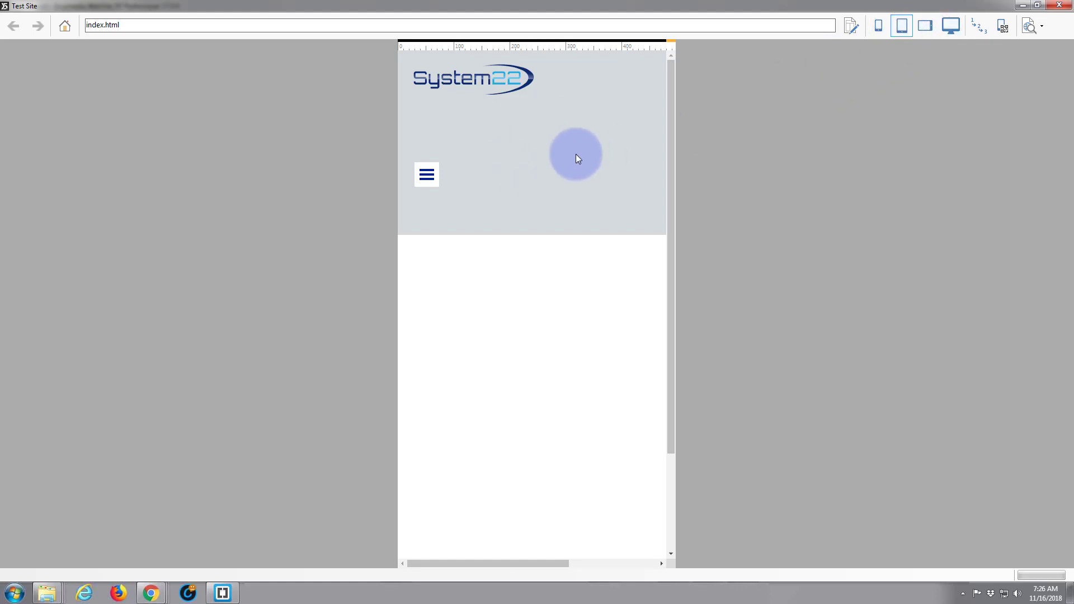
click(902, 27)
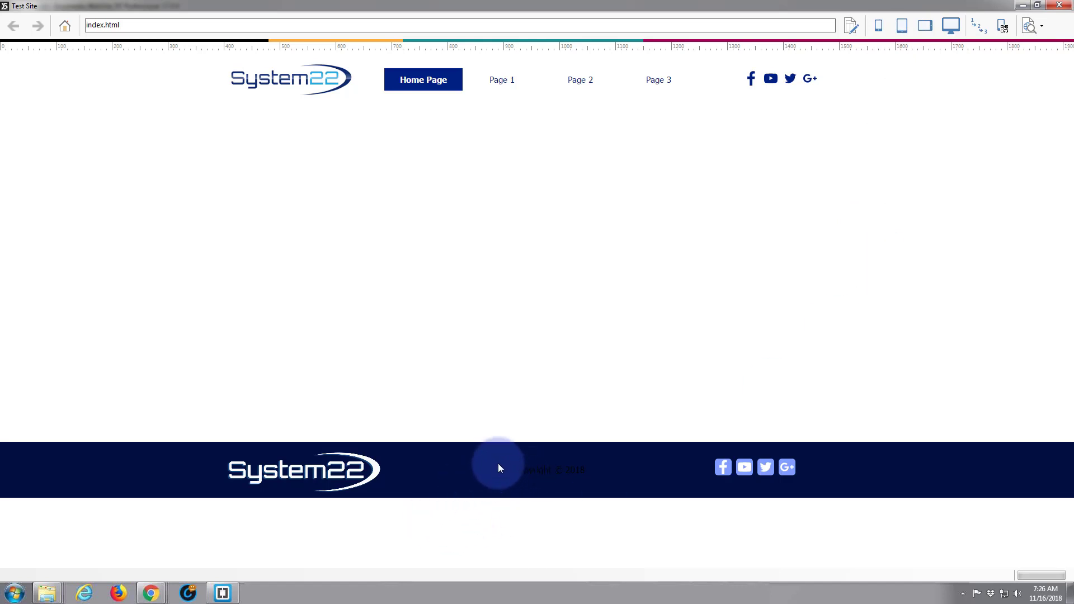
drag(502, 466, 587, 471)
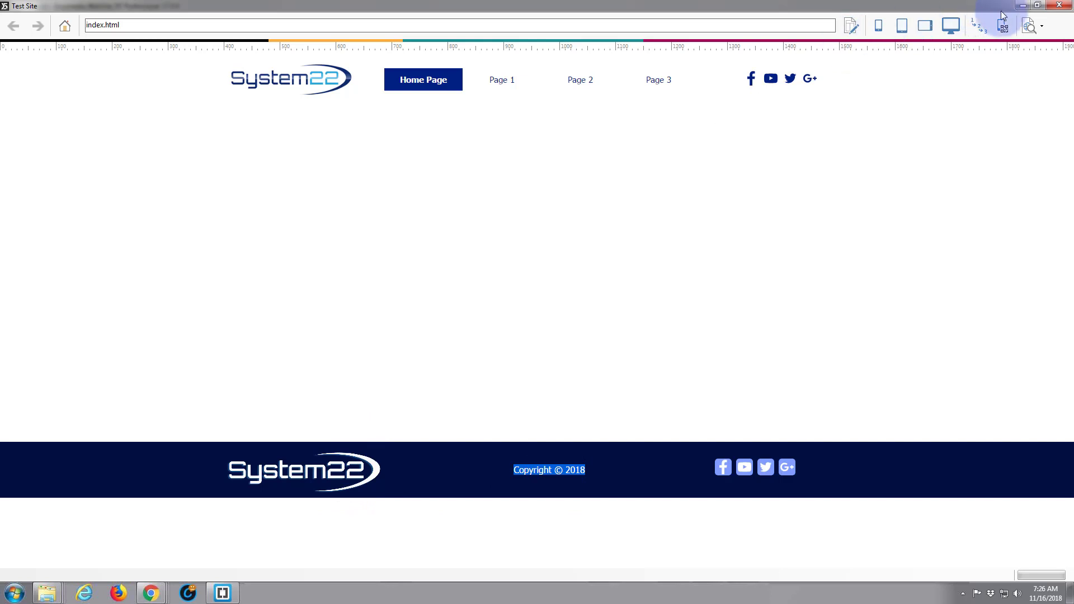
click(1059, 5)
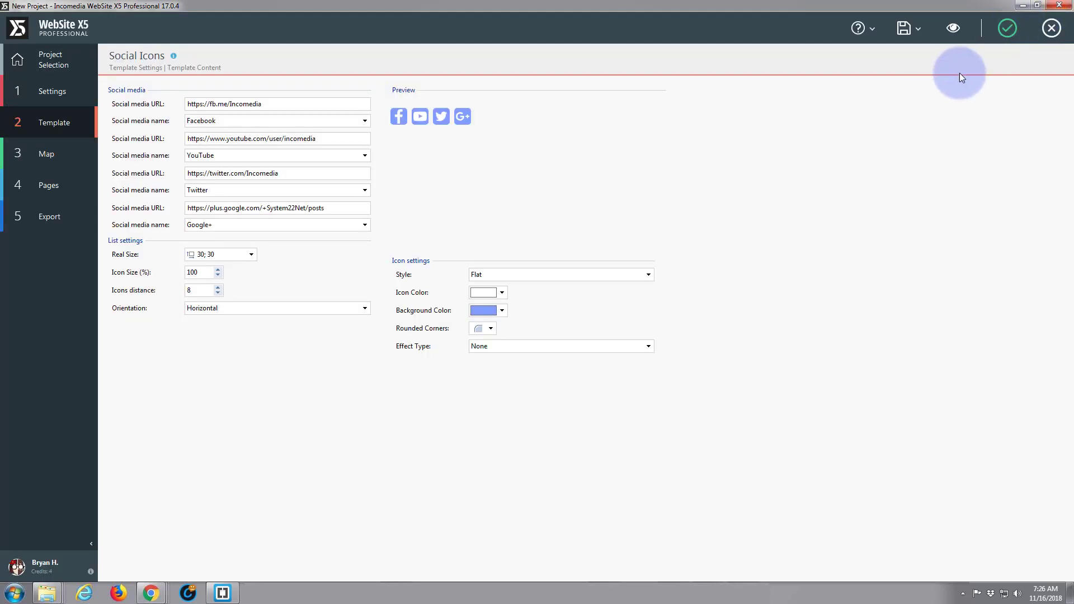
Apply the social icon settings and lower the footer's Social Icons object to position 830, 38
click(1006, 39)
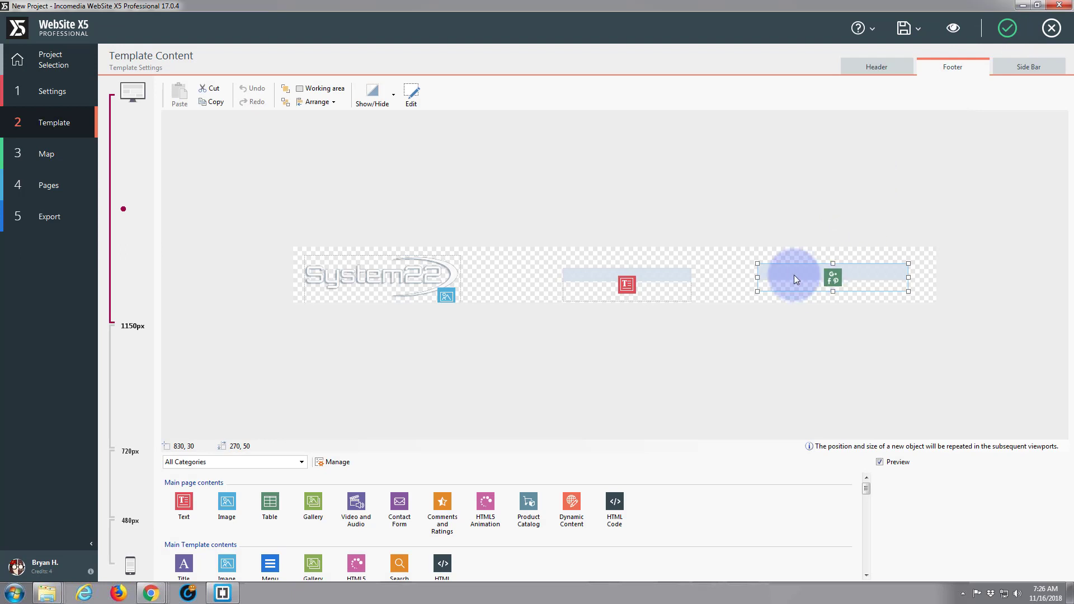
drag(794, 276, 785, 277)
key(Up)
key(Up)
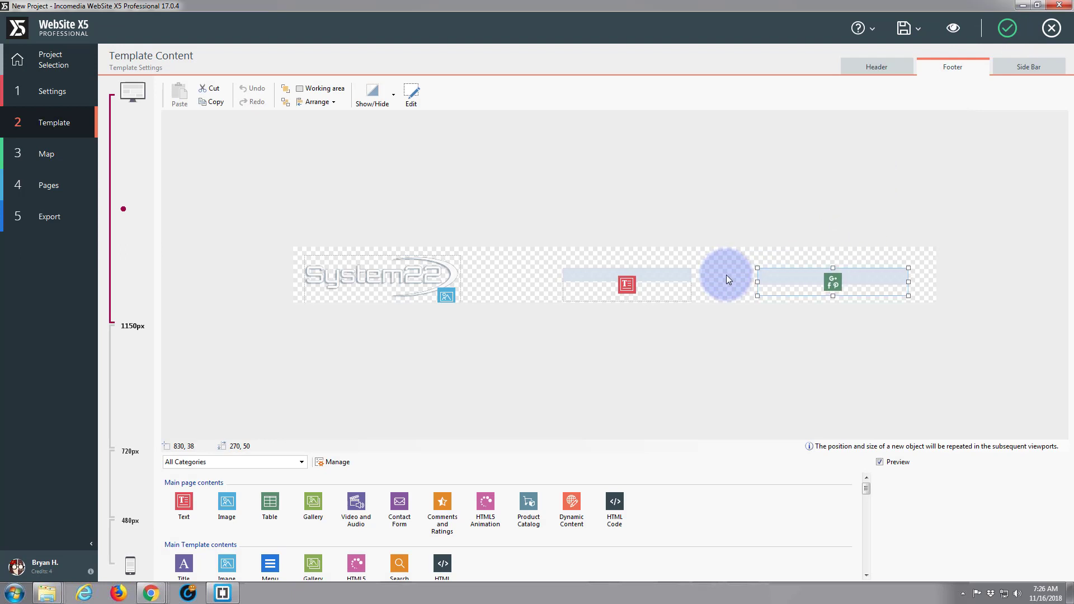
Move the footer's copyright text object to position 482, 40 and the logo image to position 20, 11
click(624, 280)
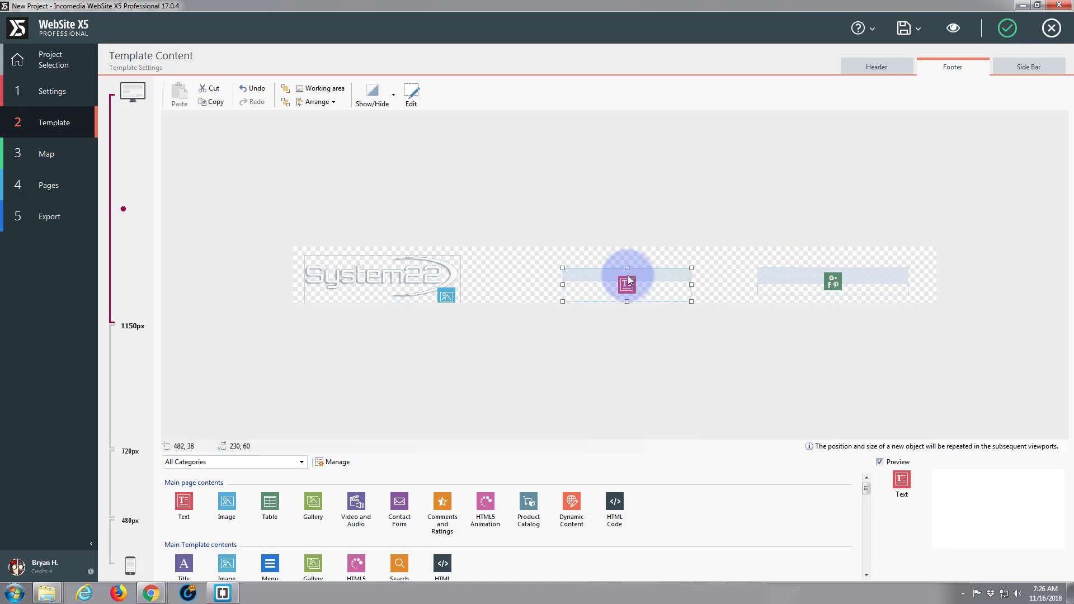
click(408, 272)
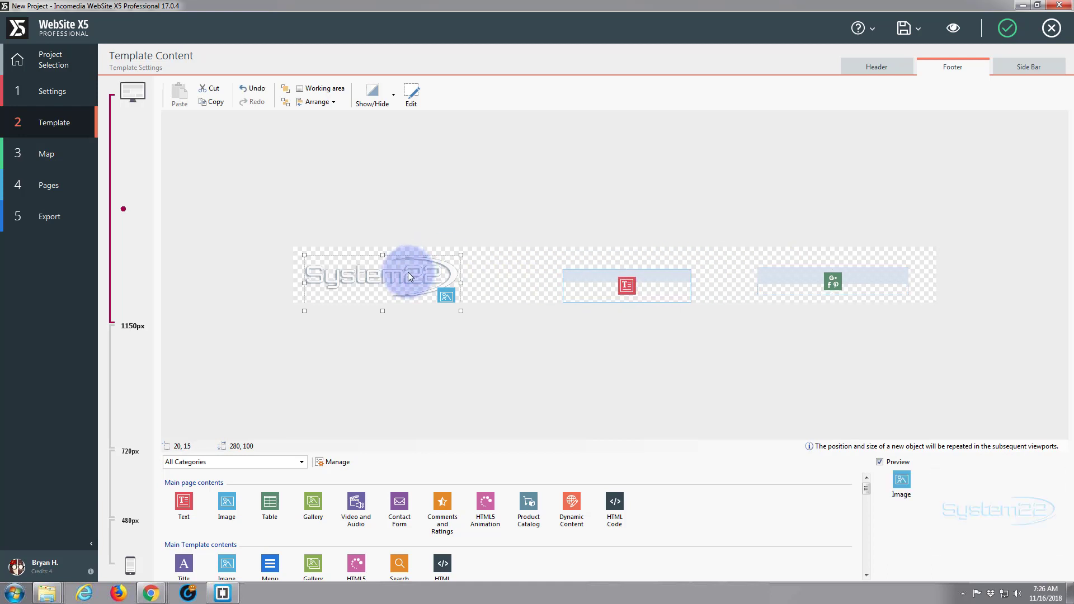
key(Up)
key(Up)
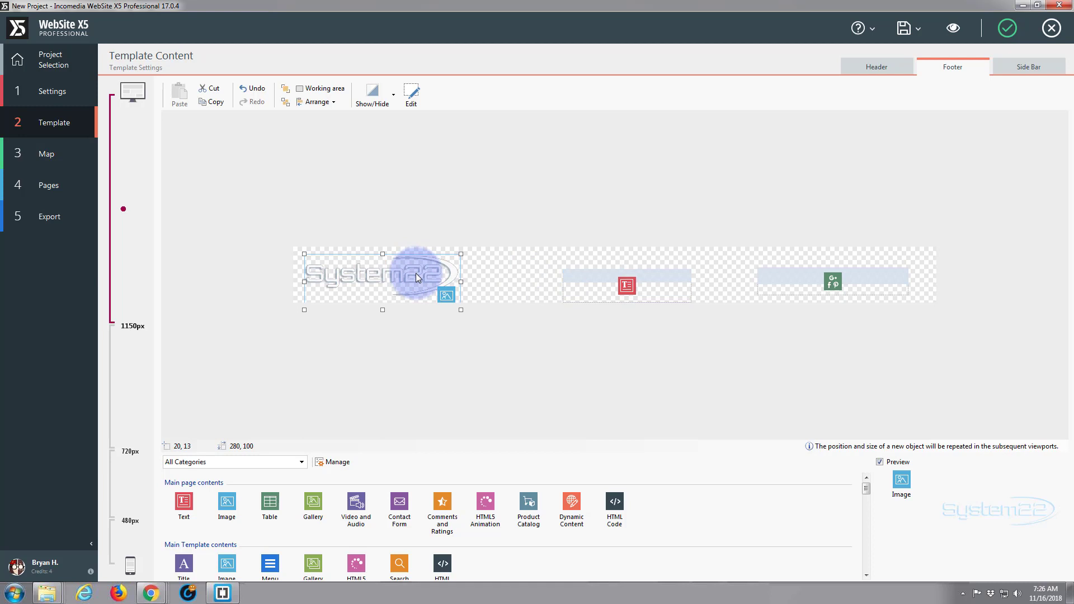
key(Up)
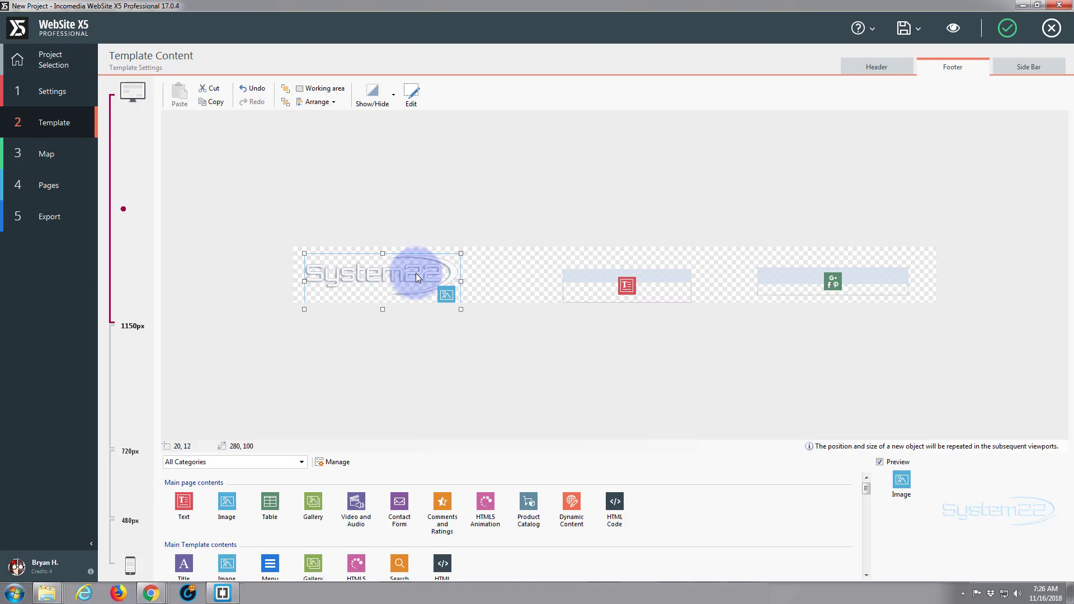
key(Up)
key(Up)
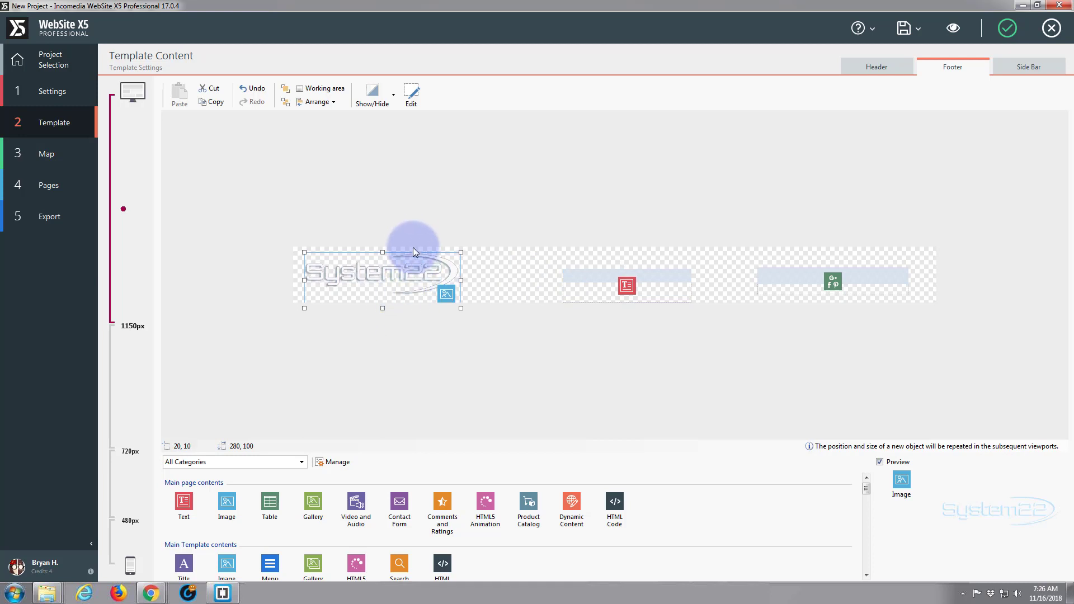
key(Down)
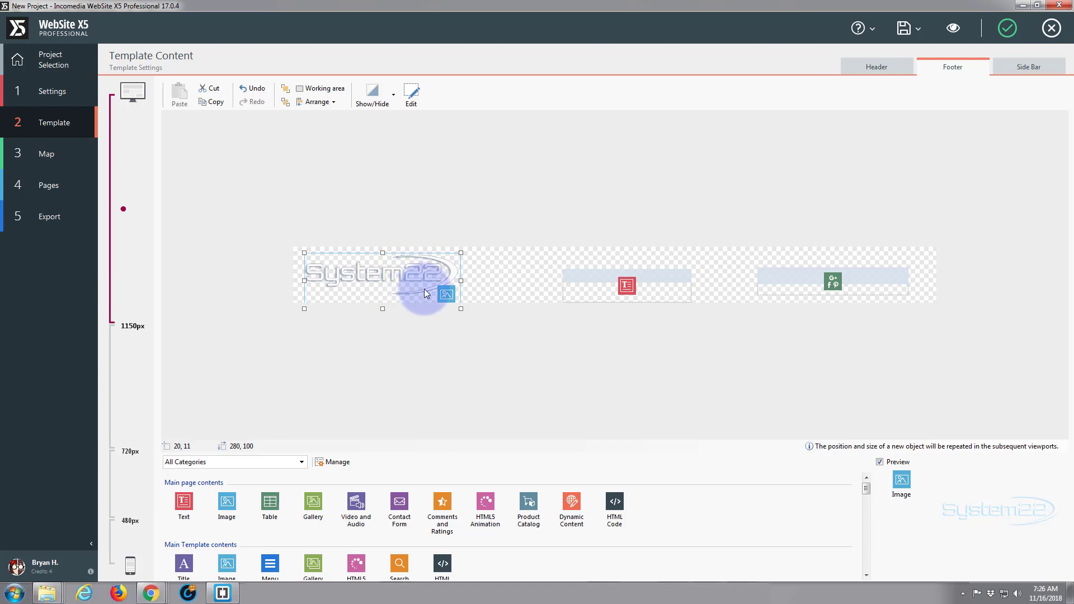
Set the colour of the footer's "Copyright © 2018" text to white and apply the change
click(627, 287)
double_click(627, 287)
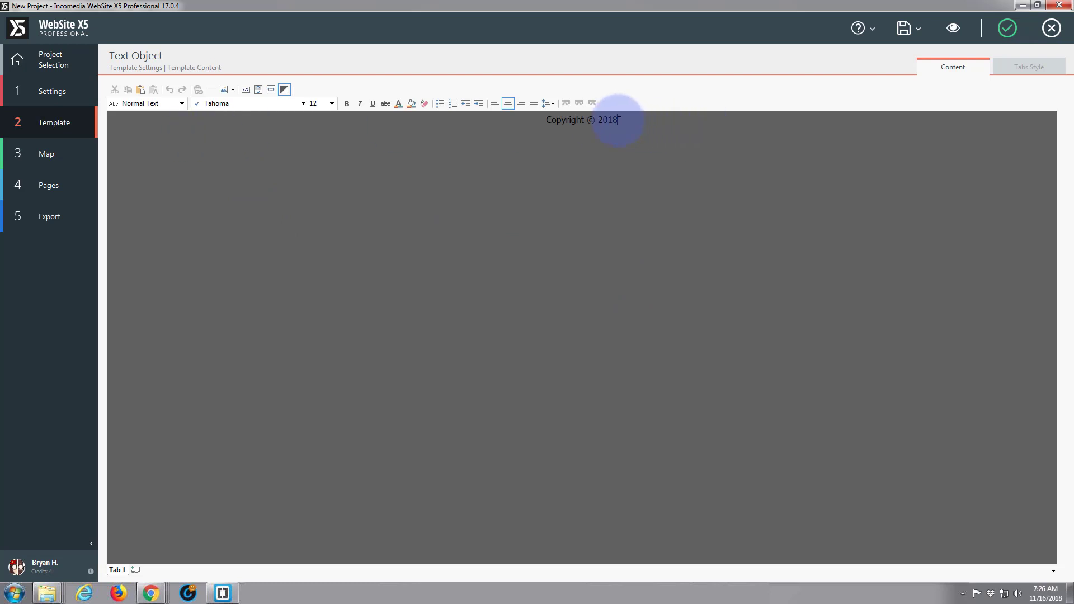
drag(619, 121, 415, 132)
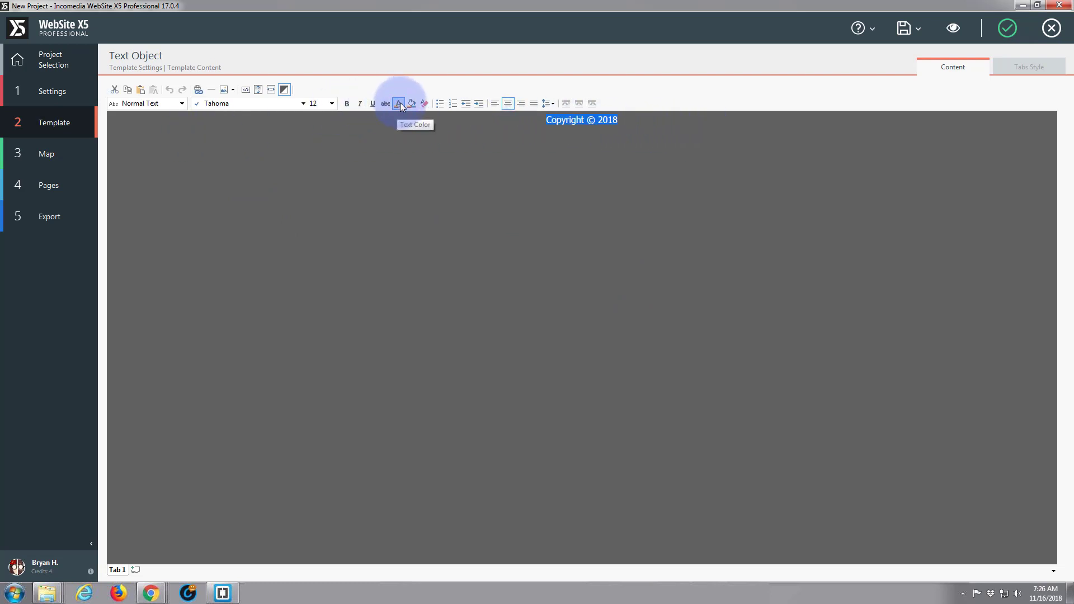
click(401, 106)
click(401, 119)
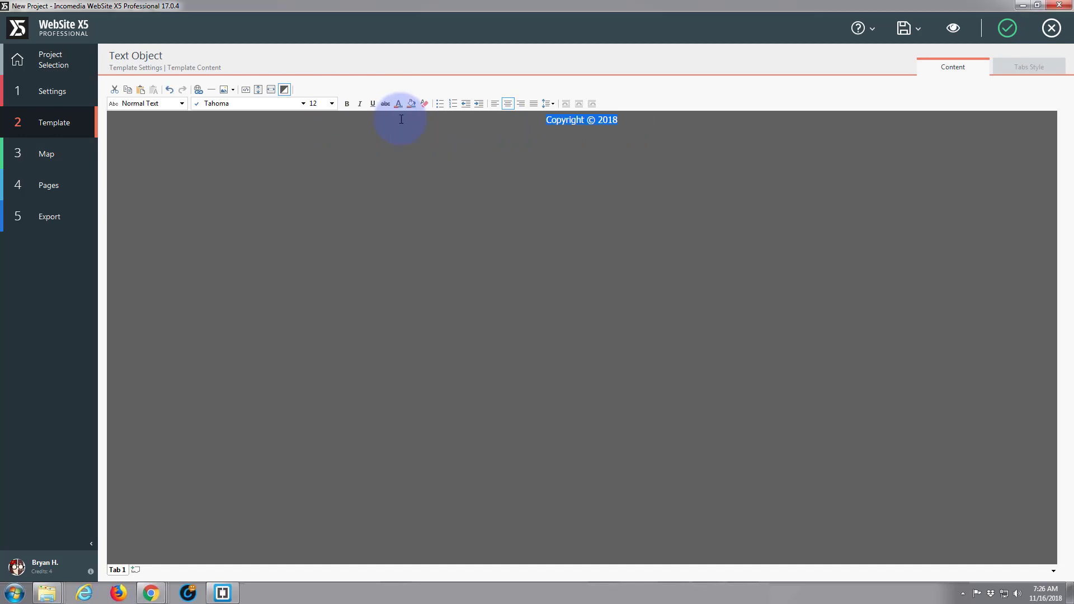
click(1008, 31)
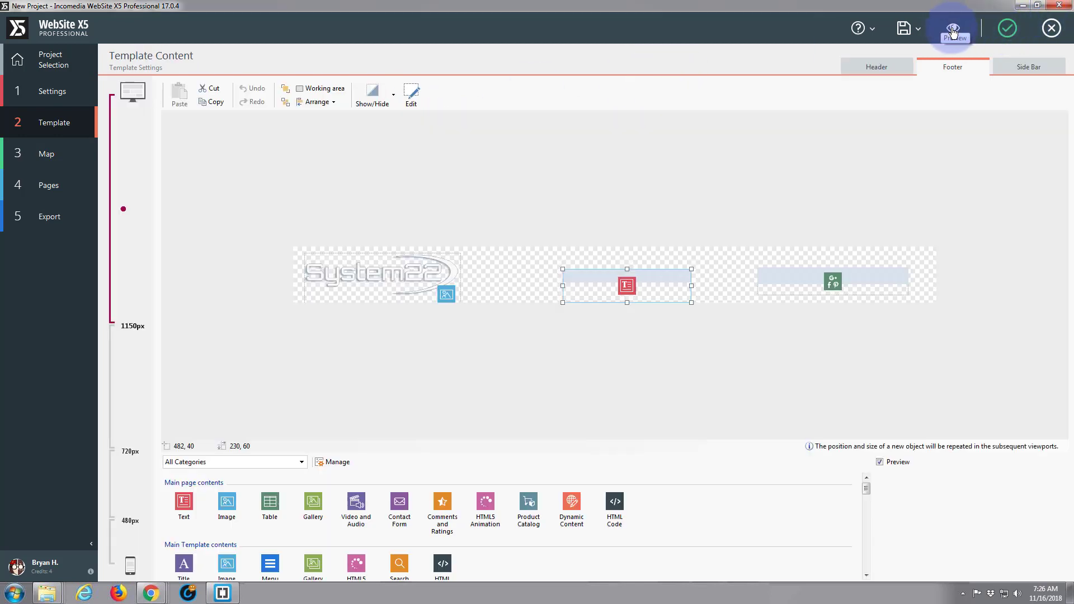
Preview the site and compare its header and footer across the tablet, smartphone and desktop viewports
click(953, 31)
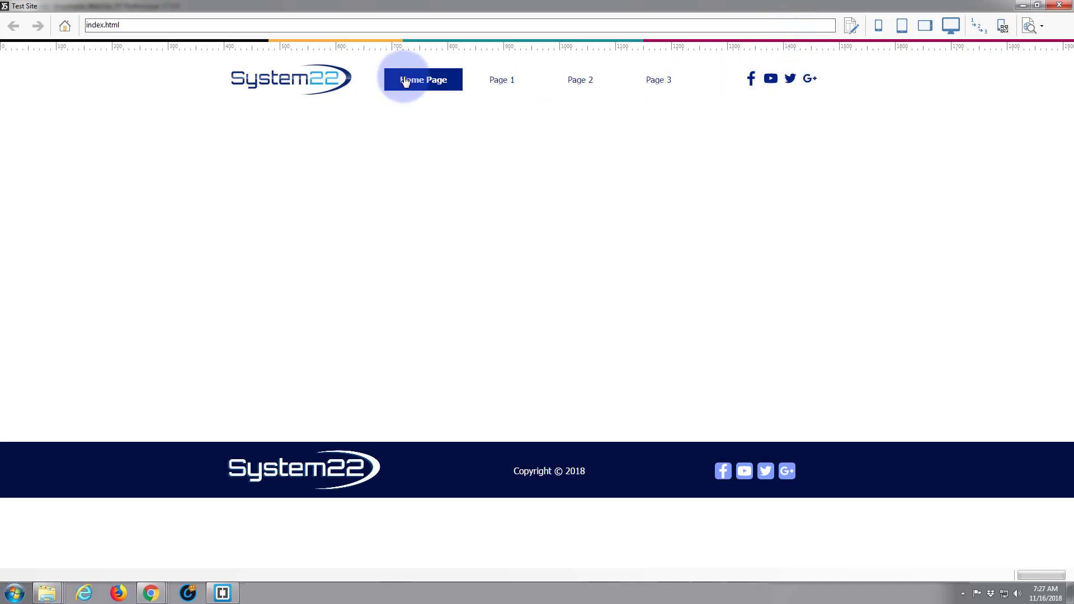
click(902, 26)
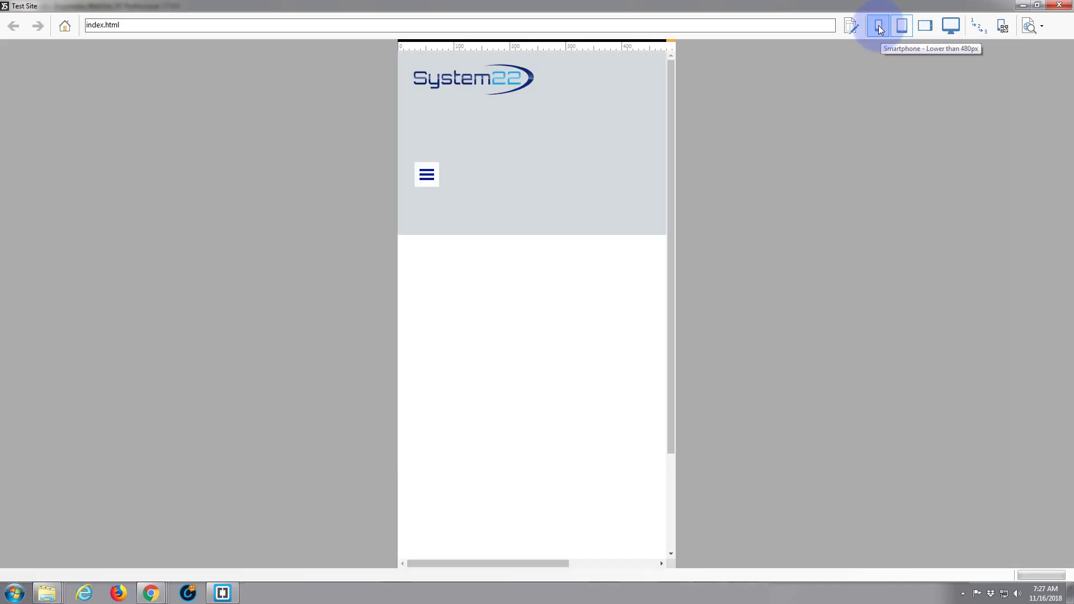
click(878, 25)
click(926, 28)
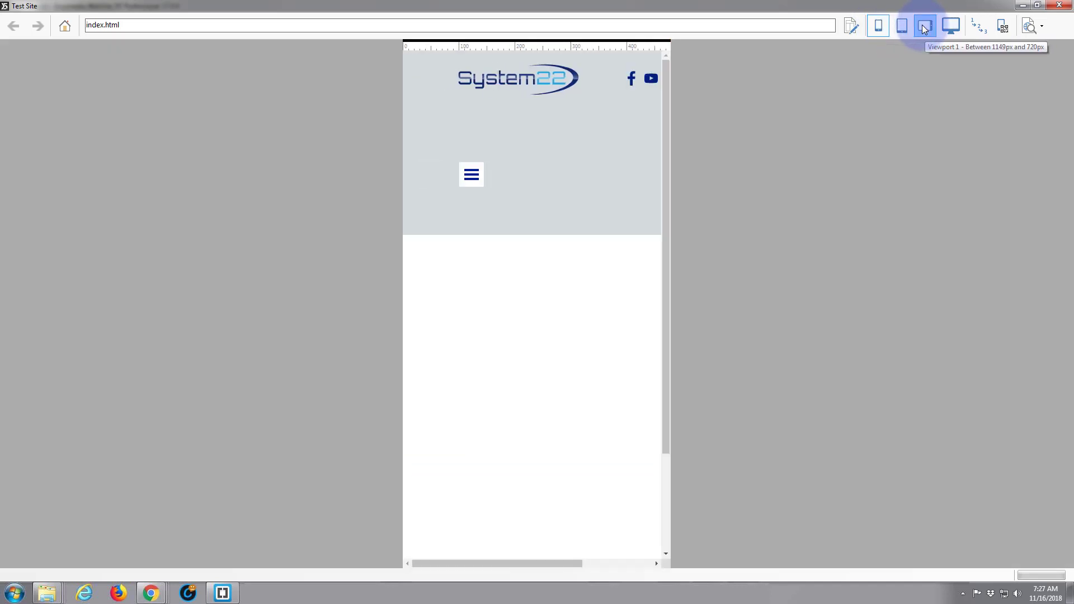
click(951, 28)
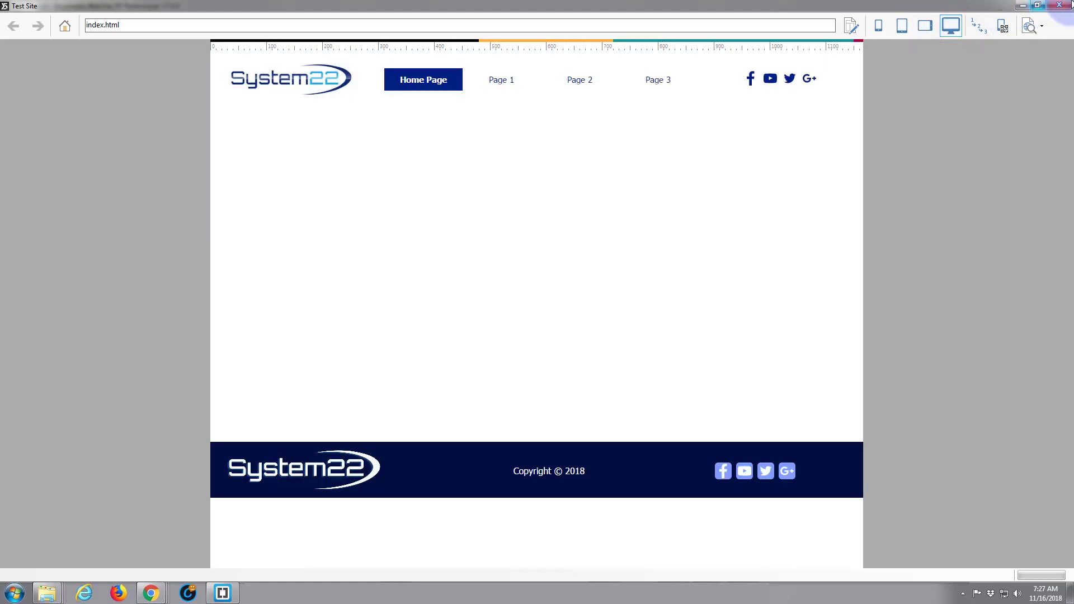
click(1066, 4)
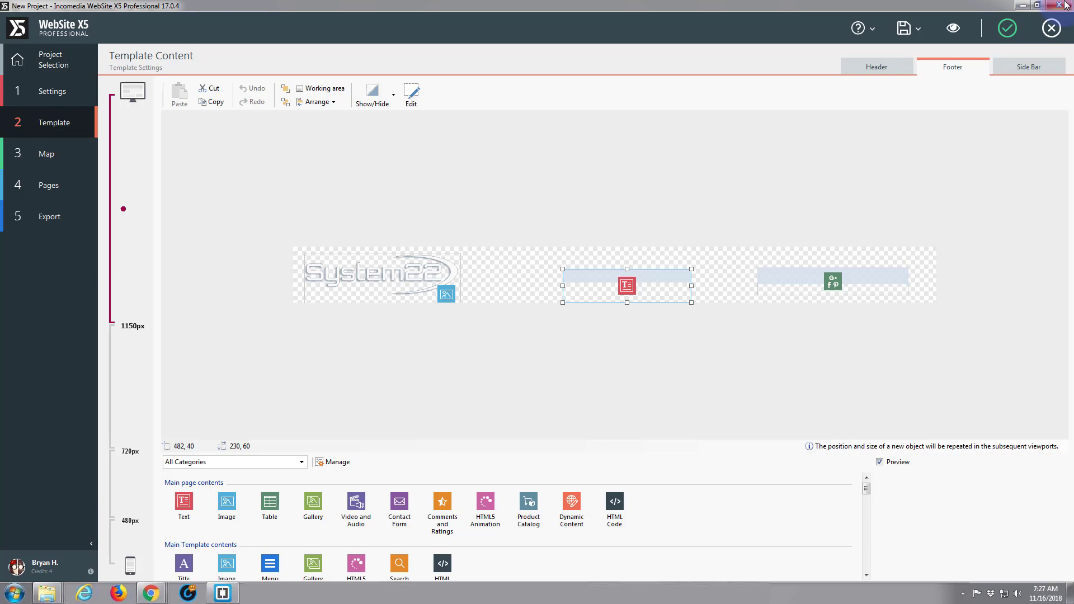
Check the footer layout in the 1150 to 720px viewport and apply the template content changes
click(123, 390)
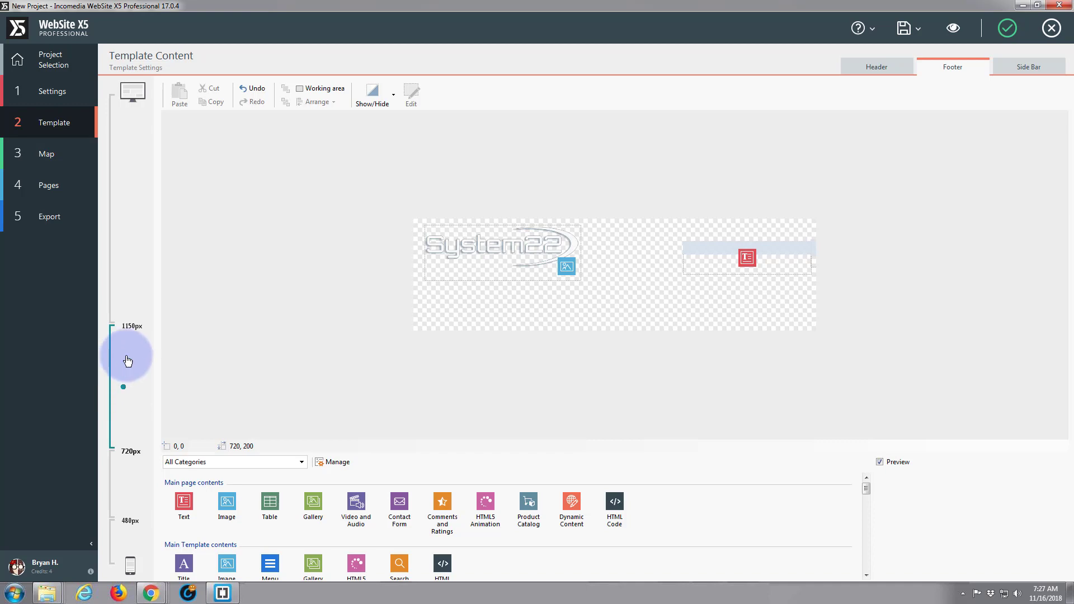
click(123, 208)
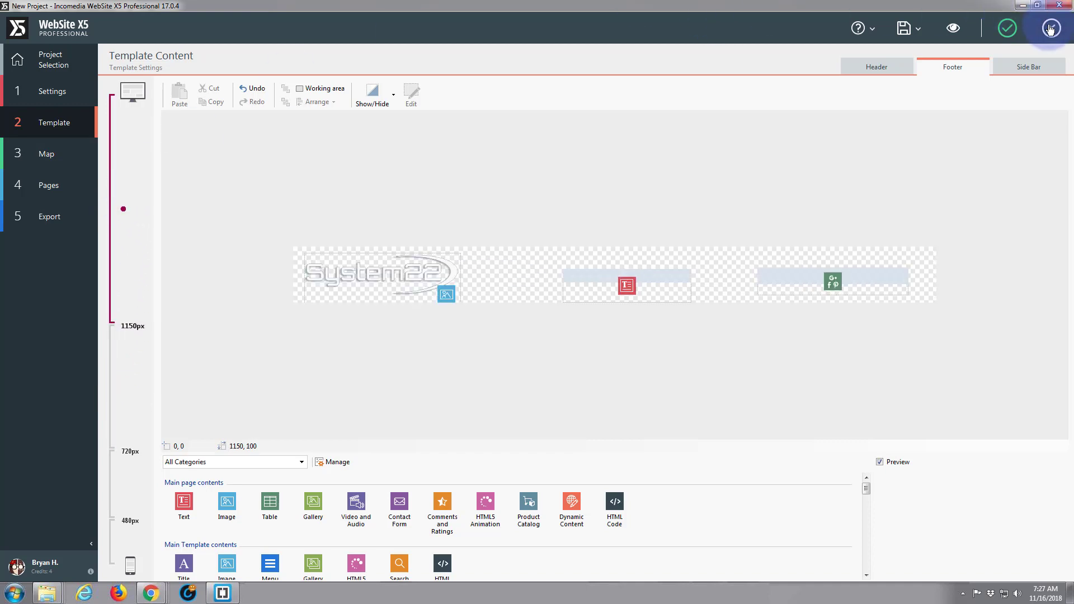
click(1008, 29)
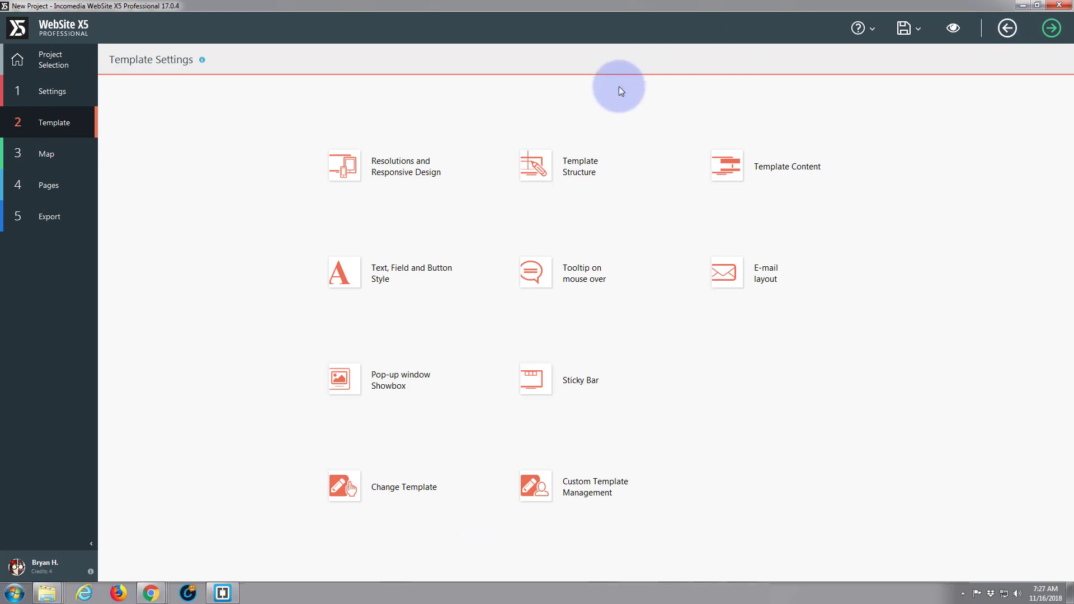
Examine the header layout in the template content for the 1150 to 720px viewport, and leave without applying changes
click(722, 168)
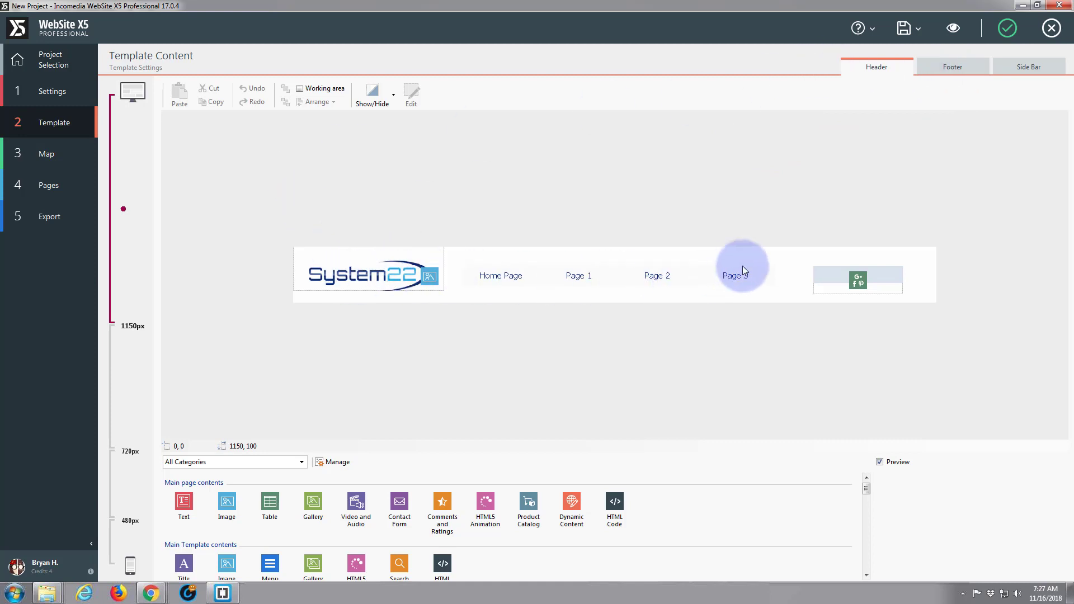
click(124, 388)
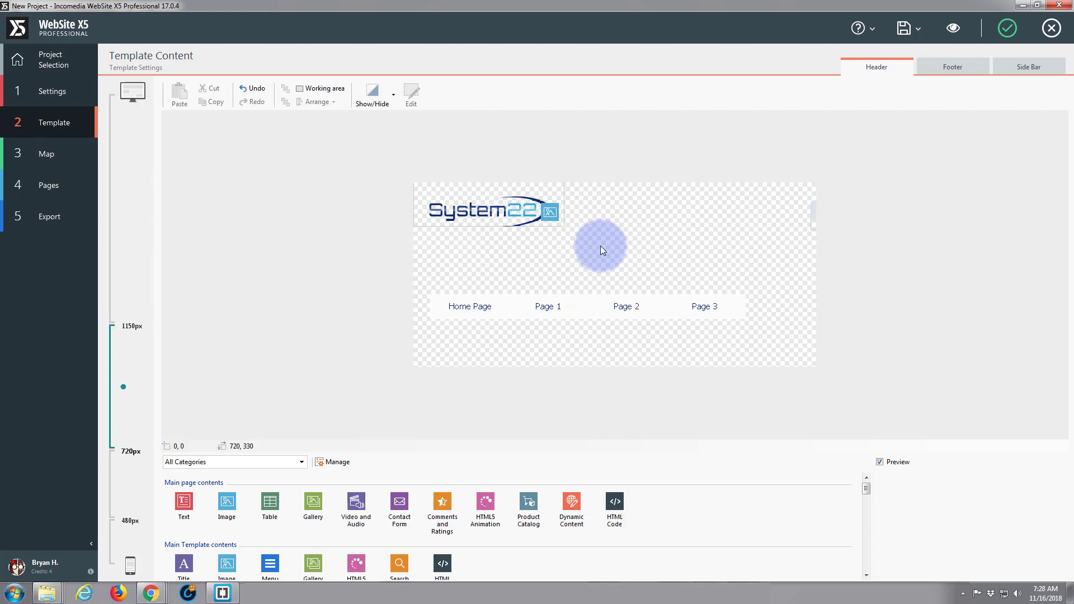
click(1051, 28)
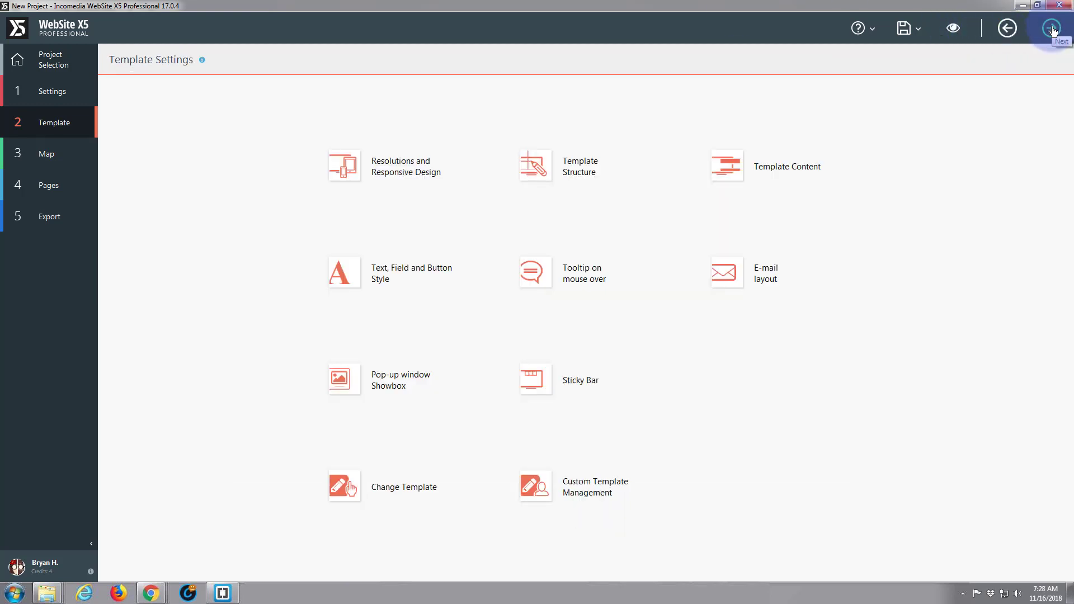
In the template structure's 1150 to 720px viewport, set the Header Background height to 100
click(540, 167)
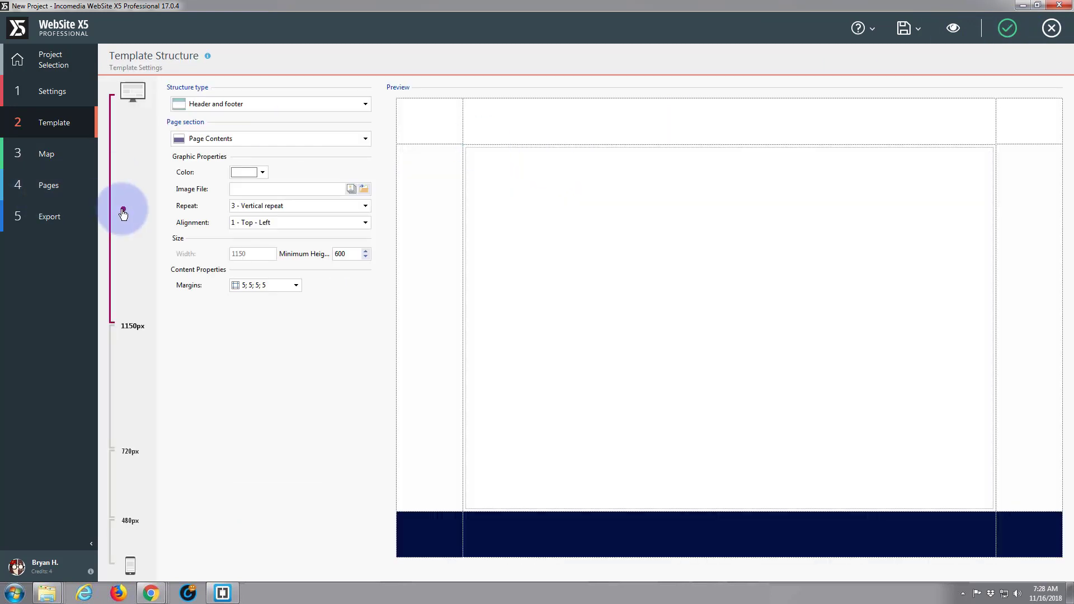
click(124, 390)
click(725, 163)
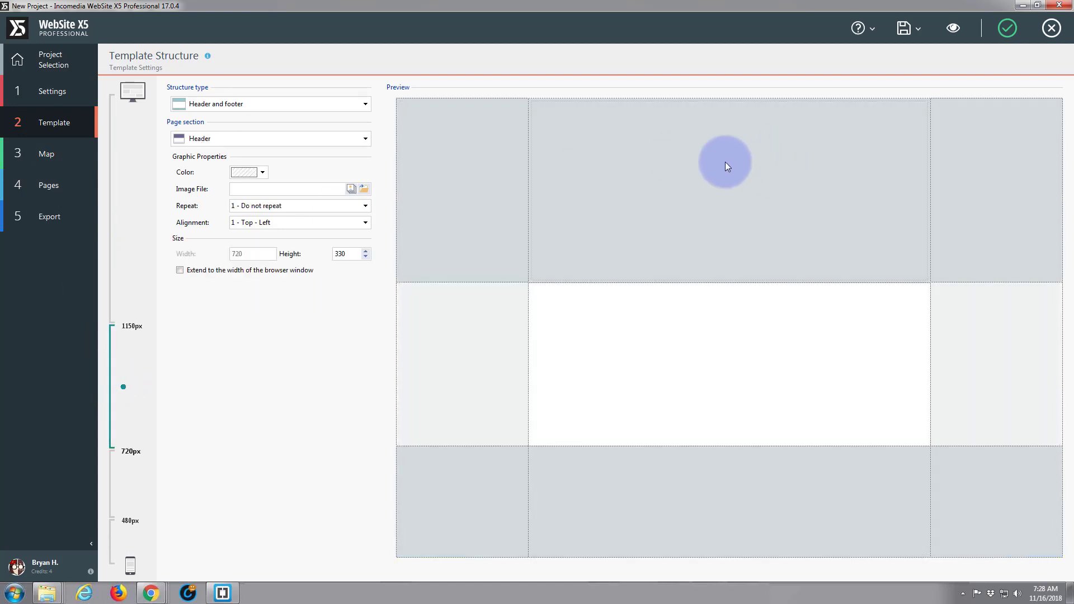
click(466, 173)
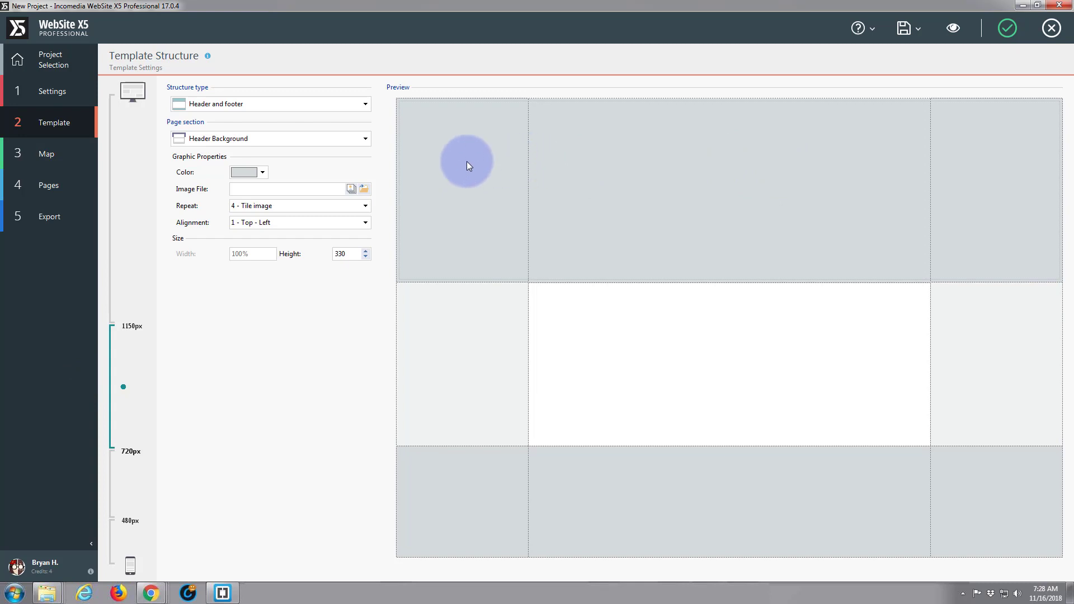
double_click(339, 253)
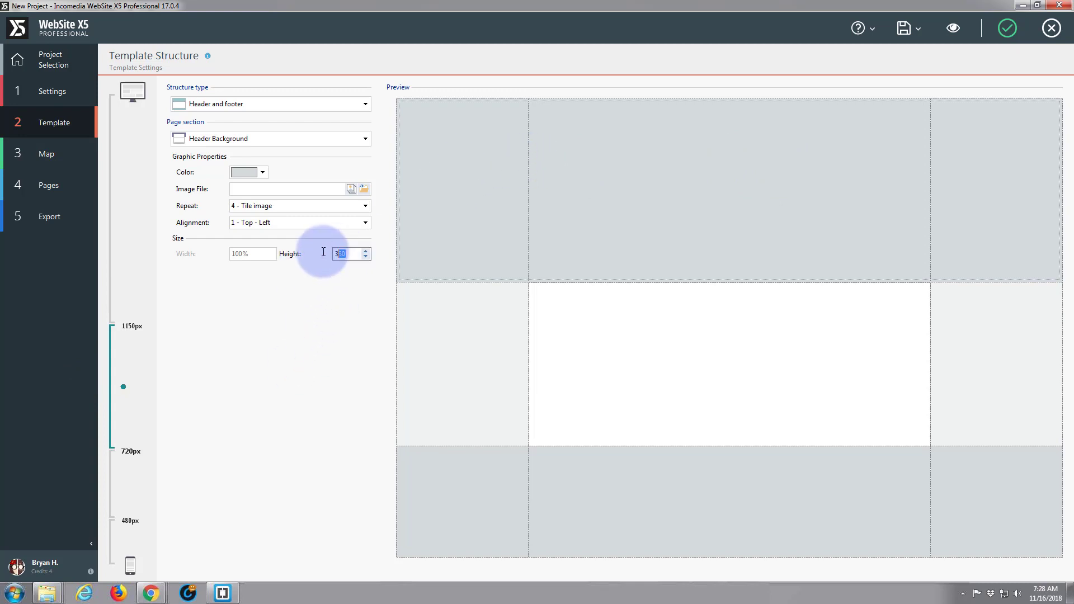
text(100)
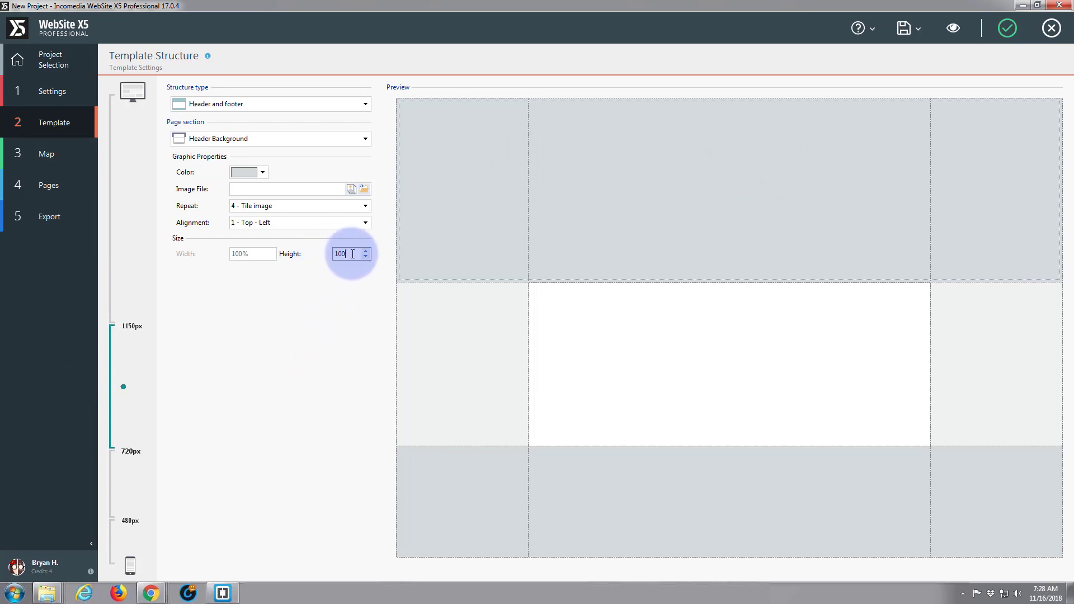
Set the Header section's height to 100 in the same viewport
click(681, 200)
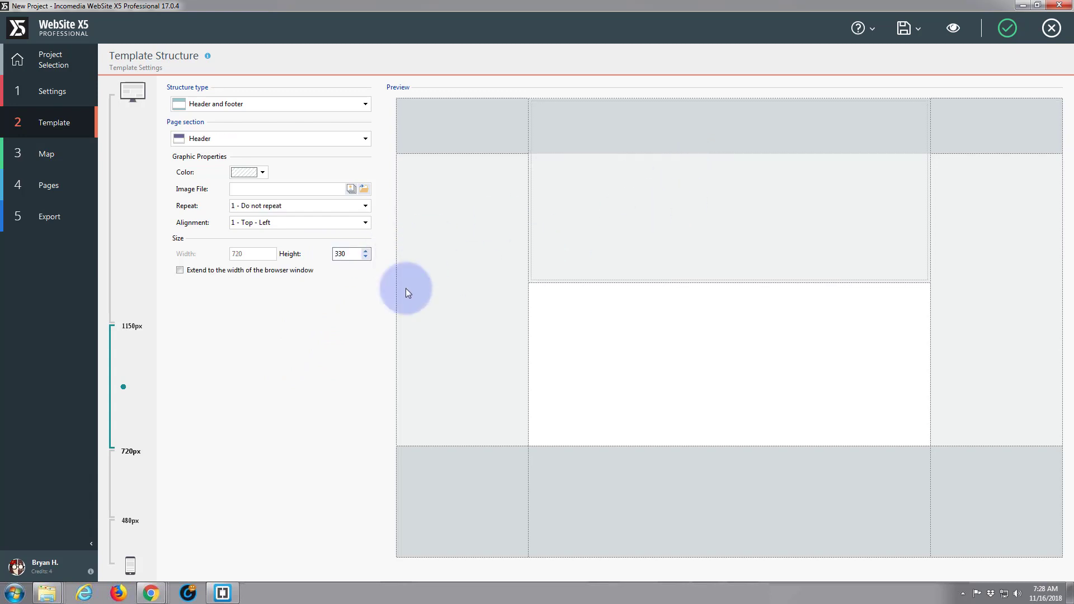
double_click(340, 253)
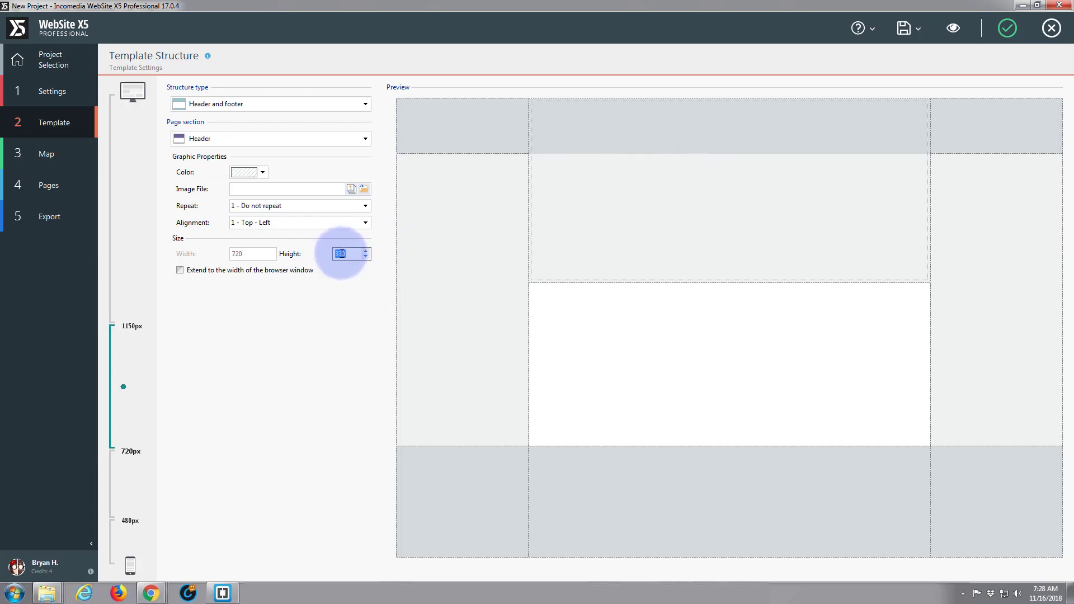
text(100)
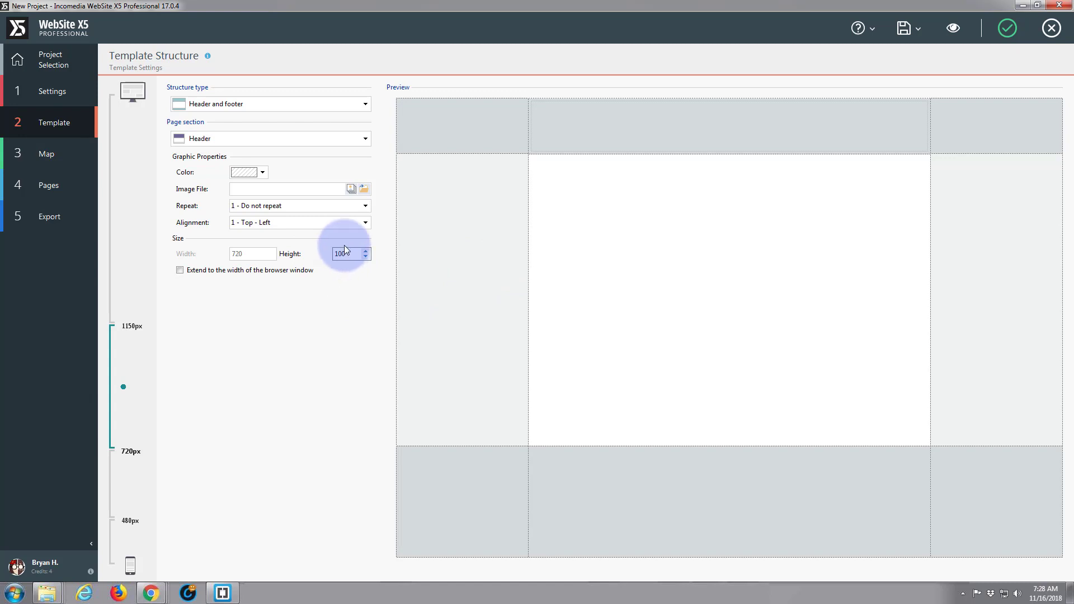
Set the Header Background and the Page Background colors to white in the 1150 to 720px viewport
click(450, 141)
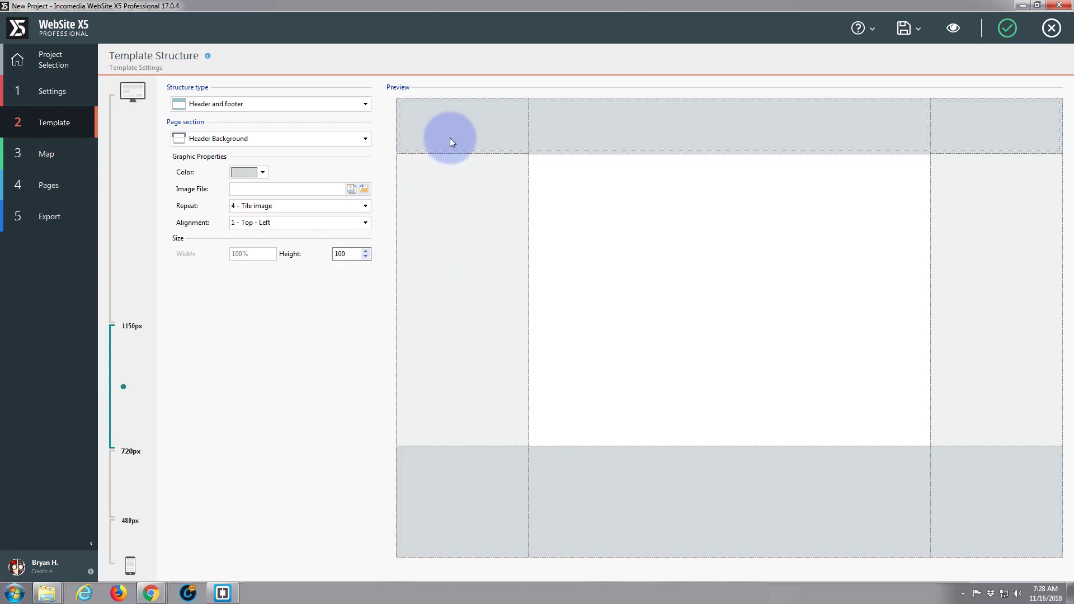
click(254, 173)
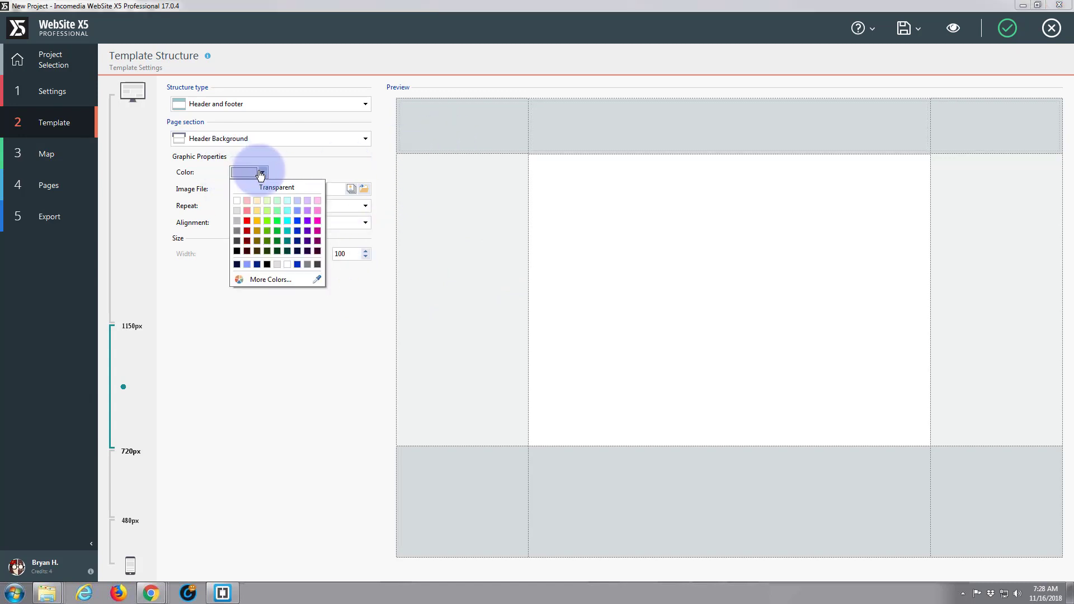
click(236, 201)
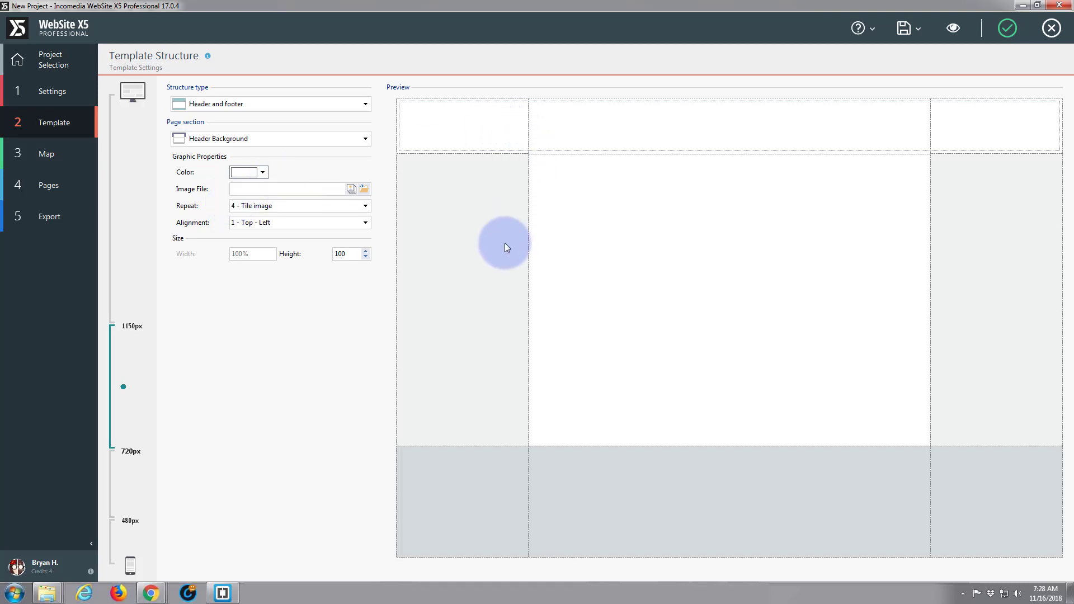
click(480, 292)
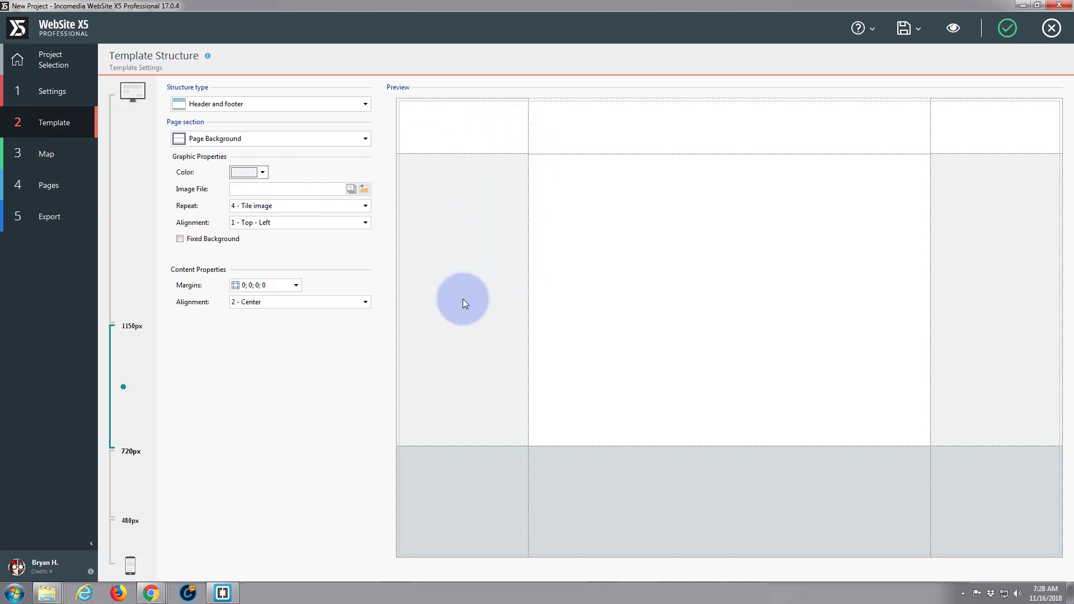
click(262, 172)
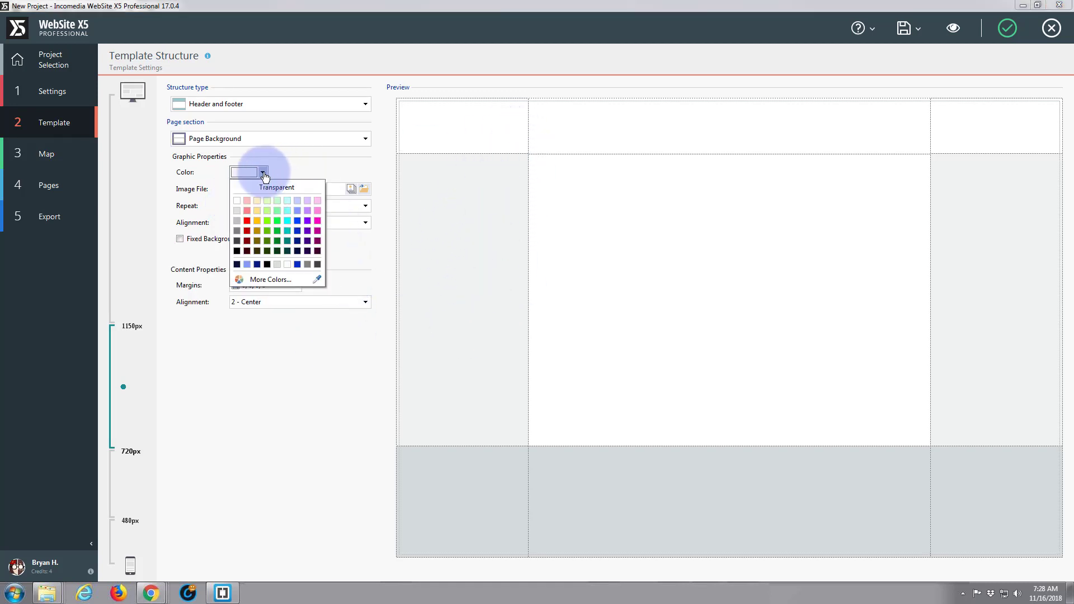
click(239, 200)
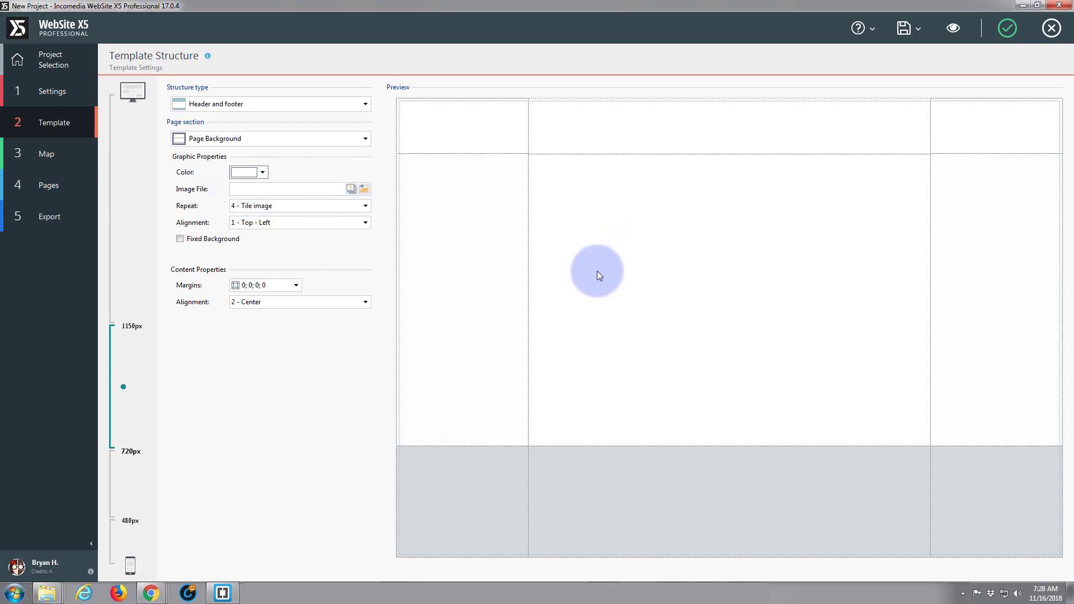
Set the Footer section's height to 100 in the 1150 to 720px viewport
click(636, 501)
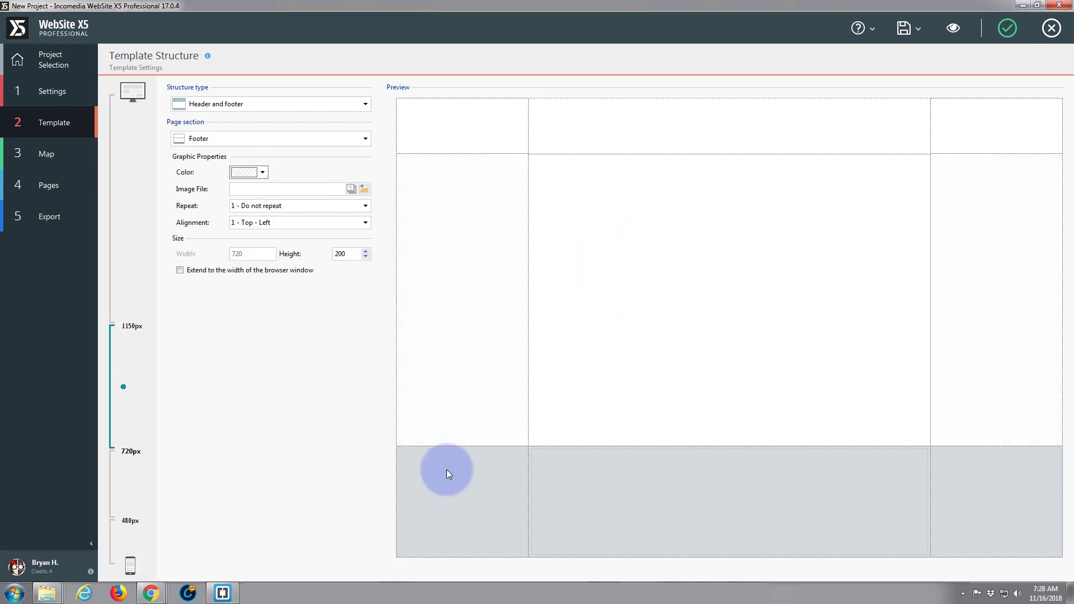
double_click(343, 254)
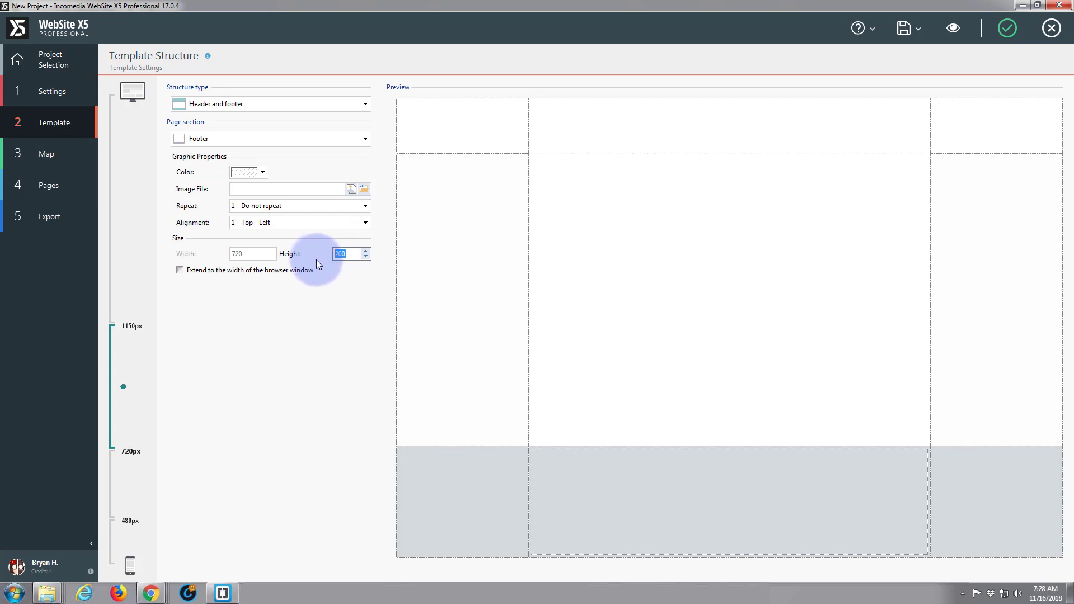
text(100)
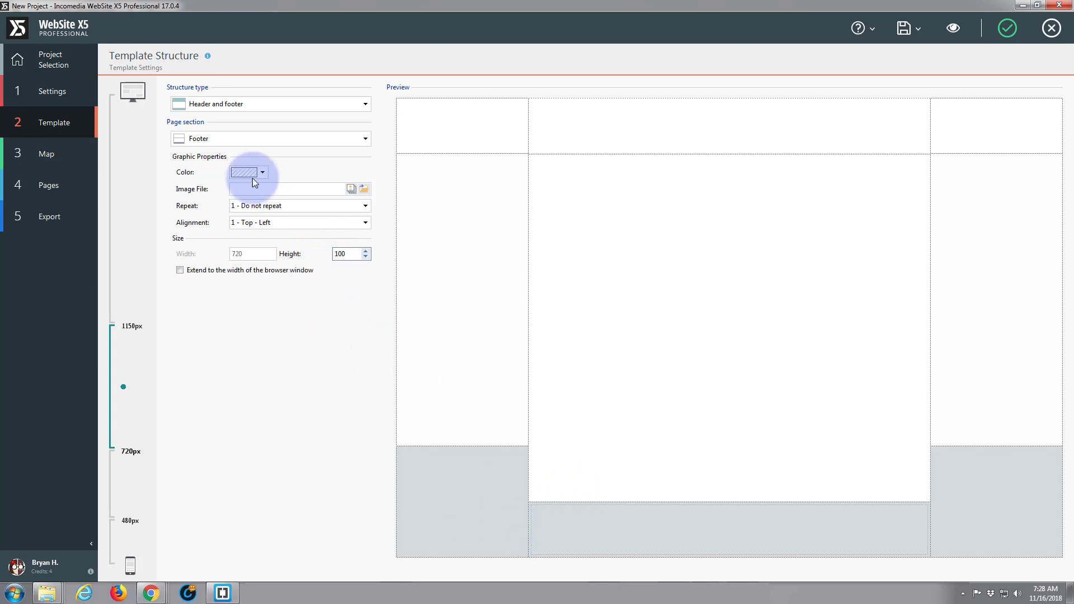
Give the Footer Background a height of 100 and a dark navy blue color in the 1150 to 720px viewport
click(451, 529)
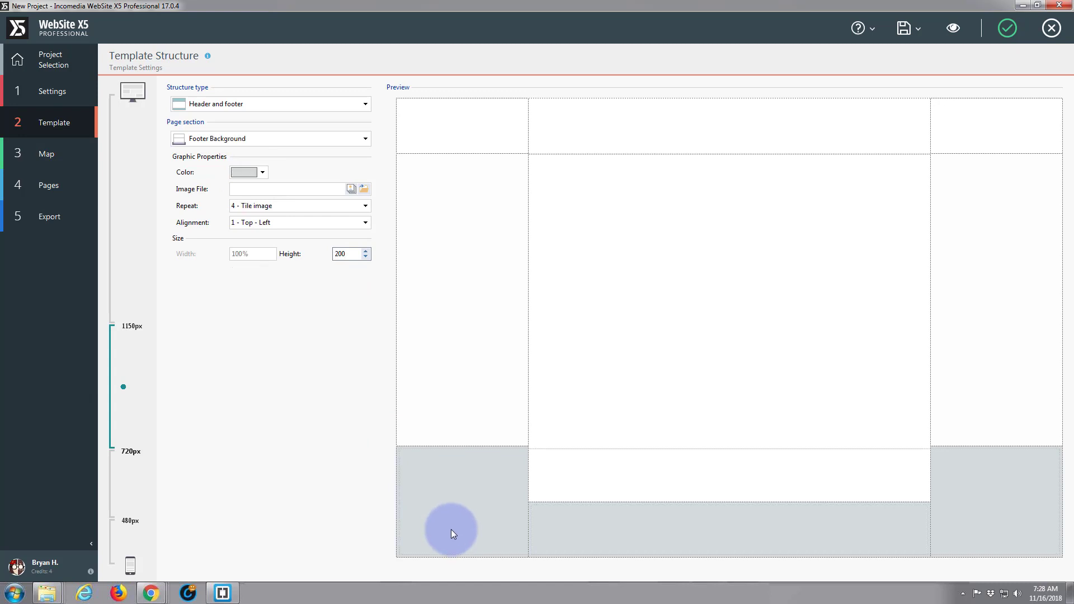
double_click(349, 253)
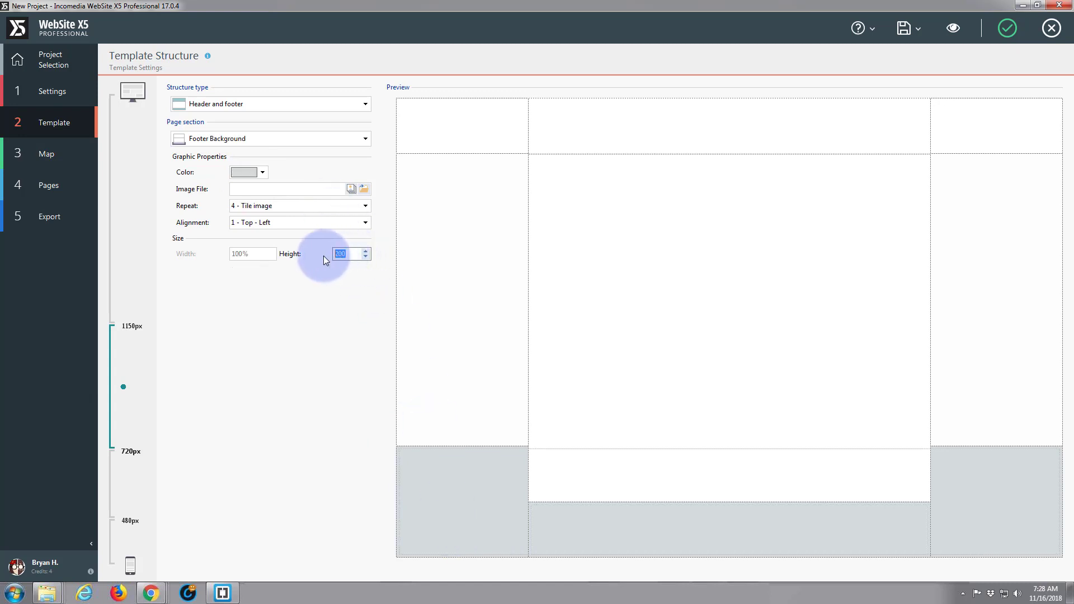
text(100)
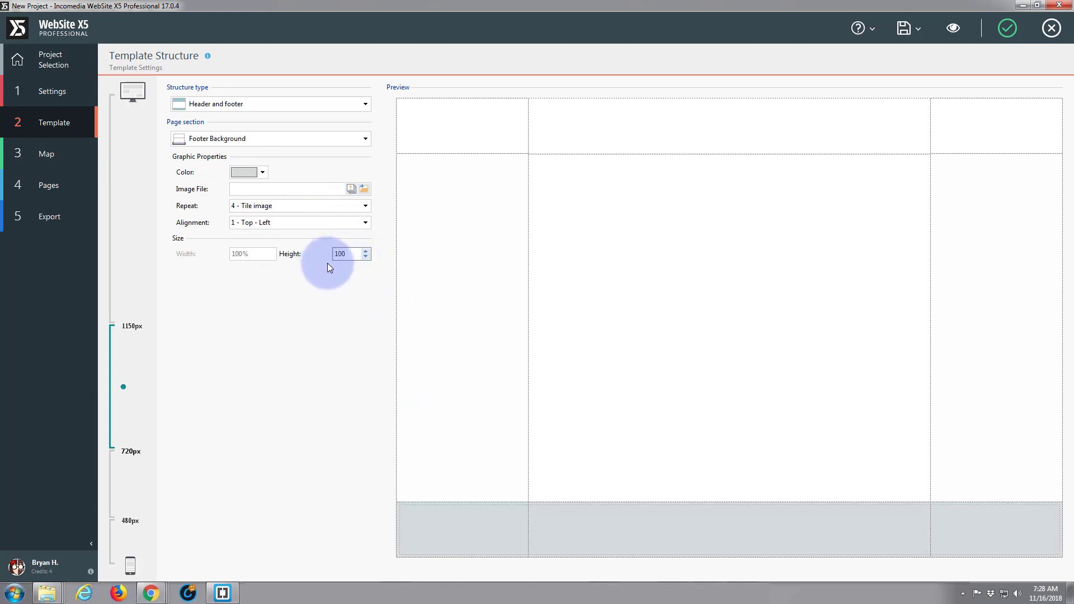
click(262, 173)
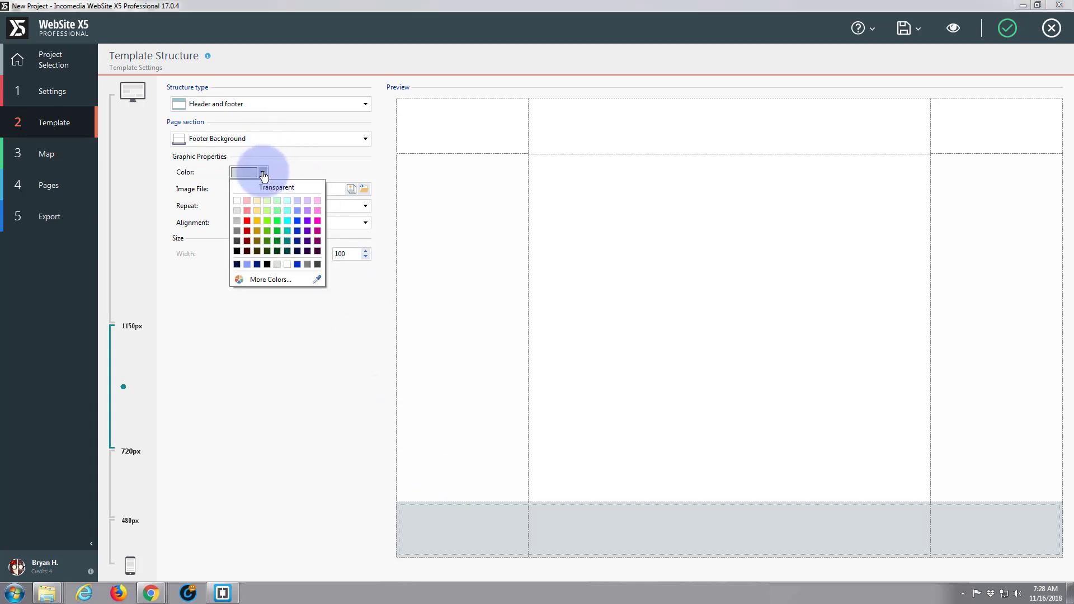
click(297, 252)
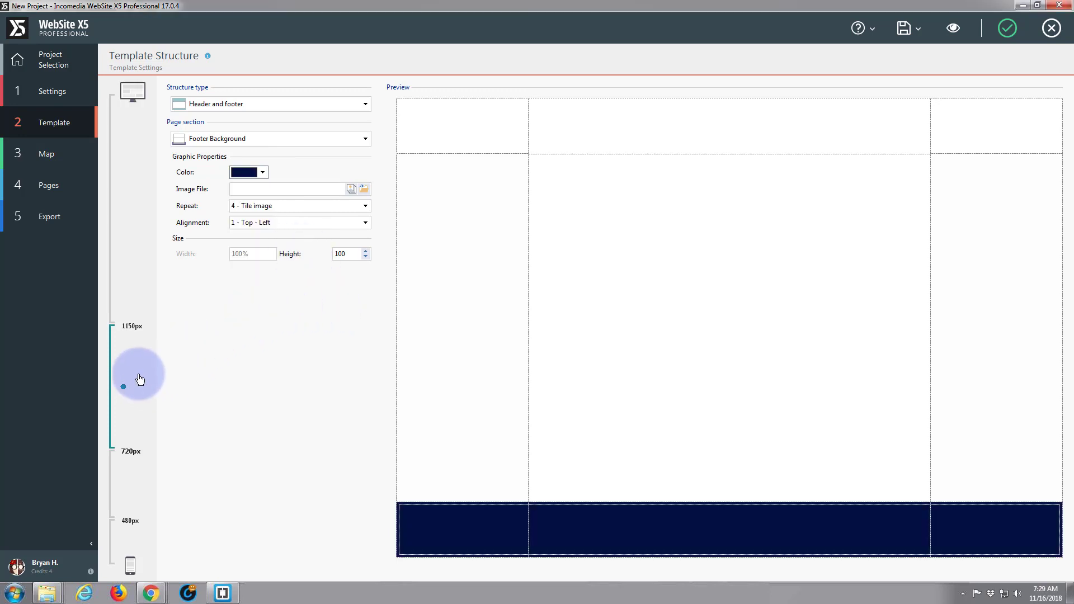
In the 720 to 480px viewport, set the Header section's height to 100
click(122, 487)
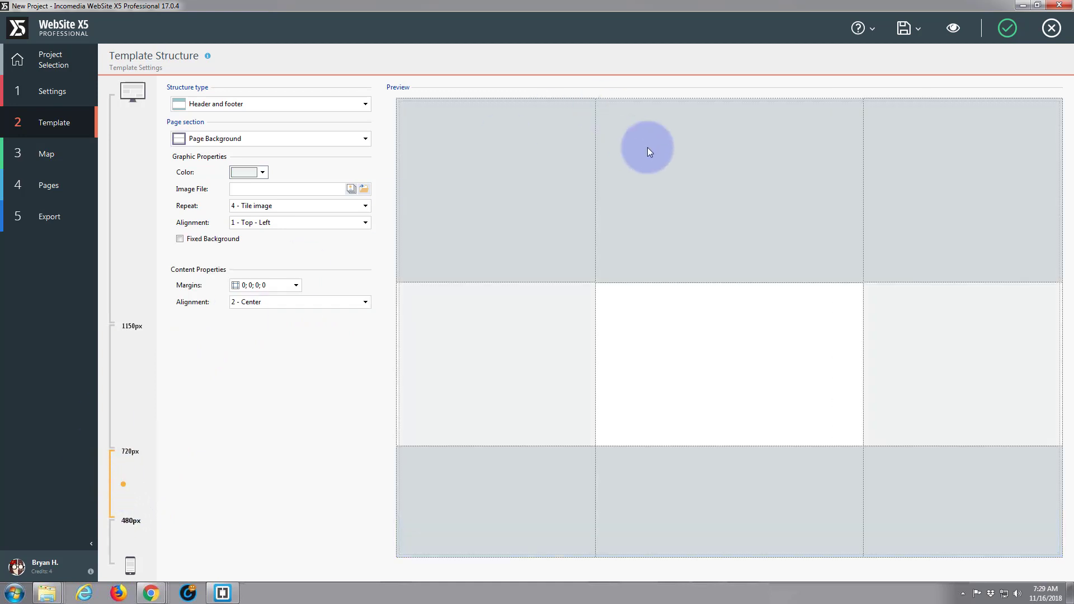
click(666, 150)
drag(347, 252, 323, 253)
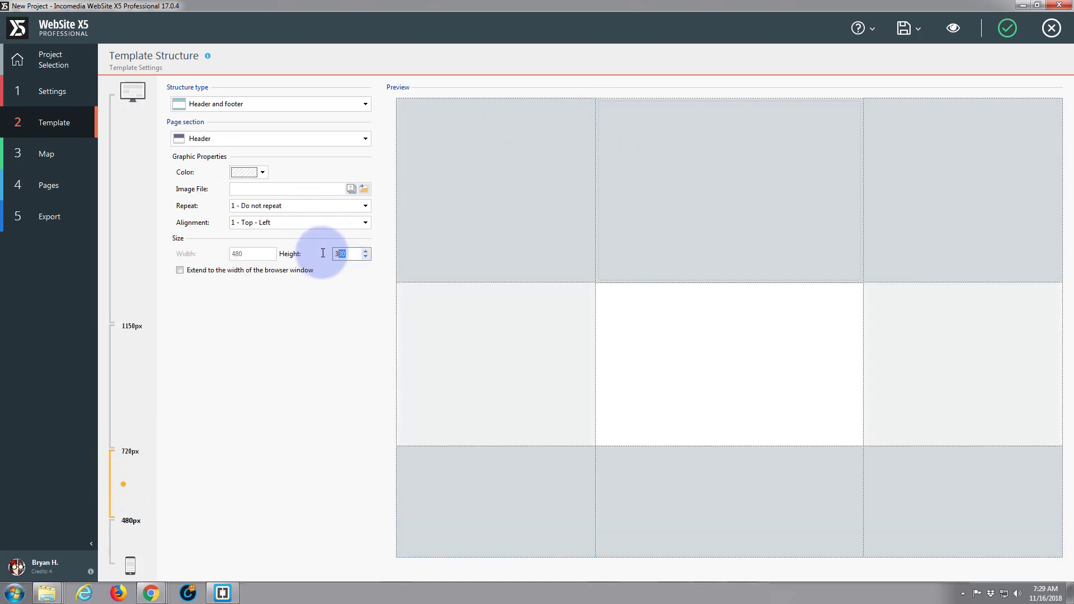
text(100)
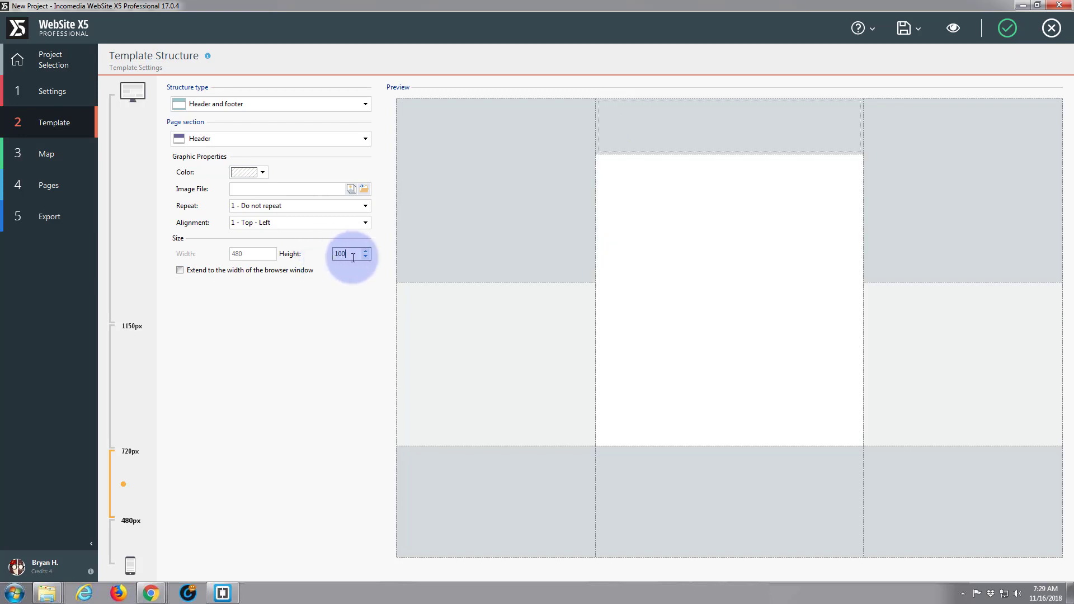
Set the Header Background's height to 100 and its color to white in the 720 to 480px viewport
click(502, 229)
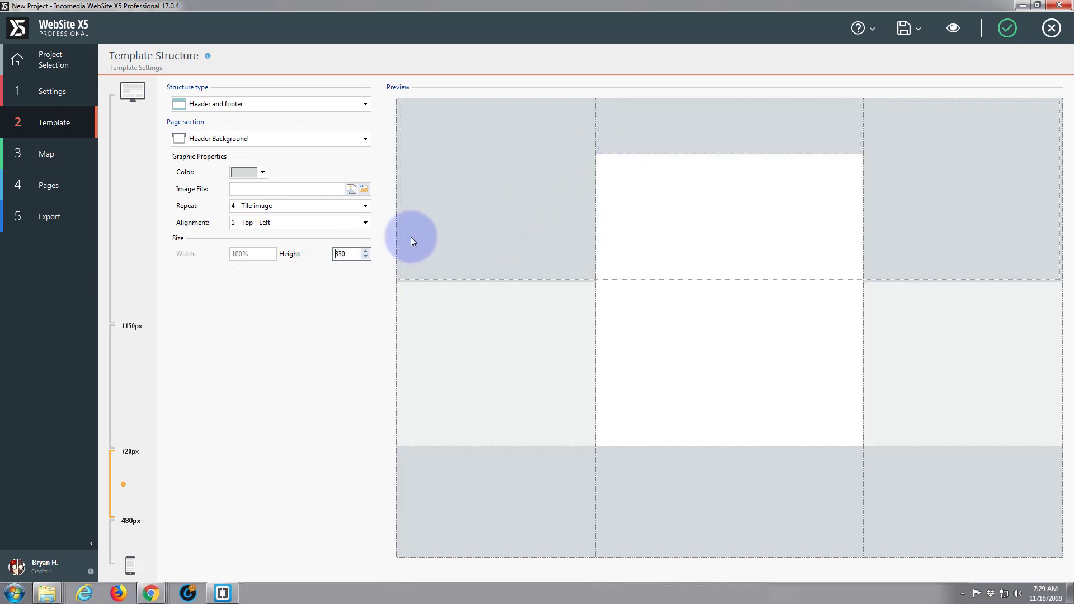
drag(353, 254, 319, 254)
text(1)
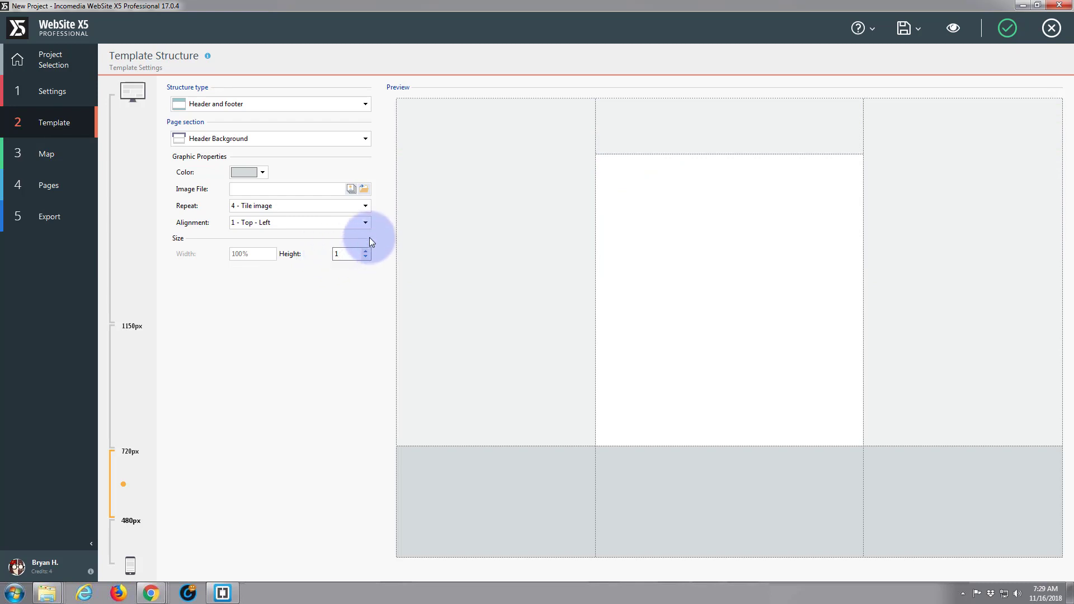
text(100)
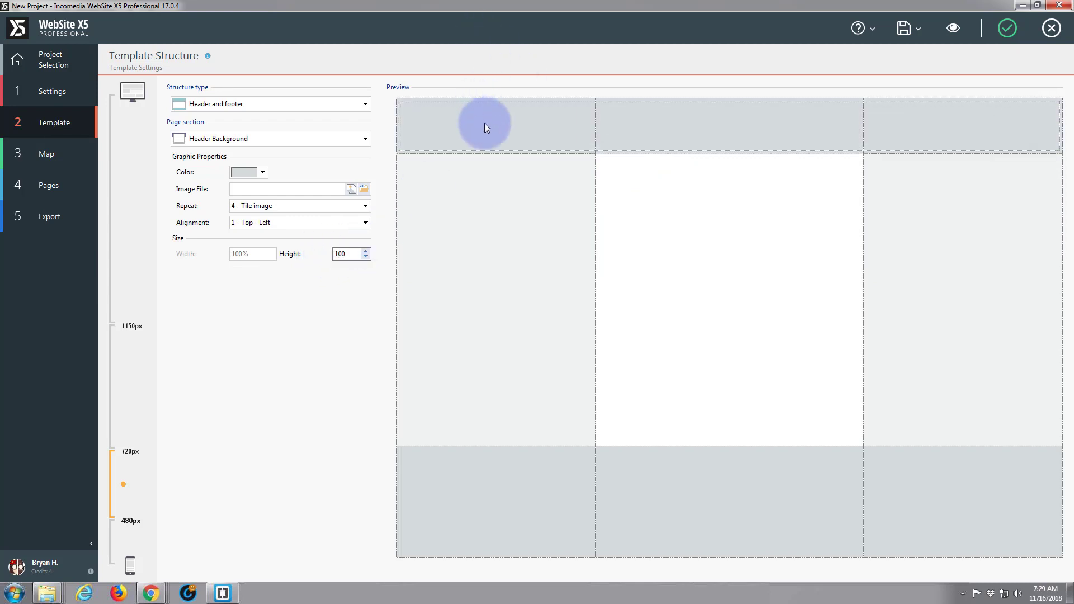
click(260, 172)
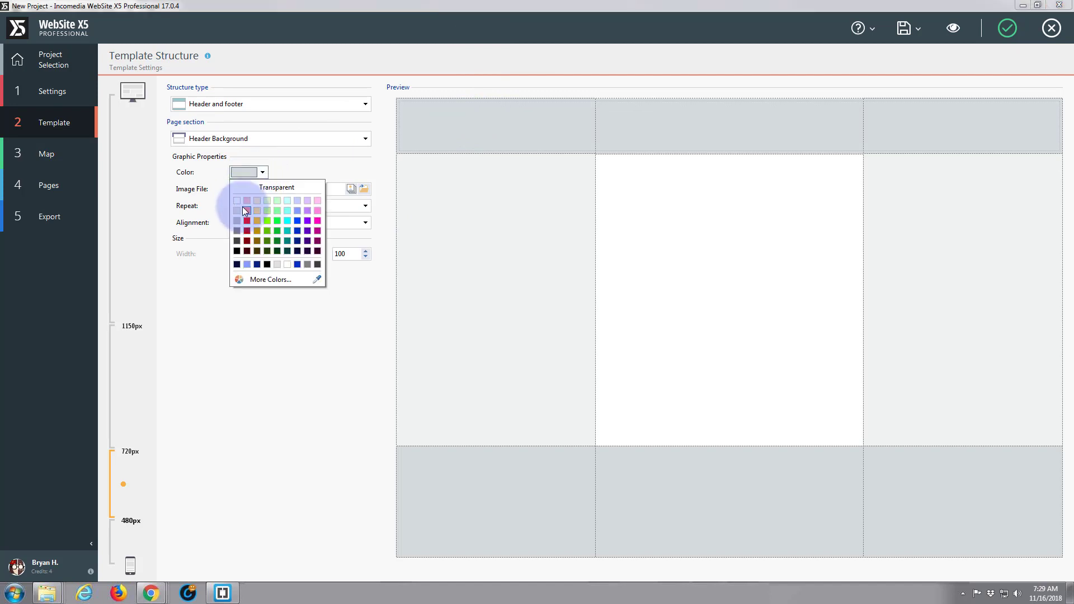
click(240, 204)
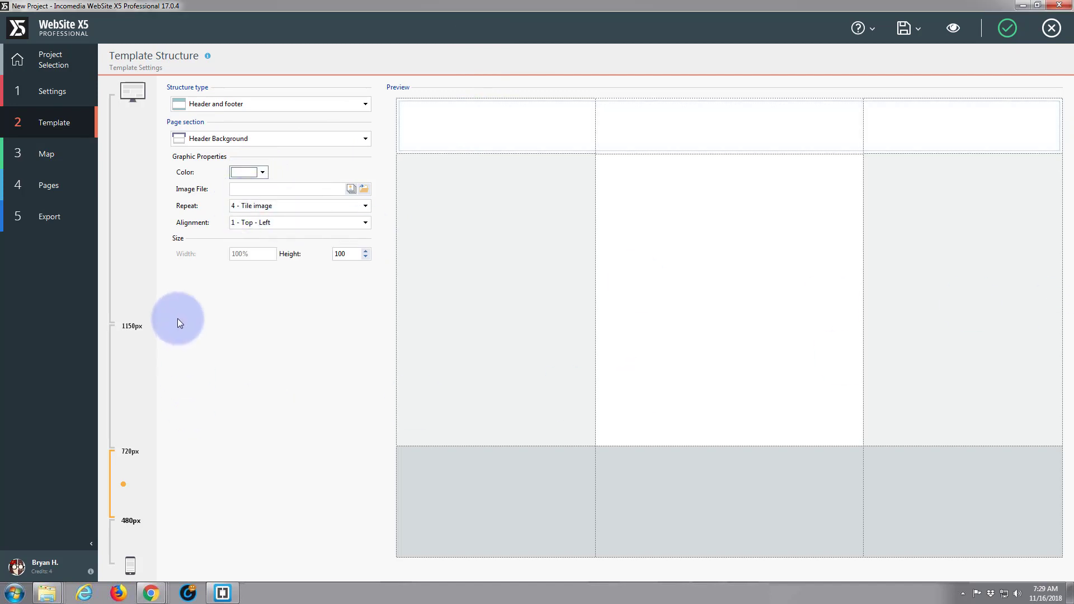
Make the Page Background white in the 720 to 480px viewport
click(503, 289)
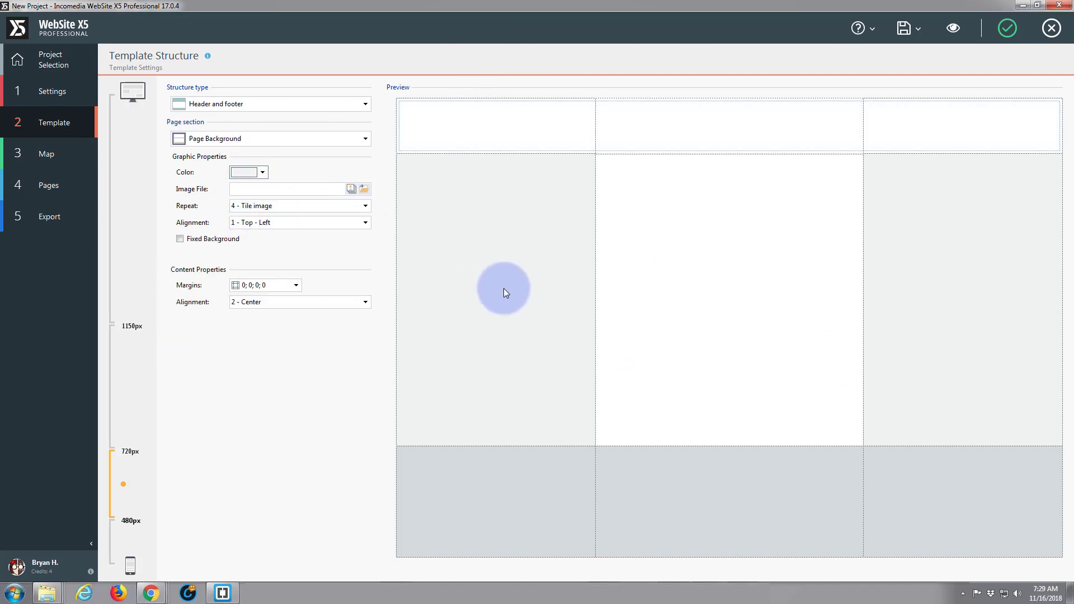
click(262, 173)
click(238, 201)
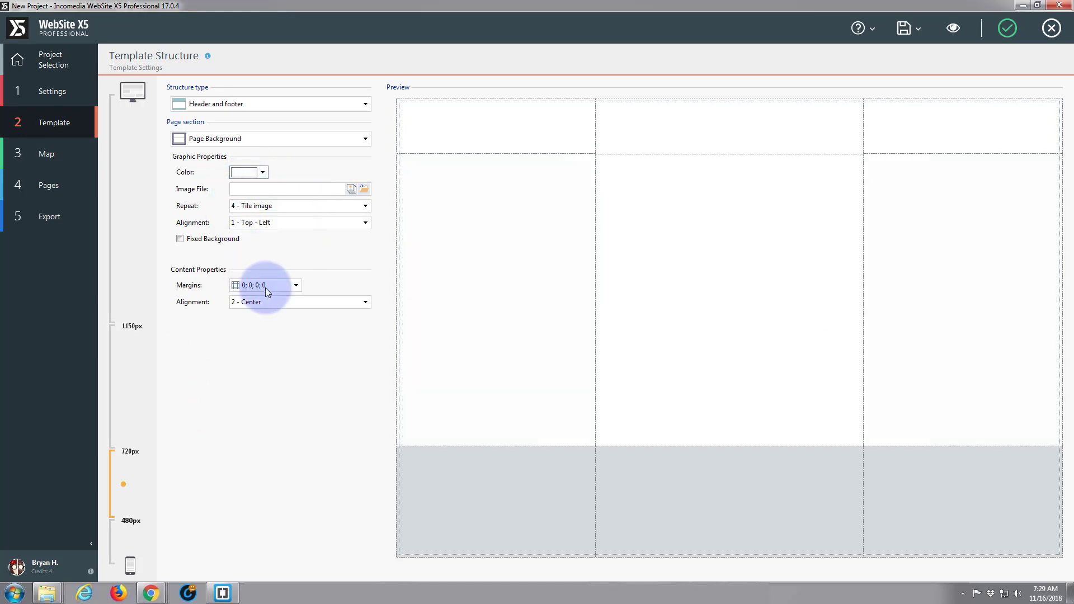
Set the heights of the Footer Background and the Footer section to 100 in the 720 to 480px viewport
click(430, 454)
drag(359, 254, 334, 253)
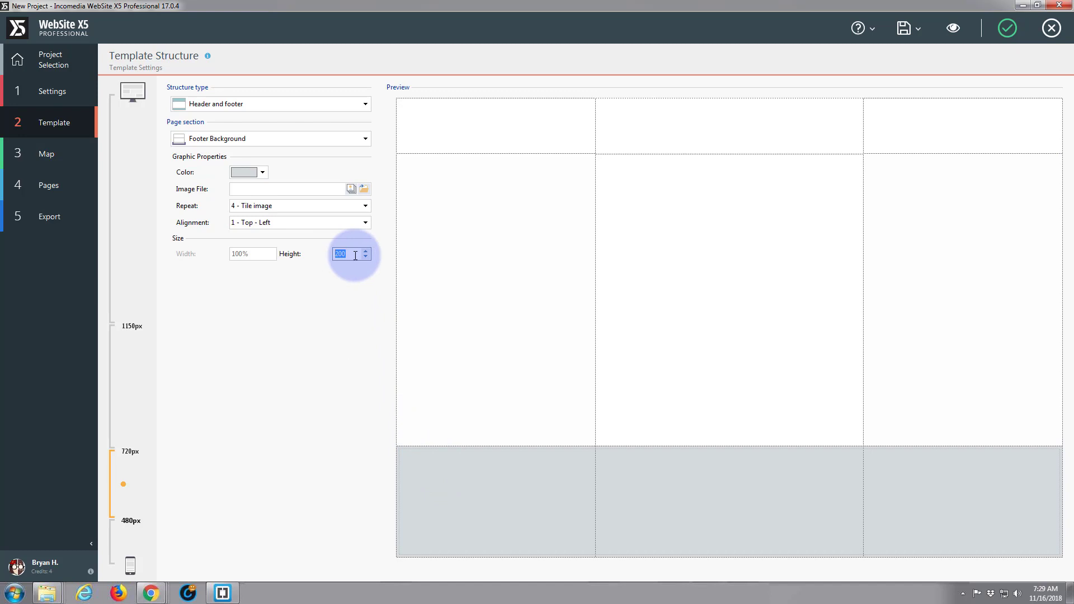
text(100)
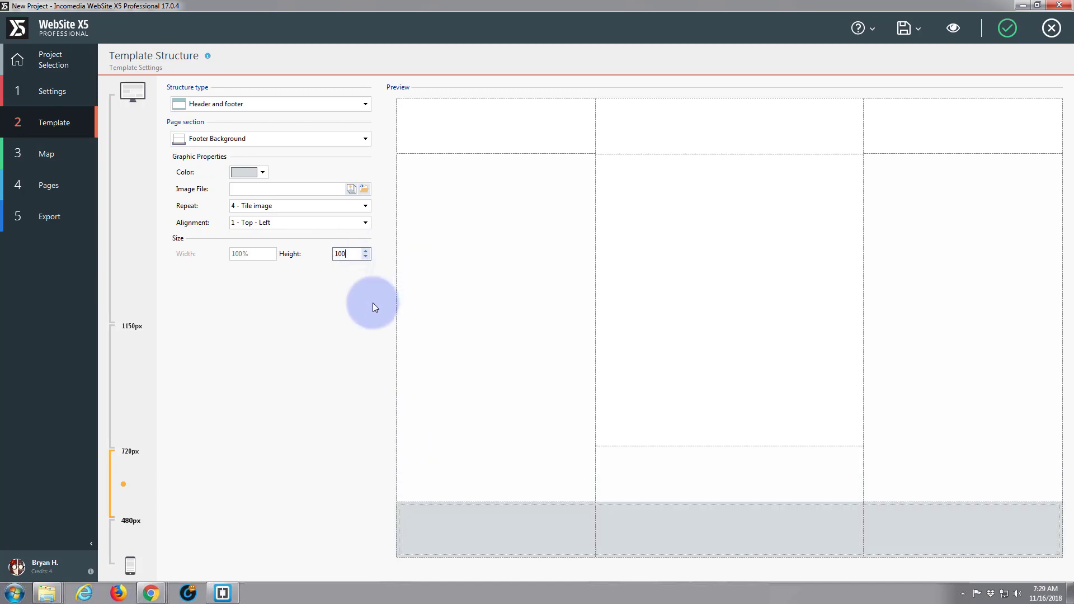
click(647, 479)
text(100)
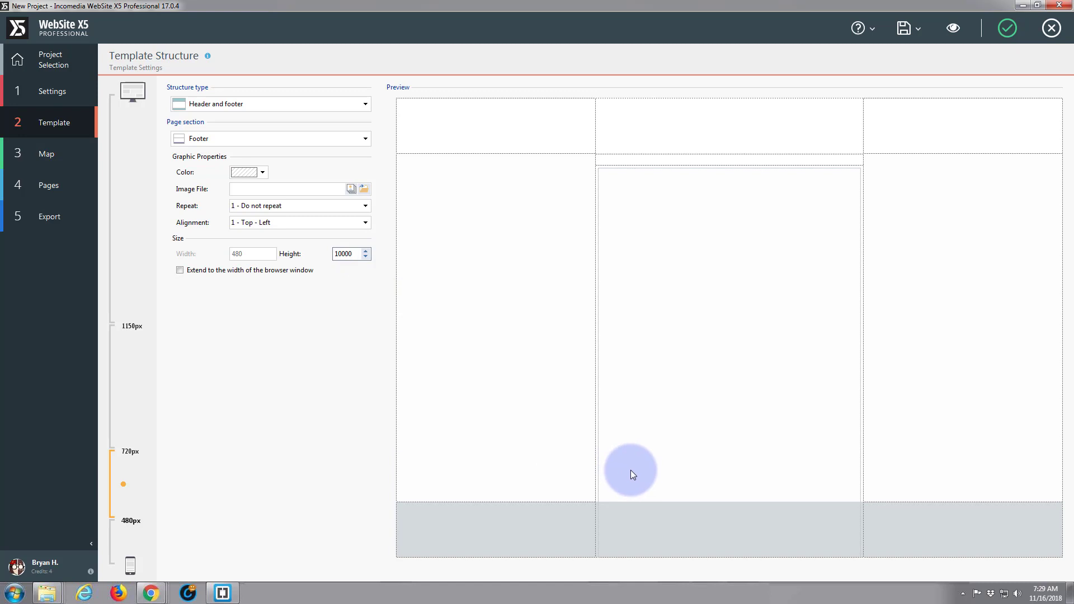
key(BackSpace)
key(BackSpace)
Color the Footer Background dark navy blue in the 720 to 480px viewport
click(513, 530)
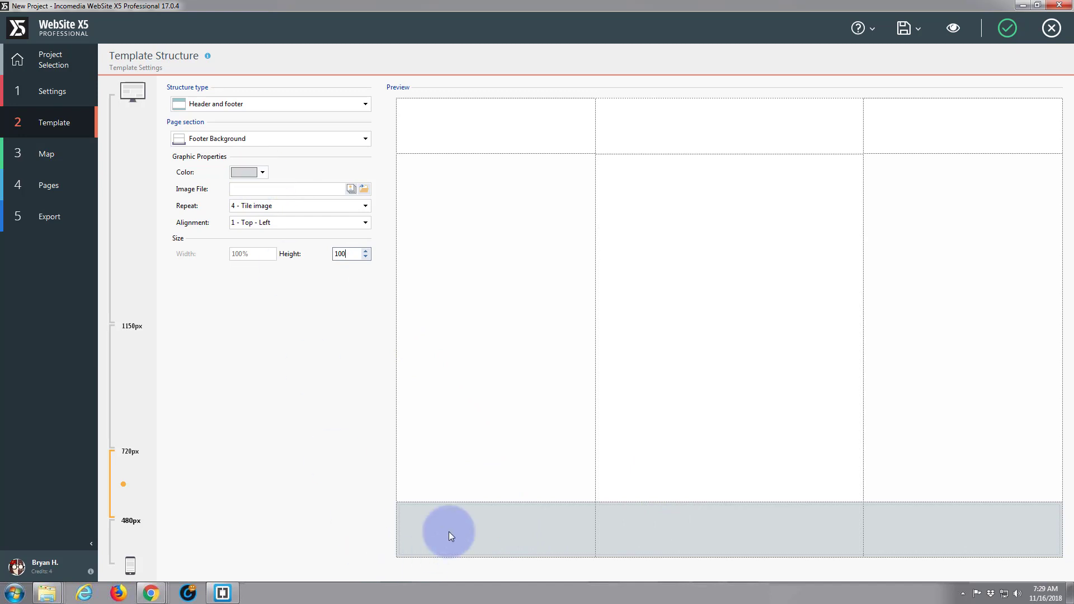
click(262, 173)
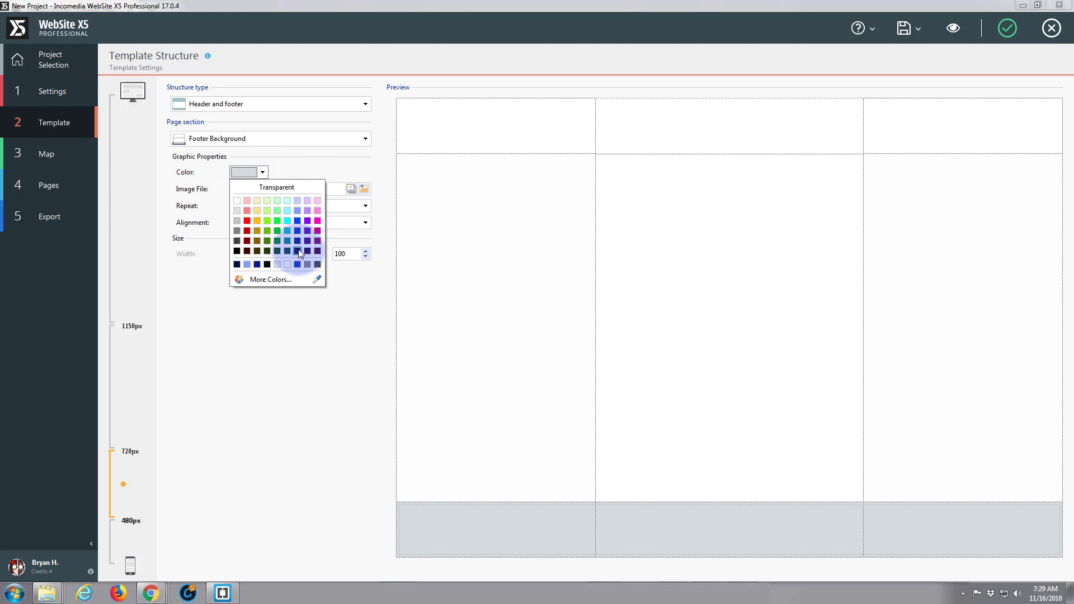
click(299, 251)
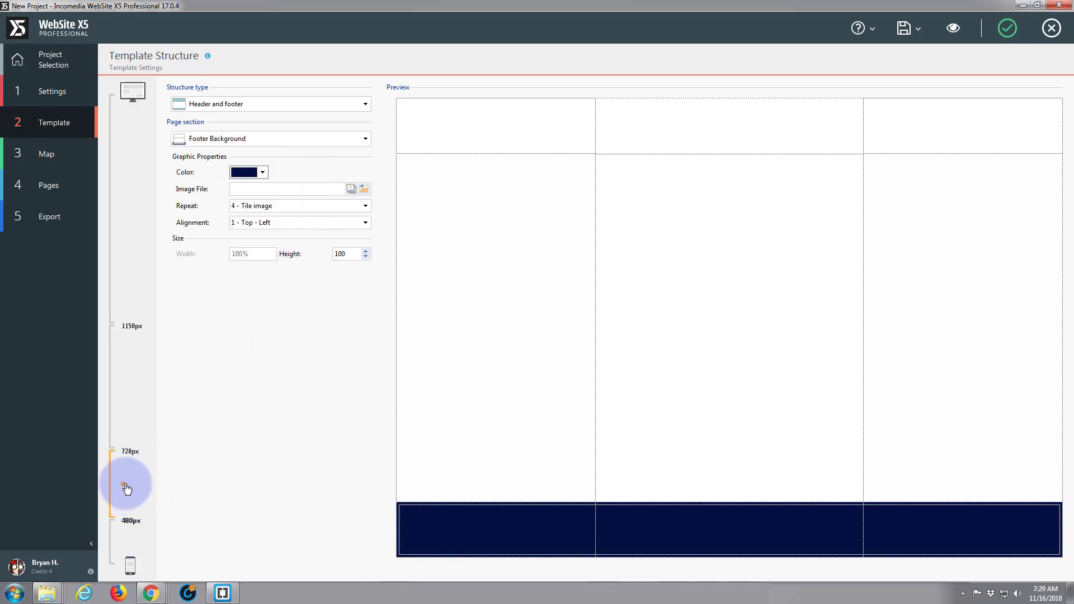
In the viewport below 480px, set the heights of the Header section and the Header Background to 100
drag(126, 486, 129, 560)
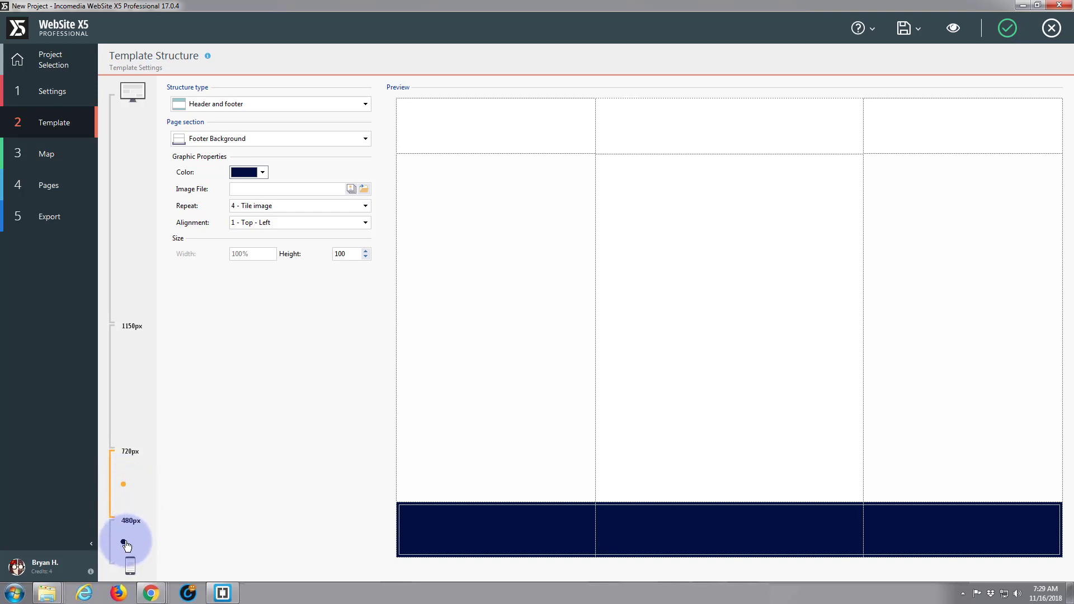
click(682, 226)
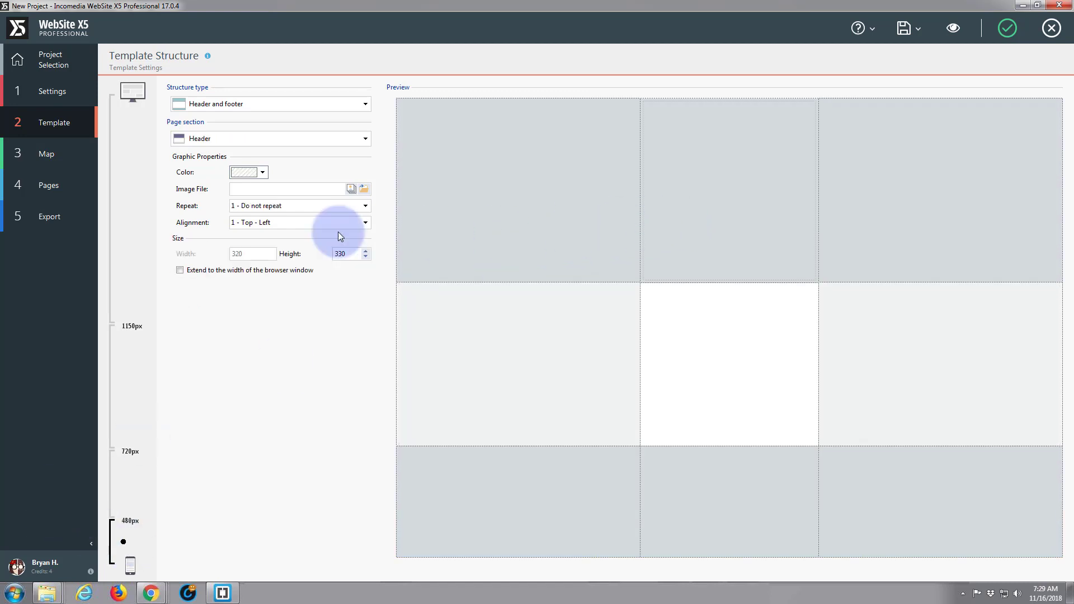
mouse_move(343, 257)
mouse_down()
mouse_move(323, 251)
mouse_move(329, 259)
mouse_up()
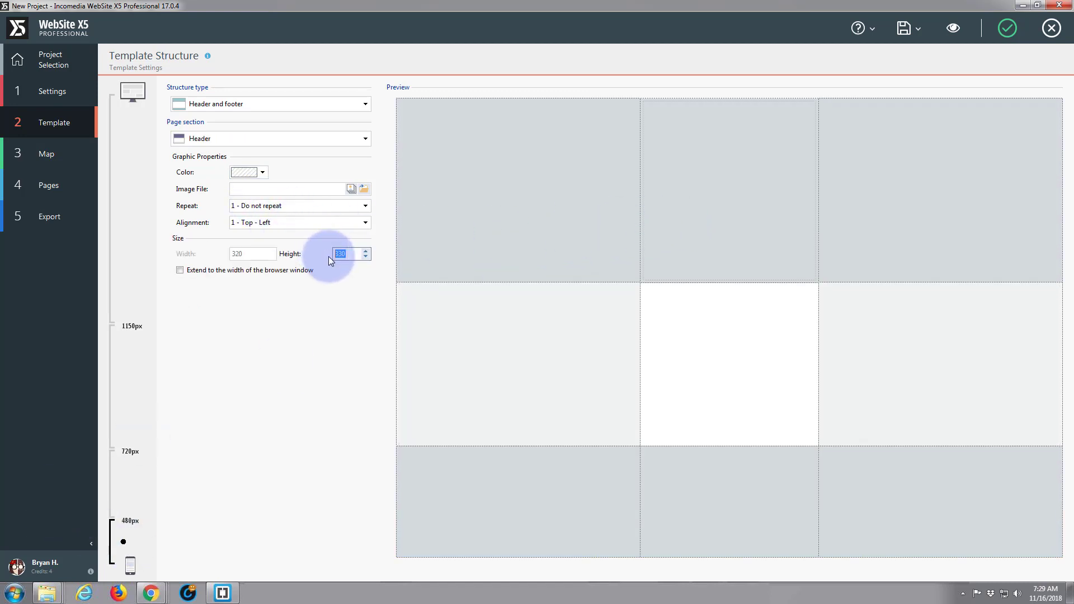
click(462, 222)
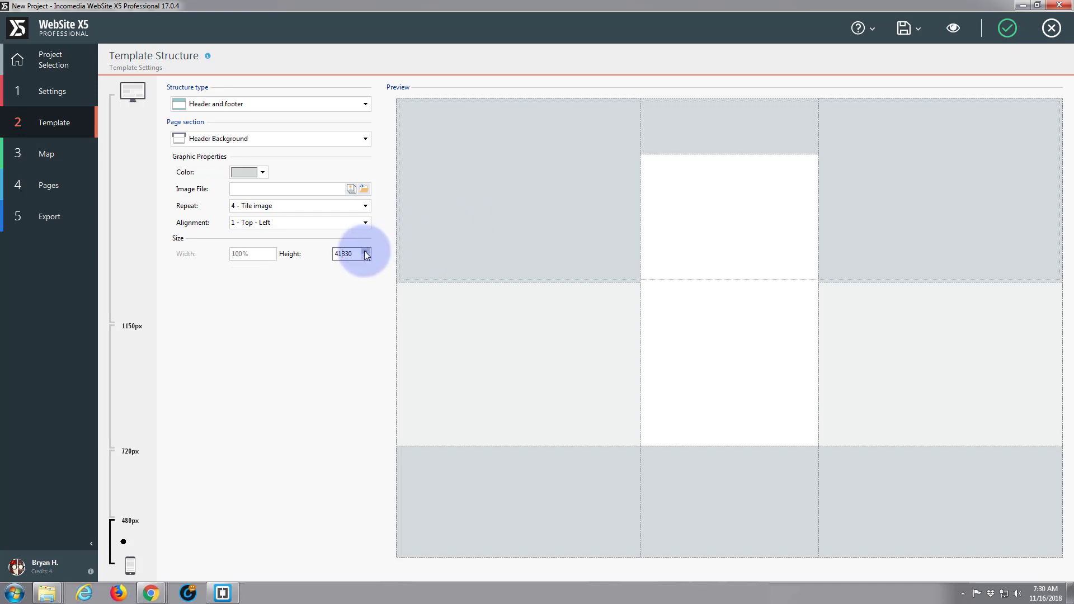
drag(358, 253, 292, 263)
text(100)
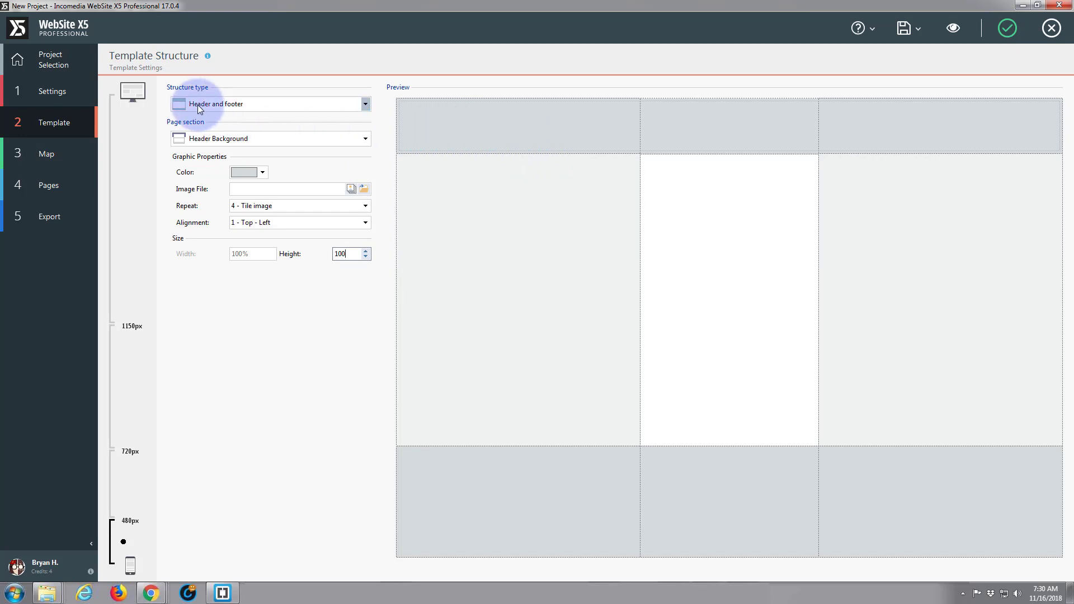
Make the Header Background white in the viewport below 480px
click(259, 172)
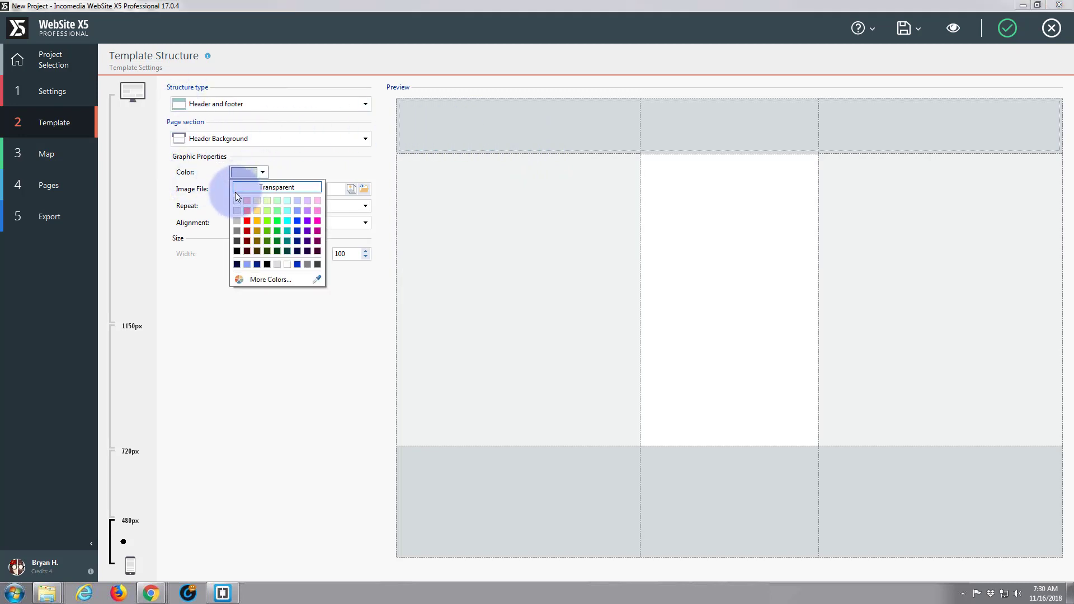
click(237, 200)
click(547, 410)
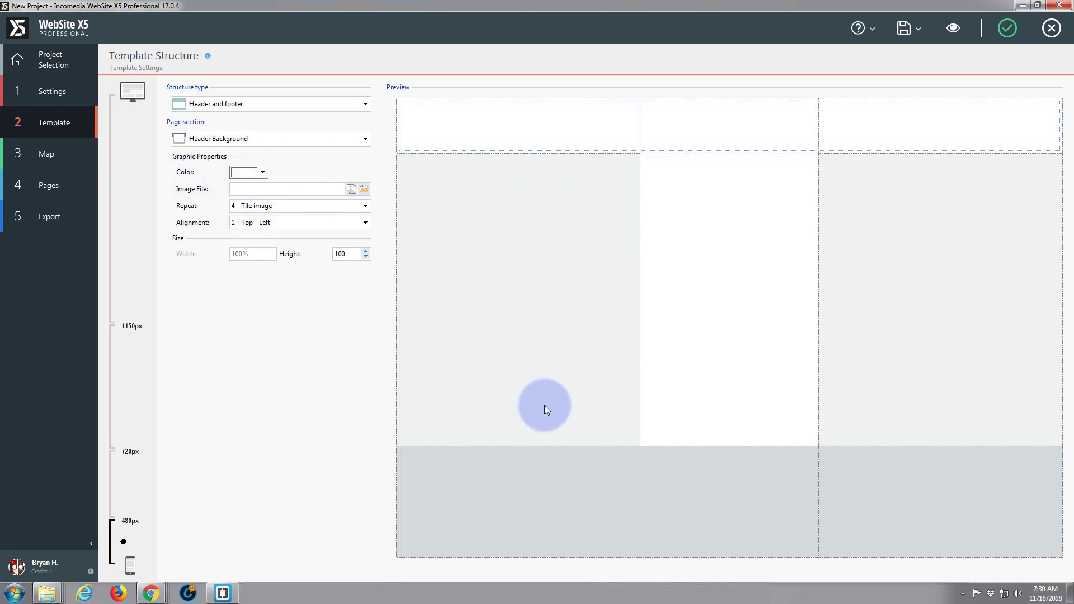
Set the Footer Background's height to 100 and color it dark navy blue in the viewport below 480px
click(530, 454)
click(337, 253)
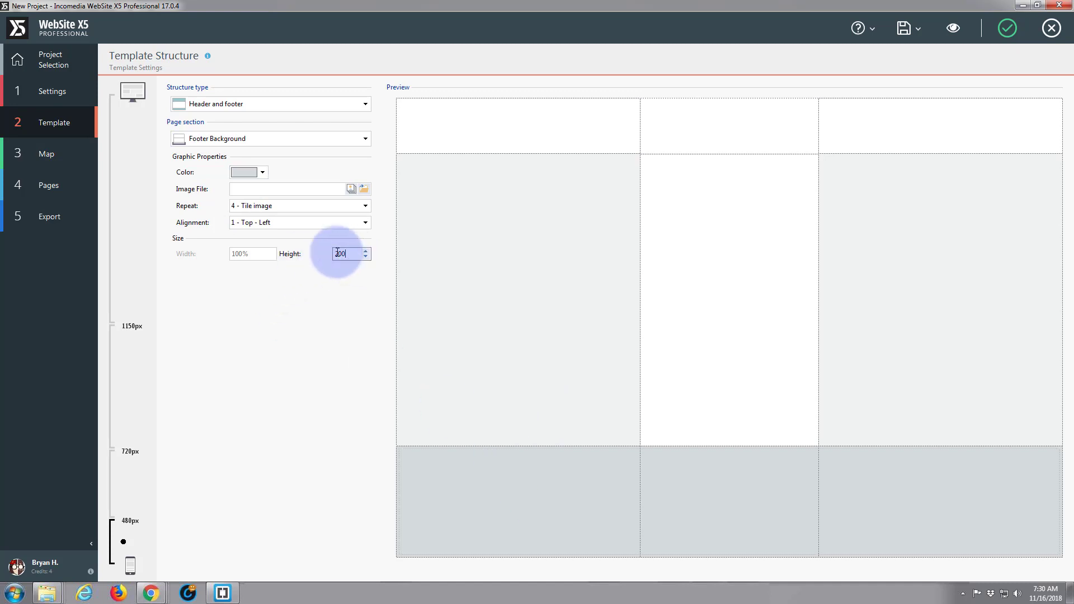
drag(338, 253, 323, 255)
text(100)
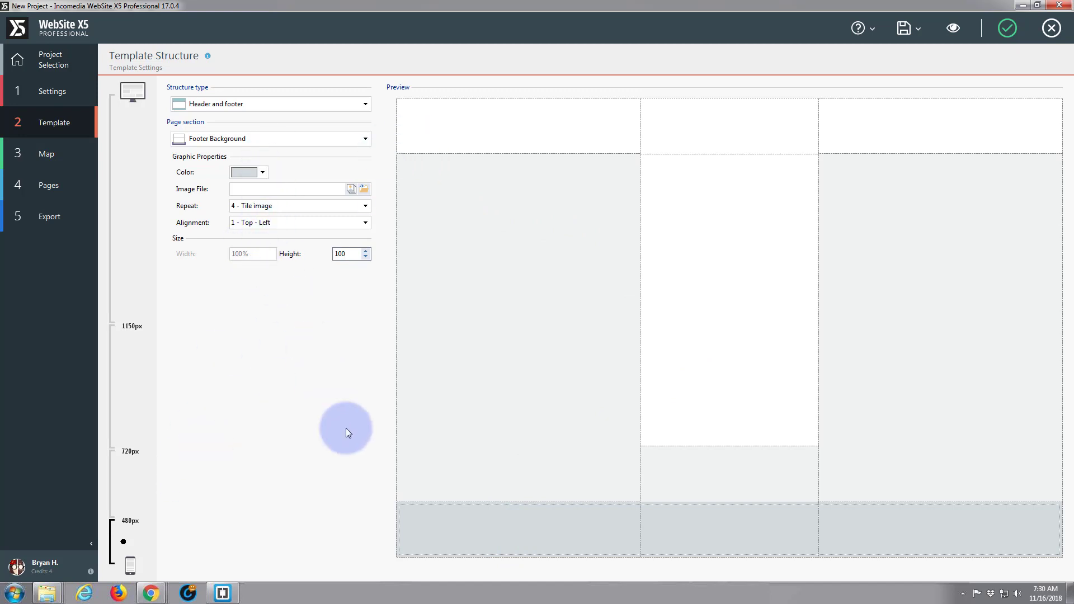
click(267, 176)
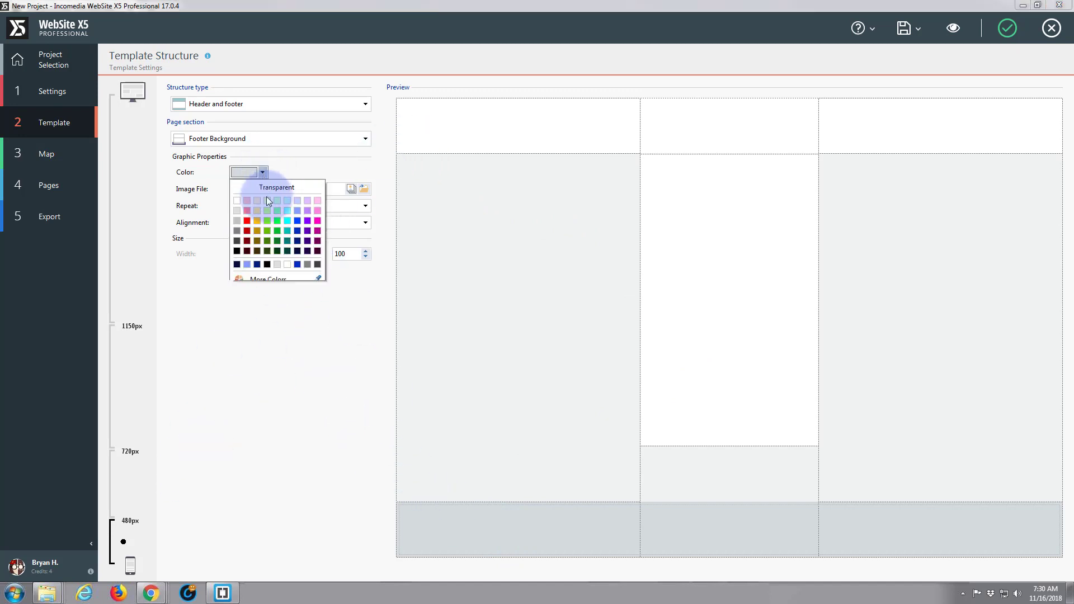
click(294, 252)
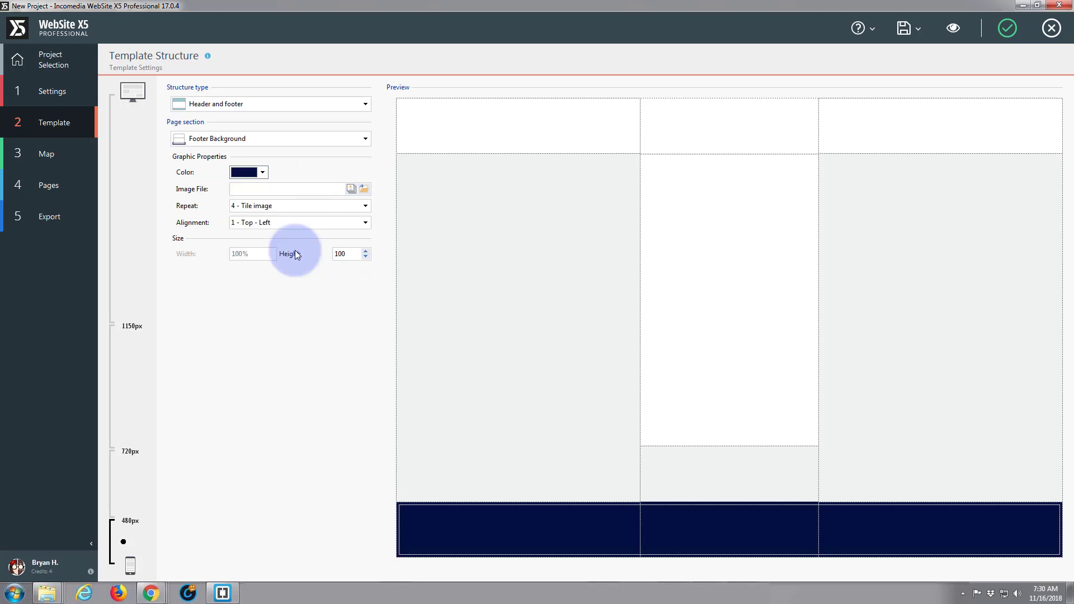
Set the Footer section's height to 100 in the viewport below 480px and apply the template structure changes
click(749, 481)
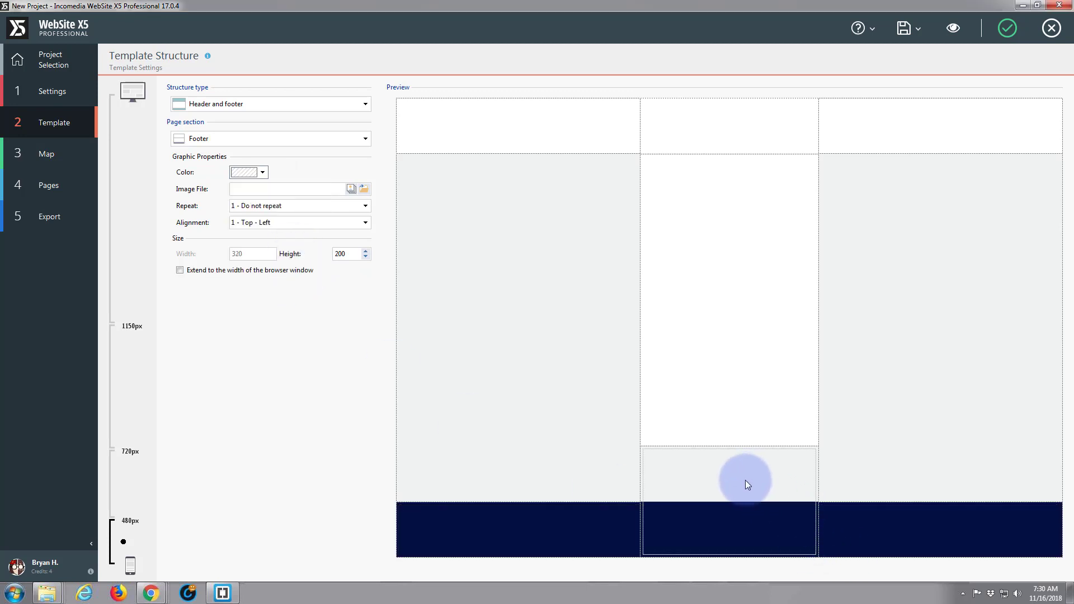
double_click(342, 254)
text(1)
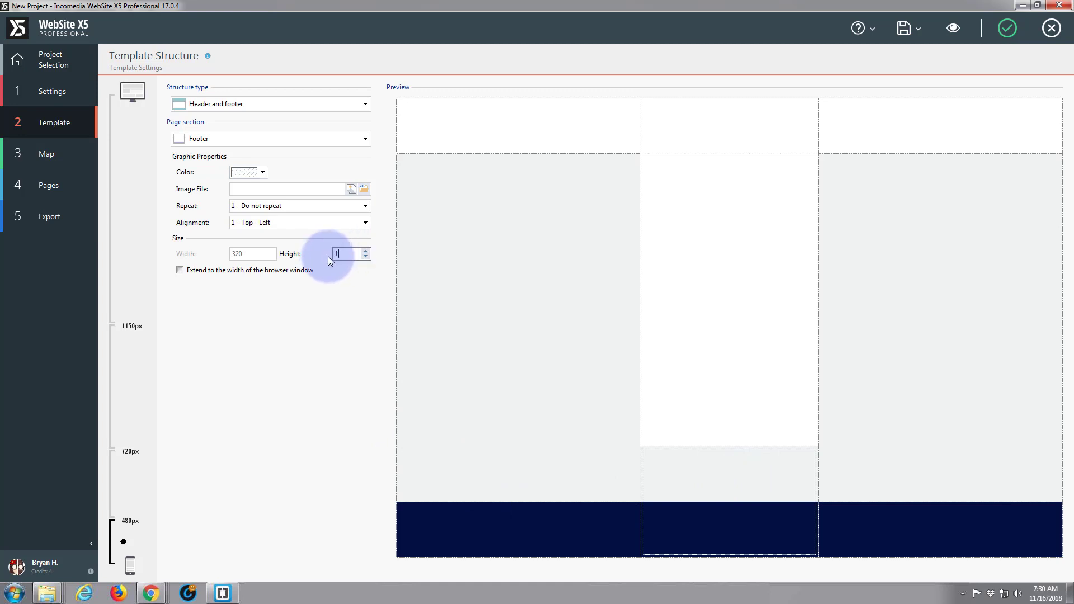
text(00)
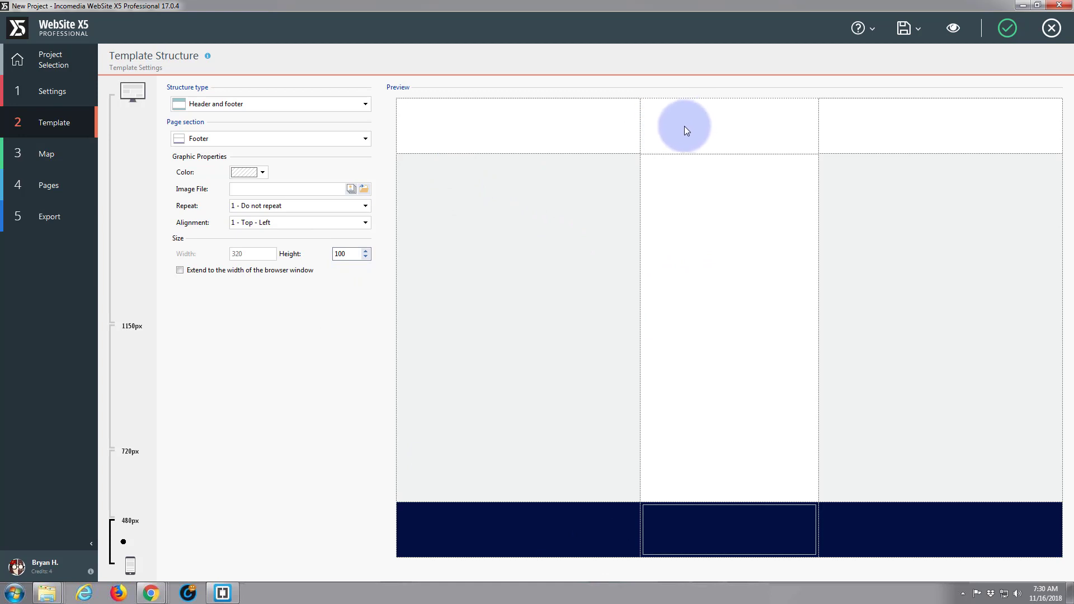
click(1007, 28)
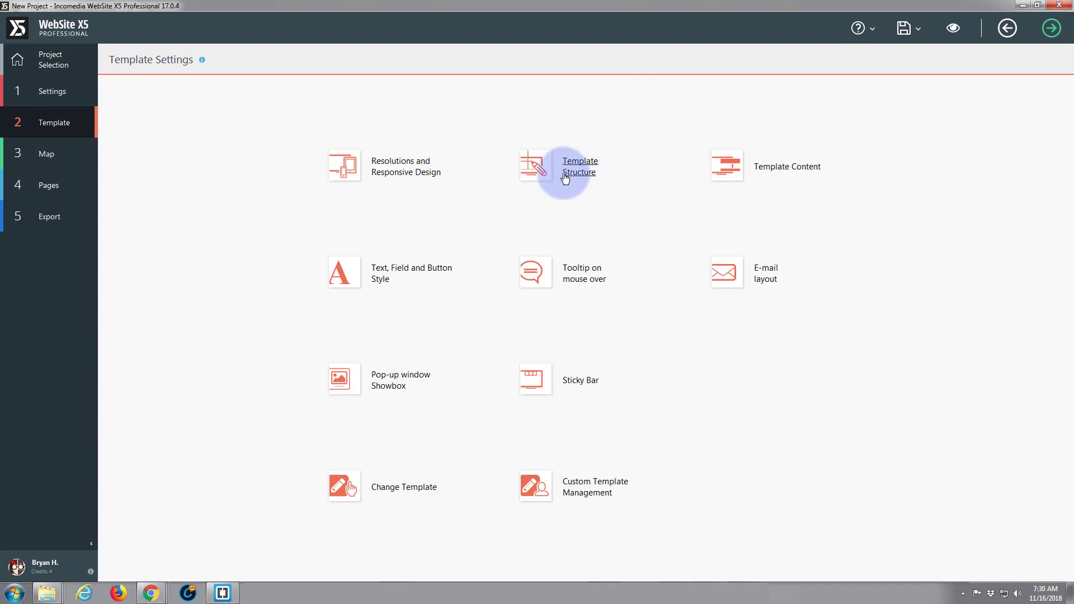
In the Template Content header for the 1150 to 720px viewport, move the logo to 0, -20 and the menu to 100, 30
click(735, 177)
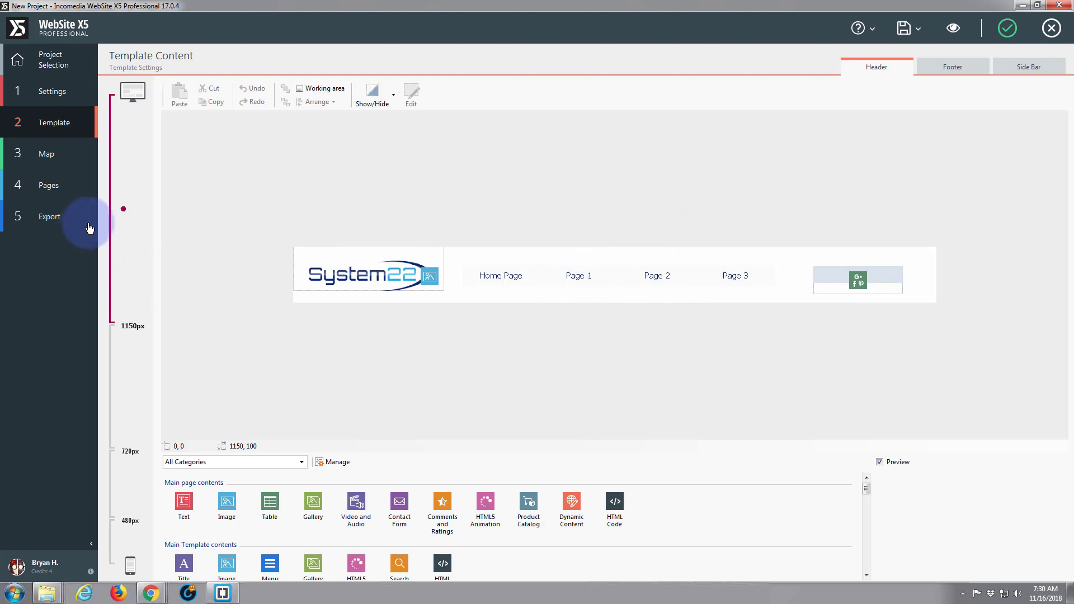
click(124, 387)
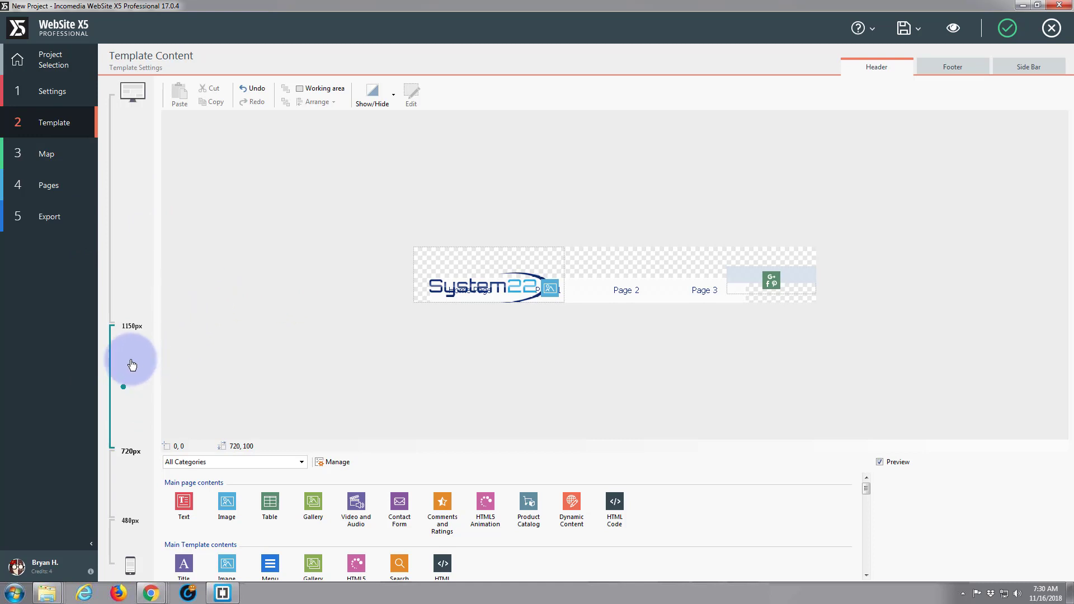
click(435, 284)
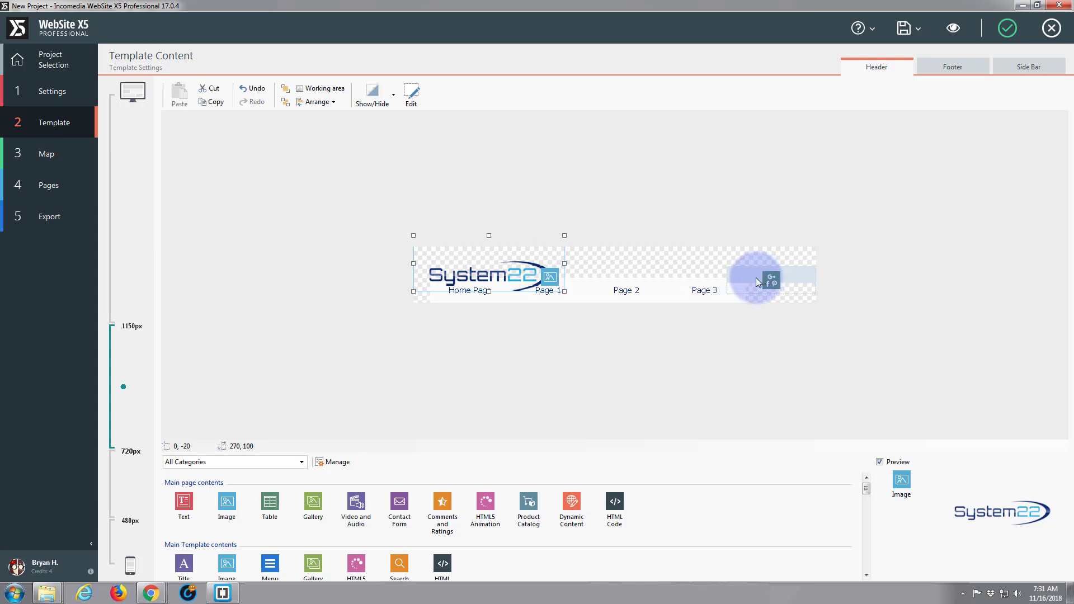
click(624, 290)
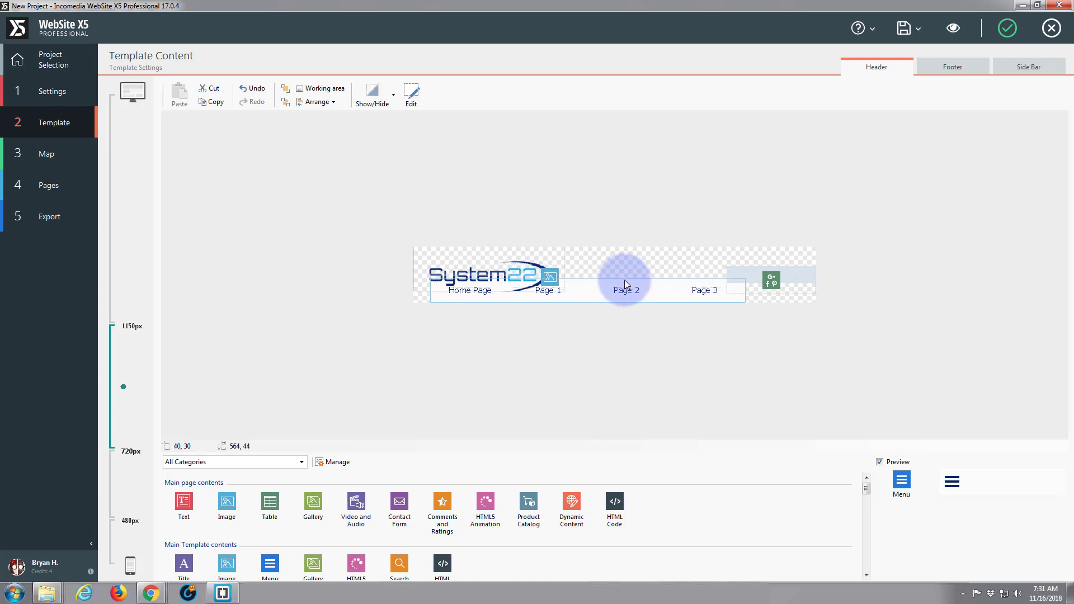
drag(653, 280, 661, 281)
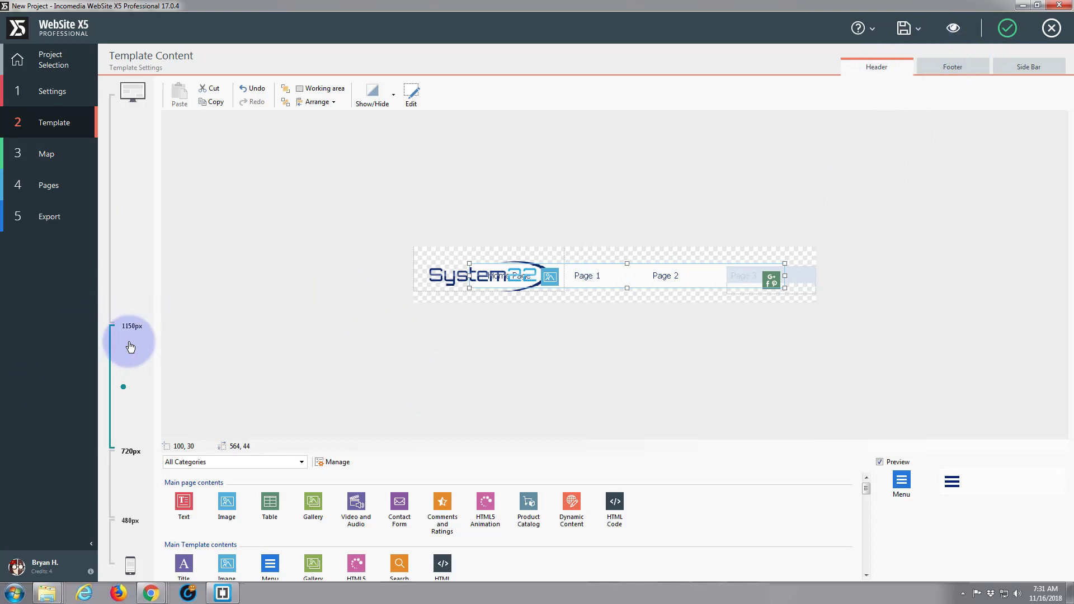
Preview the site in the desktop and 1149 to 720px viewports to check the header layout
click(953, 29)
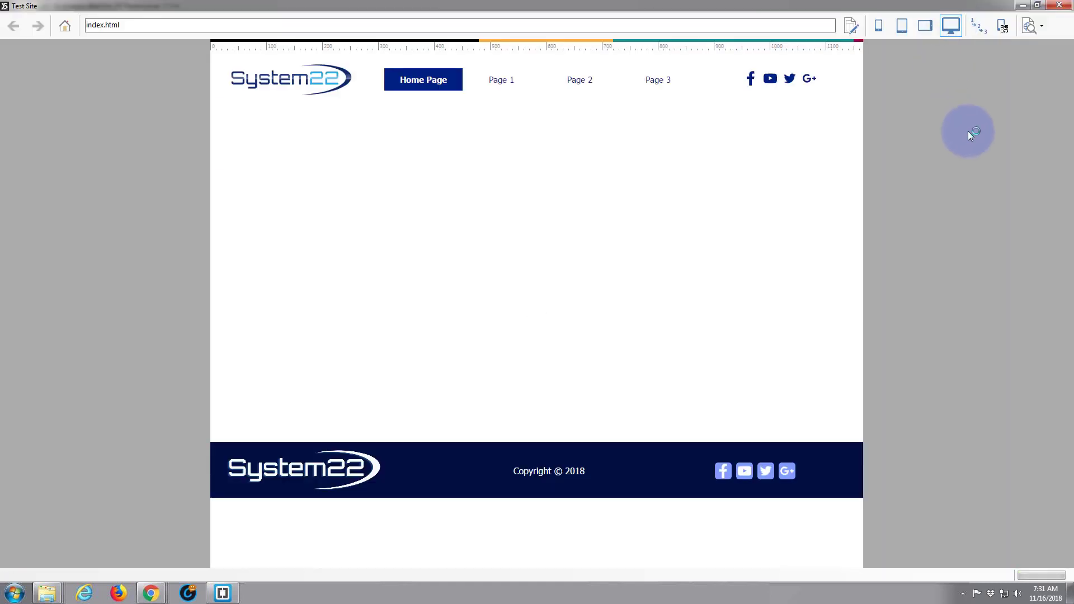
click(953, 27)
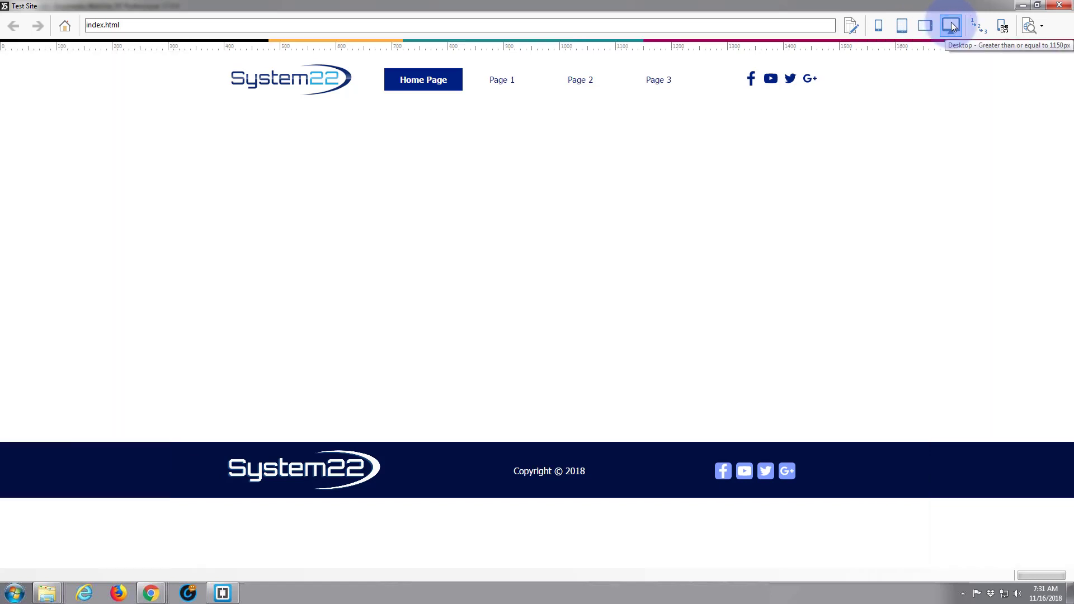
click(926, 27)
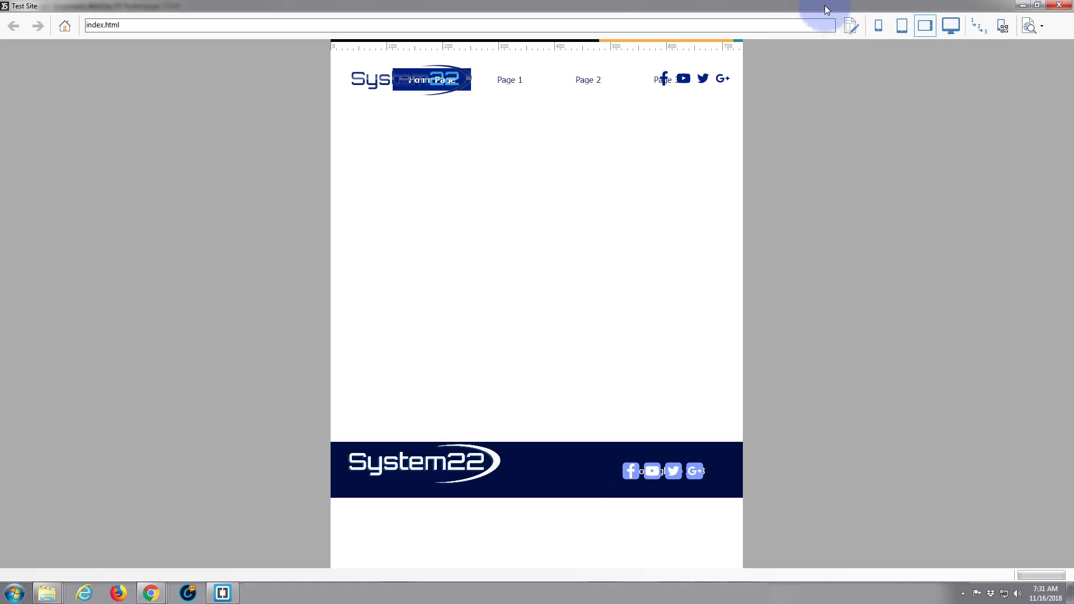
click(1059, 5)
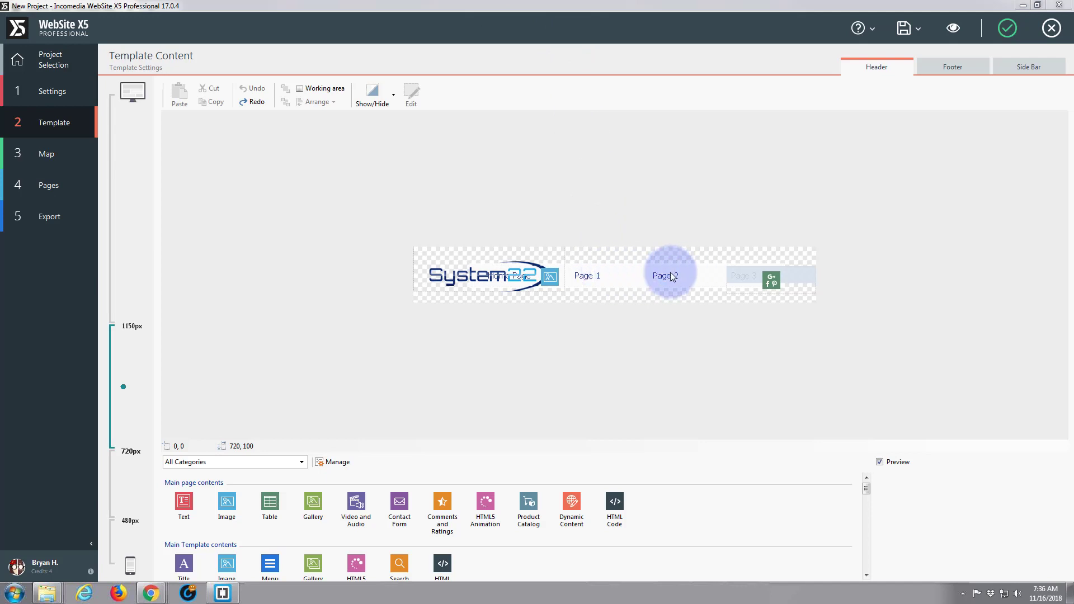
Shrink the header menu to a 44 by 44 hamburger icon at 370, 30, between the logo and the social icons
click(627, 279)
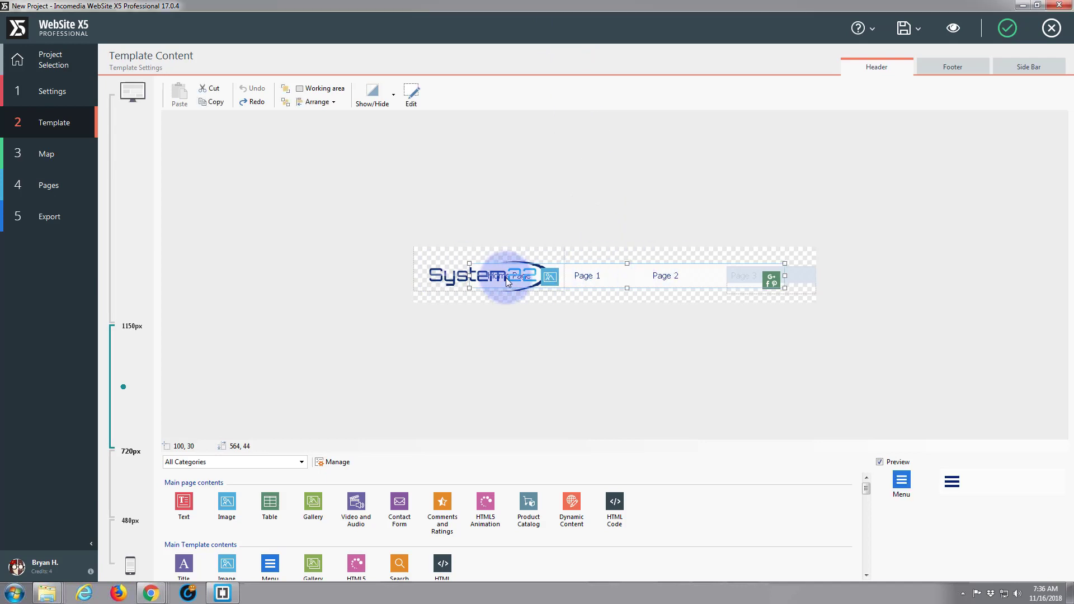
drag(470, 276, 584, 274)
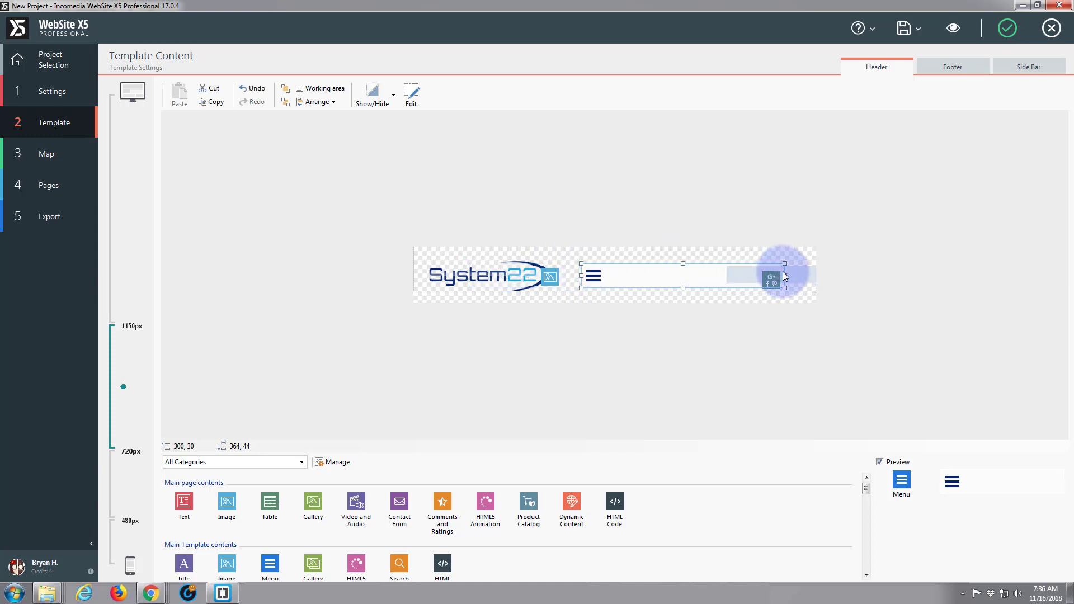
drag(785, 276, 637, 280)
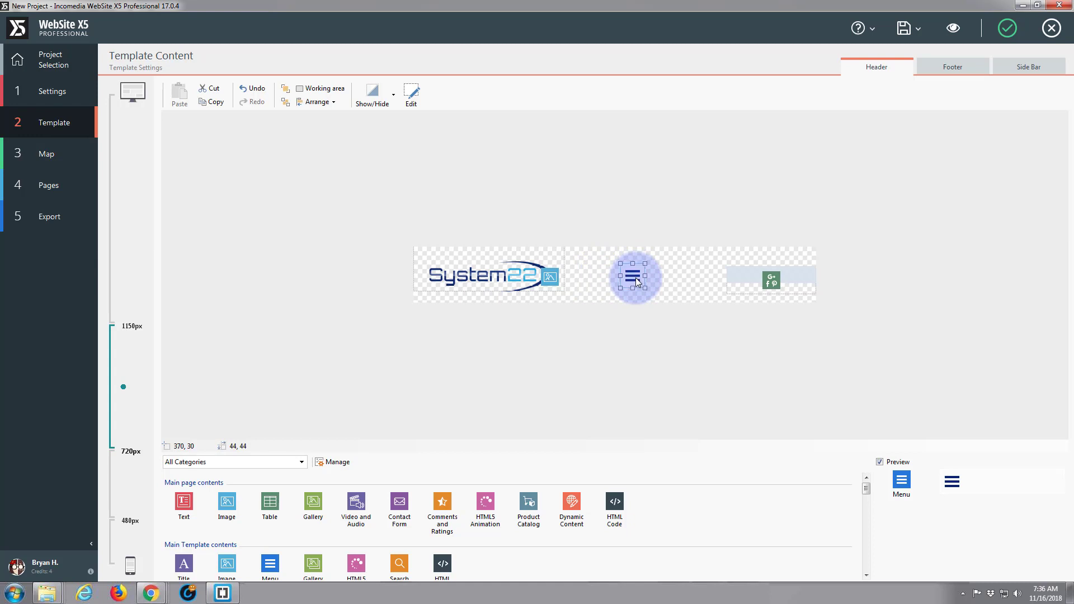
Preview the header in the desktop, 1149 to 720px and 720 to 480px viewports
click(953, 29)
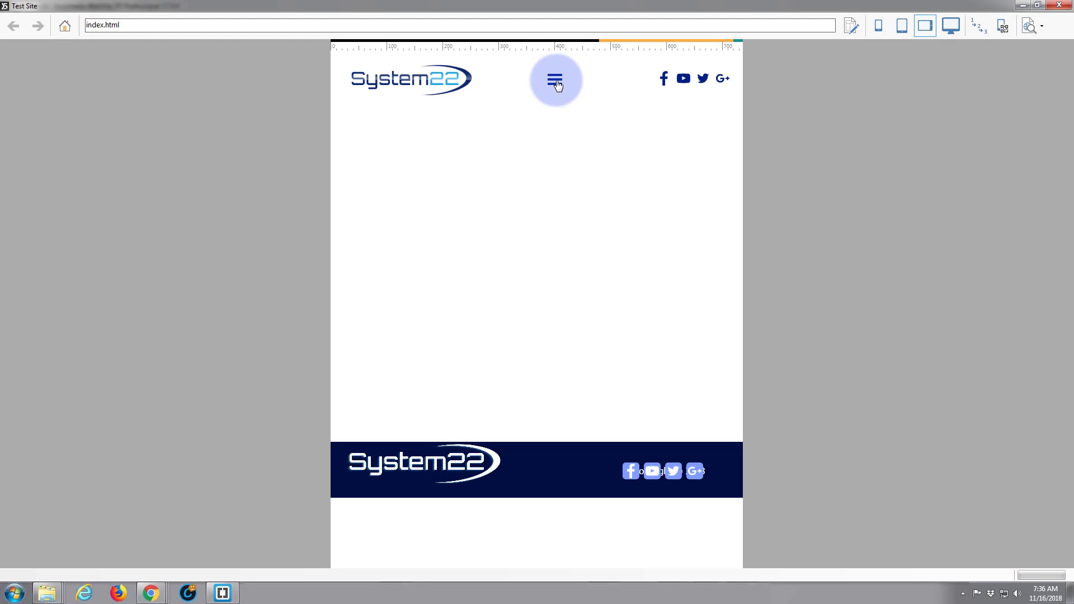
click(950, 25)
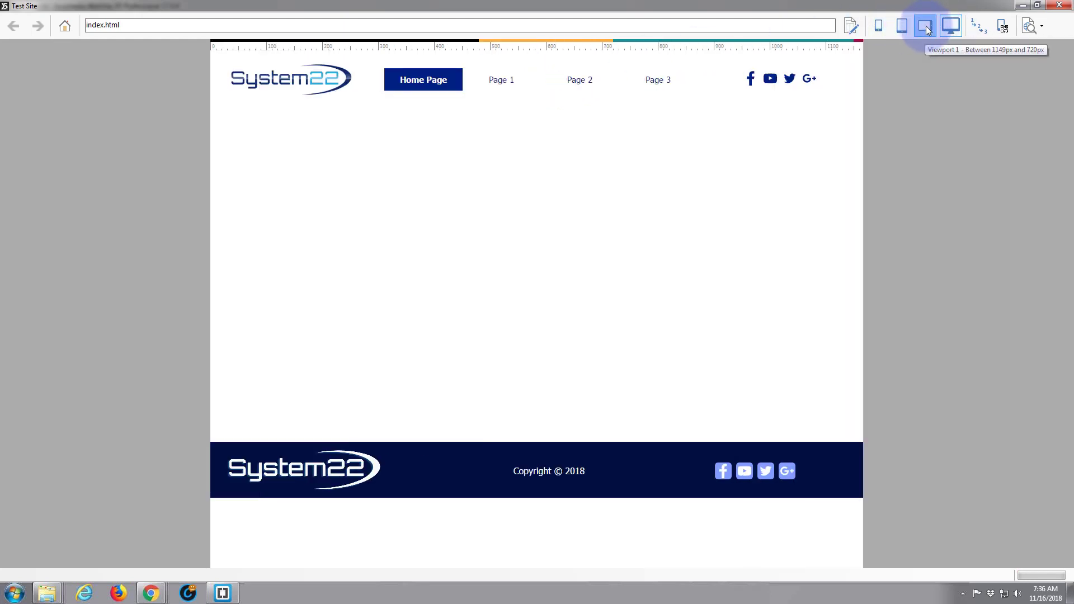
click(926, 27)
click(902, 26)
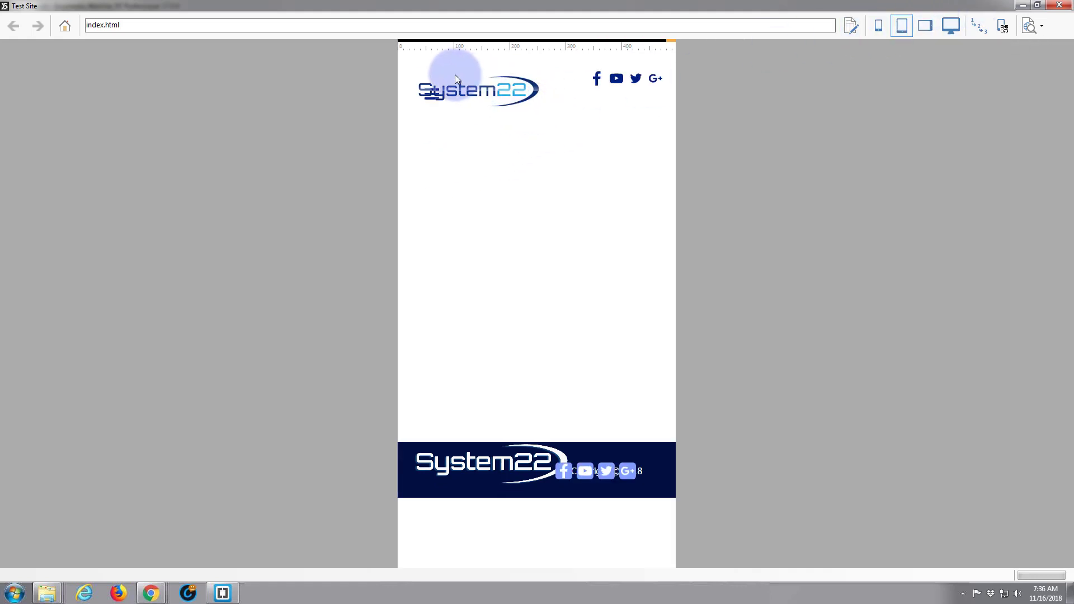
click(1059, 5)
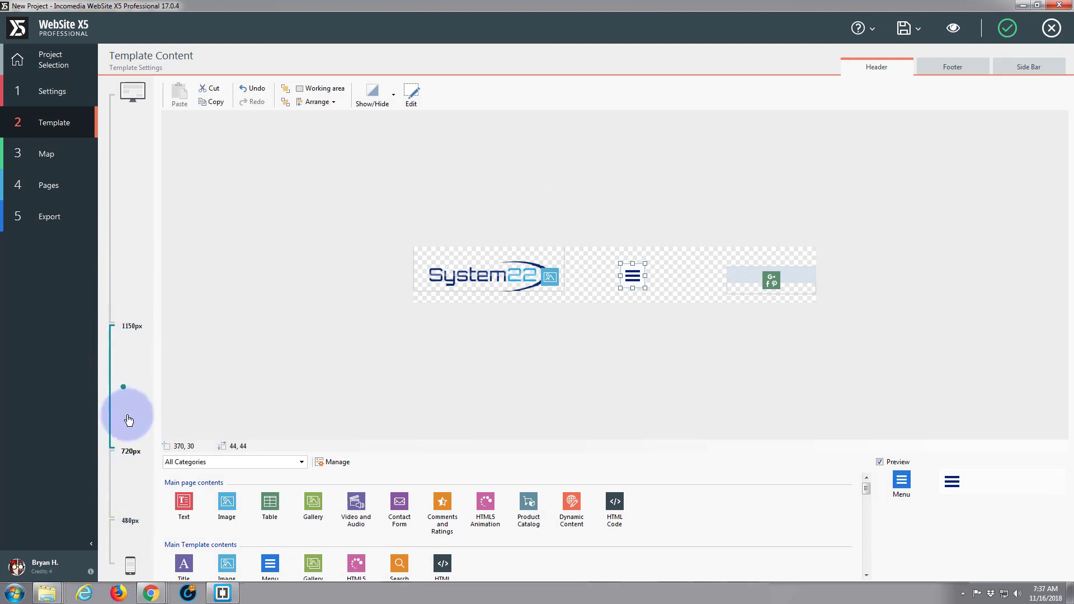
In the 720 to 480px viewport, move the header logo up to 0, -20
click(124, 488)
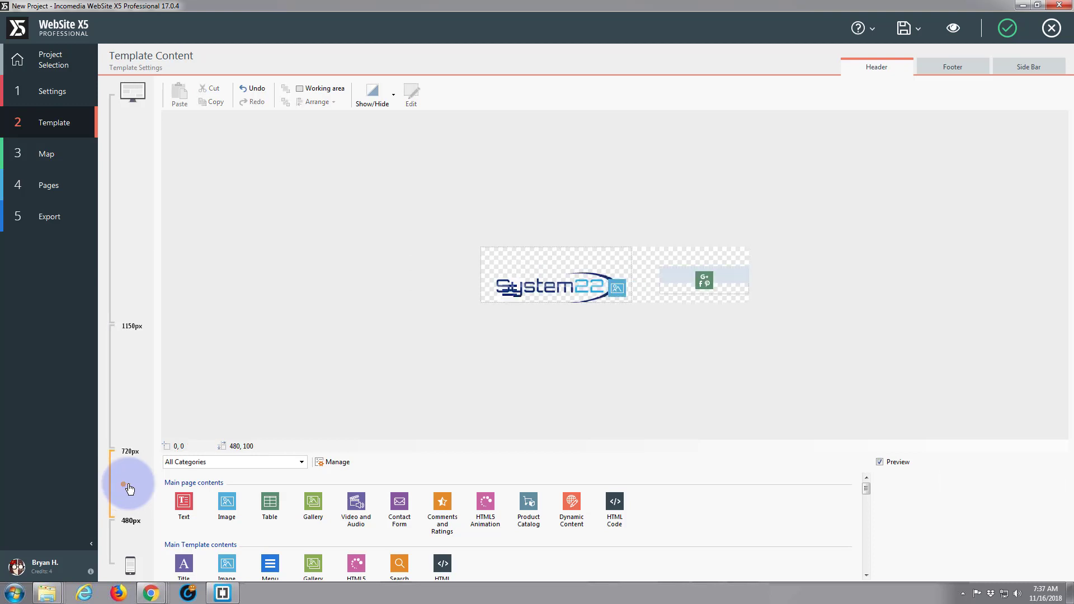
click(465, 293)
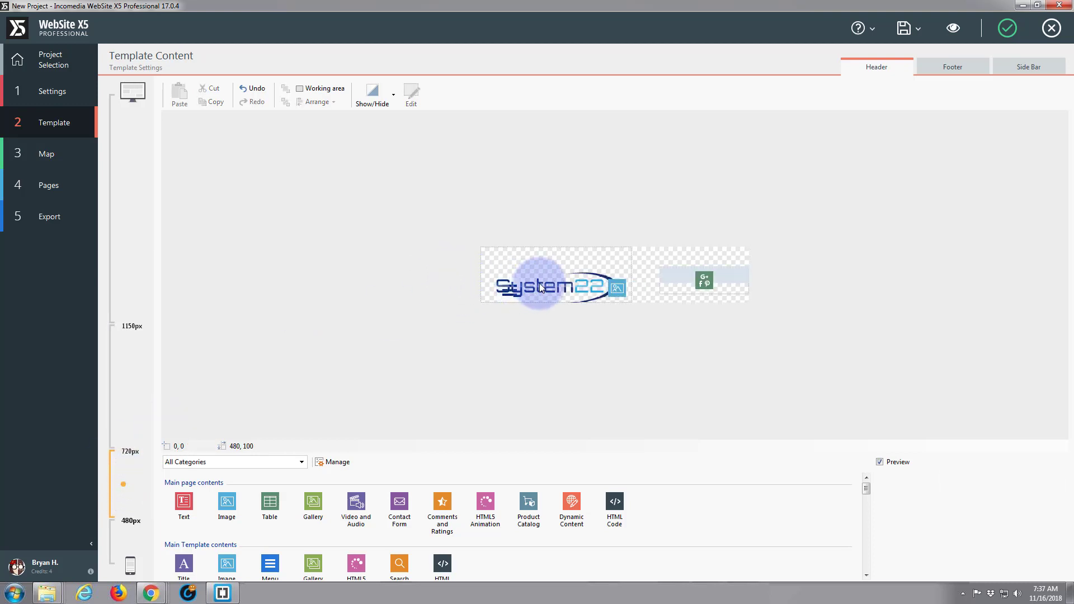
drag(548, 289, 536, 275)
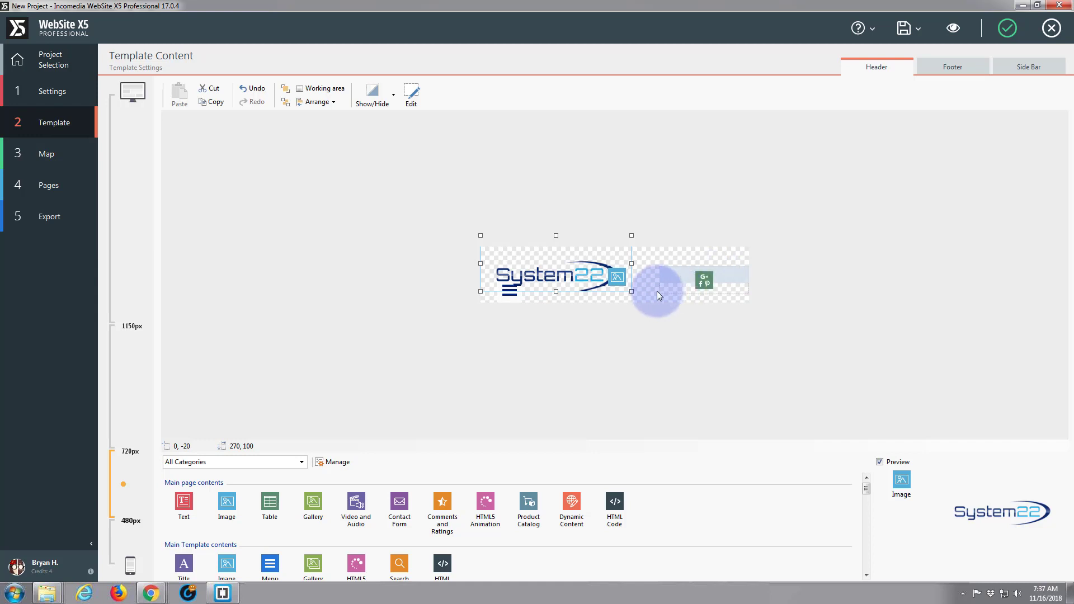
Move the hamburger menu to 260, 30 between the logo and the social icons, and preview the 720 to 480px header
click(509, 294)
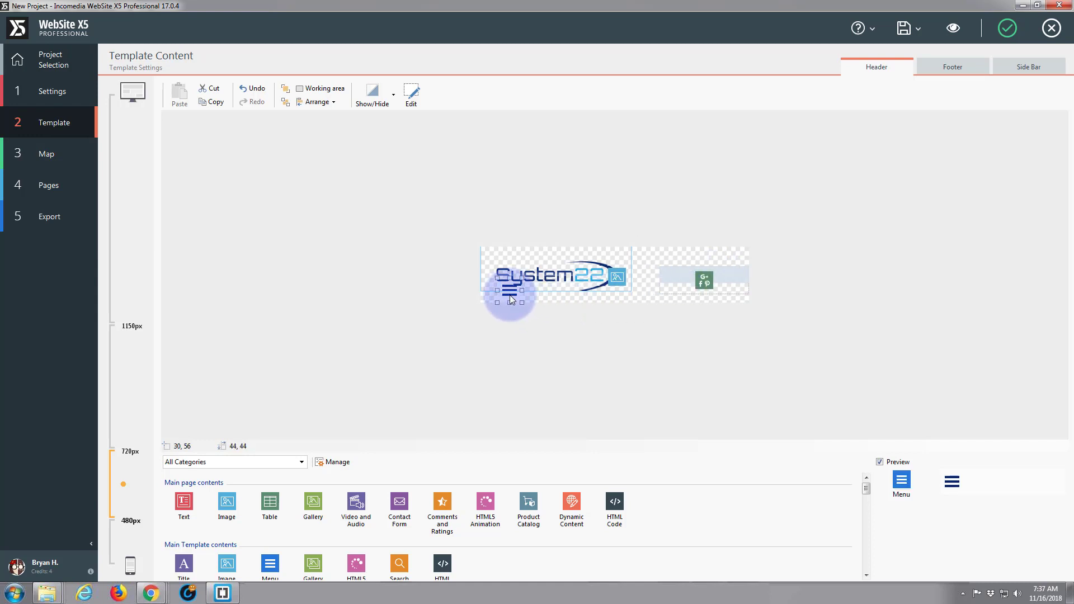
drag(528, 294, 633, 282)
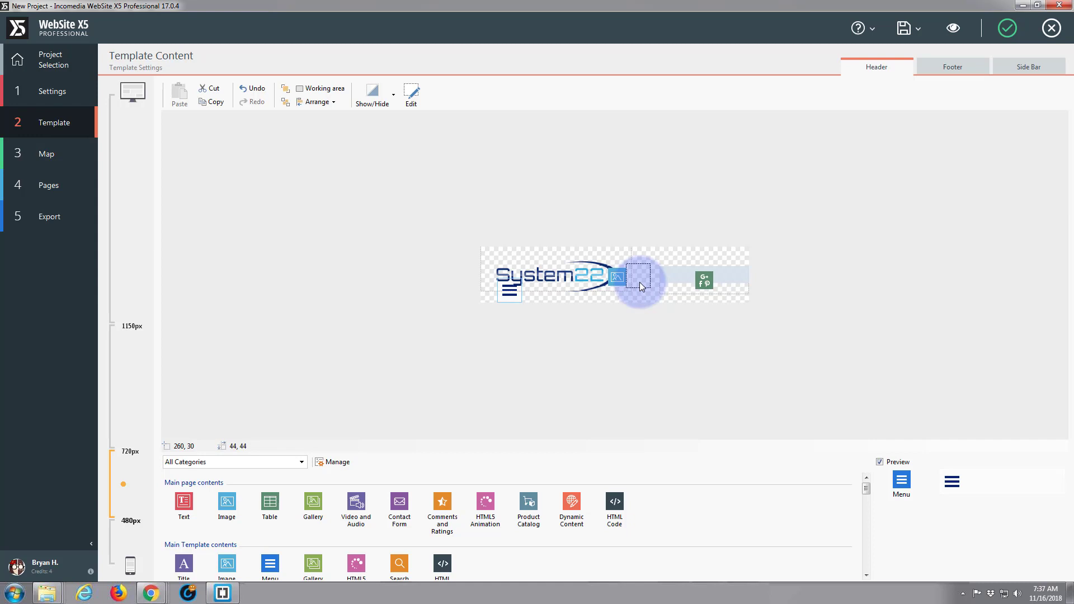
drag(639, 282, 640, 282)
click(955, 28)
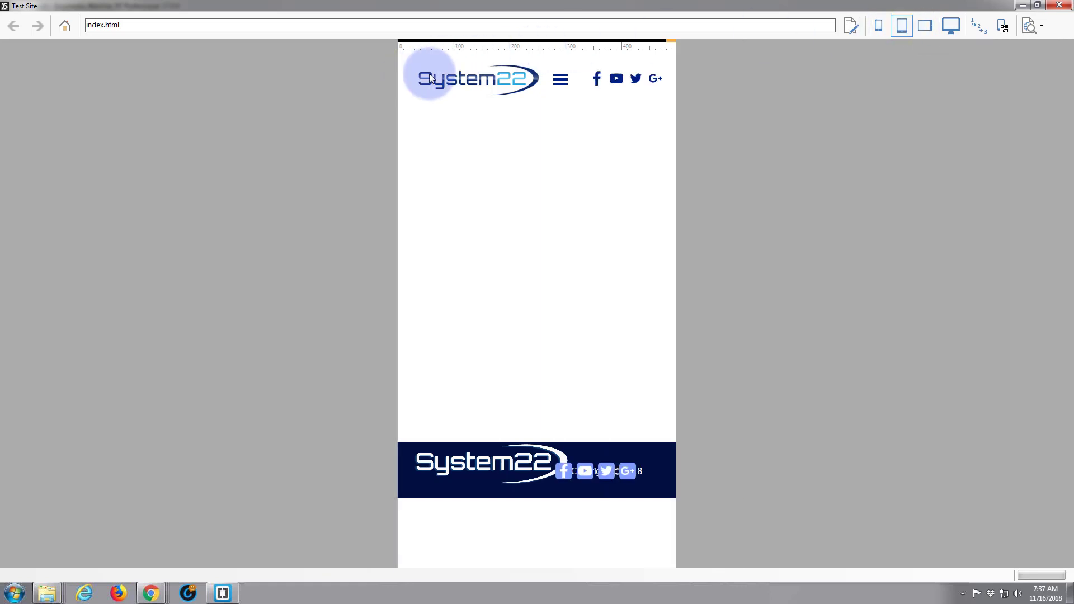
click(1059, 5)
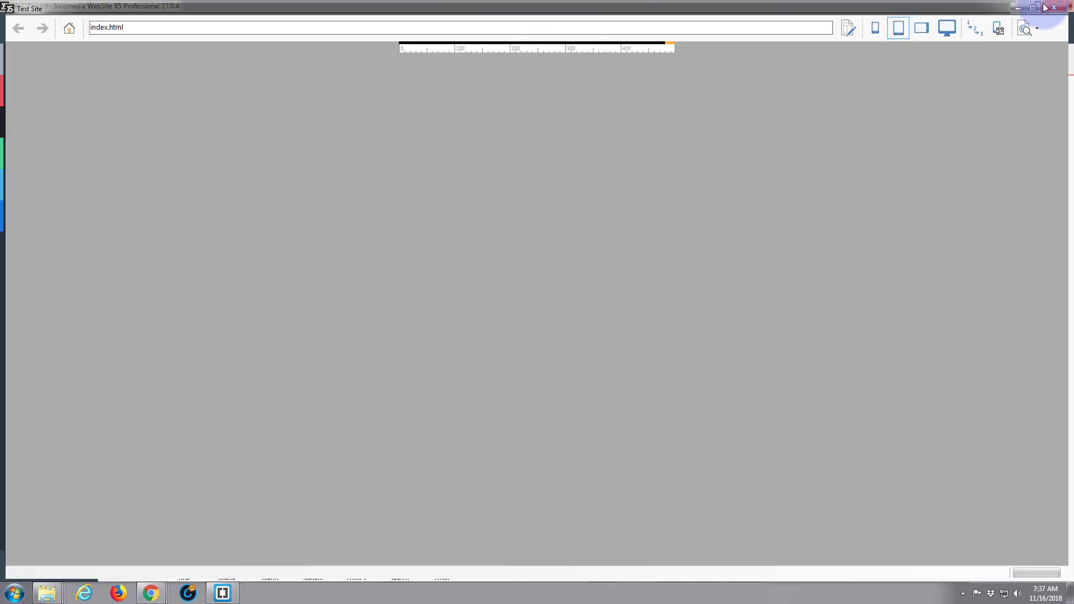
Shift the header logo left to X -20 and nudge it up to about Y -15 in the 720 to 480px viewport
drag(522, 277, 515, 273)
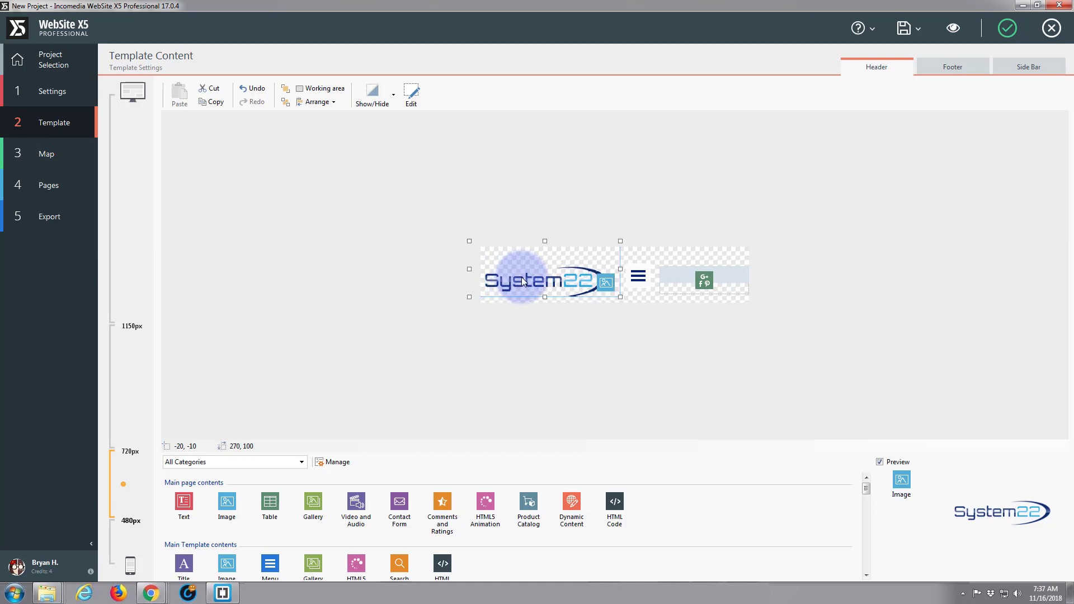
key(Up)
key(Up)
key(Up)
key(Up)
key(Up)
key(Up)
key(Up)
key(Up)
key(Up)
key(Up)
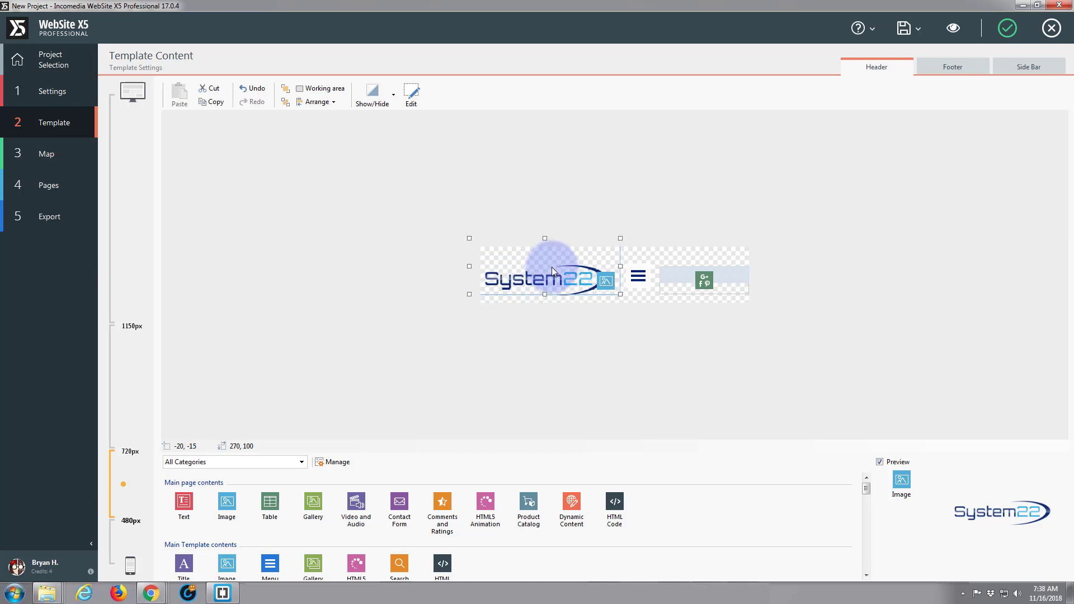
Nudge the header logo to -18, -22 in the 720 to 480px viewport and preview the page
key(Up)
key(Up)
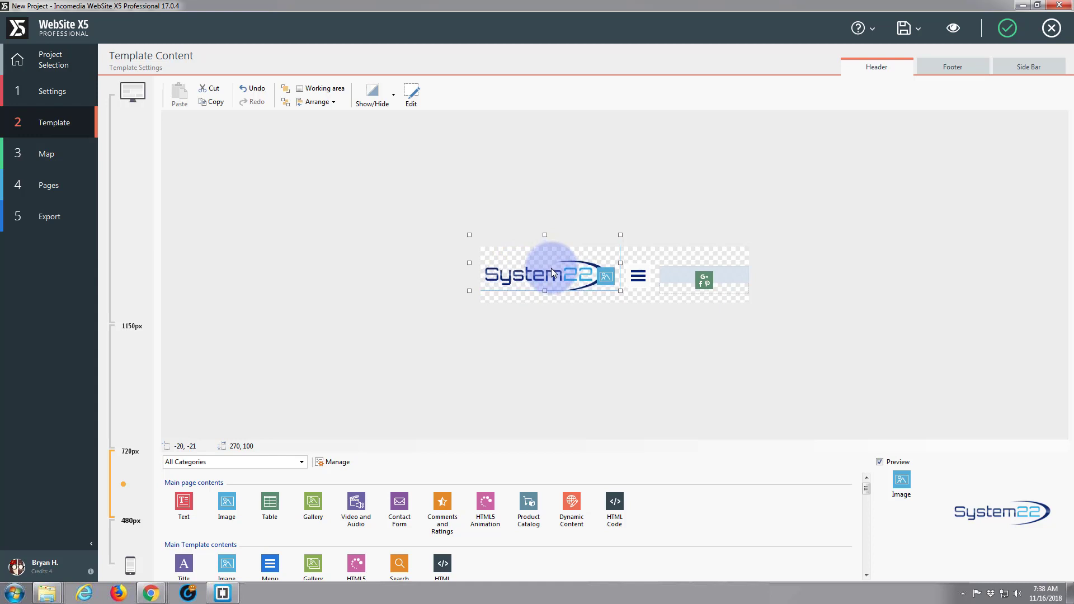
key(Right)
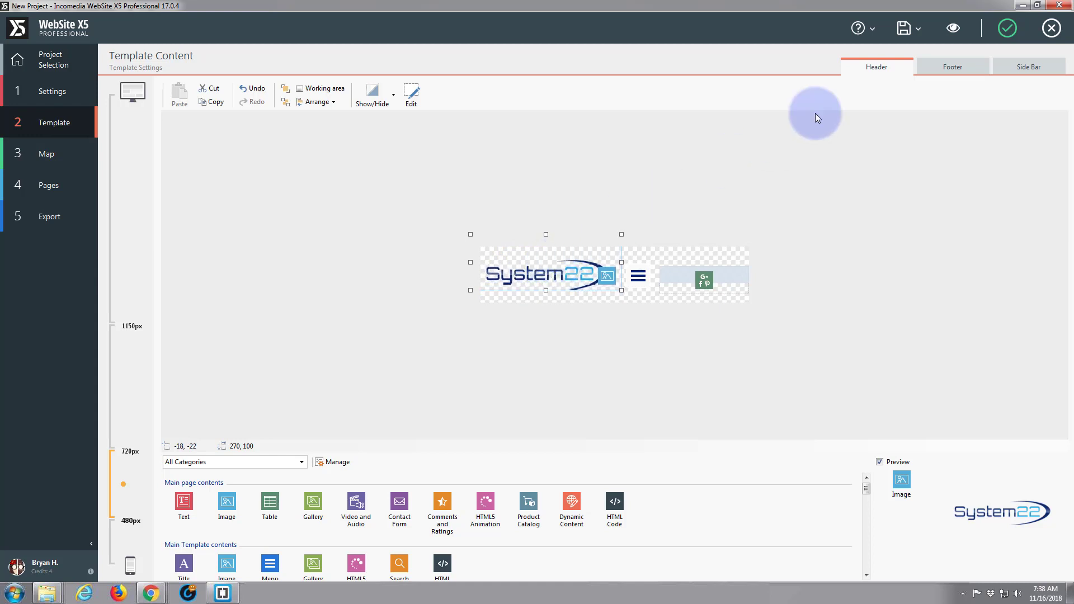
click(954, 29)
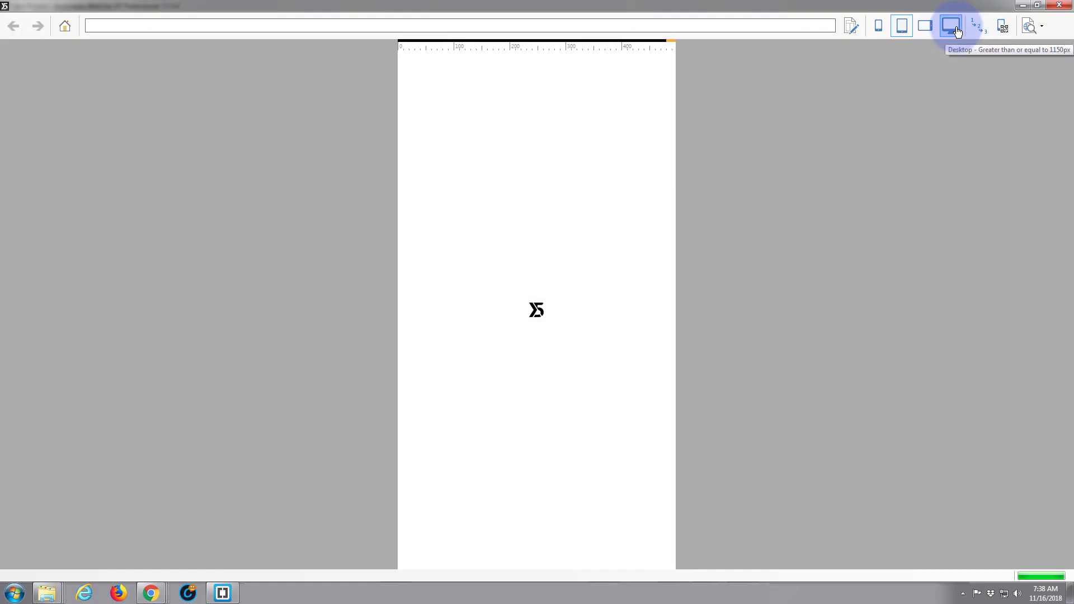
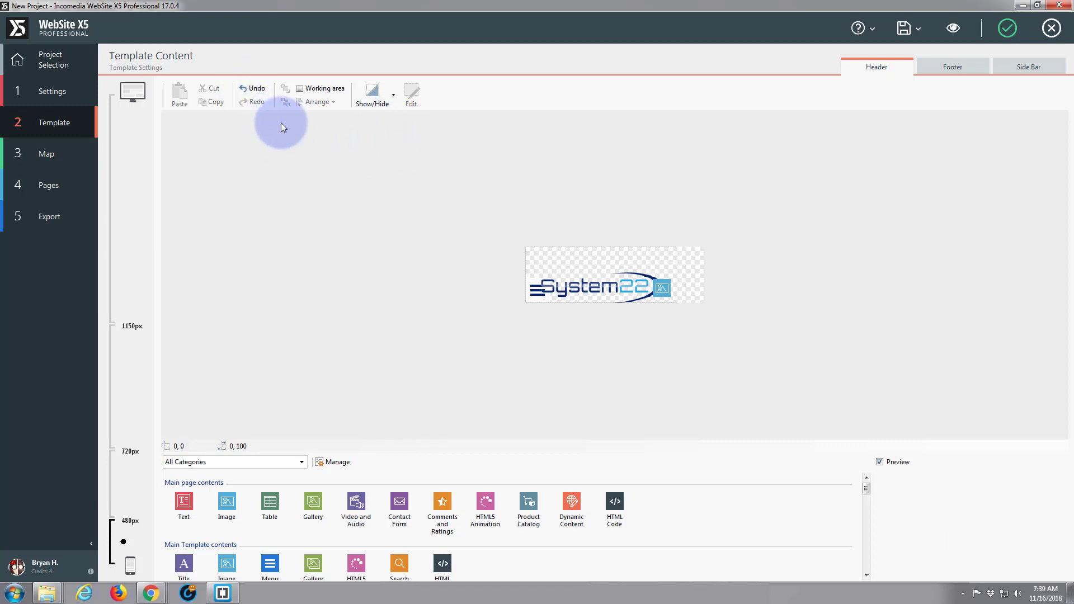
In the viewport below 480px, pull the header logo off the hamburger menu and move the menu to 260, 30
click(538, 292)
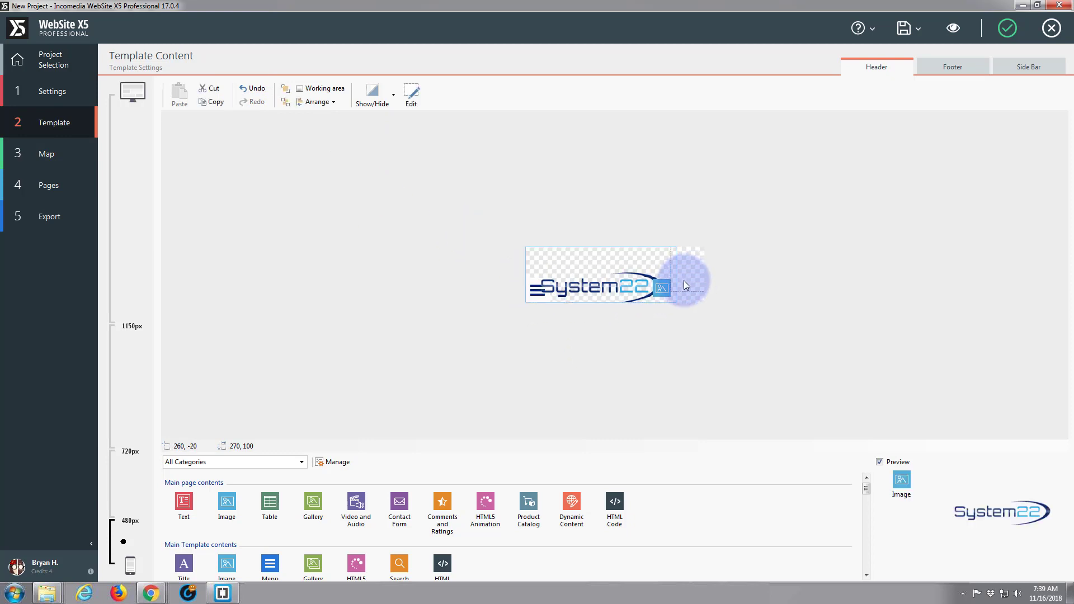
drag(686, 281, 531, 253)
click(534, 292)
drag(582, 293, 683, 279)
Place the header logo beside the hamburger menu at X -10 and raise it to Y -21 in the smallest viewport
click(585, 260)
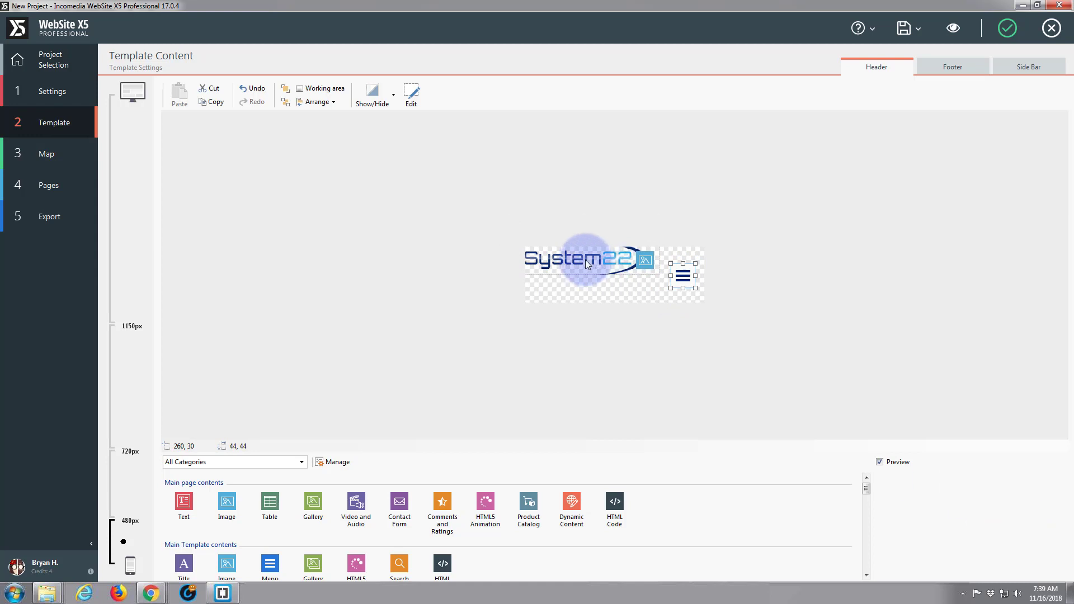
mouse_move(596, 276)
mouse_down()
mouse_move(577, 279)
mouse_move(587, 281)
mouse_move(583, 273)
mouse_up()
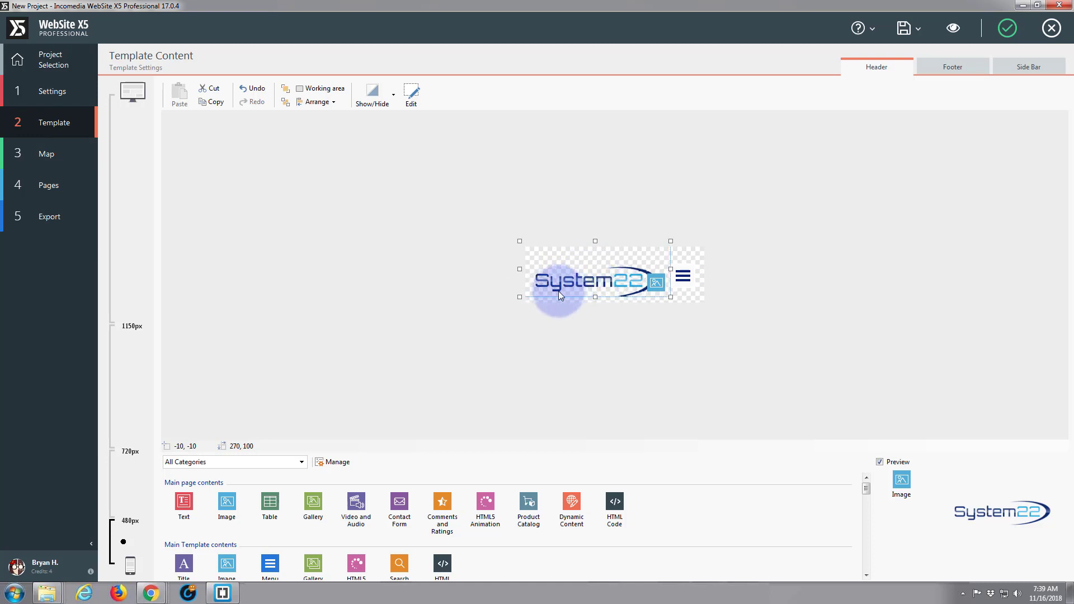
key(Up)
key(Up)
key(Up)
key(Up)
key(Up)
key(Up)
key(Up)
key(Up)
key(Up)
key(Up)
key(Up)
key(Up)
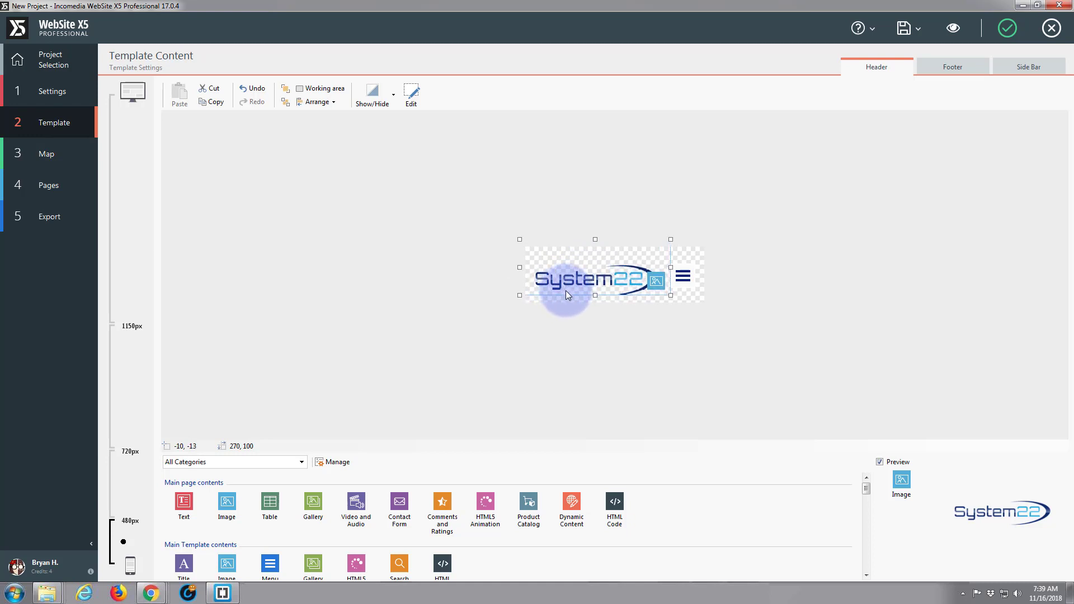
key(Left)
key(Left)
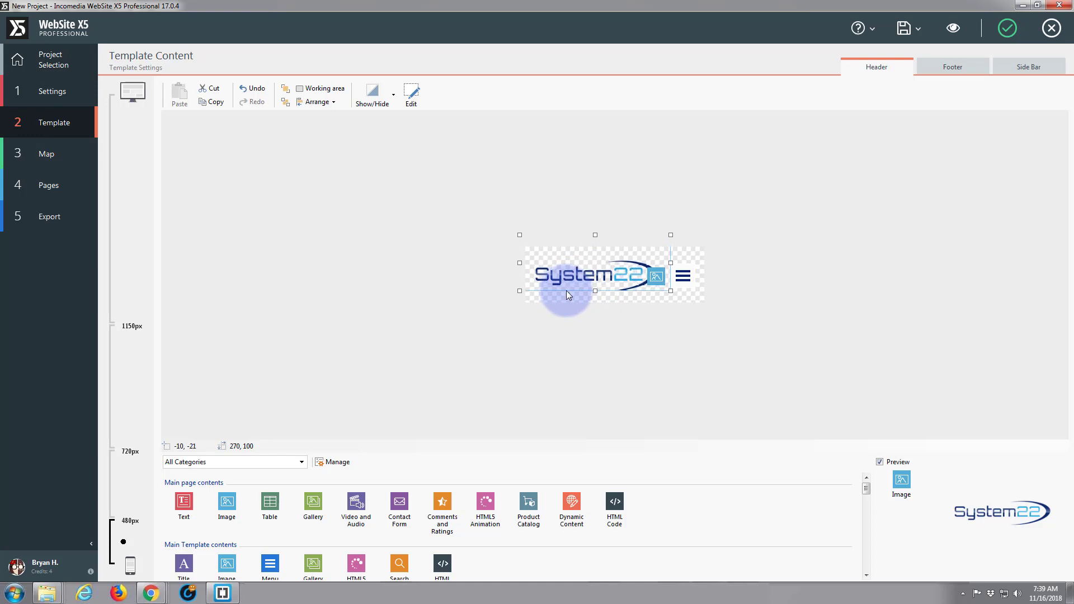
Shift the header logo away from the hamburger menu to -20, -21
key(Down)
key(Left)
key(Left)
key(Left)
key(Left)
key(Left)
key(Left)
key(Left)
key(Left)
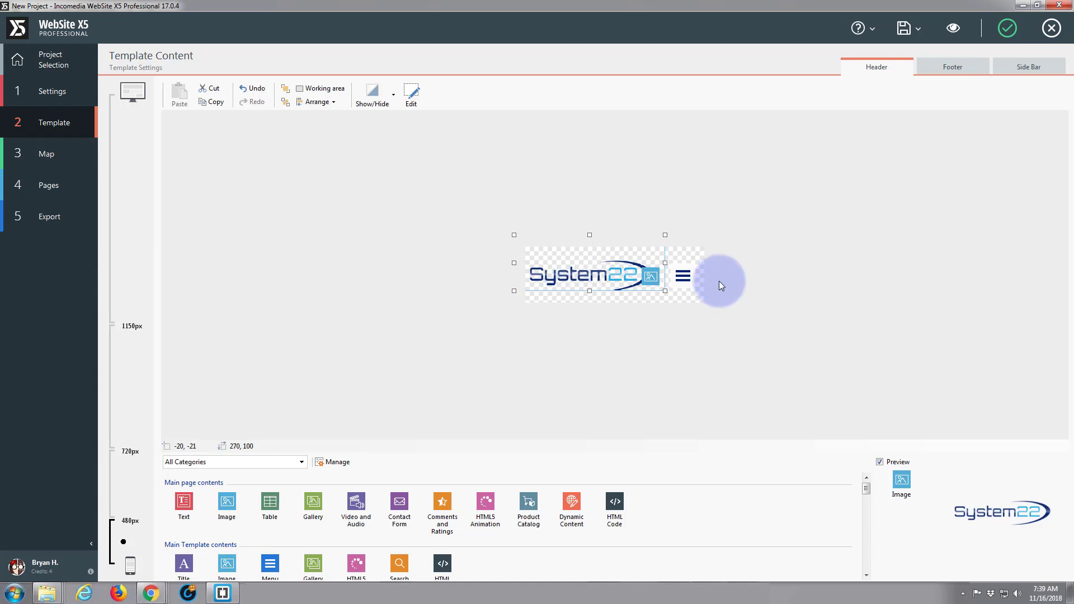
Lower the hamburger menu to 260, 31 and preview the page in the viewport below 480px
click(682, 277)
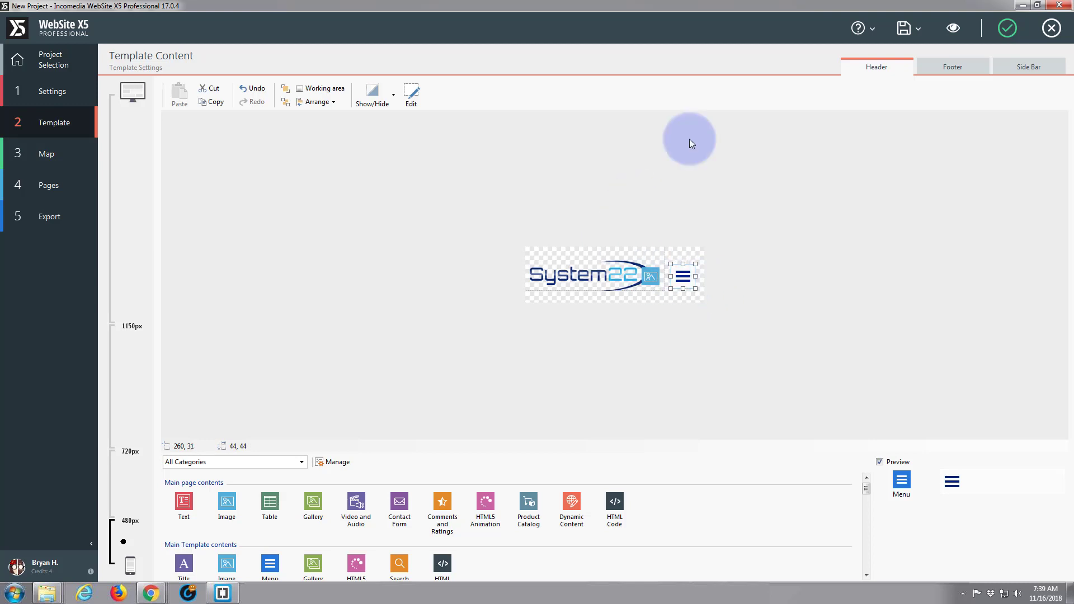
click(954, 28)
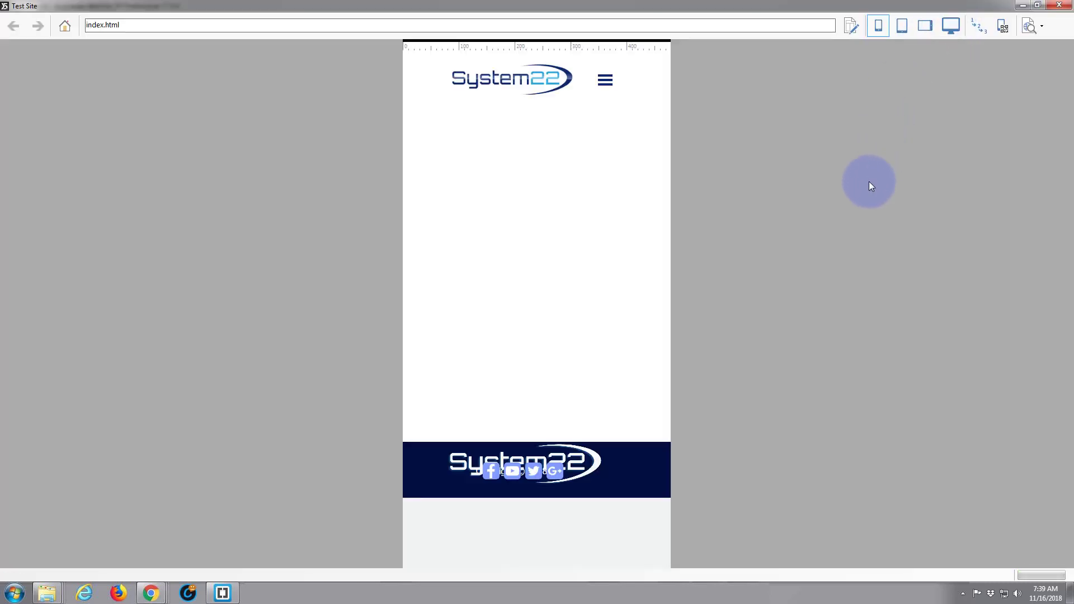
click(1060, 5)
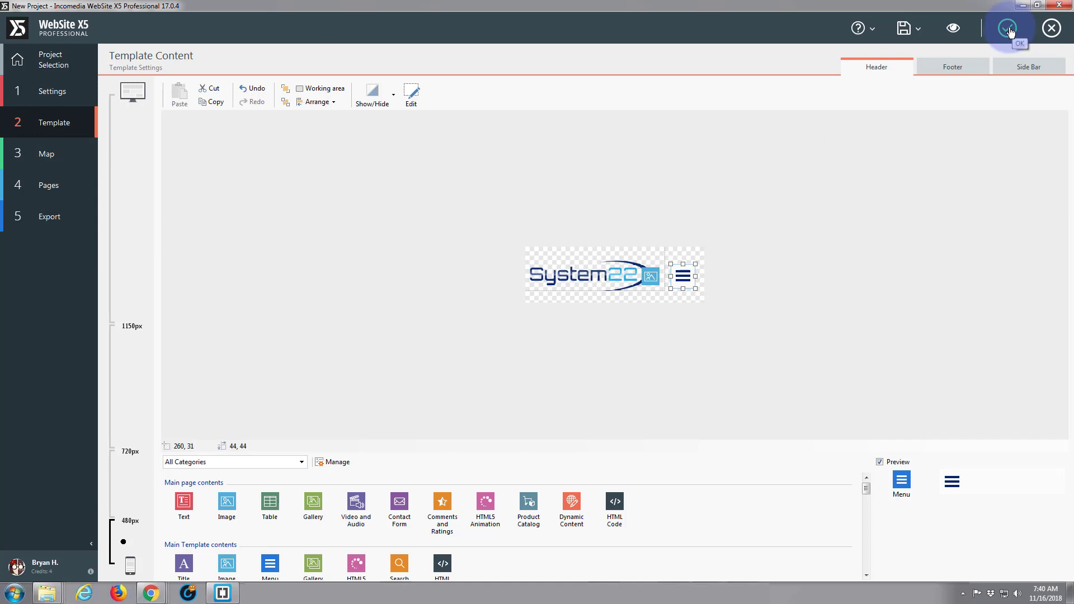
Switch to the footer content and hide its social icons for the viewport below 480px only
click(953, 67)
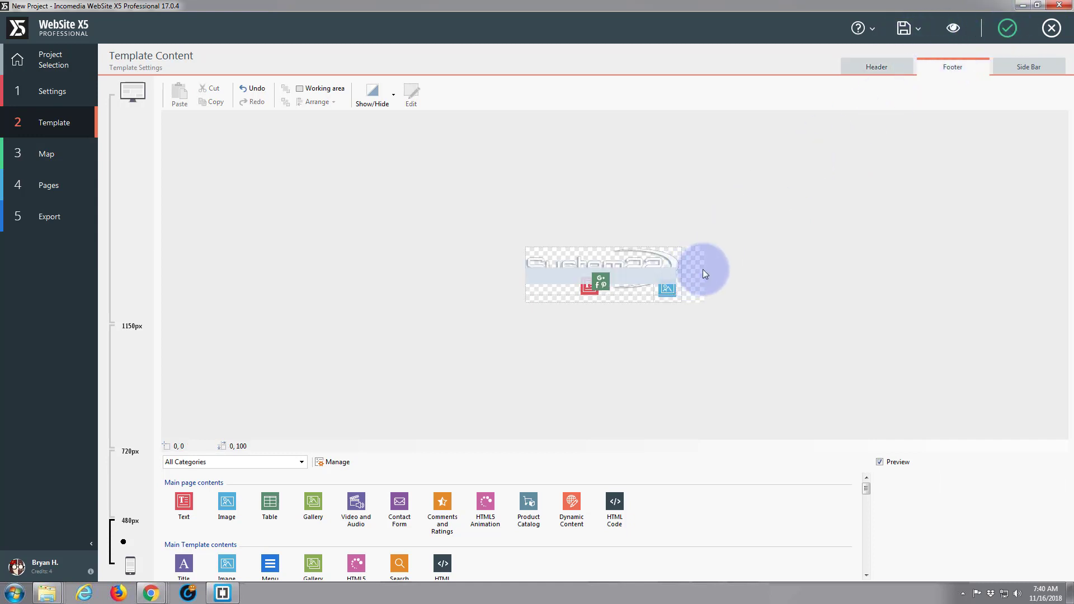
click(601, 280)
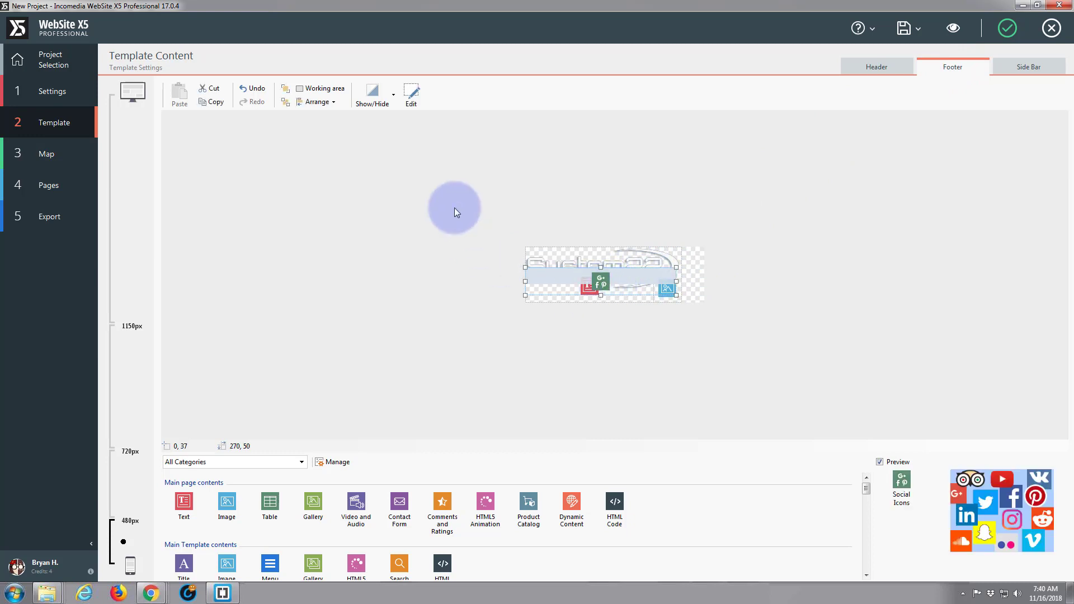
click(391, 92)
click(395, 115)
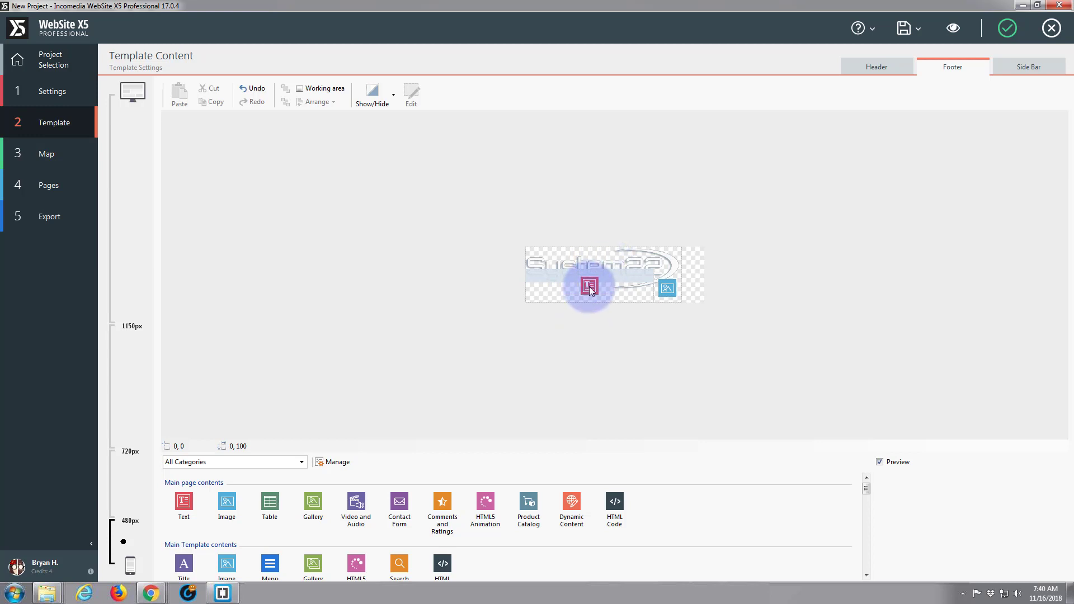
Move the footer logo to 20, 10 in the viewport below 480px
click(671, 294)
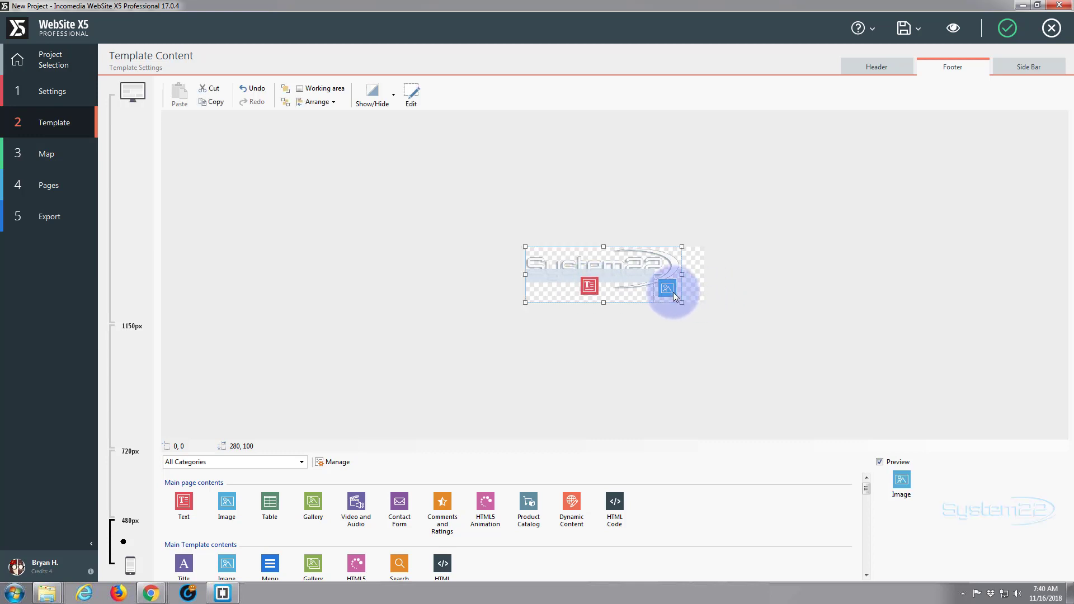
drag(672, 294, 734, 303)
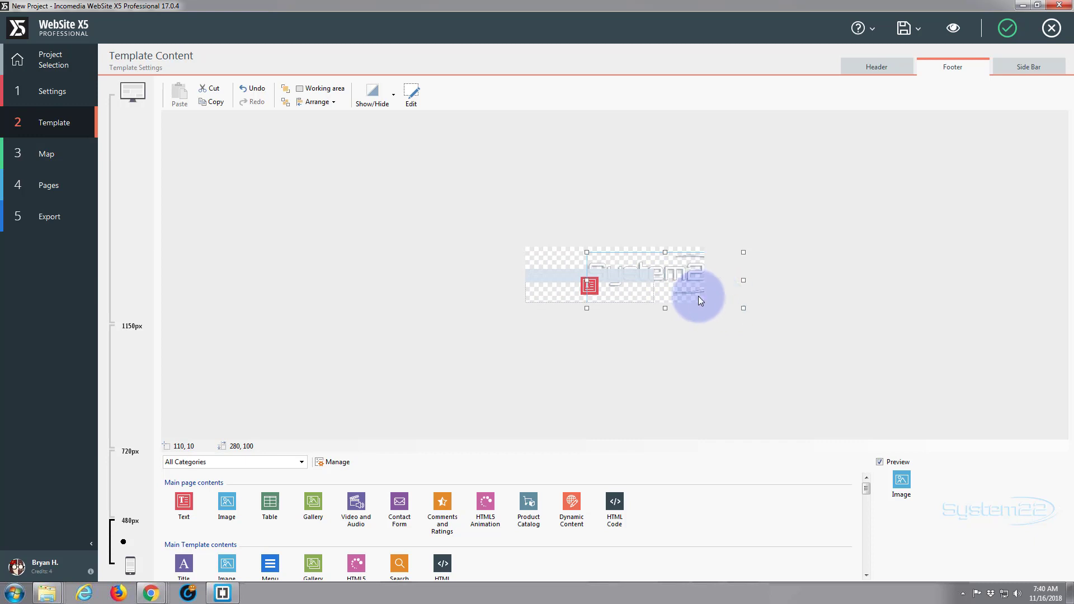
drag(667, 265, 645, 269)
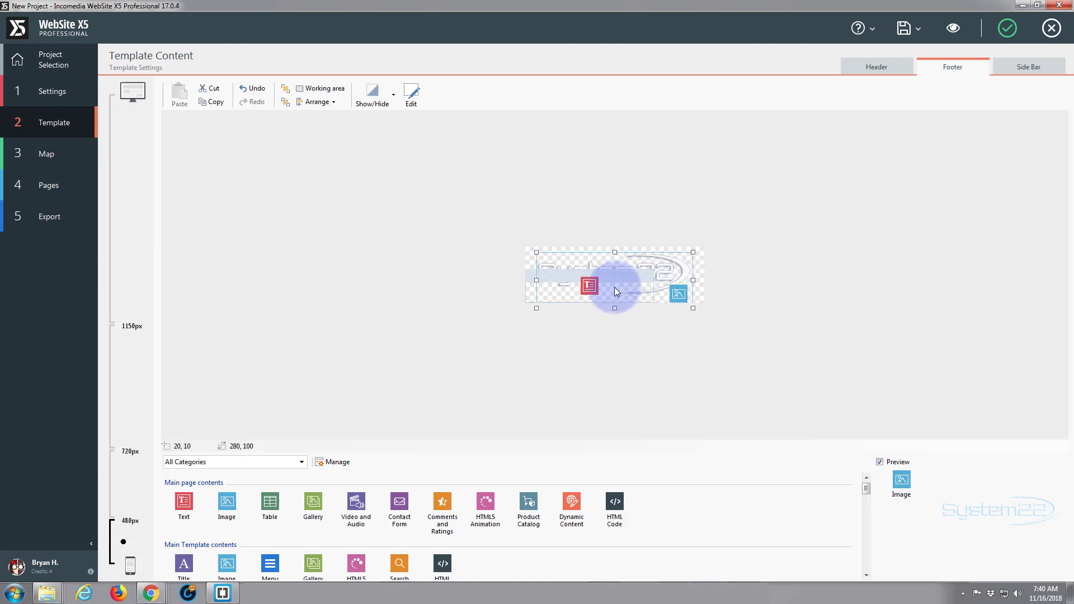
Hide the footer's copyright text for the viewport below 480px and adjust the footer logo to 21, 13
click(591, 288)
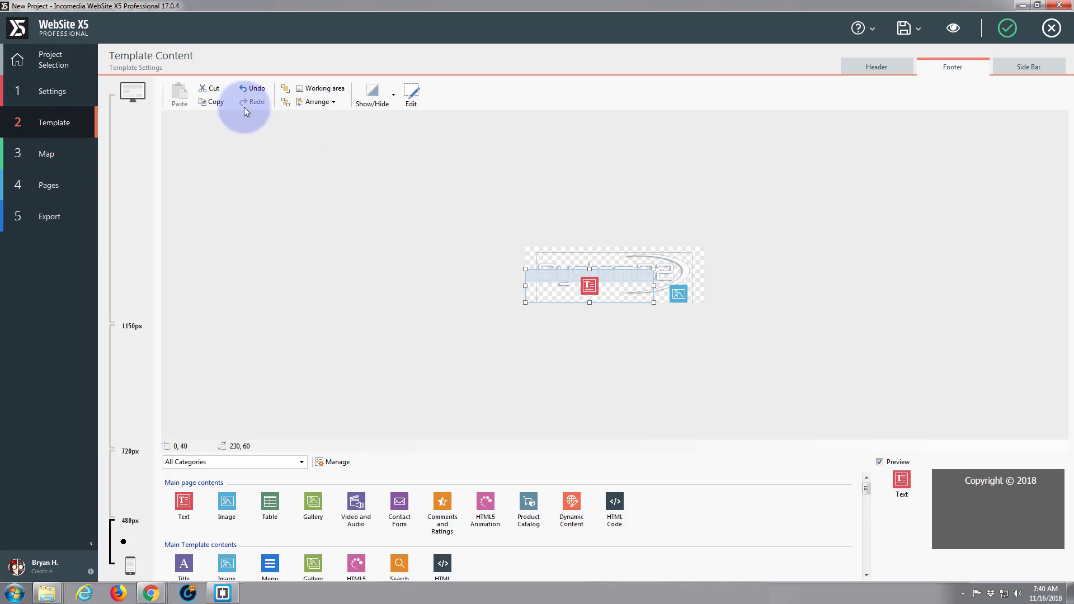
click(374, 92)
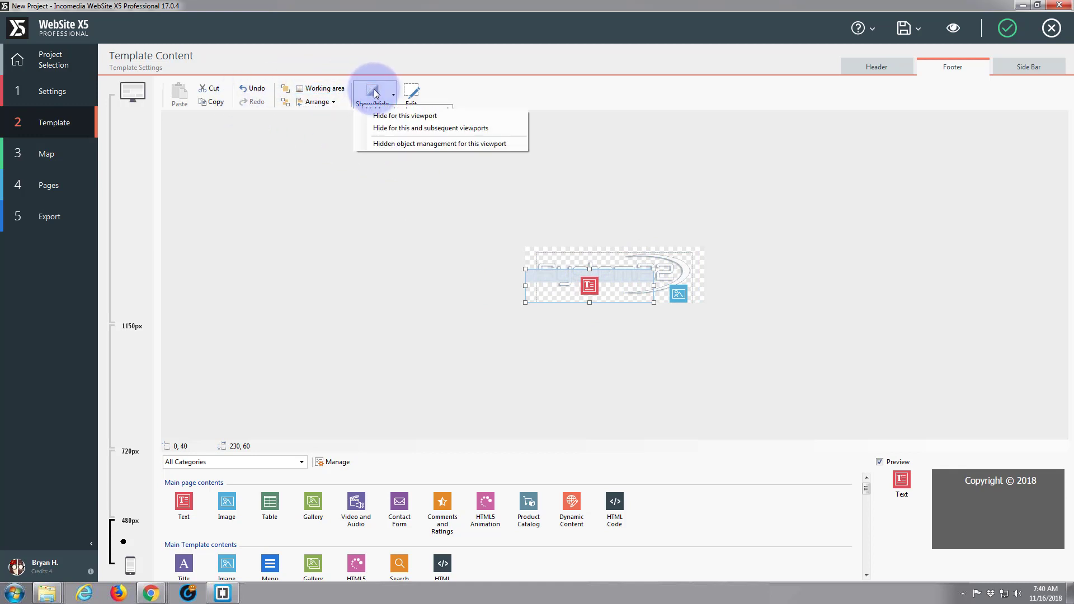
click(382, 118)
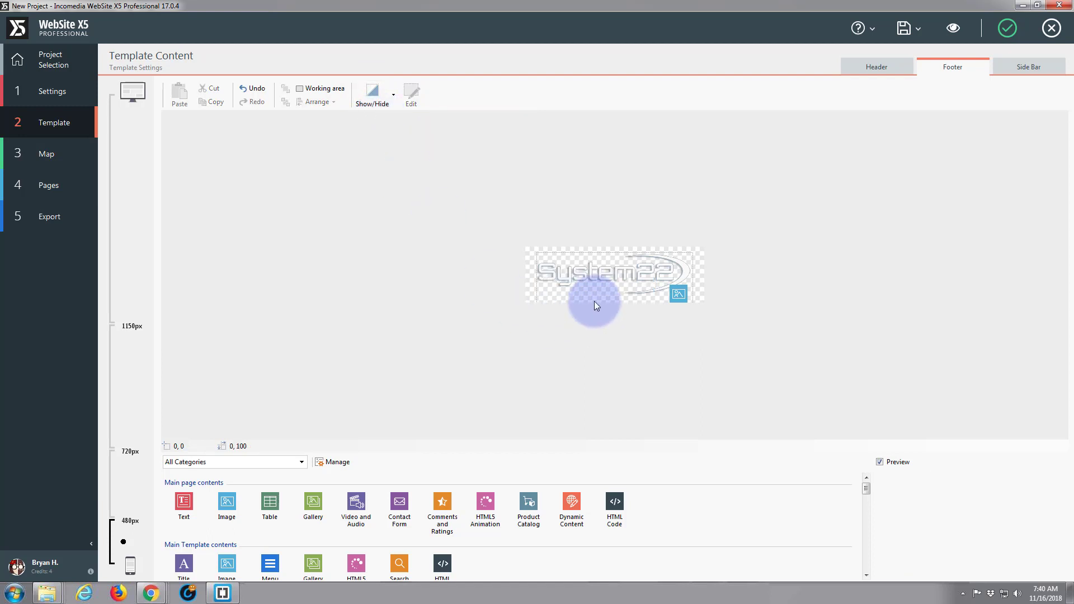
drag(592, 277, 602, 275)
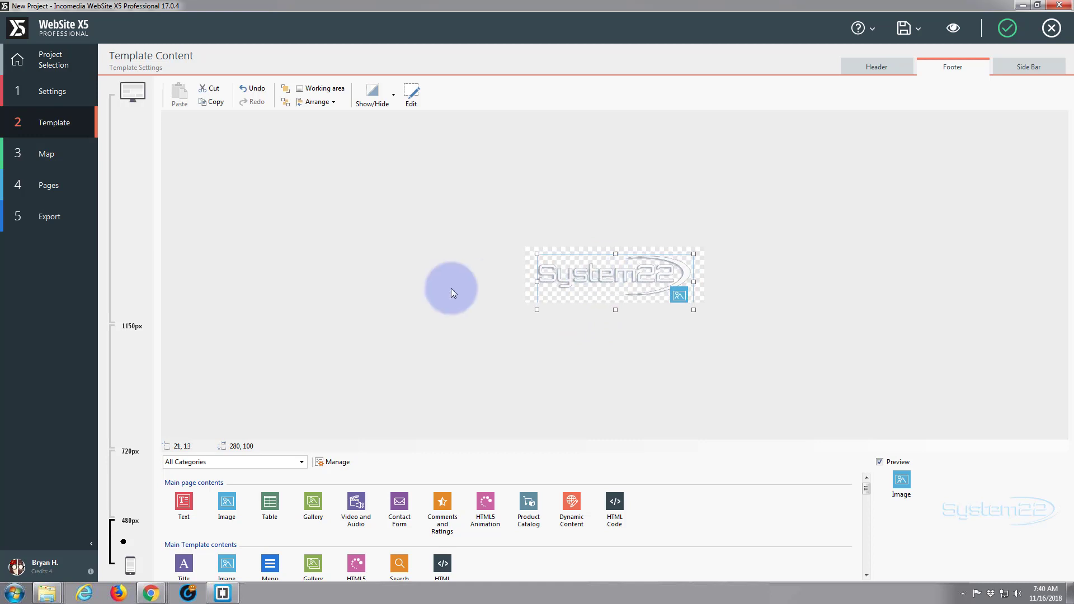
Switch the footer to the 720 to 480px viewport and hide its social icons for that viewport only
click(122, 488)
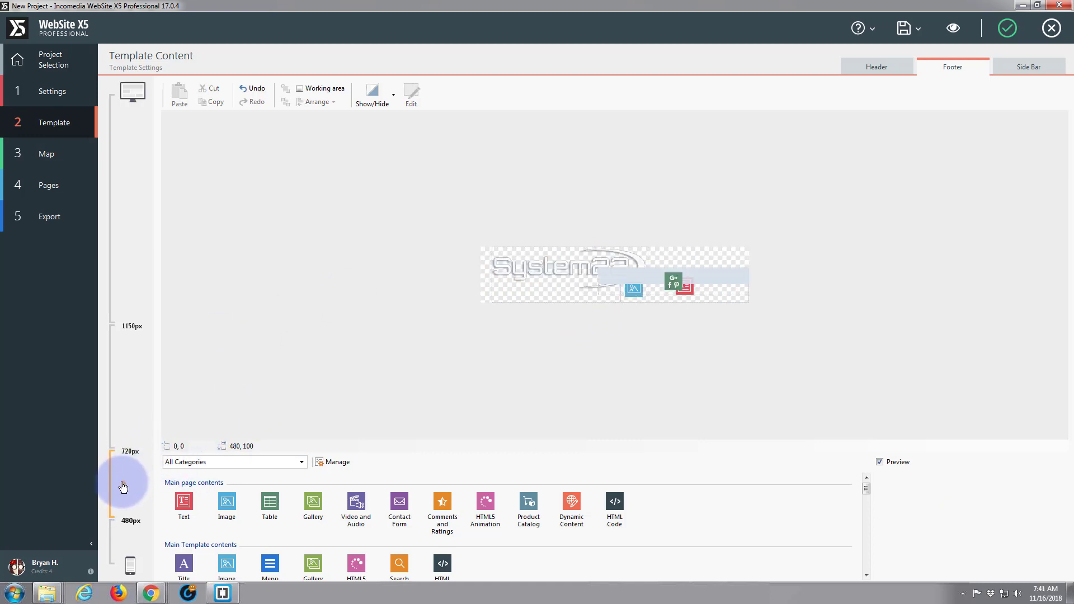
click(524, 341)
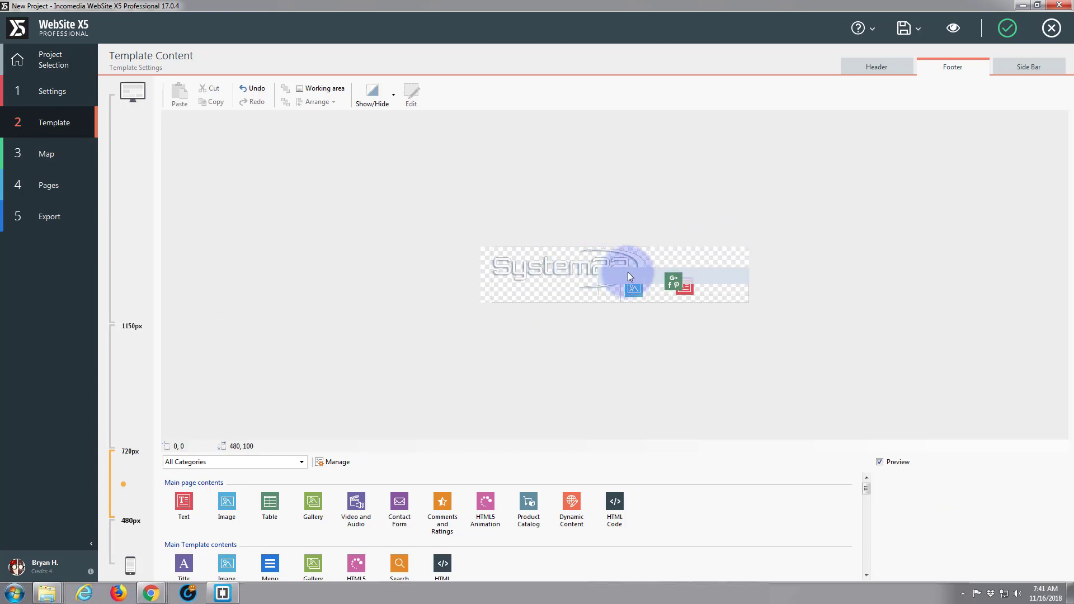
click(680, 277)
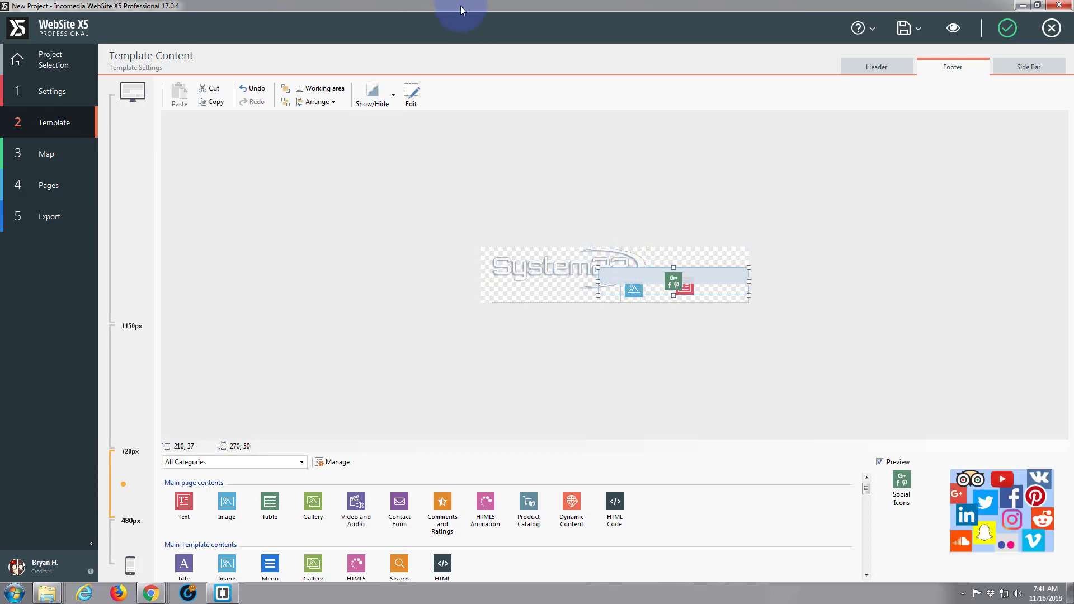
click(372, 94)
click(384, 116)
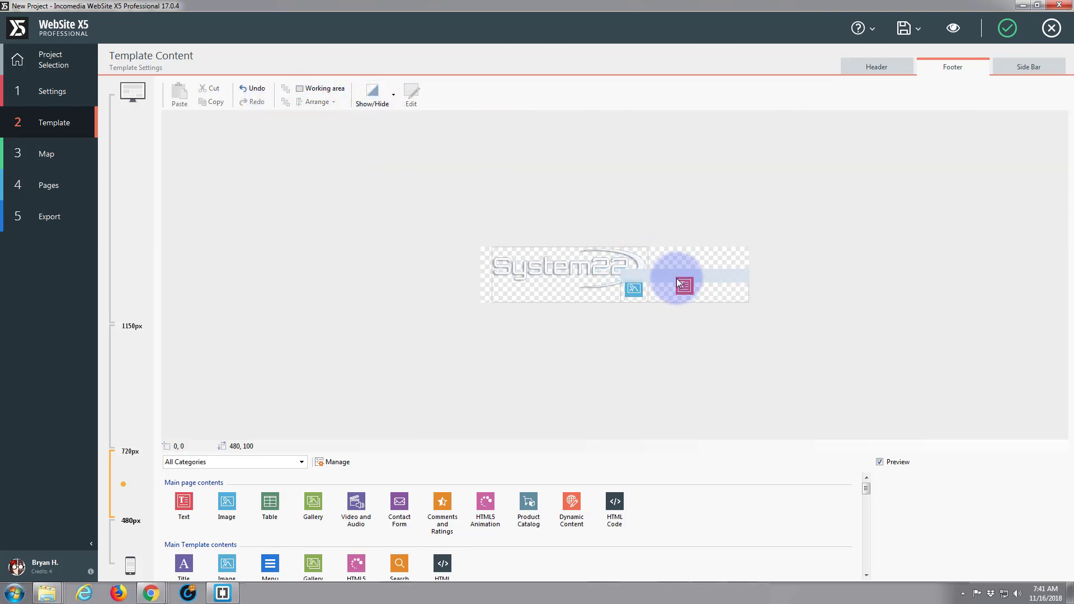
Move the footer logo to the footer's left edge and nudge it down to about 1, 16 in the 720 to 480px viewport
click(536, 271)
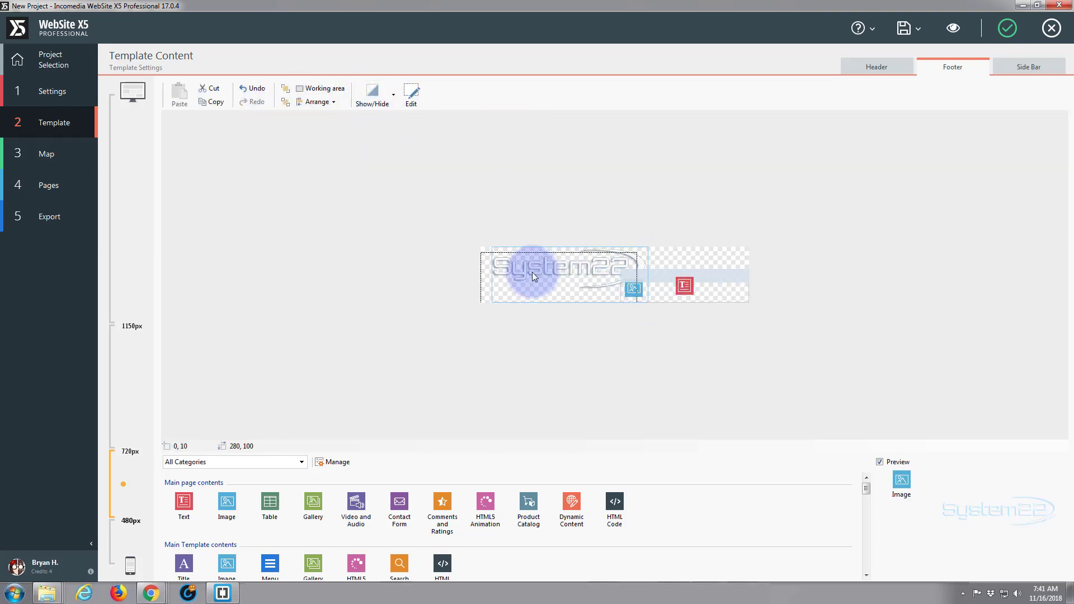
drag(534, 273, 533, 272)
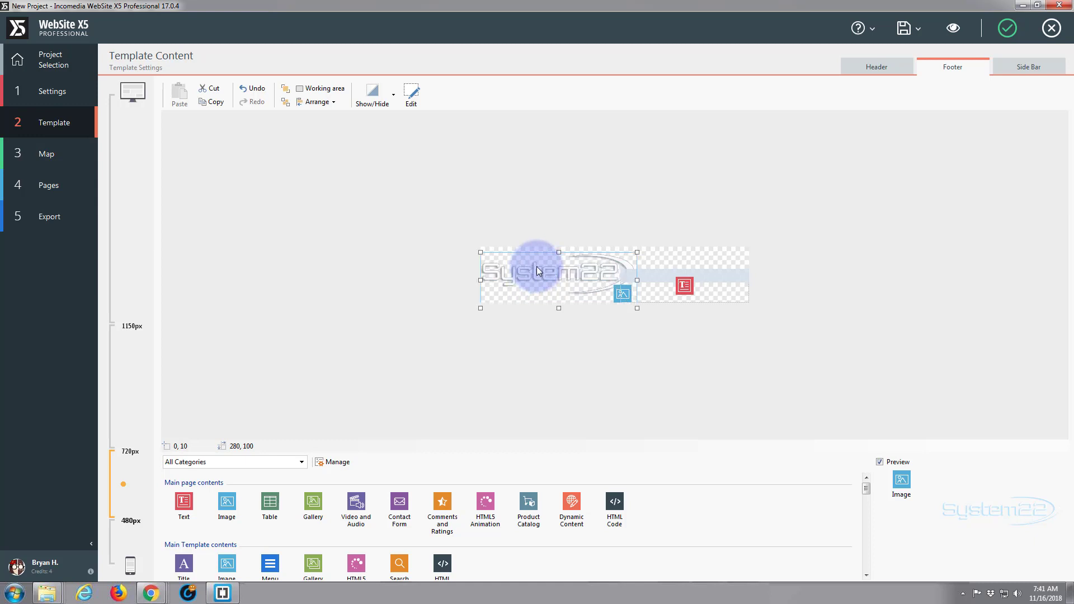
key(Down)
key(Down)
key(Down)
key(Down)
key(Down)
key(Down)
key(Down)
key(Down)
key(Down)
key(Down)
key(Down)
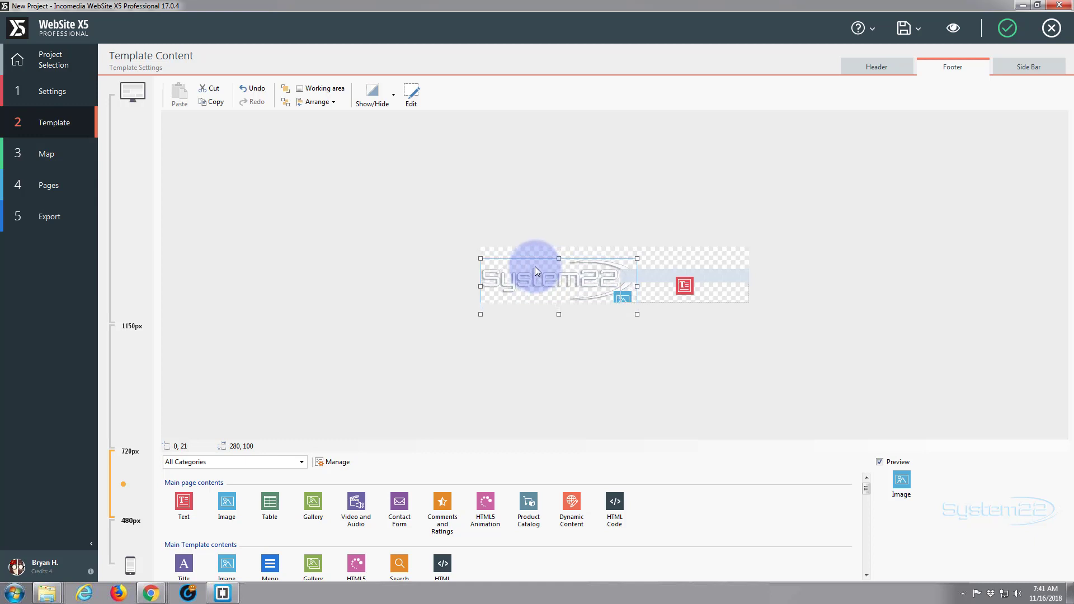
key(Up)
key(Up)
key(Up)
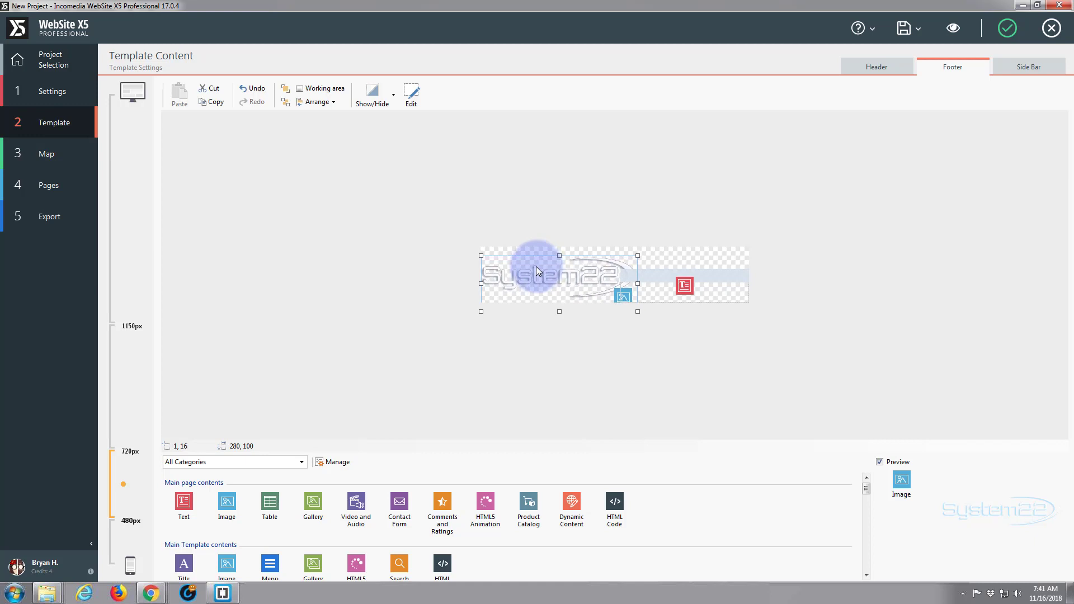
Preview the footer in the 719 to 480px viewport and in the viewport below 480px
click(697, 271)
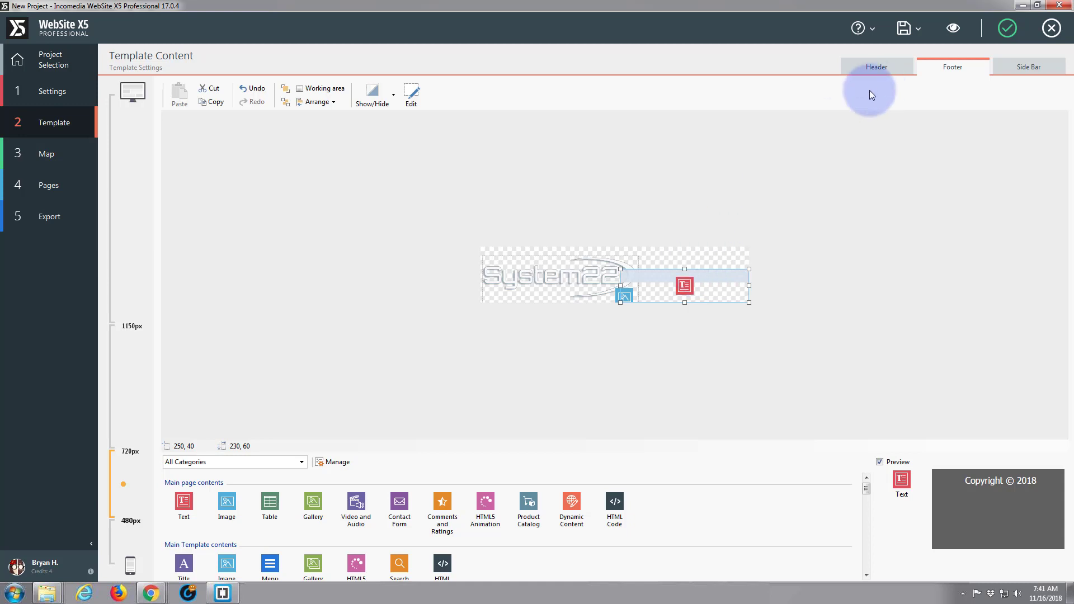
click(953, 28)
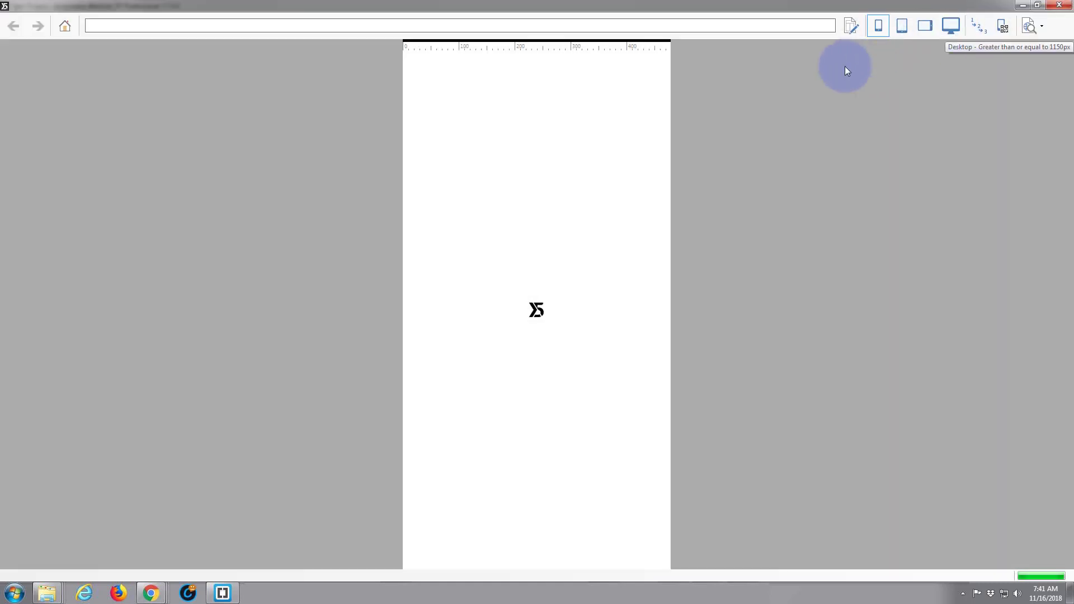
click(901, 26)
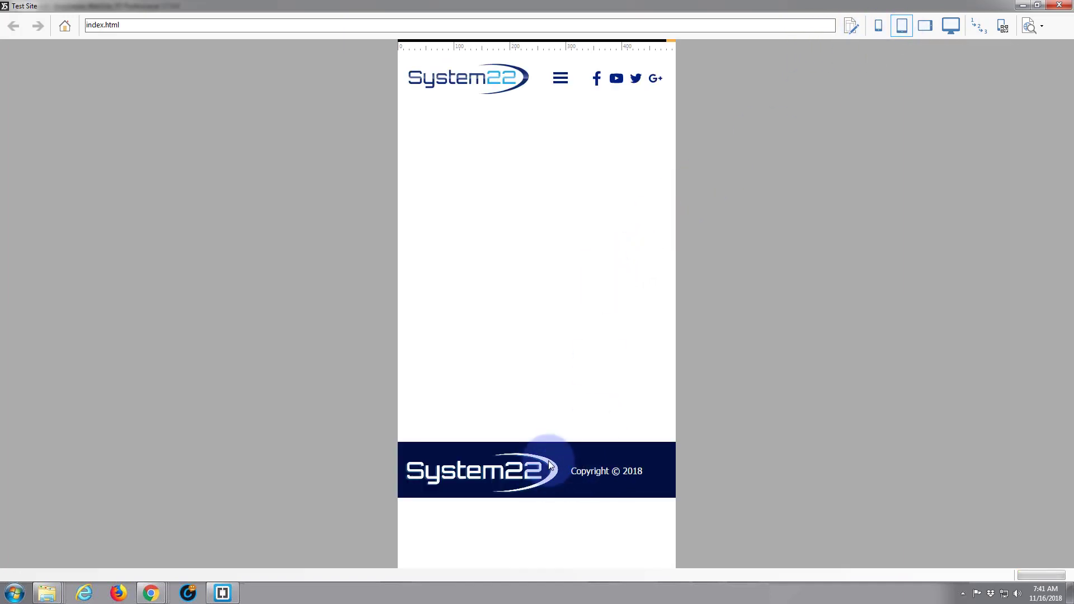
click(894, 28)
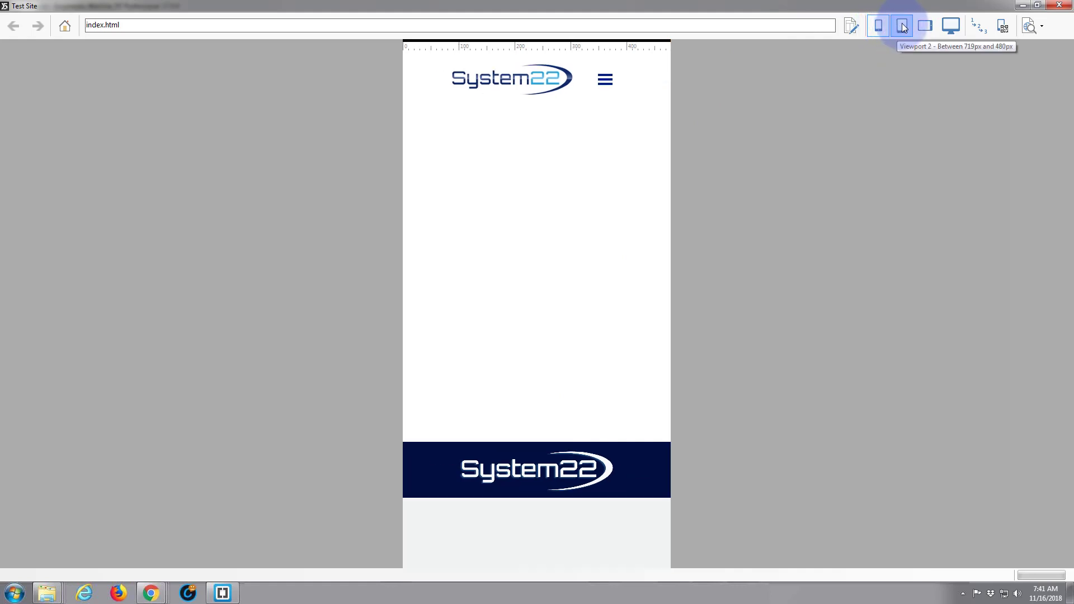
Preview the footer in the 719 to 480px and 1149 to 720px viewports and close the preview
click(904, 28)
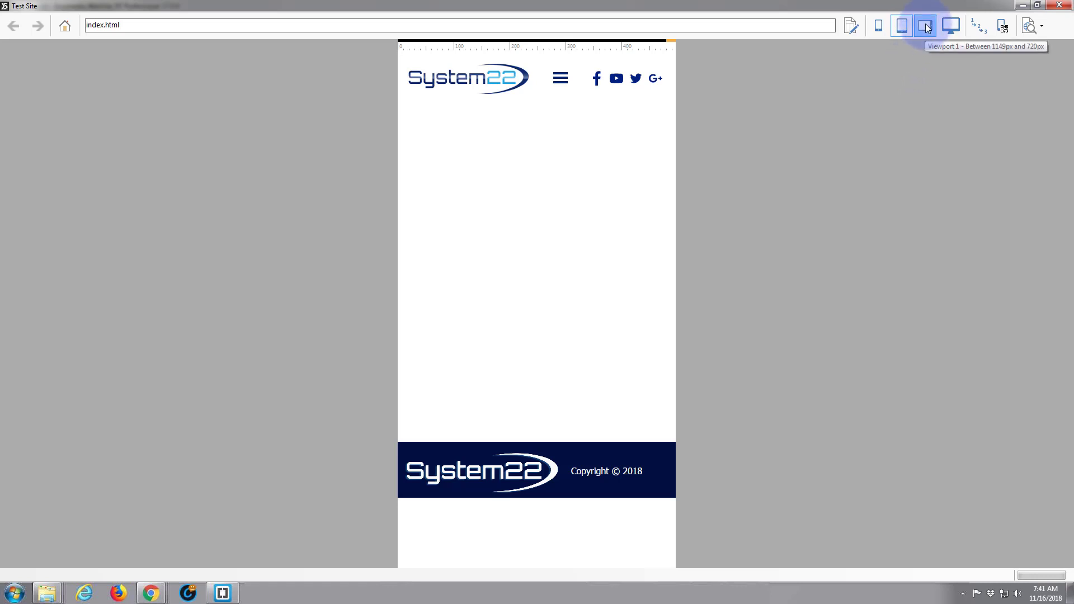
click(927, 28)
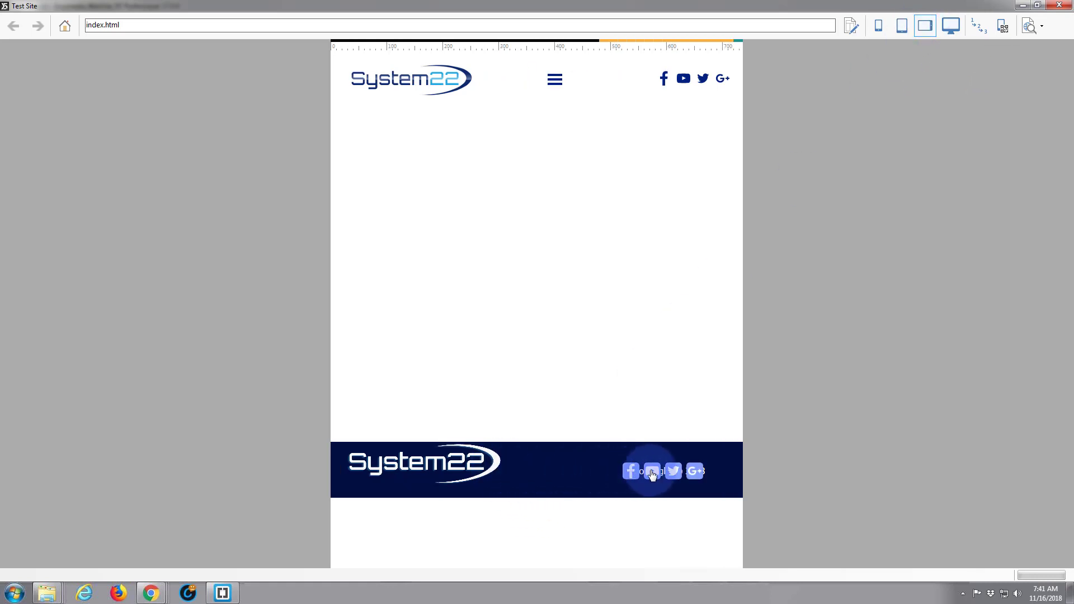
click(1062, 6)
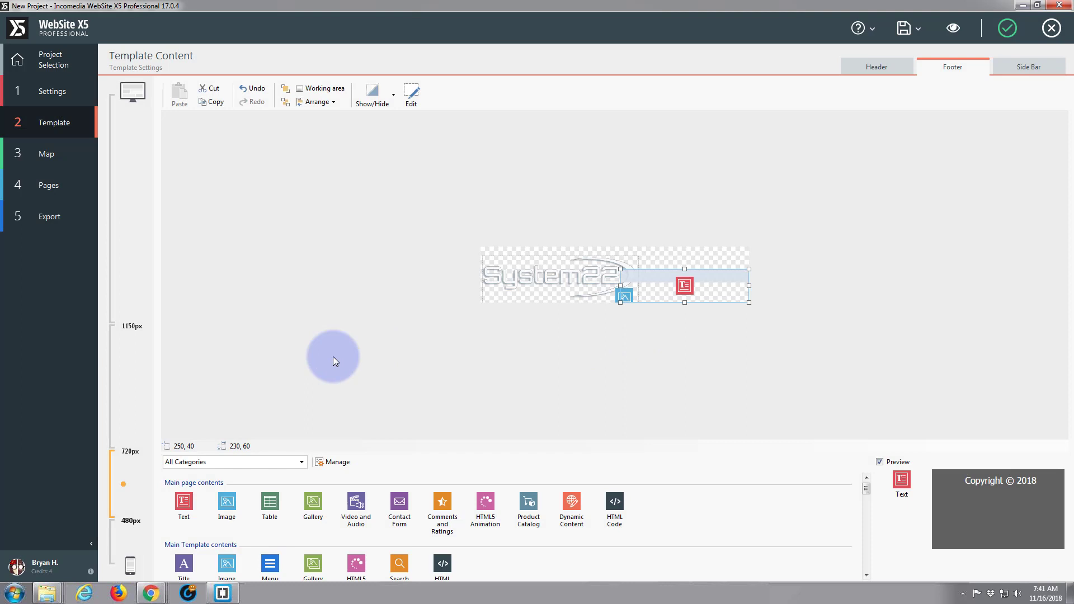
Switch the footer to the 1150 to 720px viewport and move the logo to 10, 10
click(123, 388)
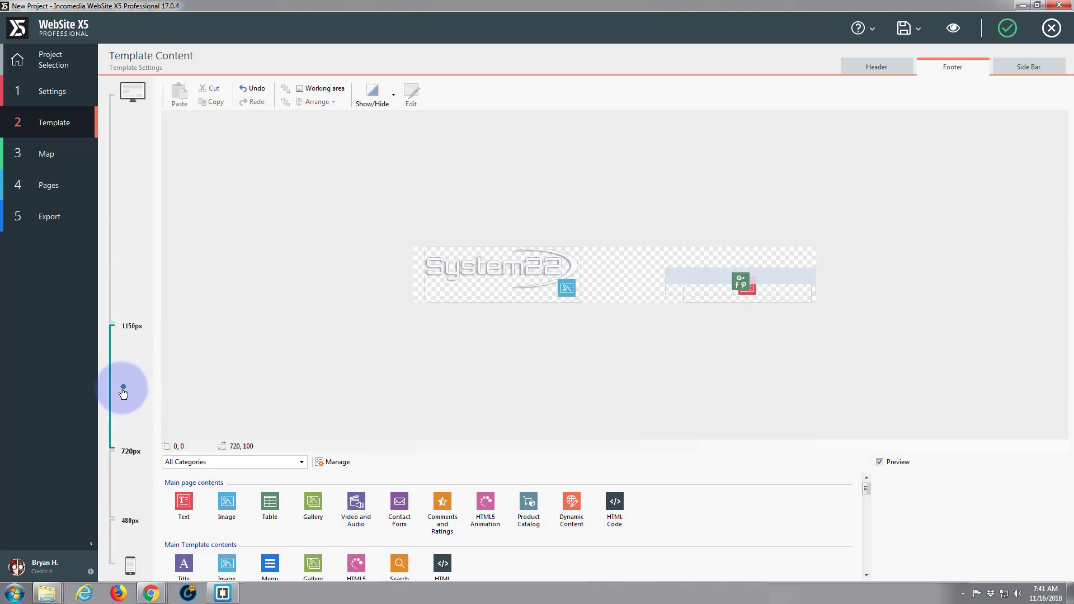
click(475, 267)
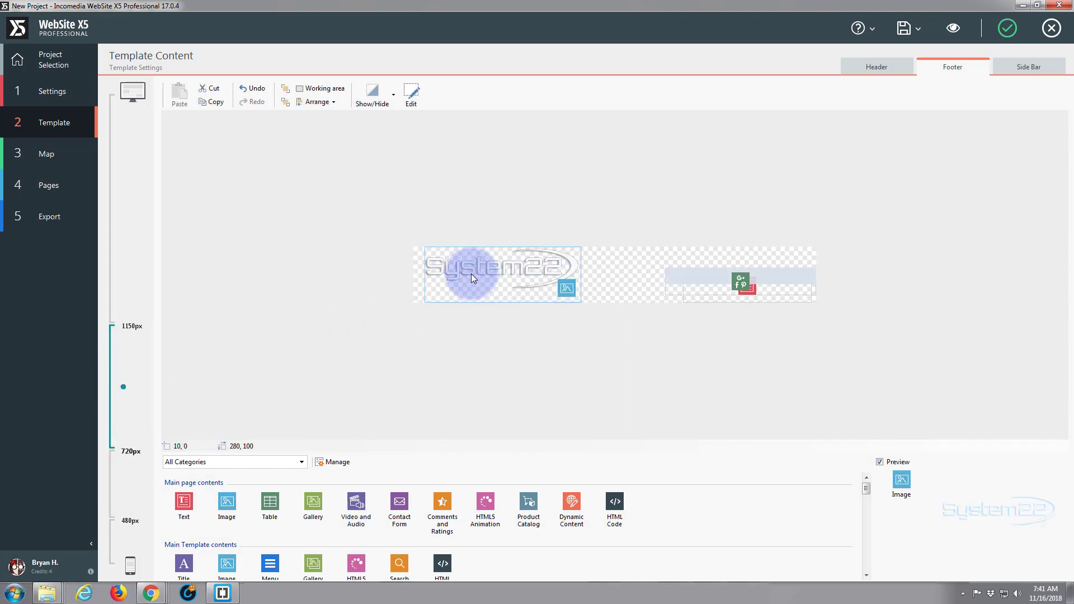
drag(471, 274, 470, 274)
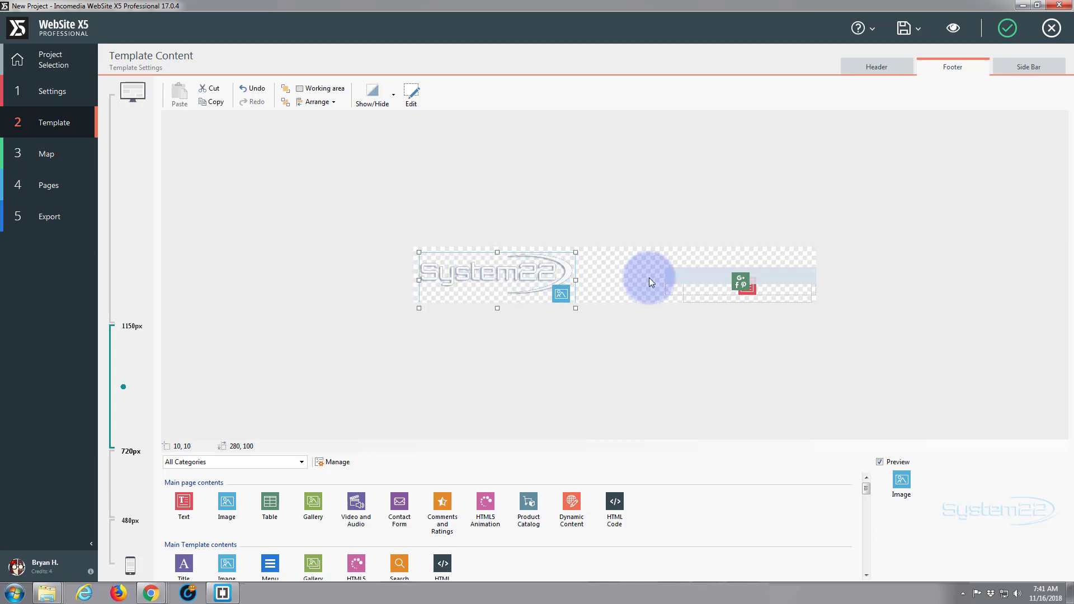
Separate the overlapping footer items, placing the copyright text beside the logo at 270, 40 and the social icons beyond it at 500, 30
drag(710, 272, 610, 271)
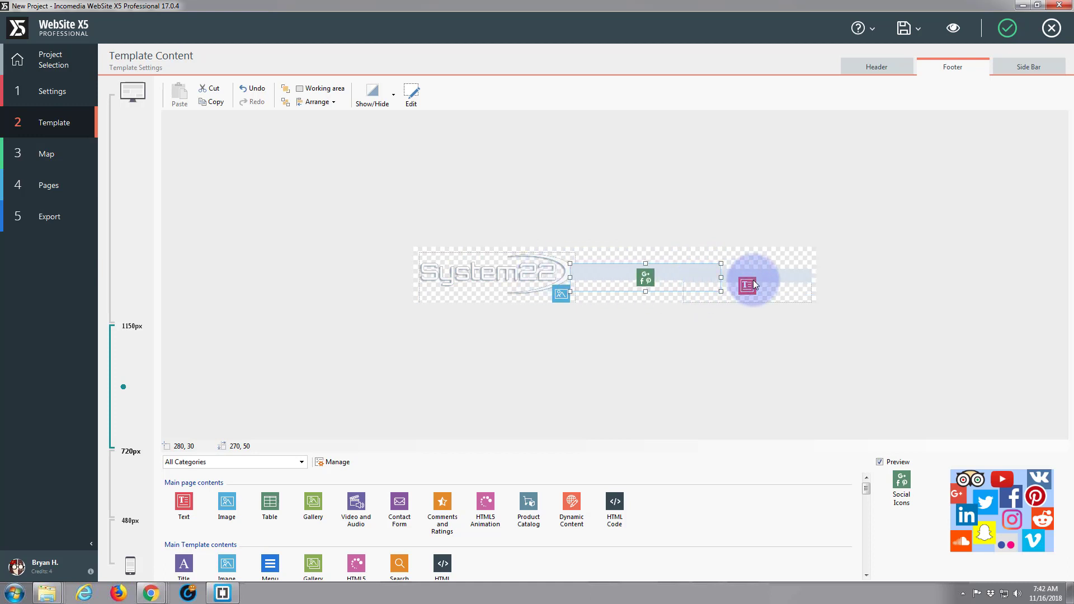
mouse_move(648, 276)
mouse_down()
mouse_move(769, 270)
mouse_move(680, 288)
mouse_move(630, 274)
mouse_move(644, 279)
mouse_up()
click(738, 267)
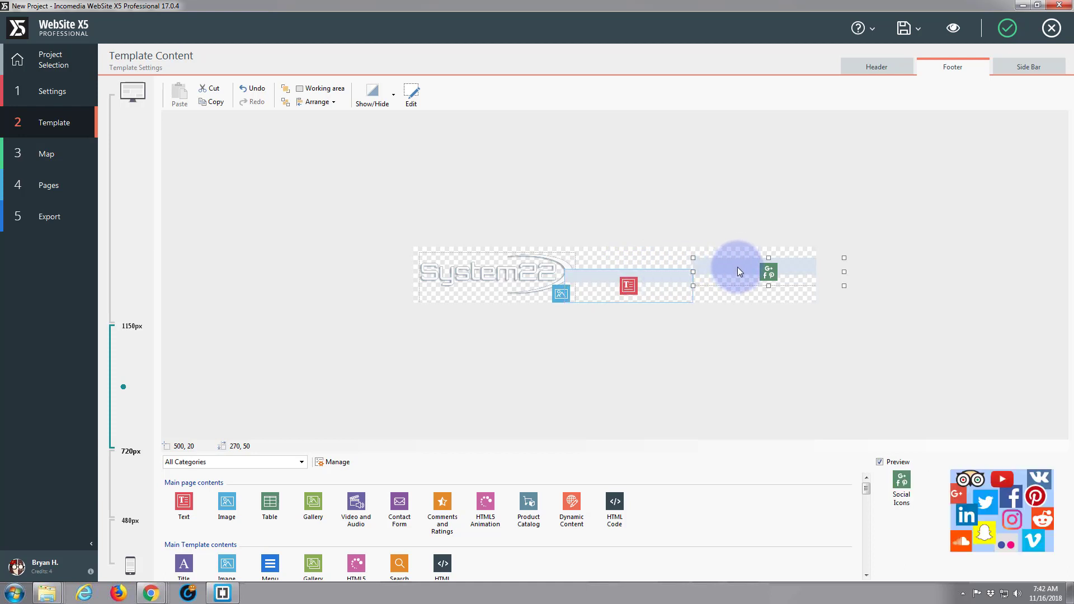
Move the footer logo to 1, 11 in the 1150 to 720px viewport and check the footer in the preview
click(503, 279)
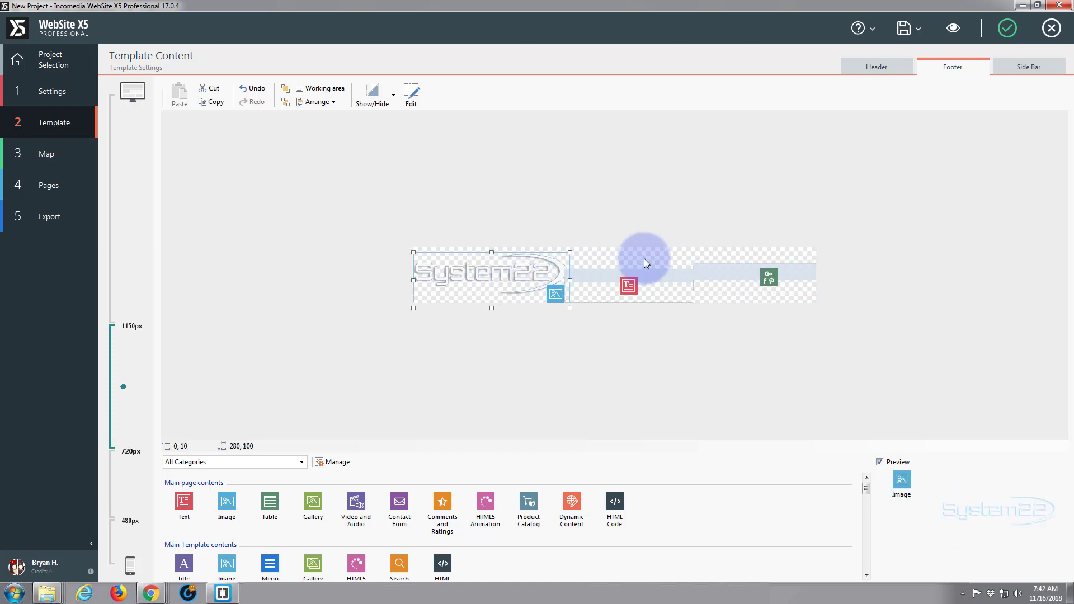
key(Right)
key(Down)
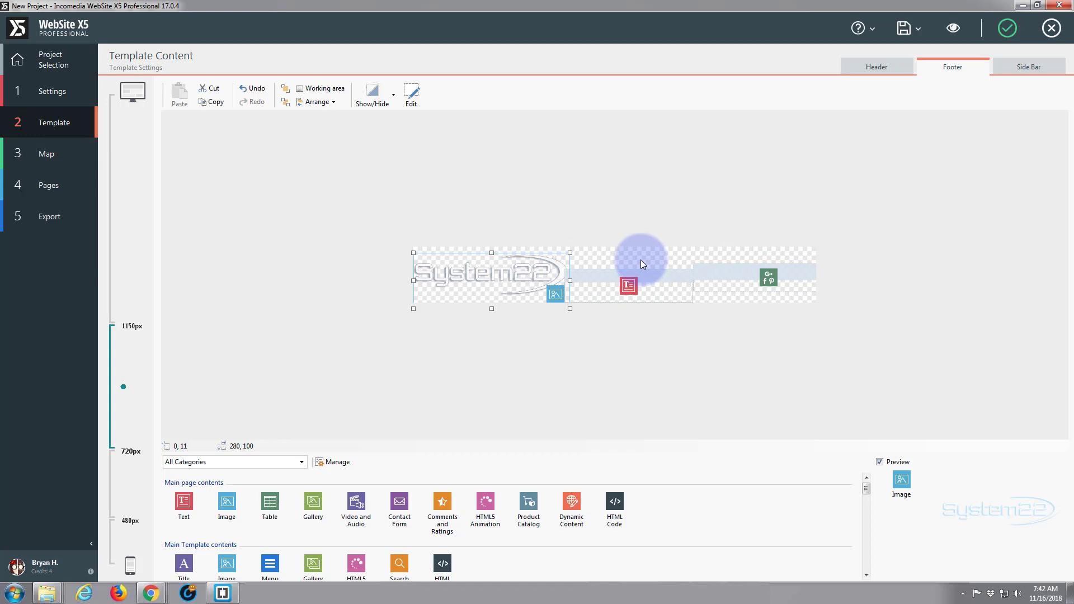
click(954, 28)
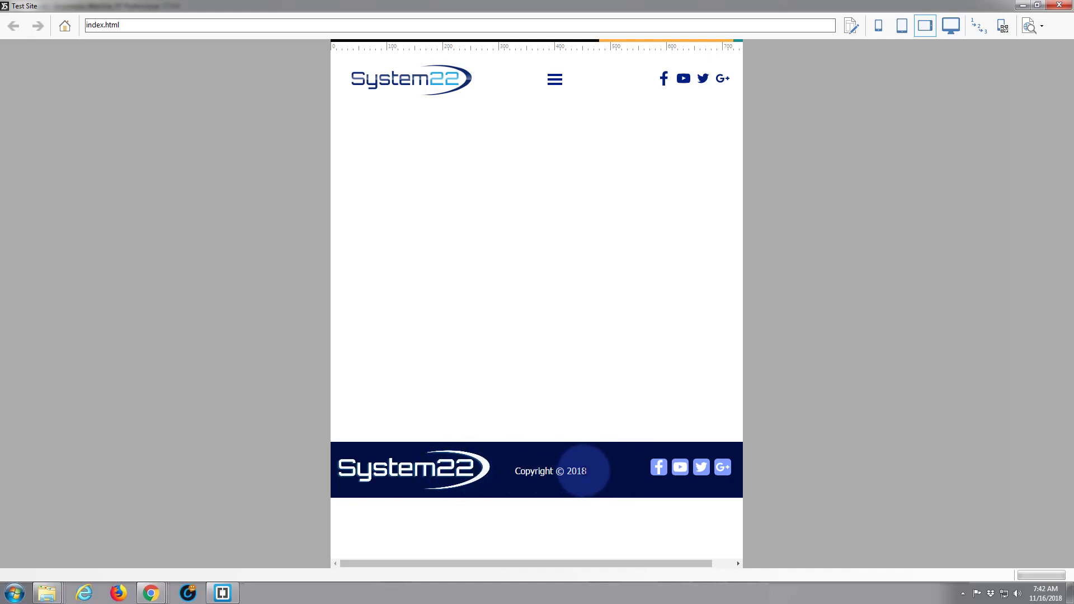
click(1059, 5)
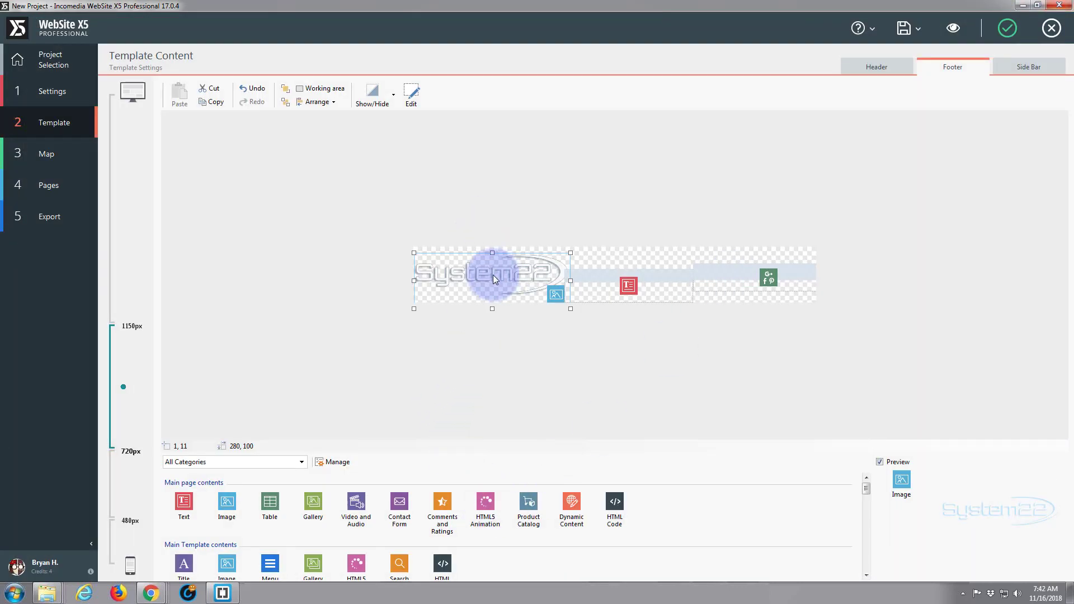
Nudge the footer logo and copyright text slightly to the right and move the social icons to 502, 36
drag(494, 276, 506, 279)
click(606, 280)
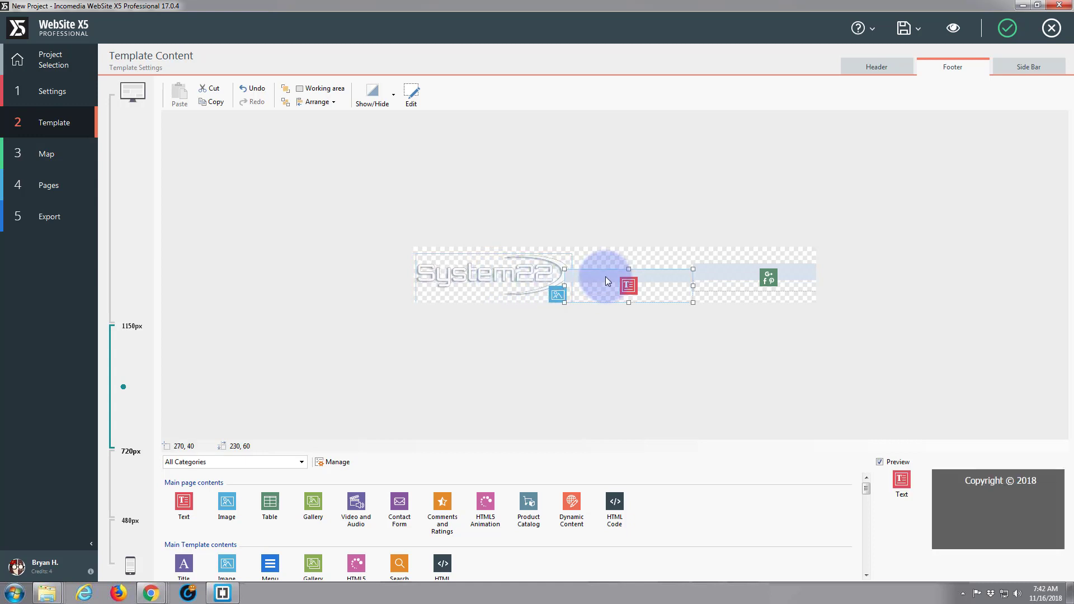
click(733, 273)
click(653, 279)
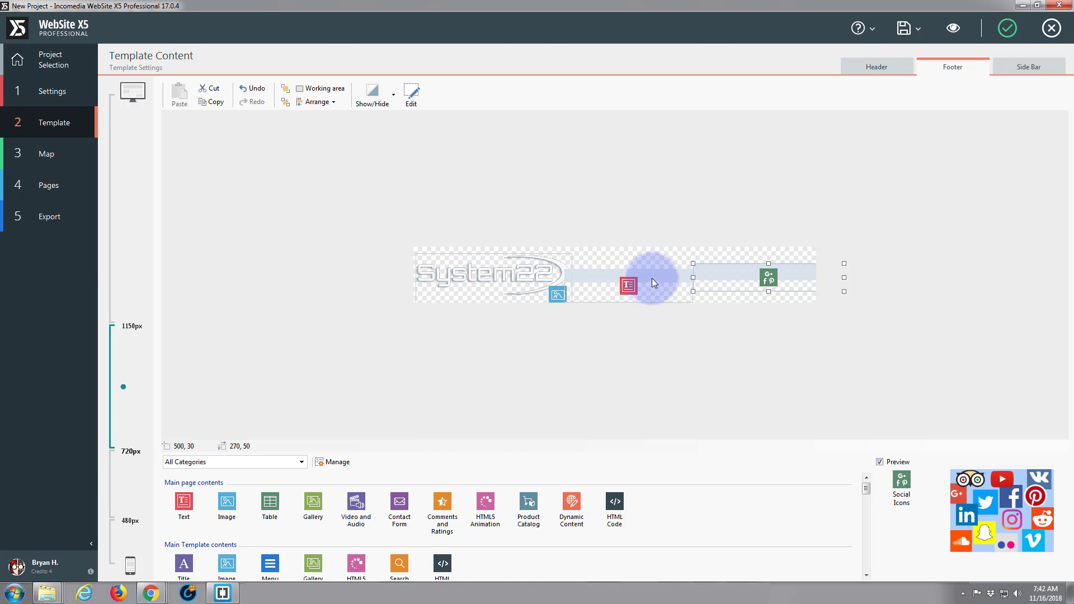
click(731, 276)
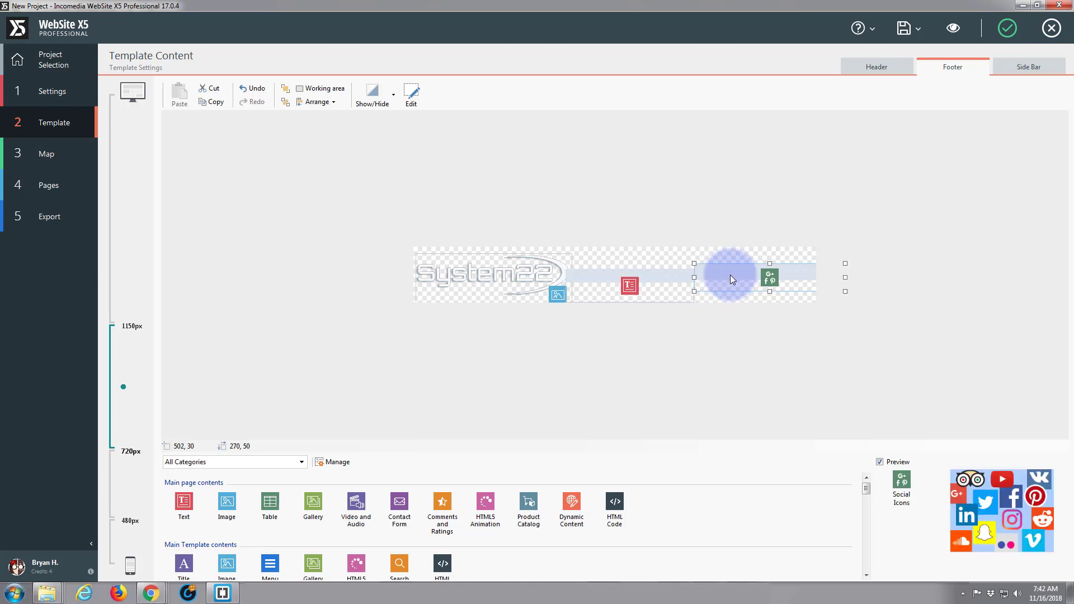
drag(730, 275, 730, 277)
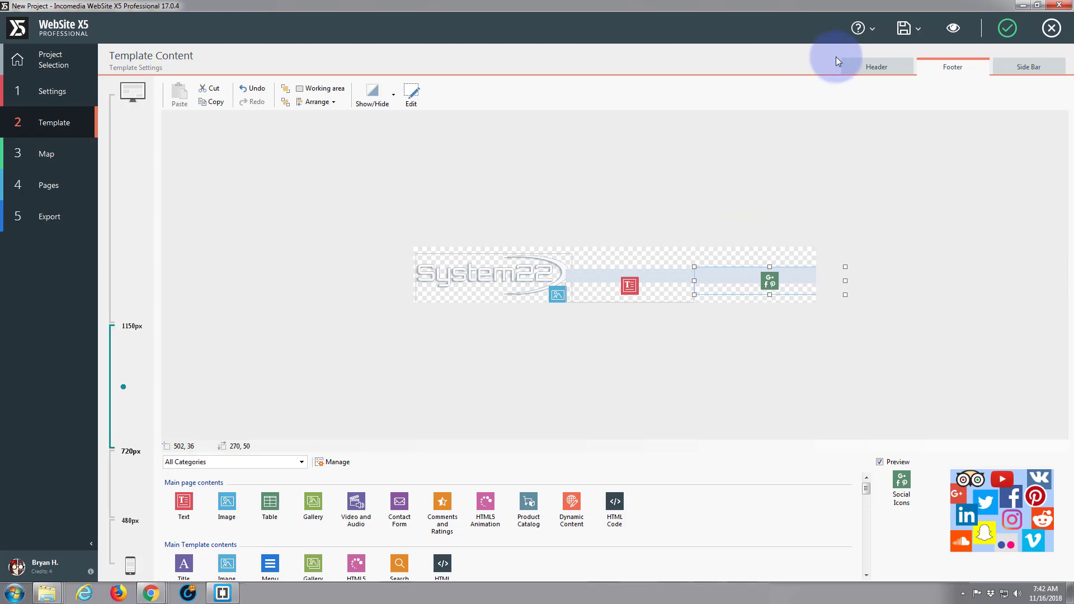
Preview the header and footer in all four viewports from mobile to desktop and close the preview
click(953, 28)
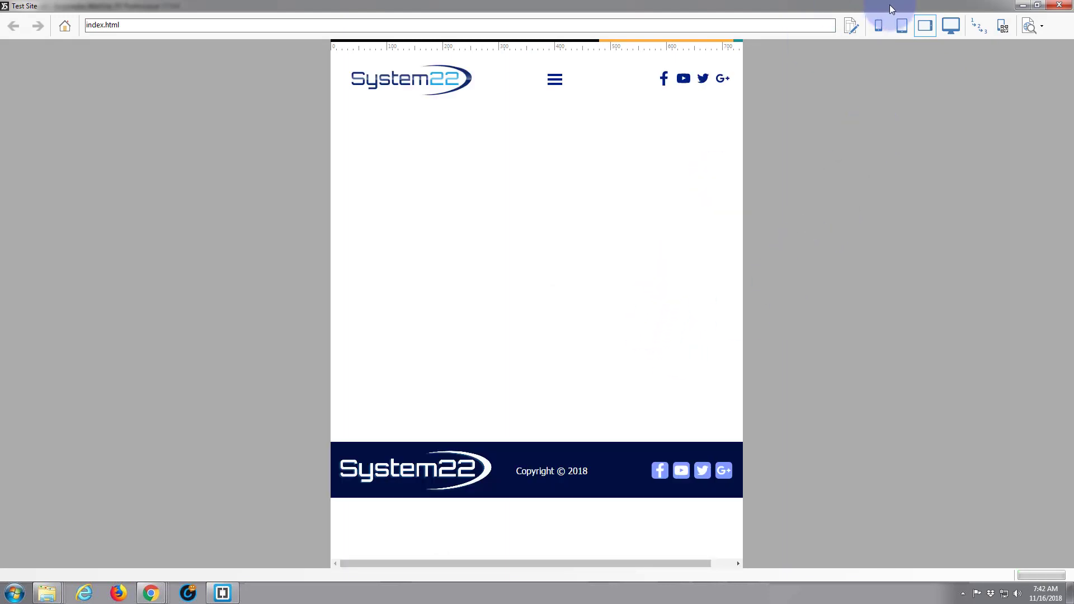
click(903, 27)
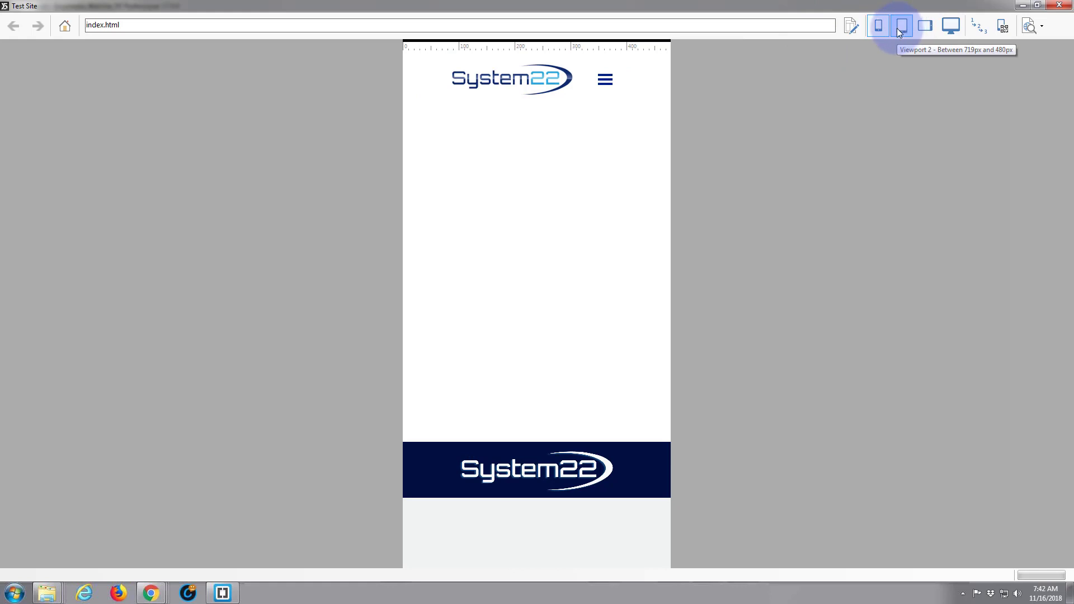
click(925, 27)
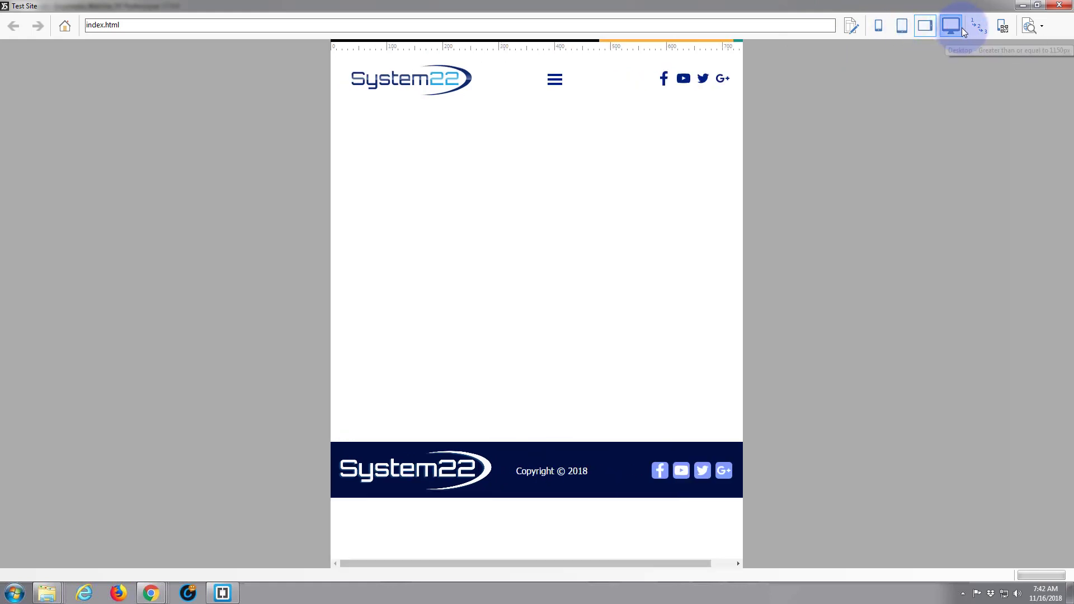
click(950, 28)
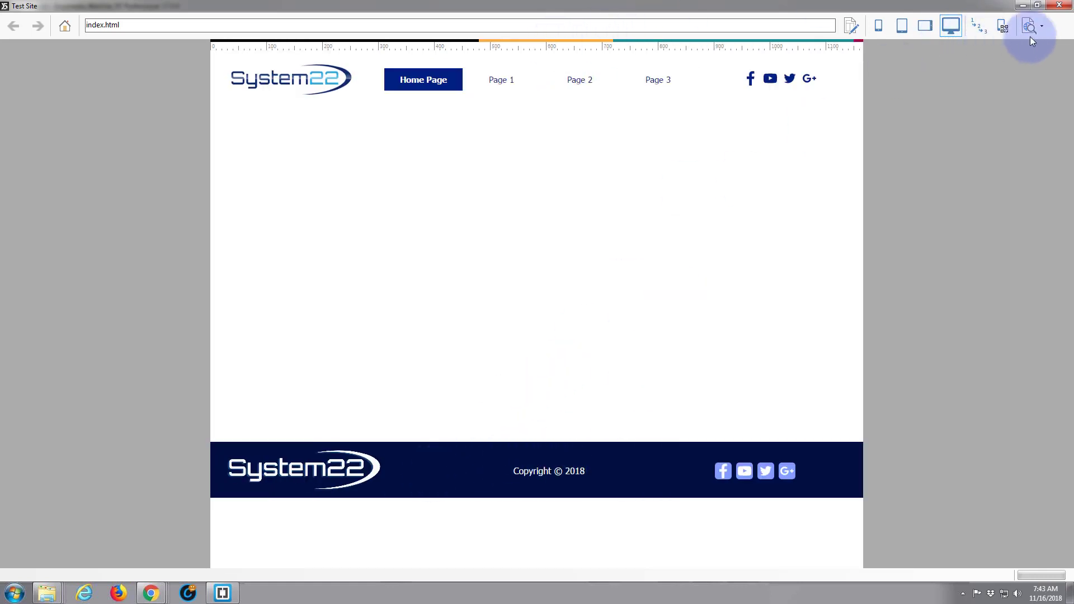
click(1059, 5)
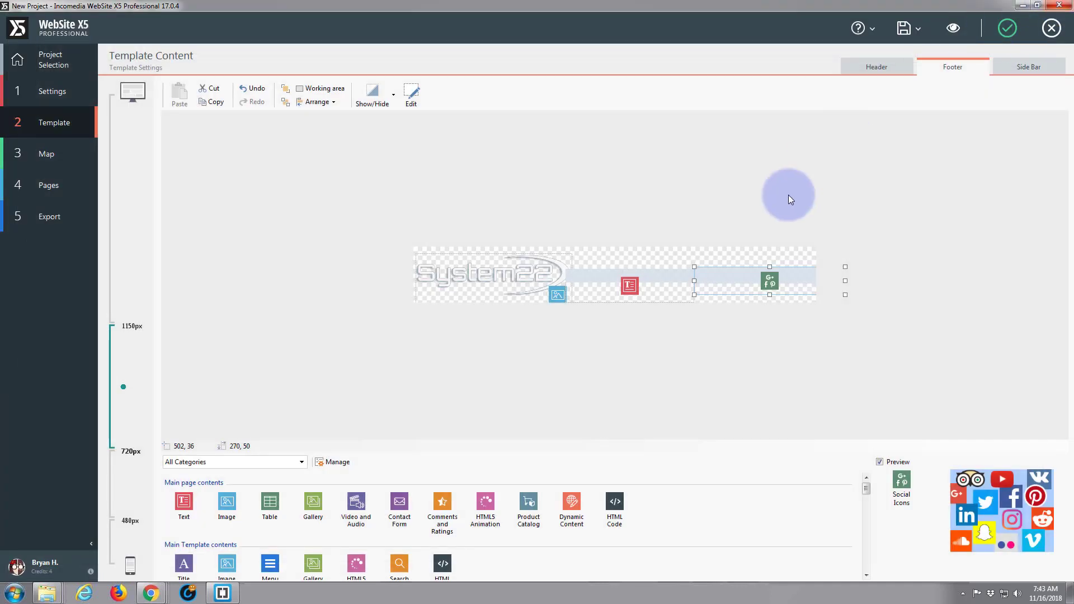